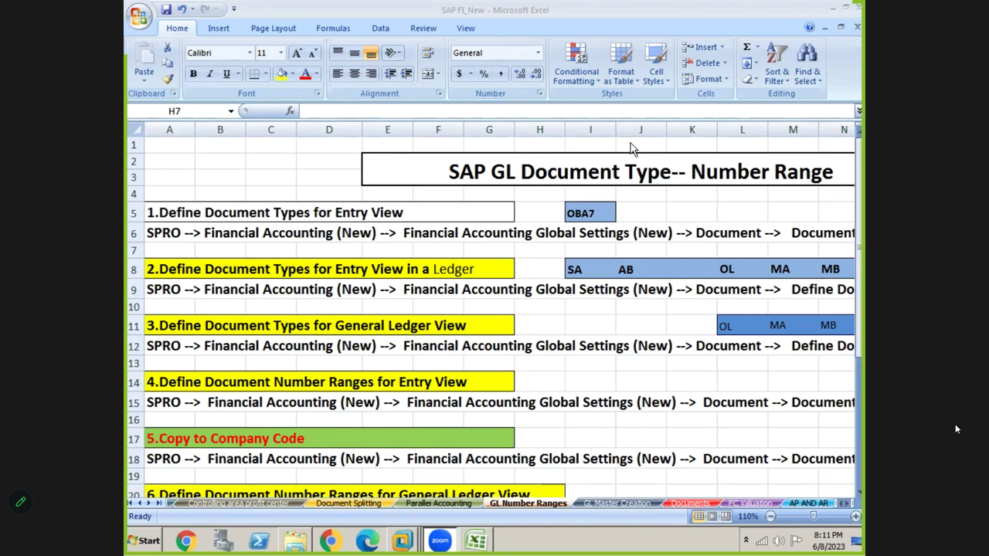
# Open the Global perameter sheet and examine the Define Account Group section with transaction code OBD4
pyautogui.click(139, 504)
pyautogui.click(139, 503)
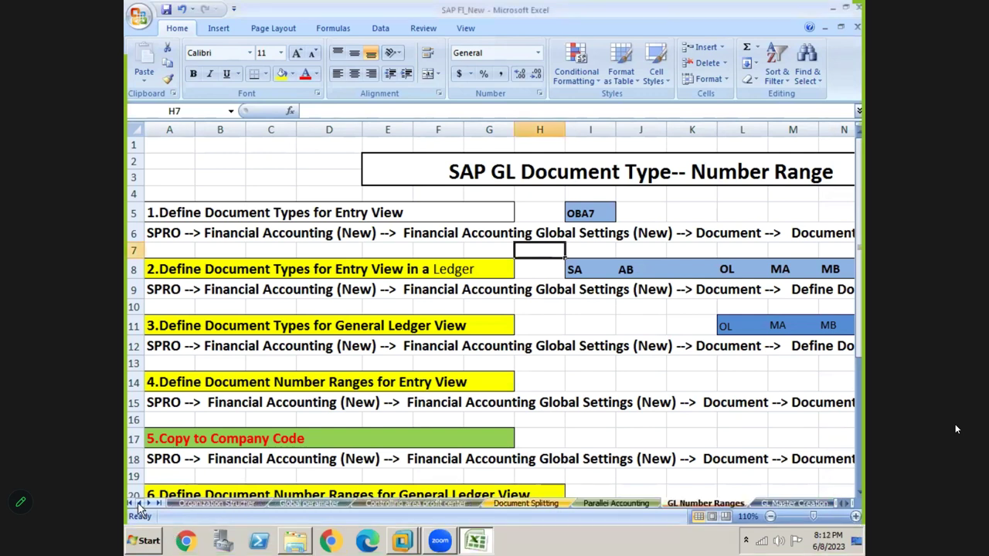
pyautogui.click(346, 506)
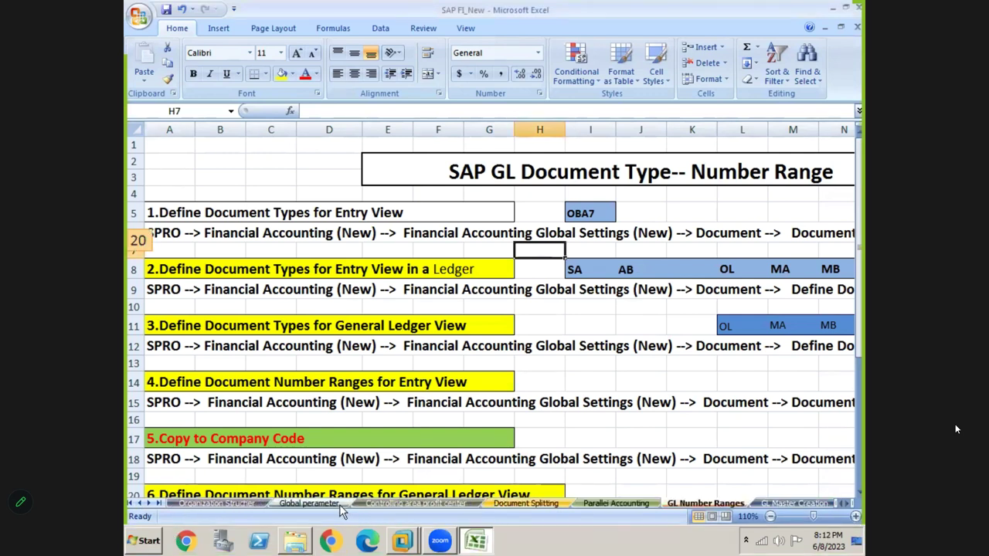
pyautogui.press('Up')
pyautogui.press('Up')
pyautogui.press('Up')
pyautogui.press('Up')
pyautogui.press('Up')
pyautogui.press('Up')
pyautogui.press('Up')
pyautogui.press('Up')
pyautogui.press('Up')
pyautogui.press('Up')
pyautogui.press('Up')
pyautogui.press('Up')
pyautogui.press('Up')
pyautogui.press('Up')
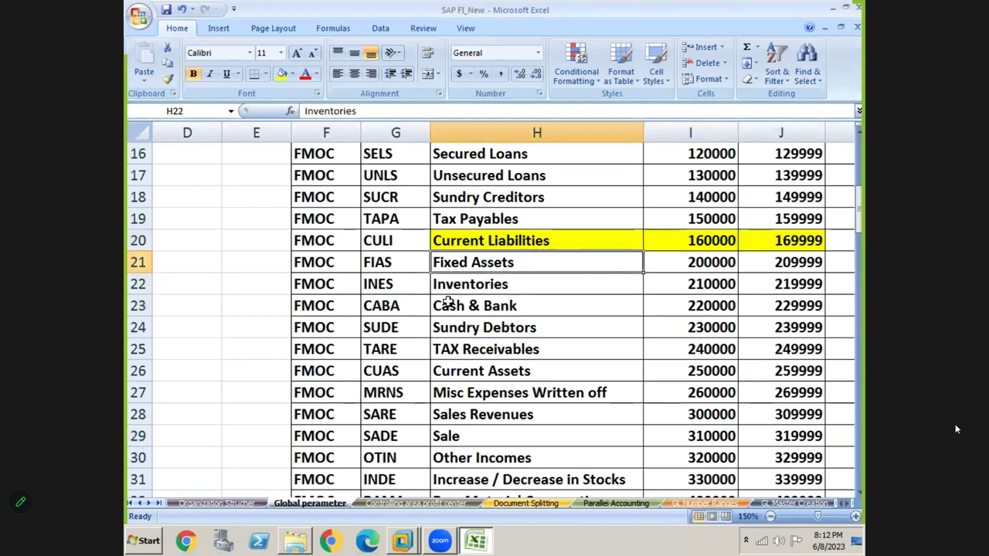
pyautogui.keyDown('ctrl'); pyautogui.scroll(3, 271, 276); pyautogui.keyUp('ctrl')
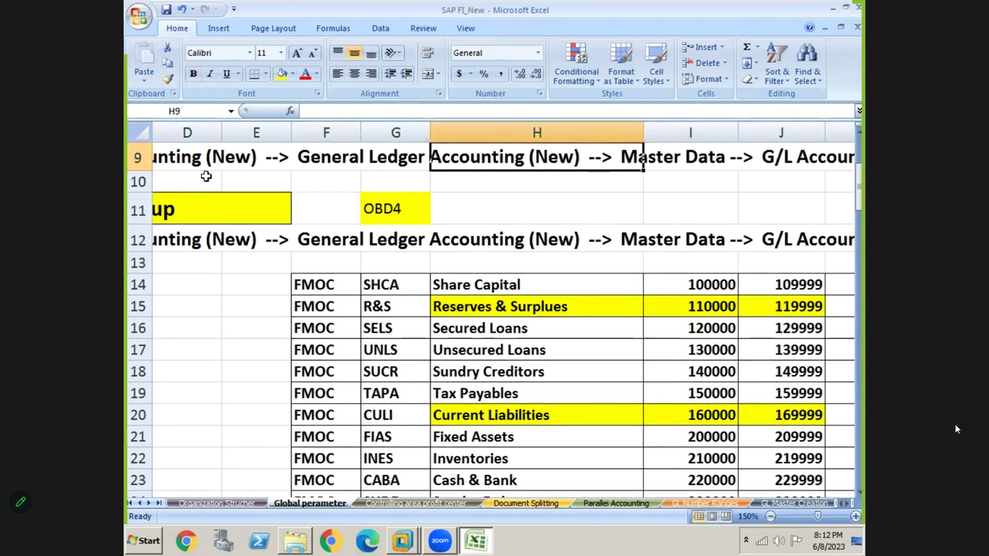
pyautogui.click(206, 212)
pyautogui.press('Right')
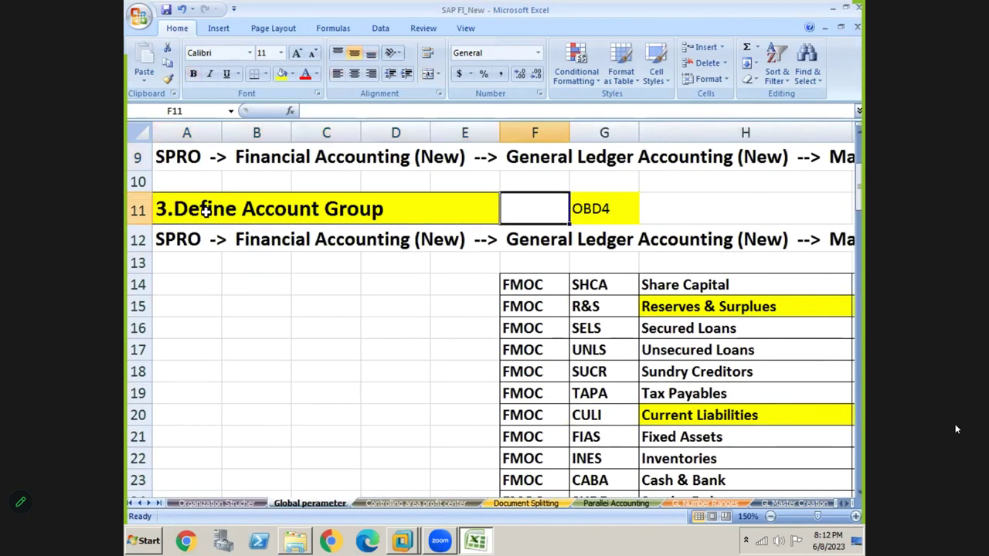
pyautogui.press('Right')
pyautogui.press('Right')
pyautogui.press('Right')
pyautogui.press('Right')
pyautogui.press('Right')
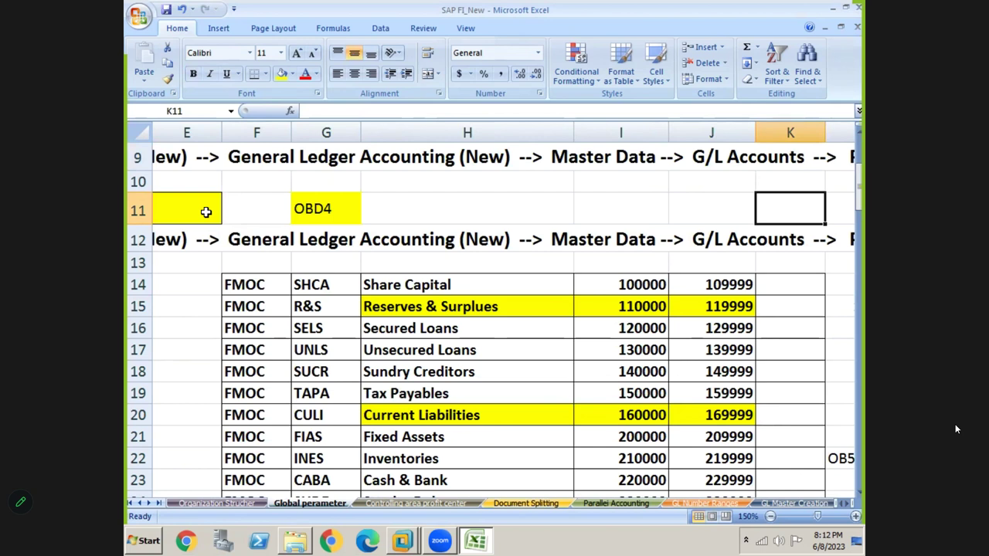
# Examine the FMOC account group list, including Sundry Creditors, Inventories and TAX Receivables
pyautogui.click(371, 350)
pyautogui.press('Down')
pyautogui.press('Down')
pyautogui.press('Down')
pyautogui.press('Down')
pyautogui.press('Down')
pyautogui.press('Down')
pyautogui.press('Down')
pyautogui.press('Down')
pyautogui.press('Down')
pyautogui.press('Down')
pyautogui.press('Down')
pyautogui.press('Down')
pyautogui.press('Down')
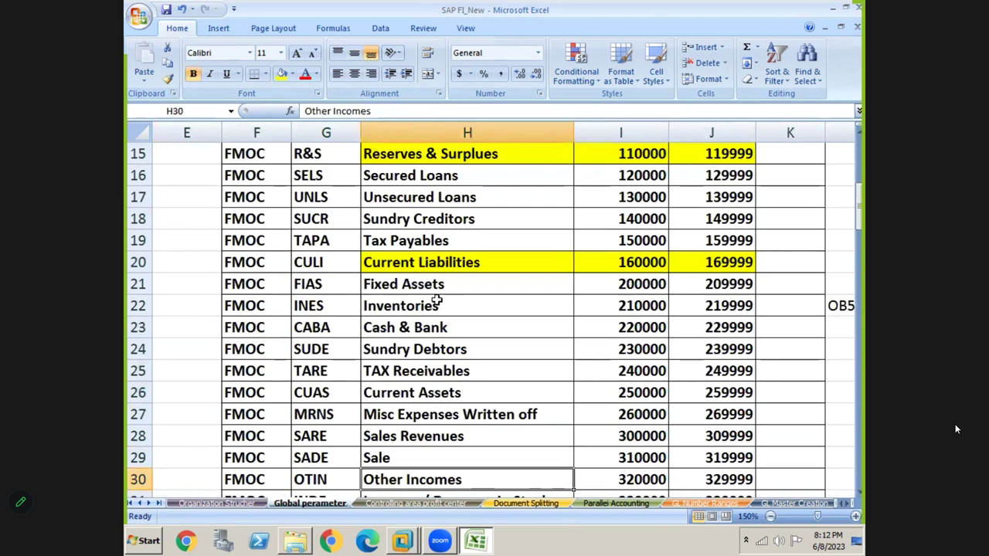
pyautogui.click(429, 220)
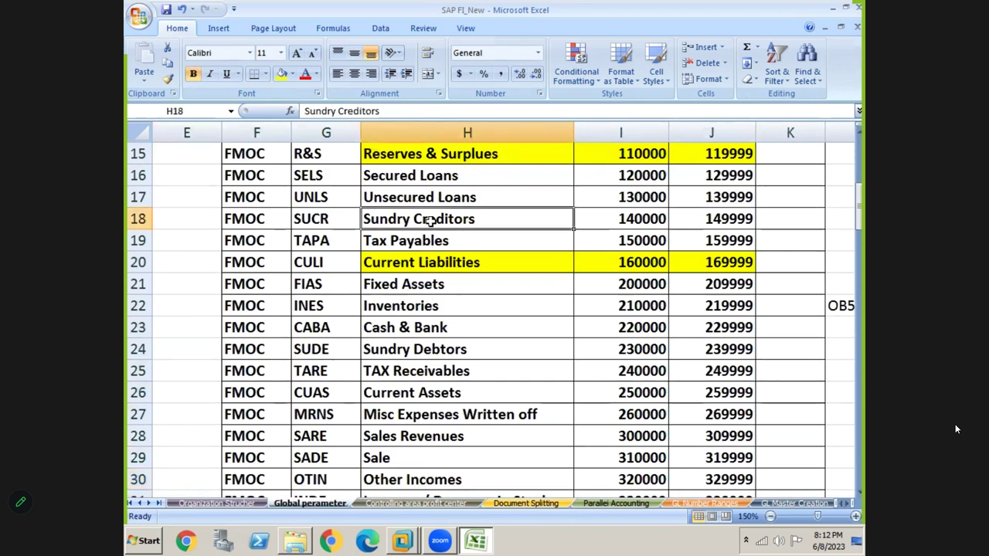
pyautogui.click(425, 297)
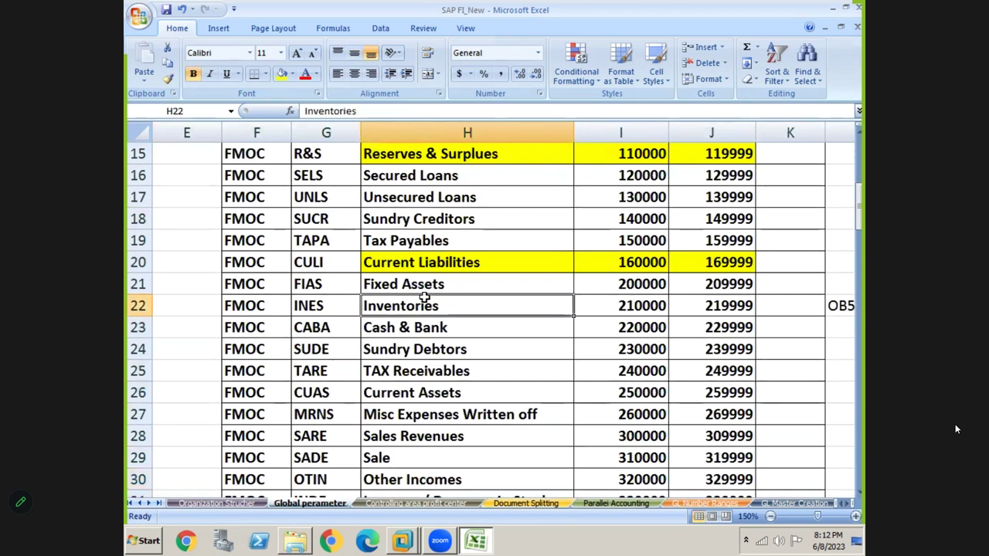
pyautogui.click(407, 376)
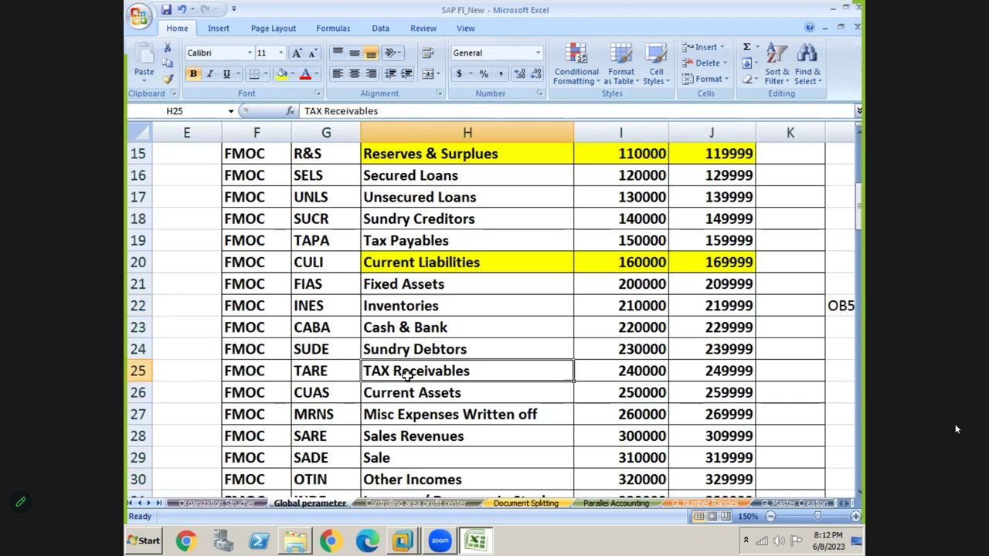
pyautogui.click(429, 214)
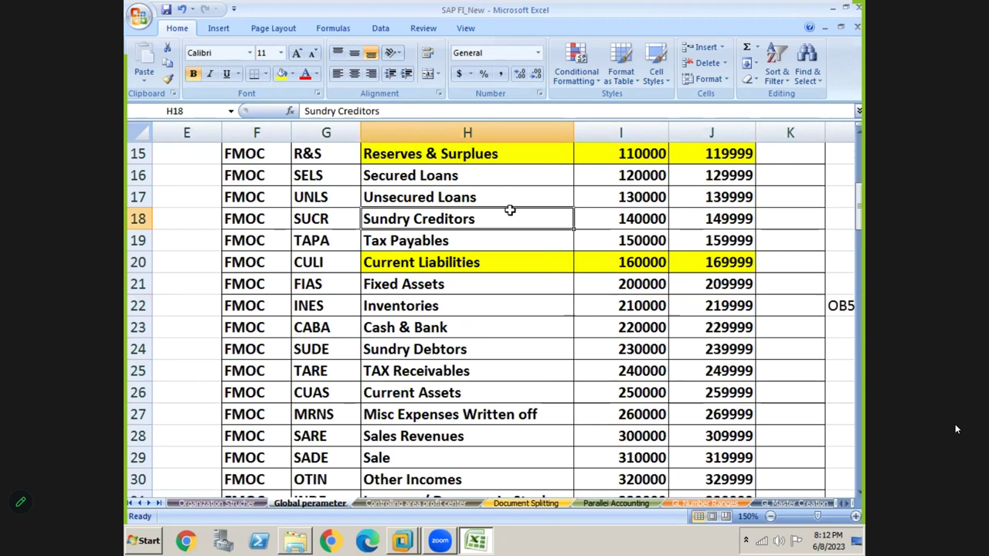
# Examine the from and to account numbers of the Share Capital and Reserves & Surplues groups
pyautogui.press('Up')
pyautogui.press('Up')
pyautogui.press('Up')
pyautogui.press('Up')
pyautogui.press('Up')
pyautogui.press('Up')
pyautogui.press('Up')
pyautogui.press('Up')
pyautogui.press('Up')
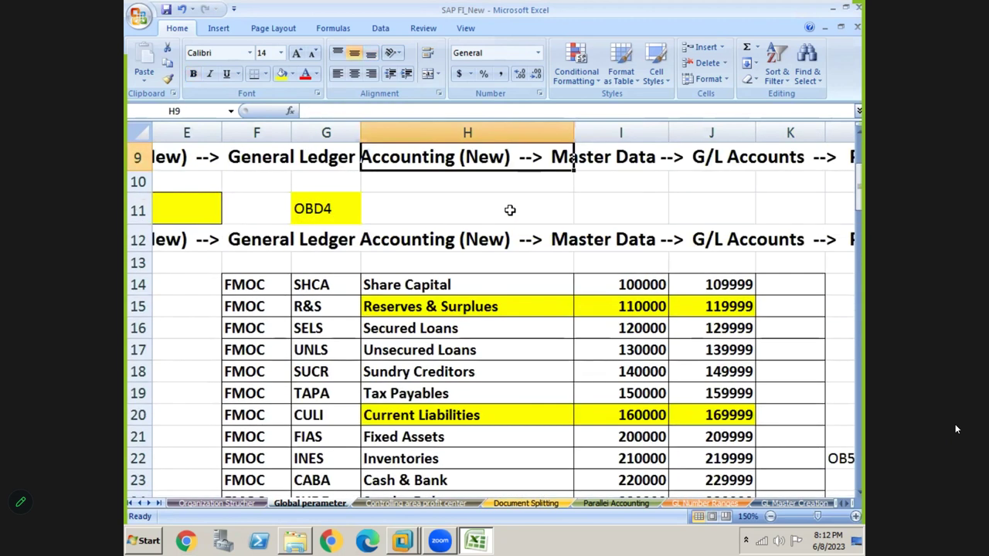
pyautogui.click(415, 287)
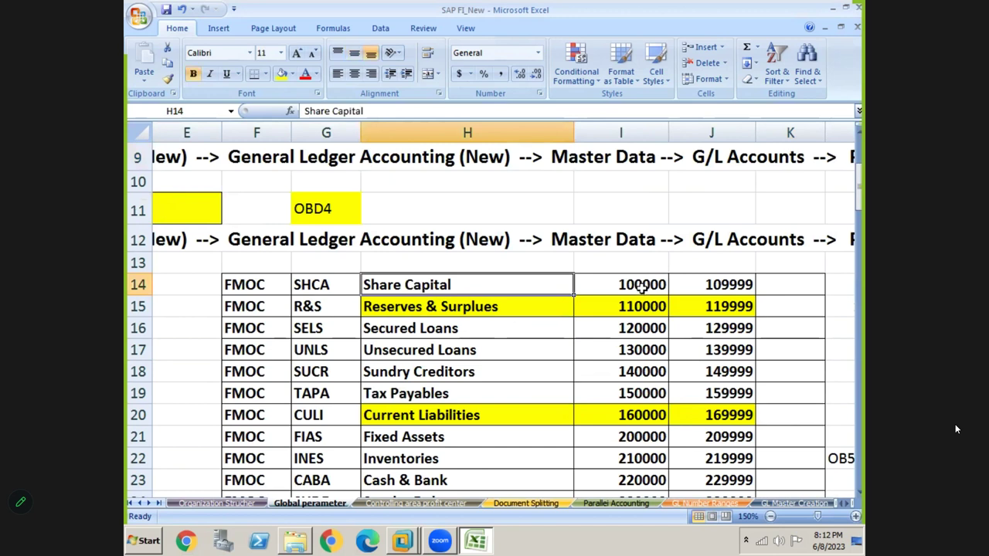
pyautogui.click(641, 287)
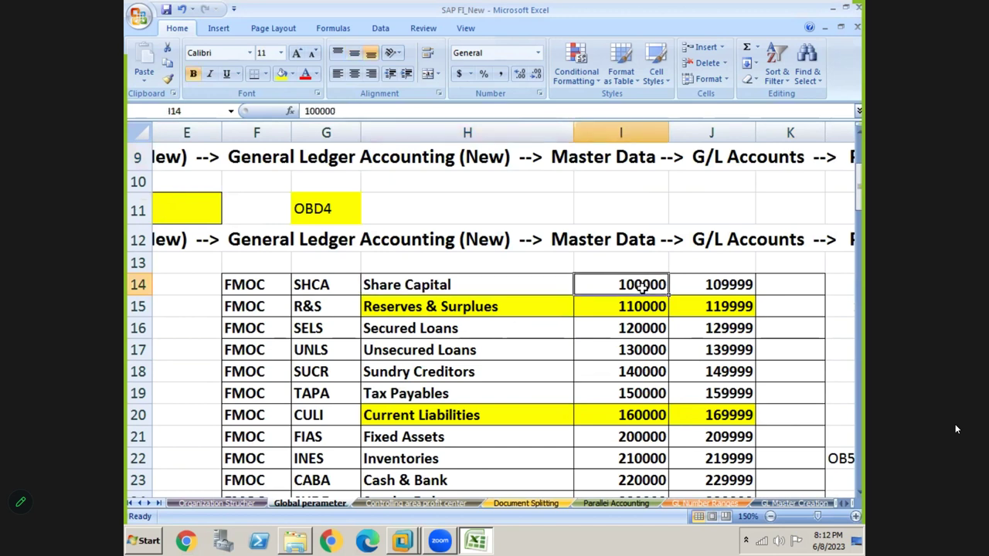
pyautogui.click(724, 286)
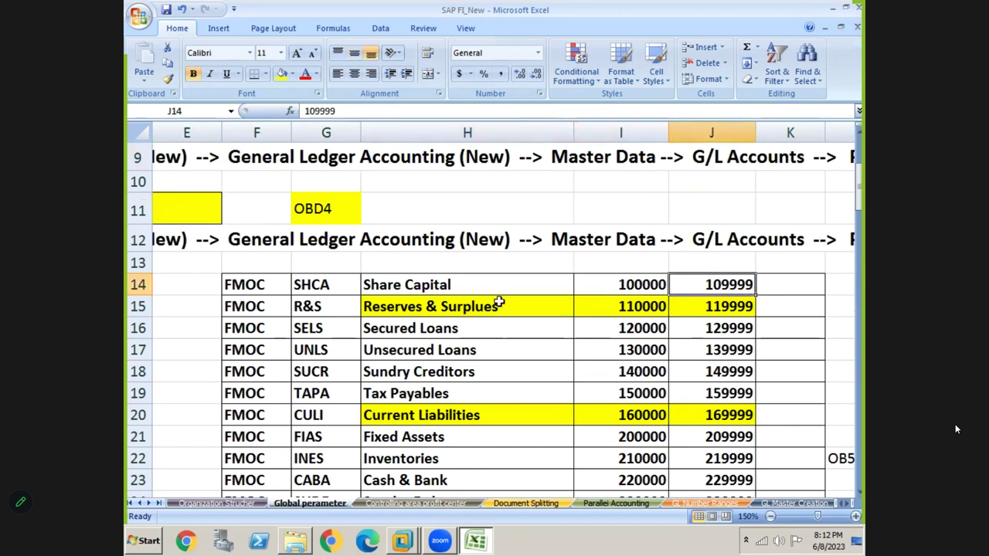
pyautogui.click(469, 284)
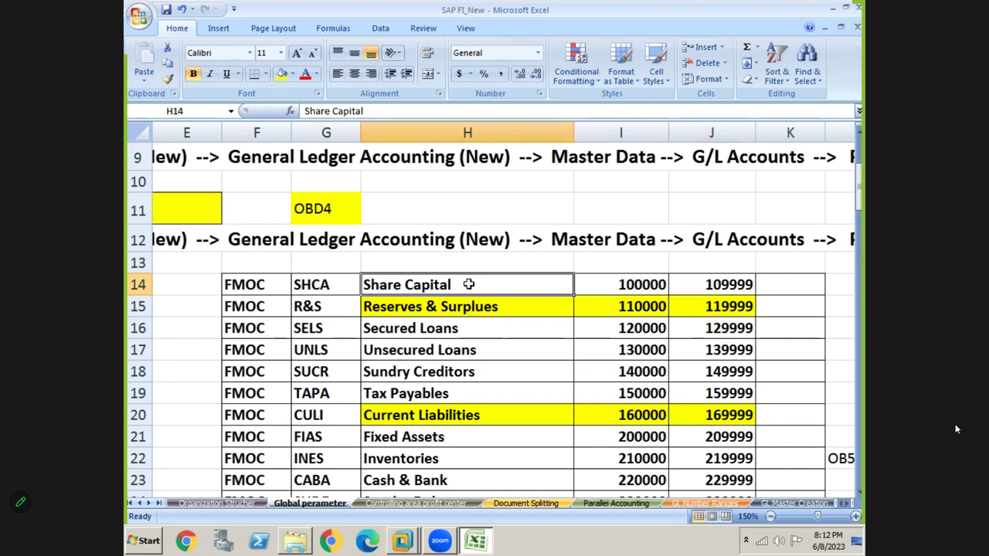
pyautogui.click(651, 285)
pyautogui.click(731, 292)
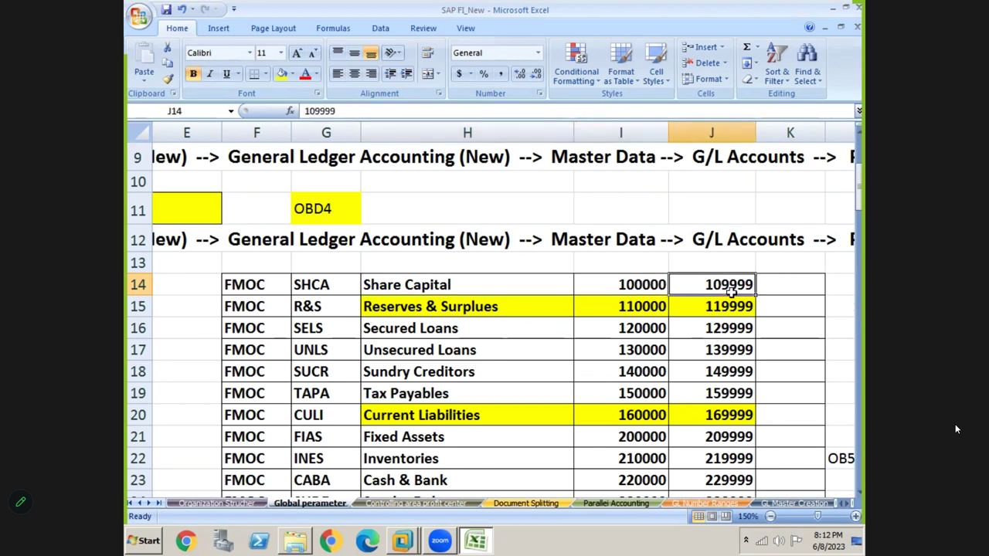
pyautogui.click(586, 304)
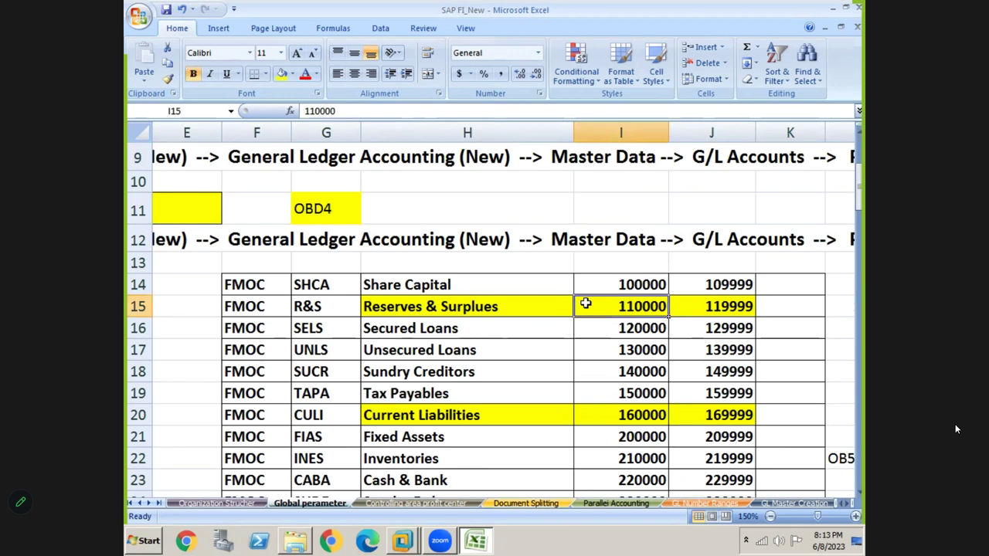
pyautogui.press('F4')
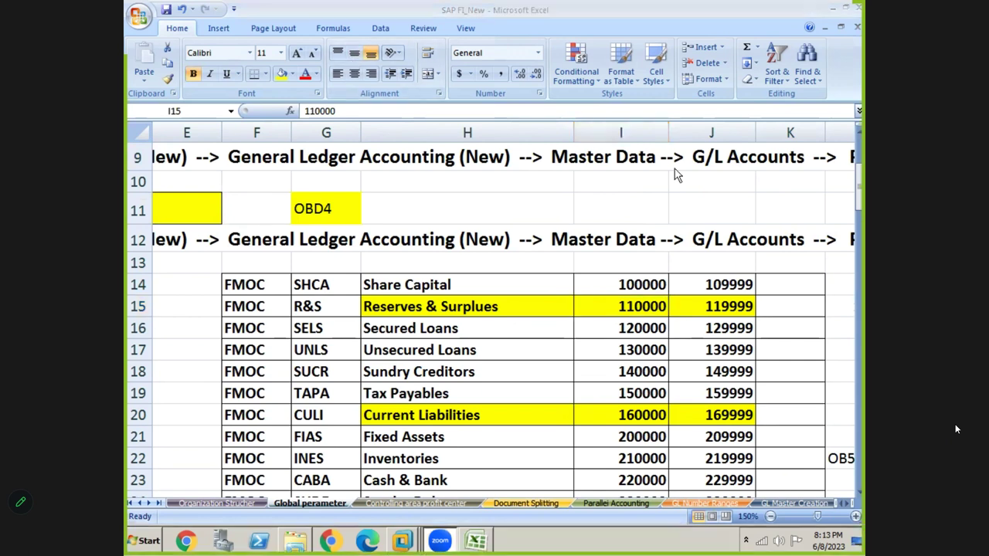
# Return to the GL Number Ranges sheet and select its title, SAP GL Document Type-- Number Range
pyautogui.click(149, 503)
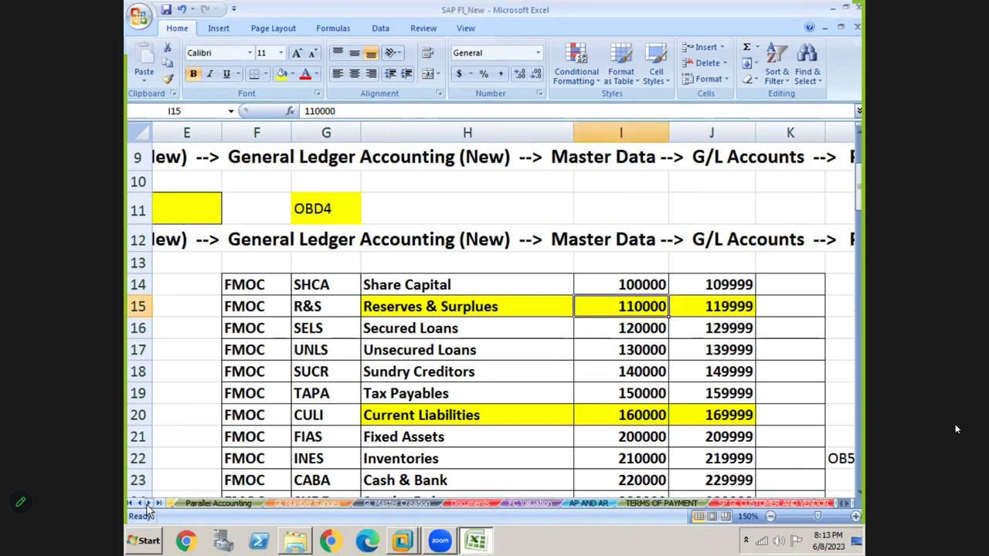
pyautogui.click(323, 507)
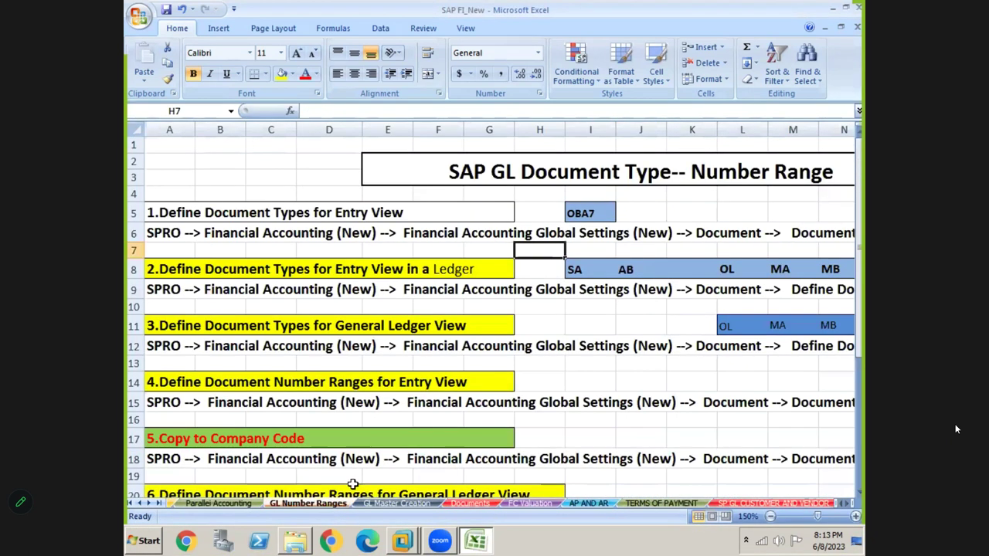
pyautogui.click(555, 172)
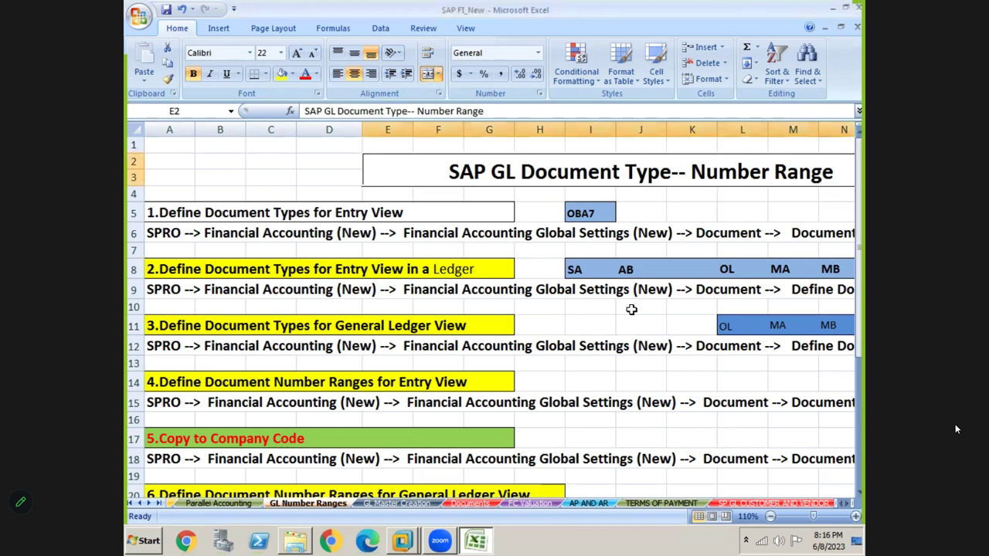
# Go to the blank area around column AH of the GL Number Ranges sheet and set the zoom to 150%
pyautogui.press('Right')
pyautogui.press('Right')
pyautogui.press('Right')
pyautogui.press('Right')
pyautogui.press('Right')
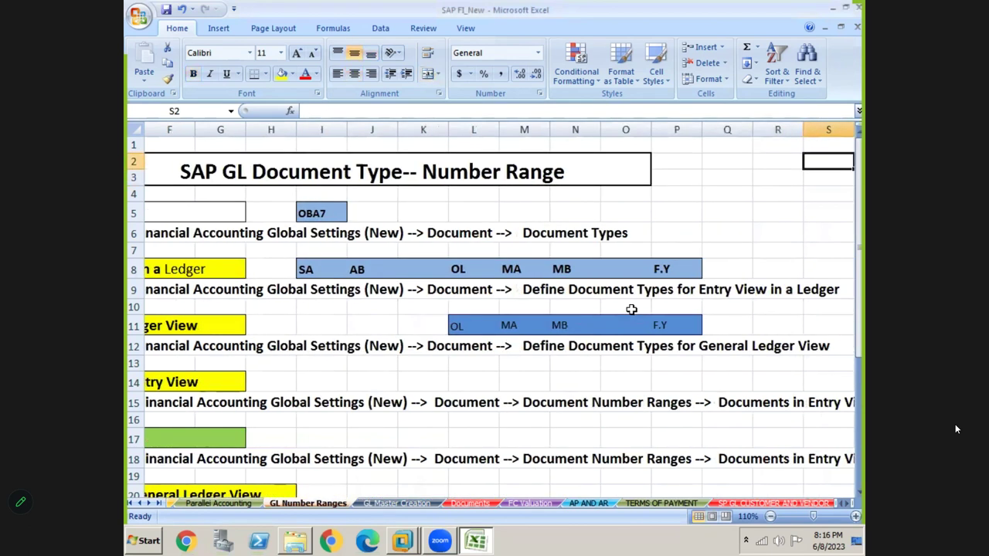
pyautogui.press('Right')
pyautogui.press('Right')
pyautogui.press('Right')
pyautogui.press('Right')
pyautogui.press('Right')
pyautogui.press('Right')
pyautogui.press('Right')
pyautogui.press('Right')
pyautogui.press('Right')
pyautogui.press('Right')
pyautogui.press('Right')
pyautogui.press('Right')
pyautogui.press('Right')
pyautogui.press('Right')
pyautogui.press('Right')
pyautogui.press('Right')
pyautogui.press('Right')
pyautogui.press('Right')
pyautogui.press('Right')
pyautogui.press('Right')
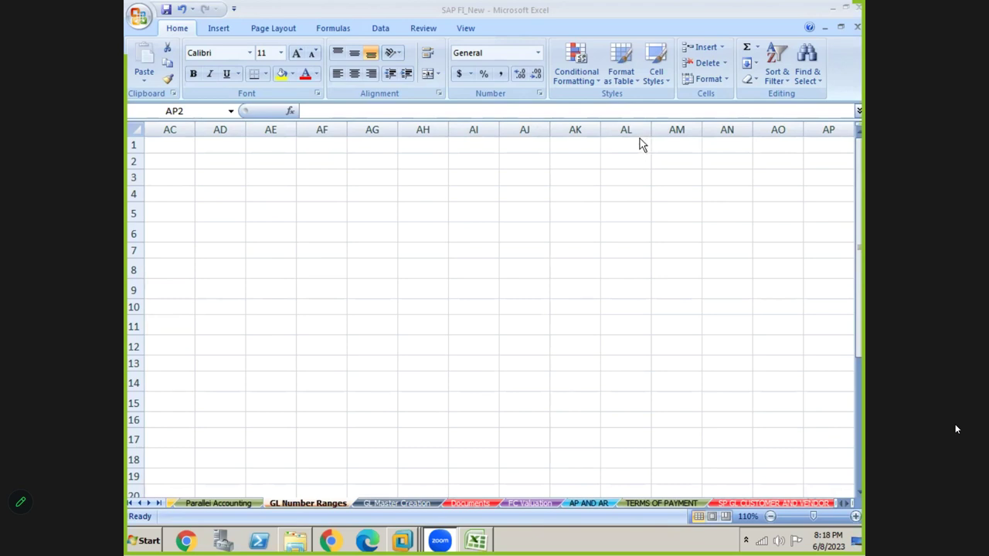
pyautogui.click(410, 267)
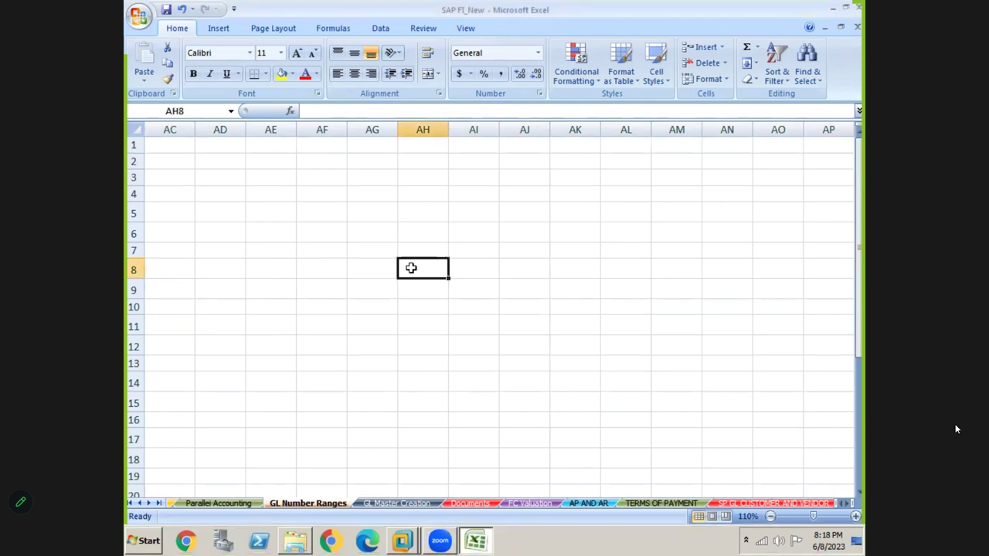
pyautogui.click(856, 516)
pyautogui.click(856, 517)
pyautogui.click(855, 516)
pyautogui.click(856, 516)
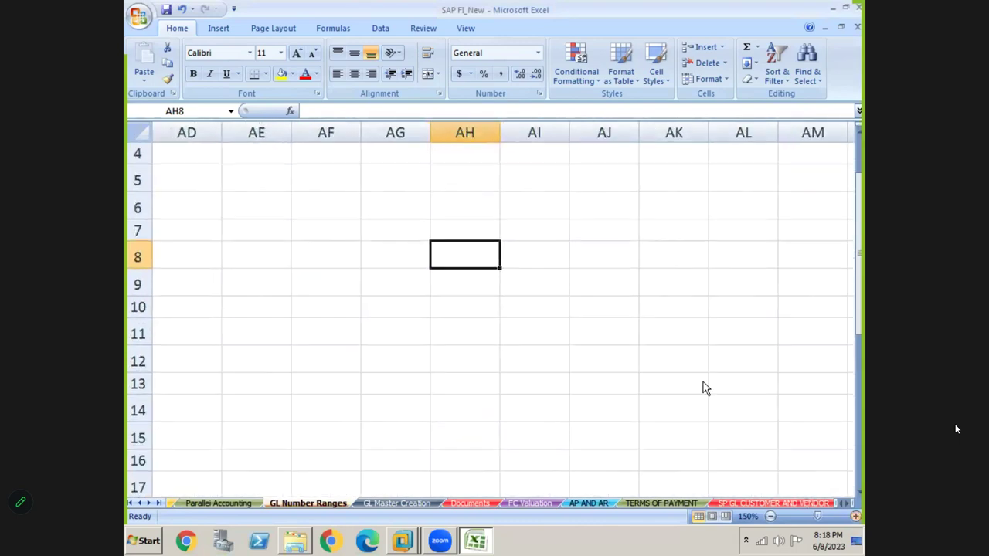
# Enter the document type SA in cell AG5 of the blank area
pyautogui.click(701, 381)
pyautogui.press('Up')
pyautogui.press('Up')
pyautogui.press('Up')
pyautogui.press('Up')
pyautogui.press('Up')
pyautogui.press('Up')
pyautogui.press('Up')
pyautogui.press('Up')
pyautogui.press('Up')
pyautogui.press('Up')
pyautogui.press('Up')
pyautogui.press('Up')
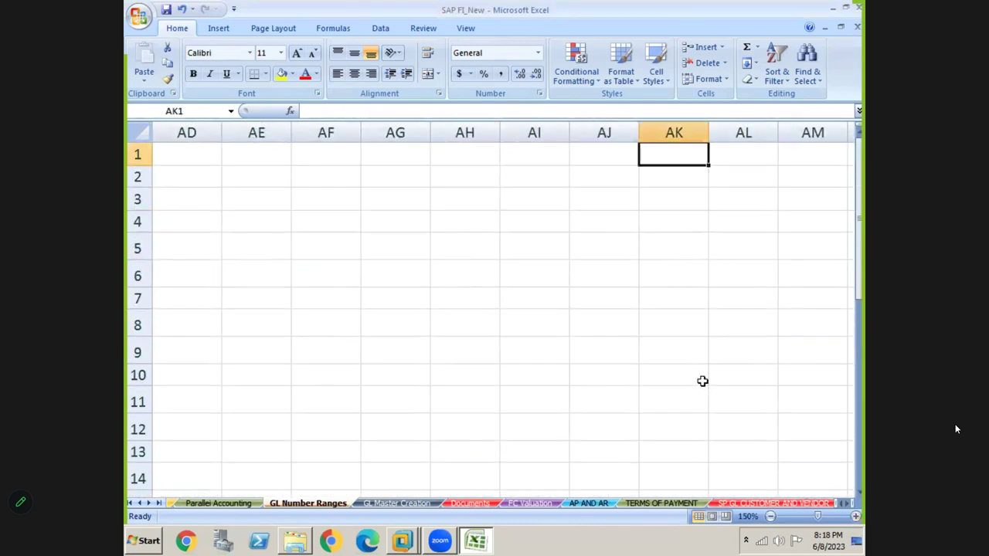
pyautogui.press('Down')
pyautogui.press('Down')
pyautogui.press('Down')
pyautogui.press('Down')
pyautogui.press('Left')
pyautogui.press('Left')
pyautogui.press('Left')
pyautogui.press('Left')
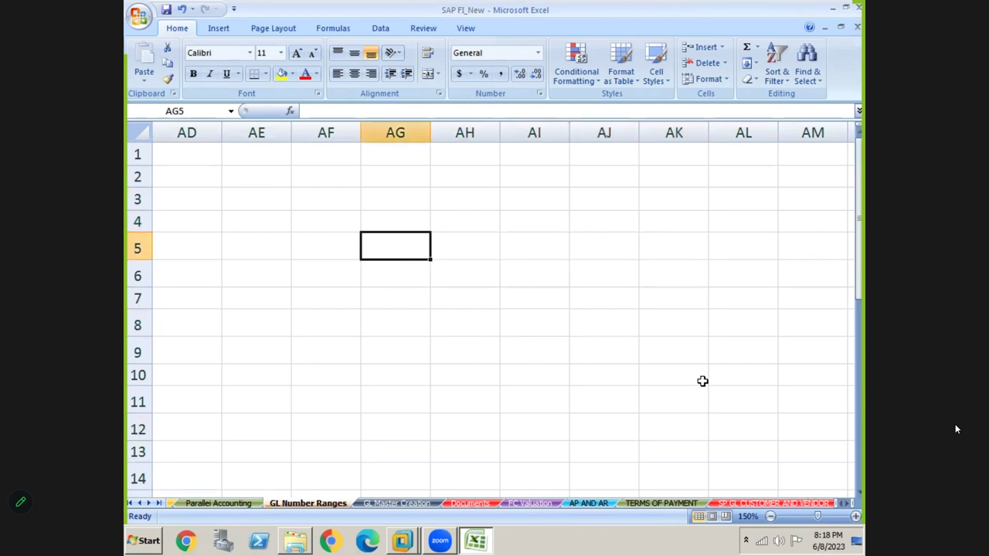
pyautogui.press('Right')
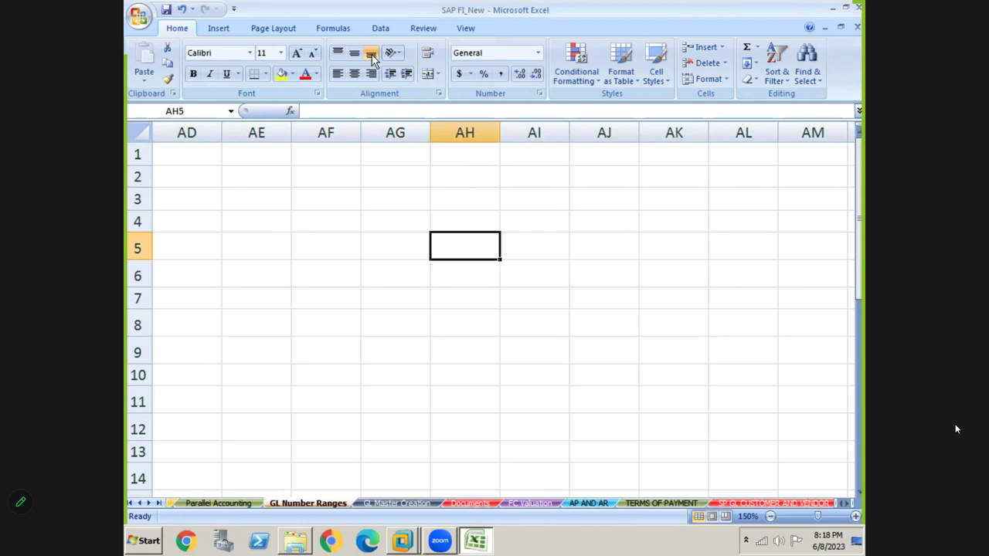
pyautogui.click(956, 429)
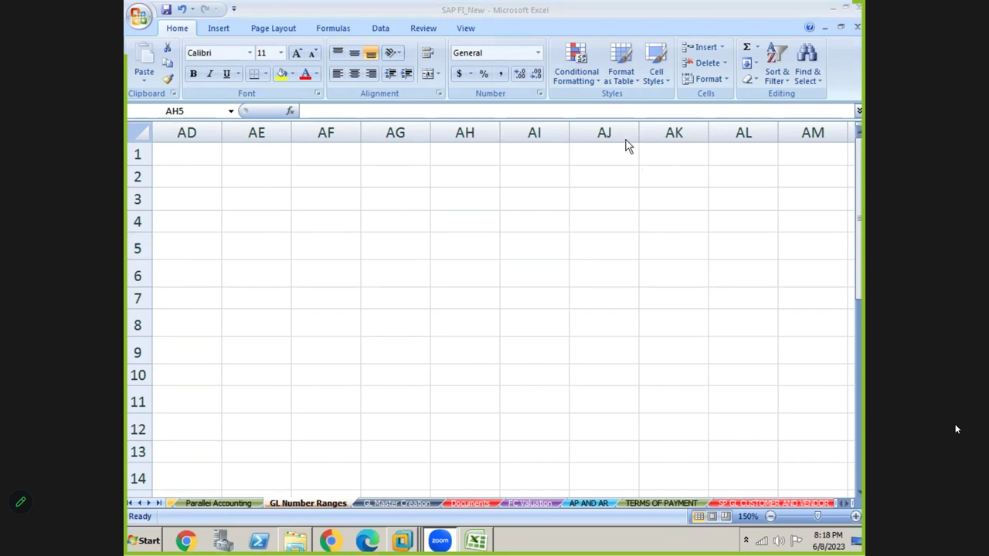
pyautogui.doubleClick(401, 251)
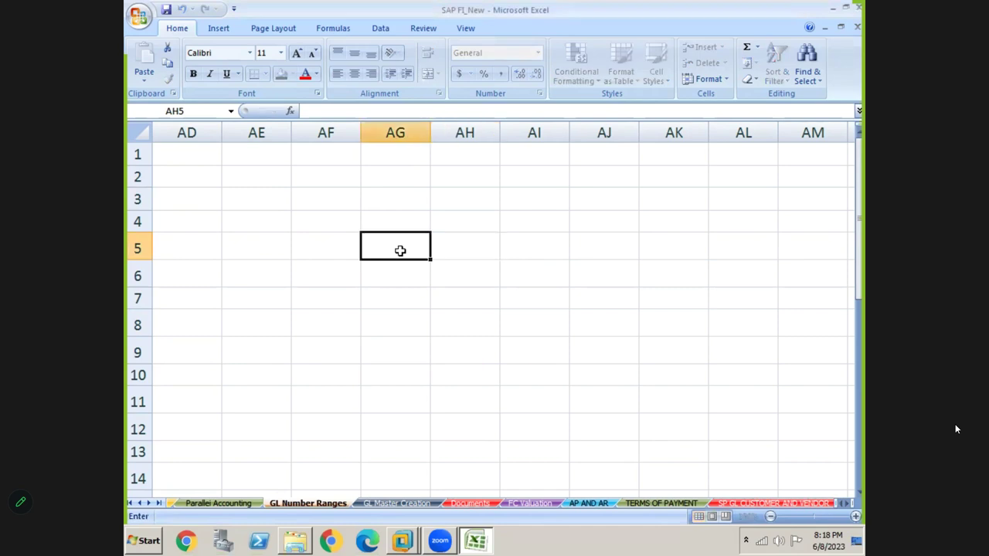
pyautogui.press('Escape')
pyautogui.write('SA')
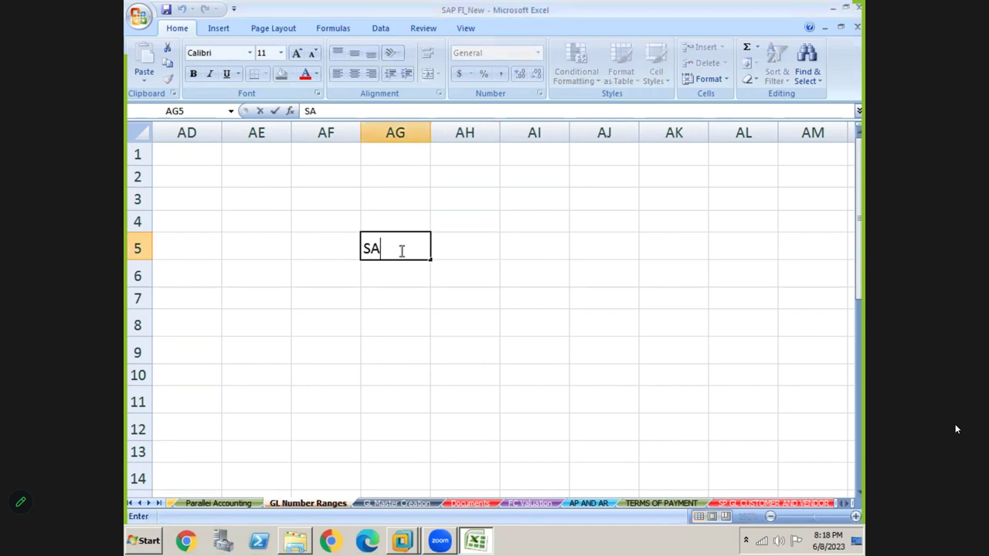
# Enter the heading GL POSTING in cell AG3, two rows above SA
pyautogui.press('Up')
pyautogui.press('Up')
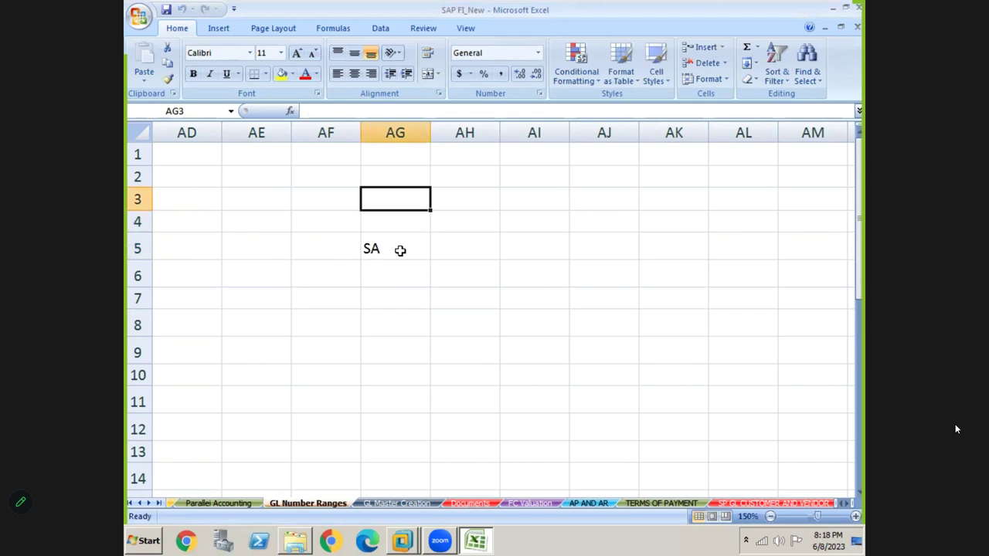
pyautogui.write('GL POSTING')
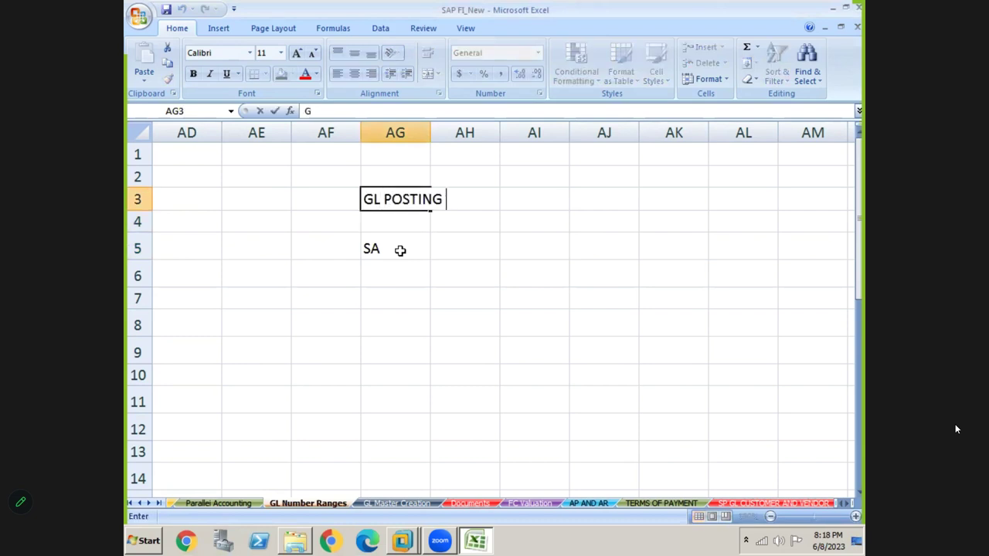
pyautogui.press('Right')
pyautogui.press('Right')
pyautogui.press('Down')
pyautogui.press('Down')
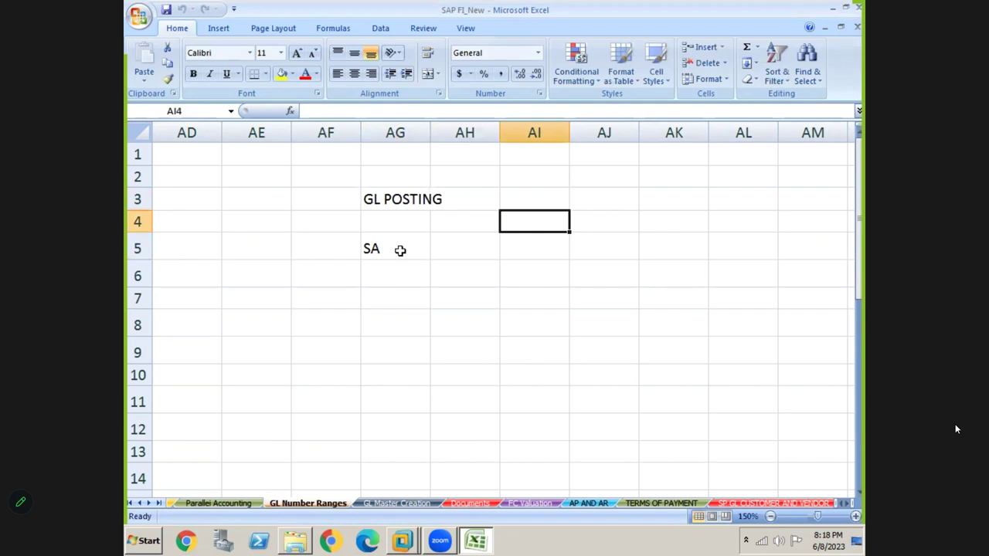
# Enter the document type KR in cell AI5 and the heading Vendor invoice posting two rows above it in AI3
pyautogui.write('KR')
pyautogui.press('Return')
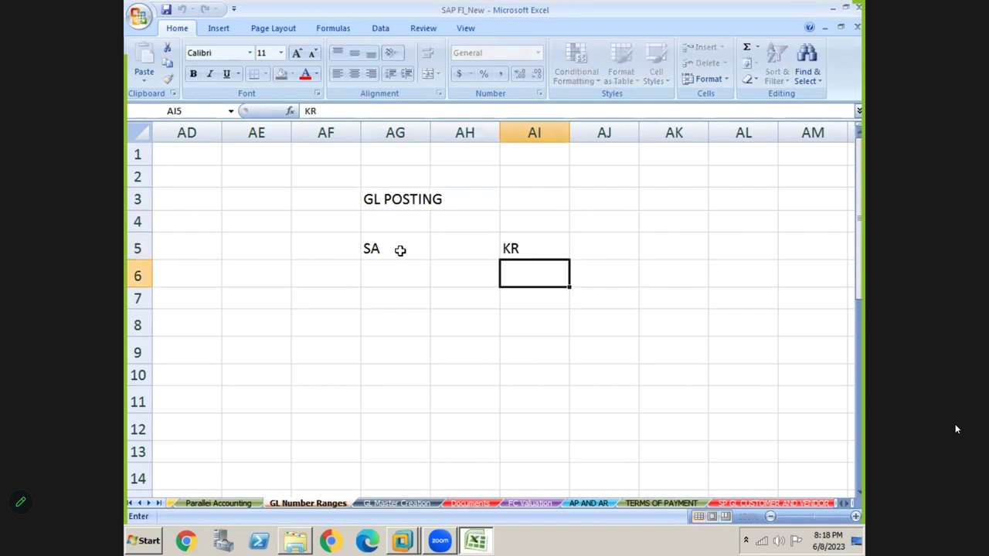
pyautogui.press('Up')
pyautogui.press('Up')
pyautogui.press('Up')
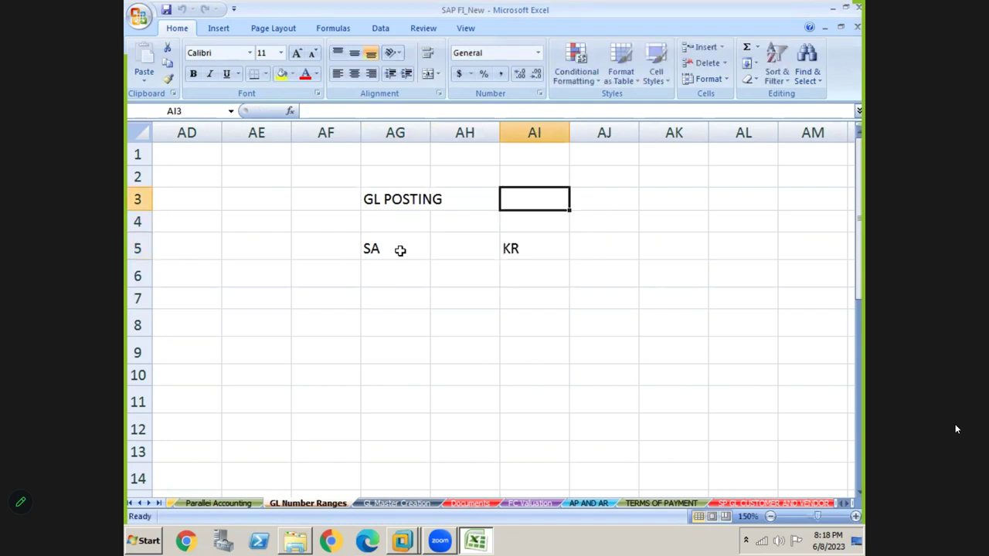
pyautogui.write('Vendor invoice p')
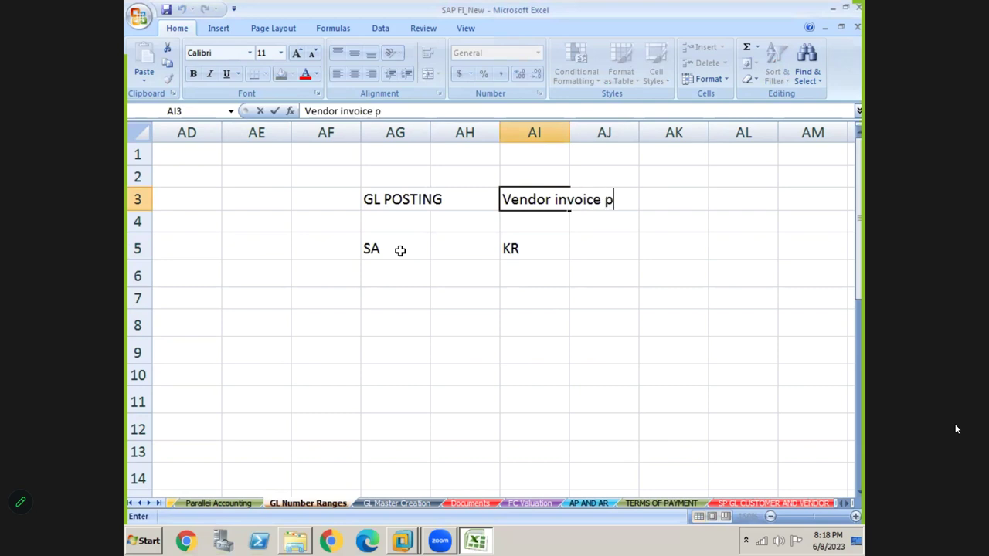
pyautogui.write('ositnt')
pyautogui.press('BackSpace')
pyautogui.press('BackSpace')
pyautogui.press('BackSpace')
pyautogui.press('BackSpace')
pyautogui.press('BackSpace')
pyautogui.write('sting')
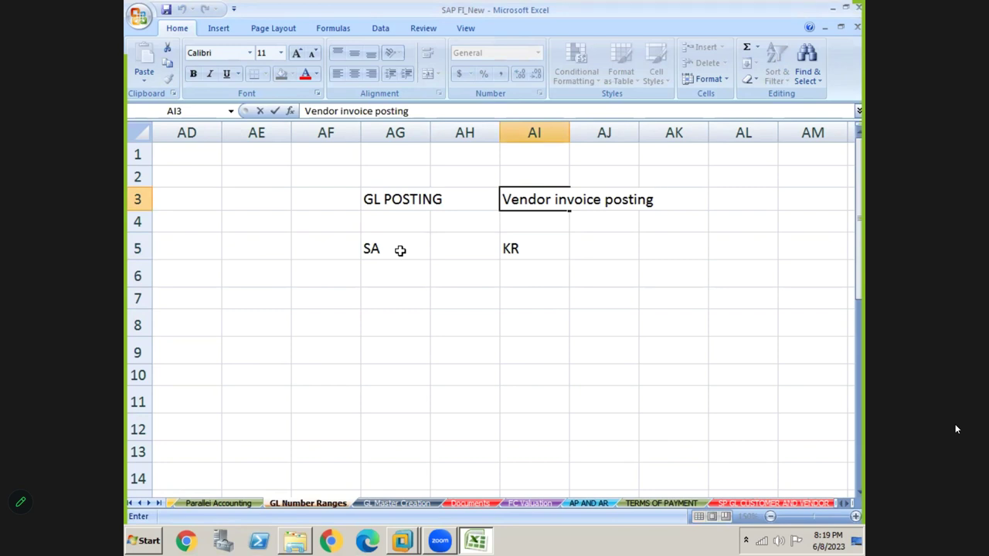
pyautogui.click(599, 304)
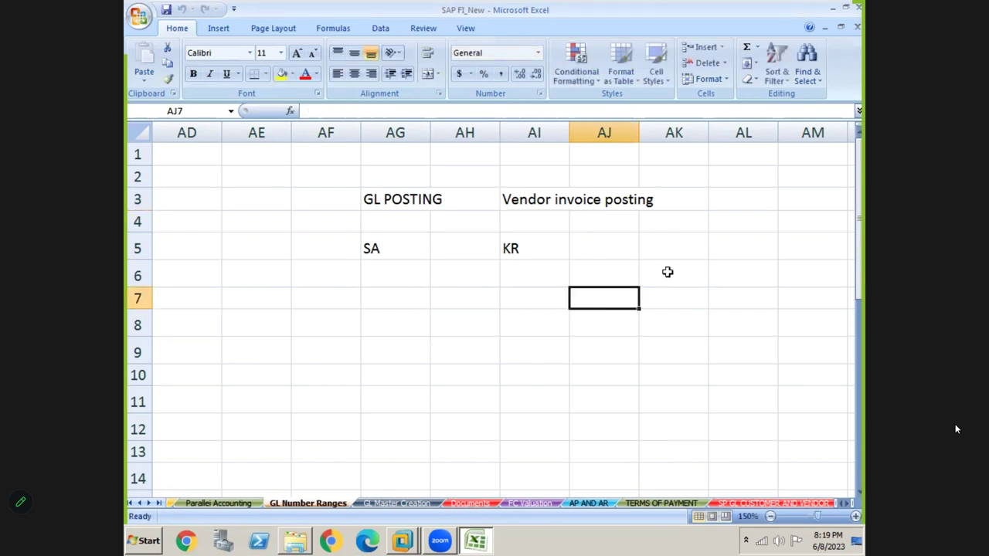
# Enter the document type DR in cell AK5, on the same row as SA and KR
pyautogui.click(686, 251)
pyautogui.write('d')
pyautogui.press('BackSpace')
pyautogui.write('DR')
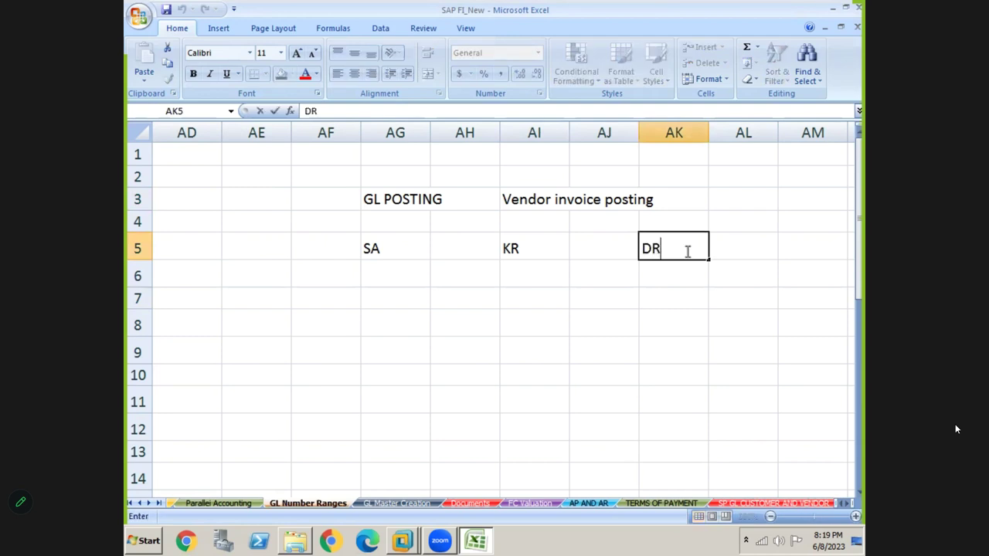
pyautogui.press('Return')
# Widen column AJ and enter the heading Customer Invoice in cell AK3, two rows above DR
pyautogui.press('Up')
pyautogui.press('Up')
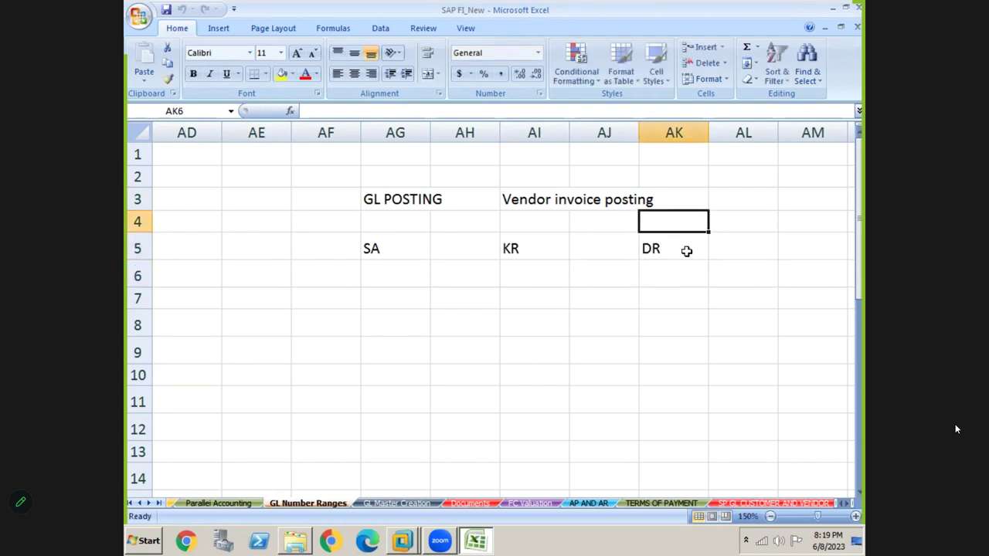
pyautogui.press('Up')
pyautogui.moveTo(640, 131); pyautogui.dragTo(688, 130)
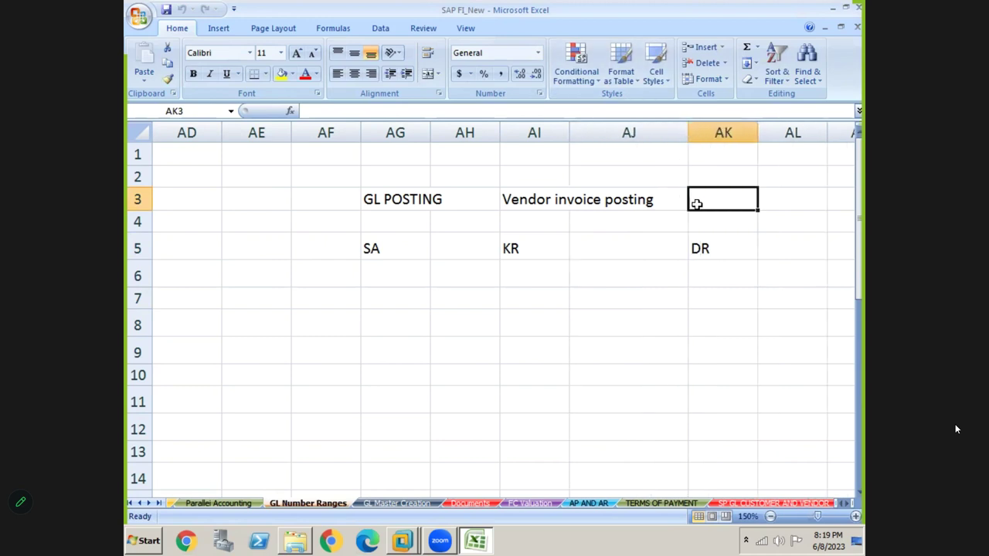
pyautogui.write('cU')
pyautogui.press('BackSpace')
pyautogui.press('BackSpace')
pyautogui.write('Customer Invoice')
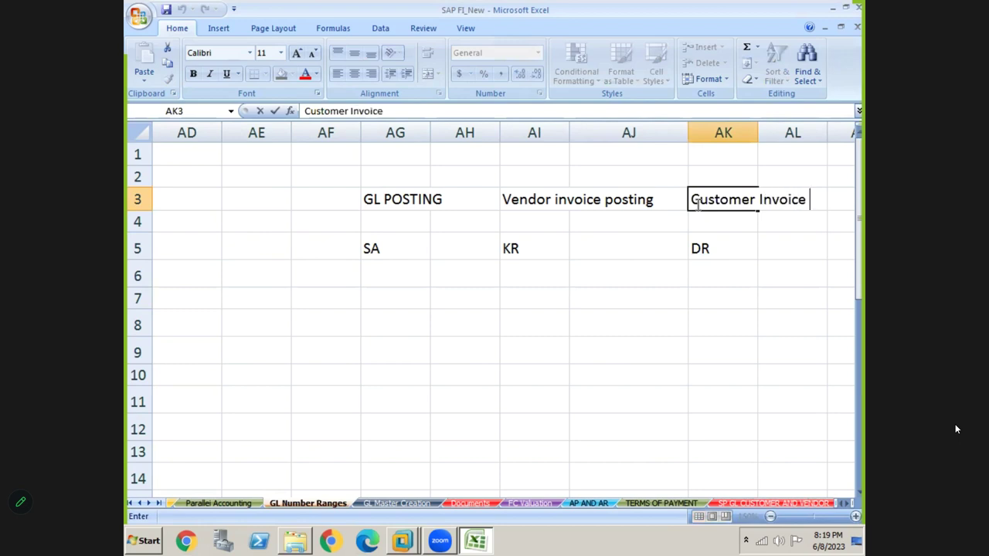
pyautogui.press('Tab')
pyautogui.press('Tab')
# Review the vendor and customer invoice headings together with their document types KR and DR
pyautogui.click(504, 350)
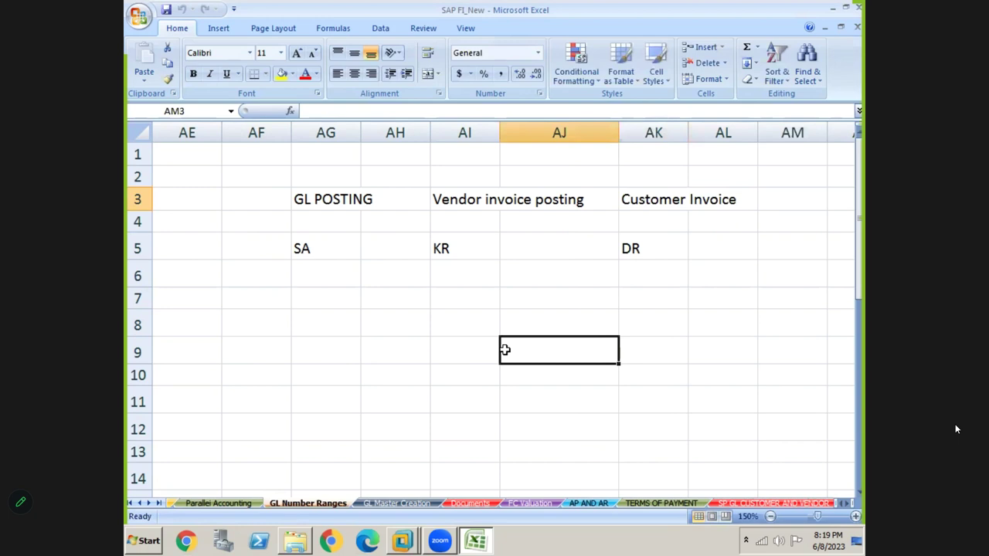
pyautogui.press('Right')
pyautogui.press('Right')
pyautogui.press('Right')
pyautogui.press('Right')
pyautogui.press('Right')
pyautogui.press('Right')
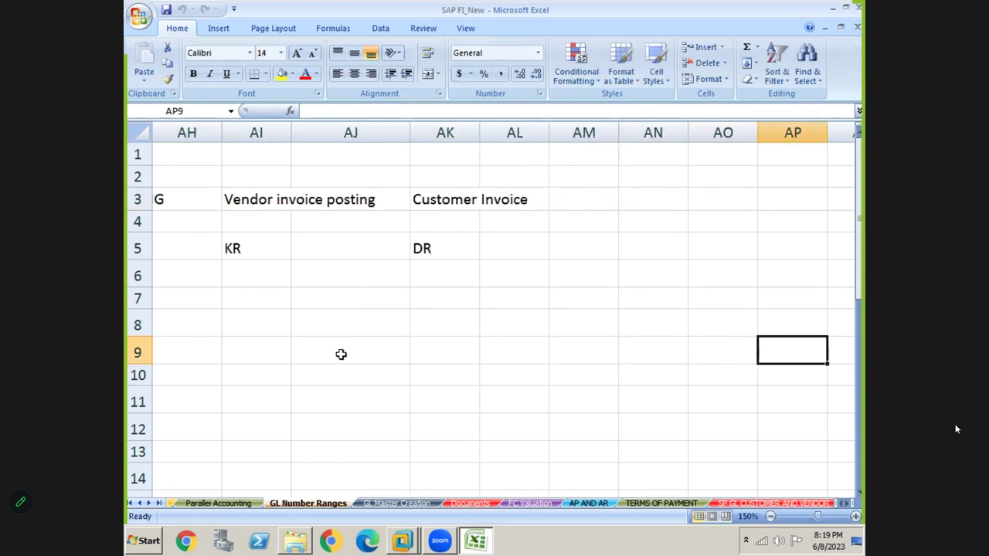
pyautogui.click(252, 257)
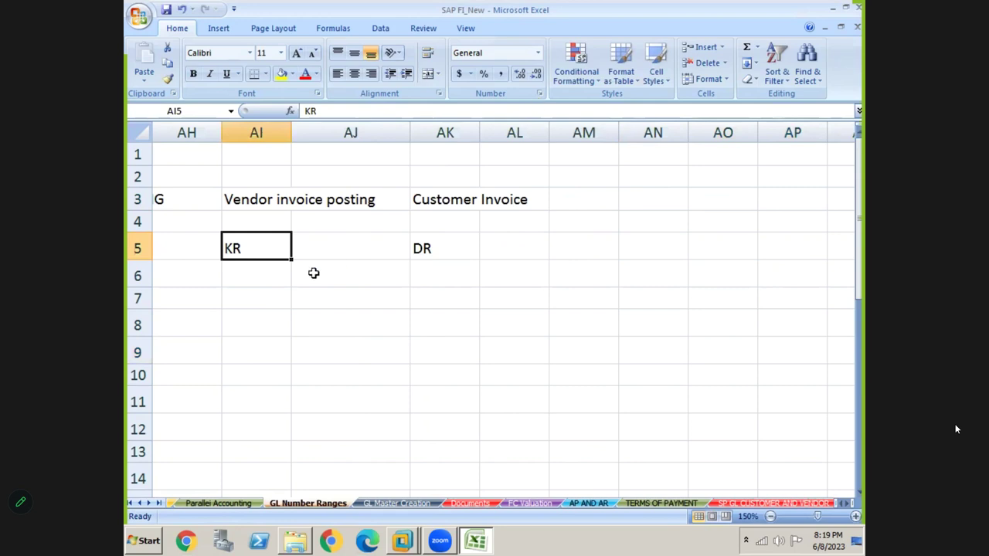
pyautogui.click(265, 202)
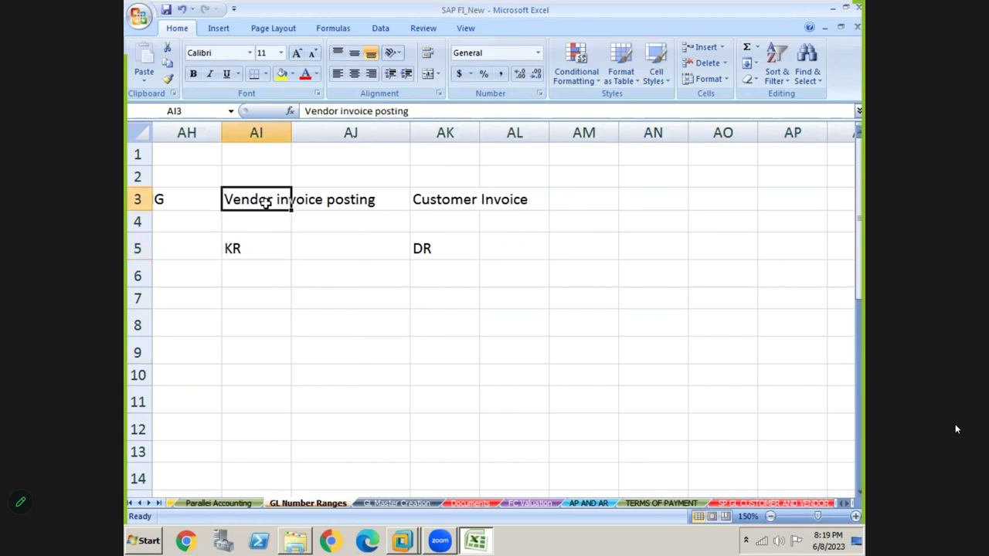
pyautogui.click(435, 241)
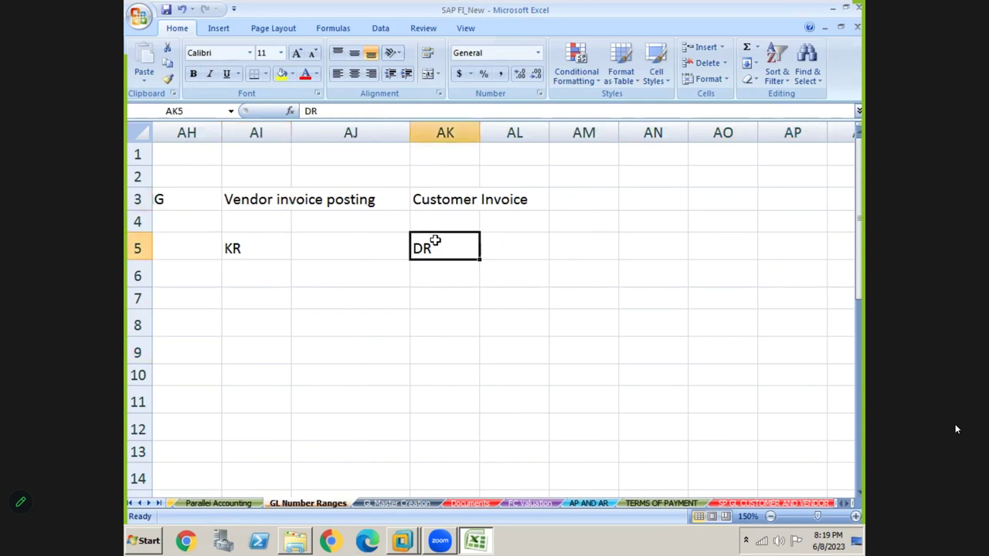
pyautogui.click(457, 200)
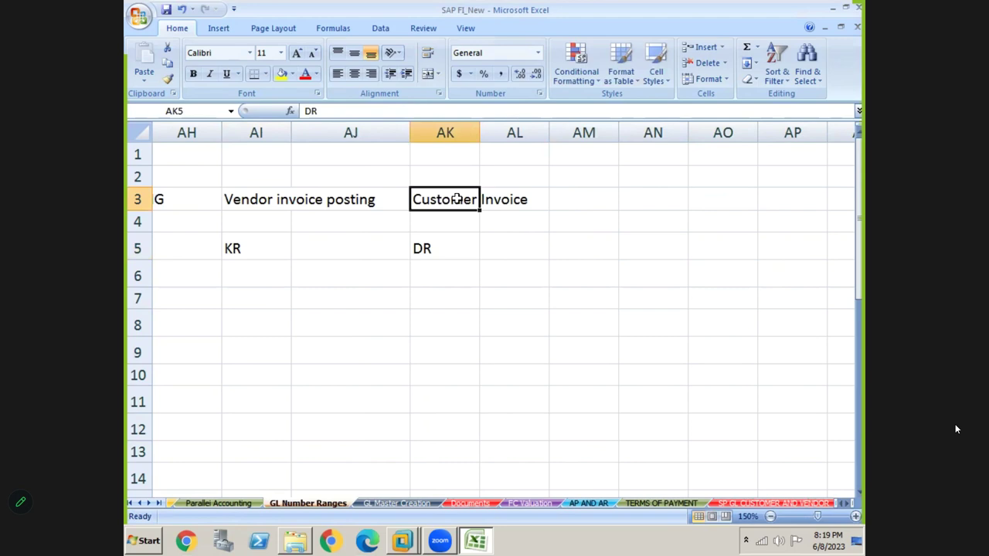
# Enter the number range 1000 to 2000 in cell AI4, between the Vendor invoice posting heading and KR
pyautogui.click(235, 226)
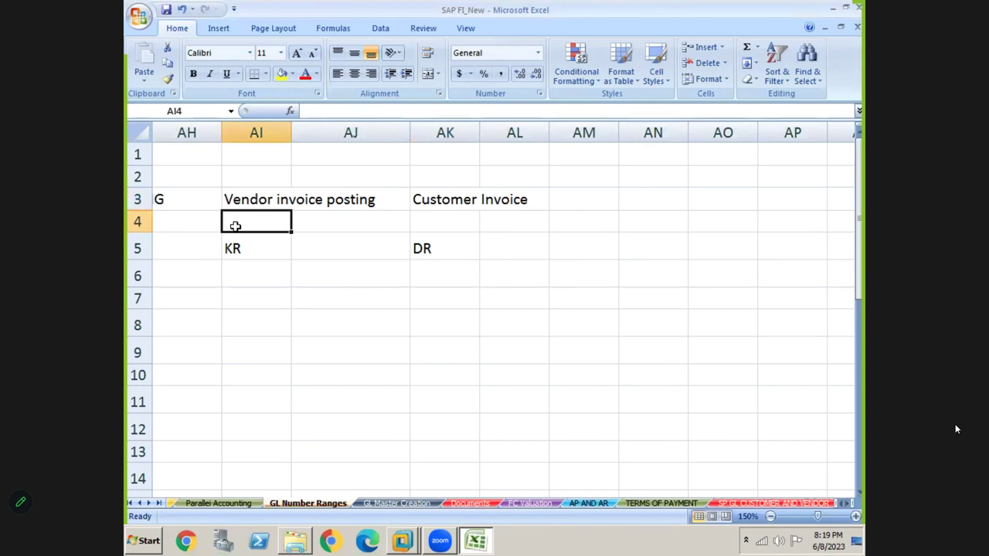
pyautogui.click(233, 249)
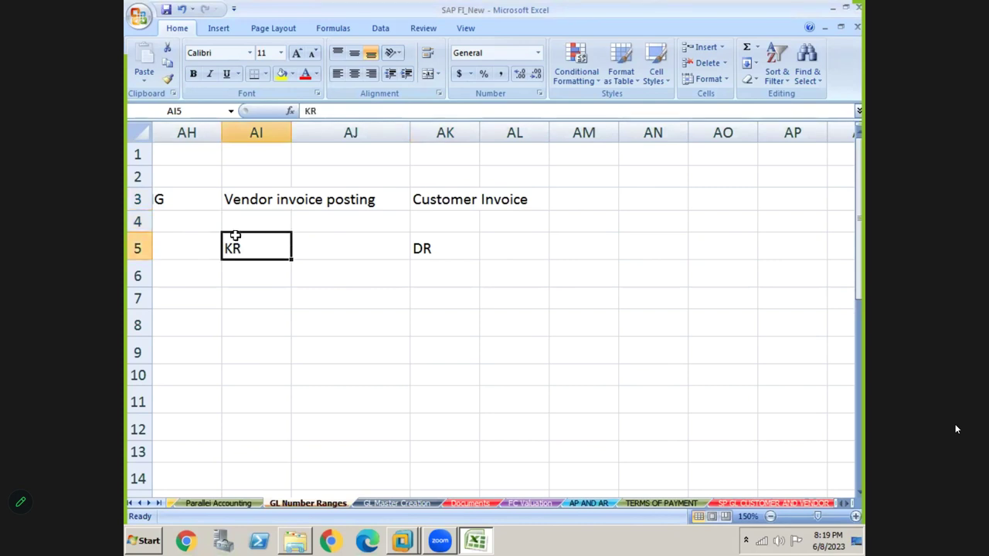
pyautogui.click(235, 225)
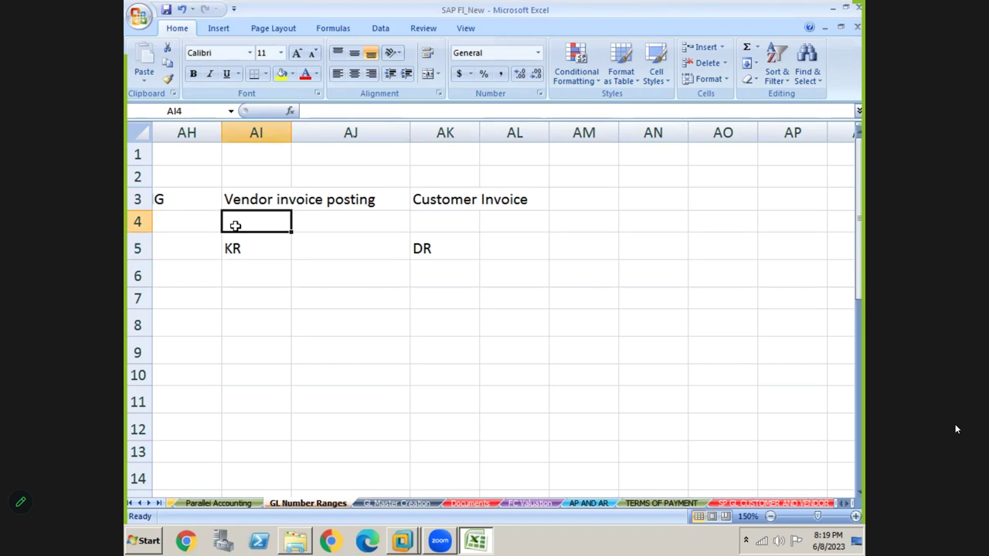
pyautogui.write('1000 to ')
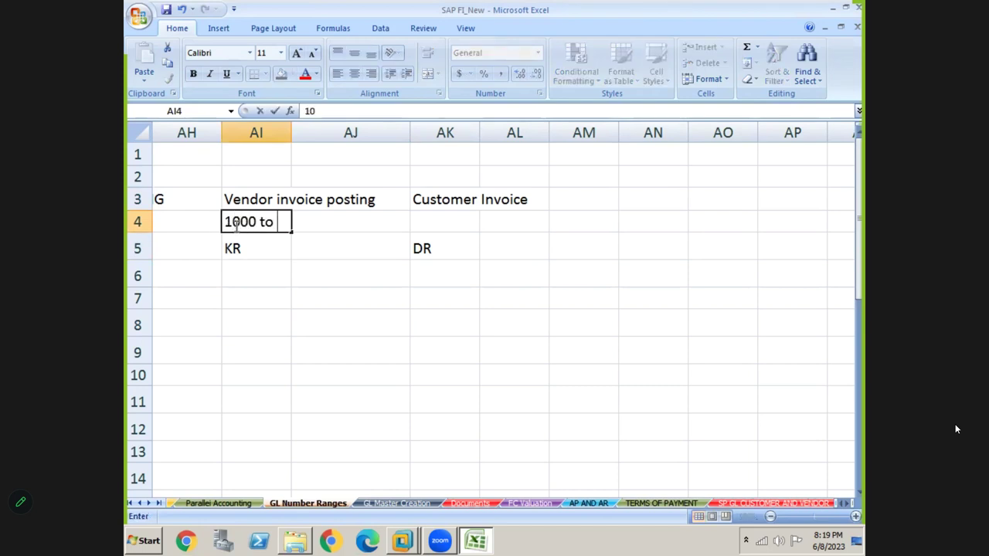
pyautogui.write('2000')
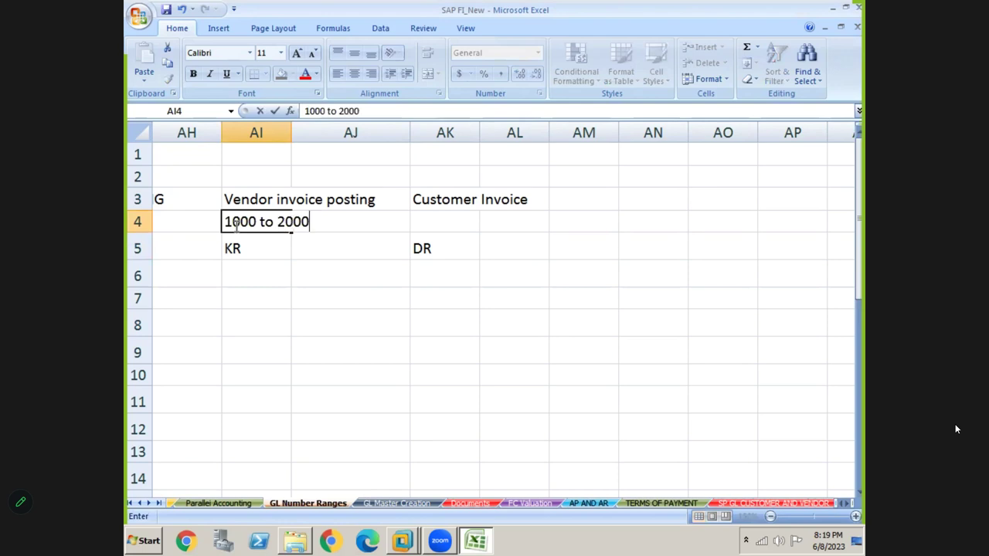
pyautogui.press('Return')
# Enter the number range 2001 to 3000 in cell AK4, between the Customer Invoice heading and DR
pyautogui.press('Up')
pyautogui.press('Right')
pyautogui.press('Right')
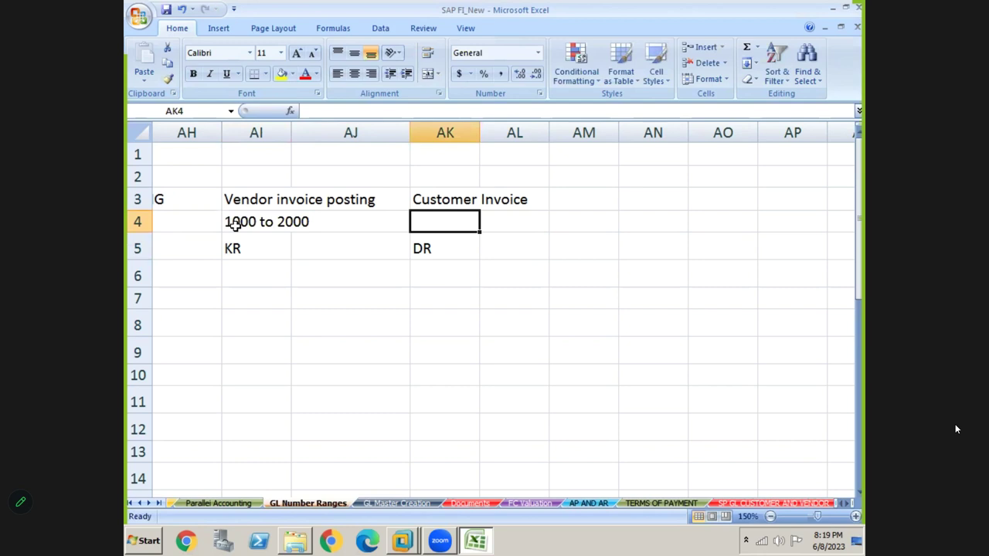
pyautogui.write('200')
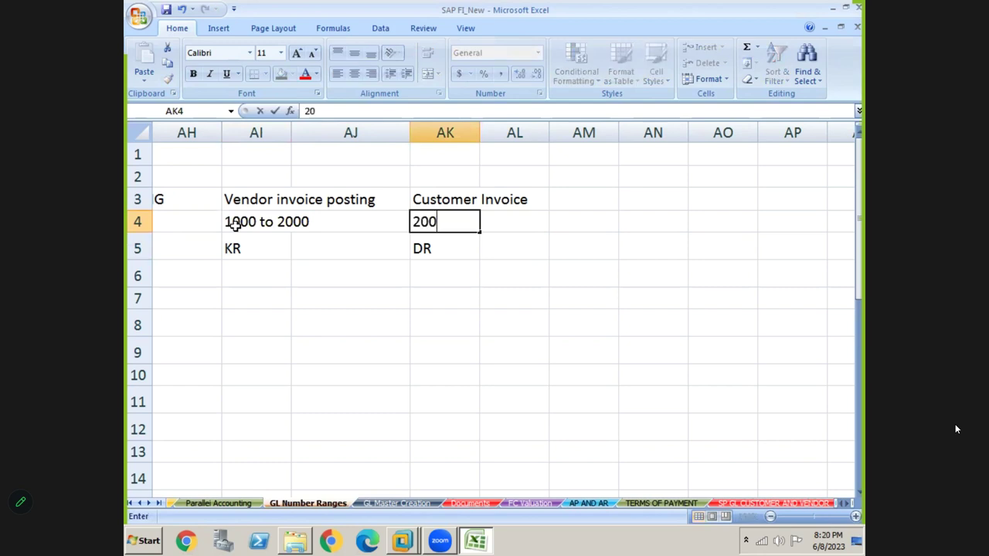
pyautogui.write('1 to 3000')
pyautogui.press('Return')
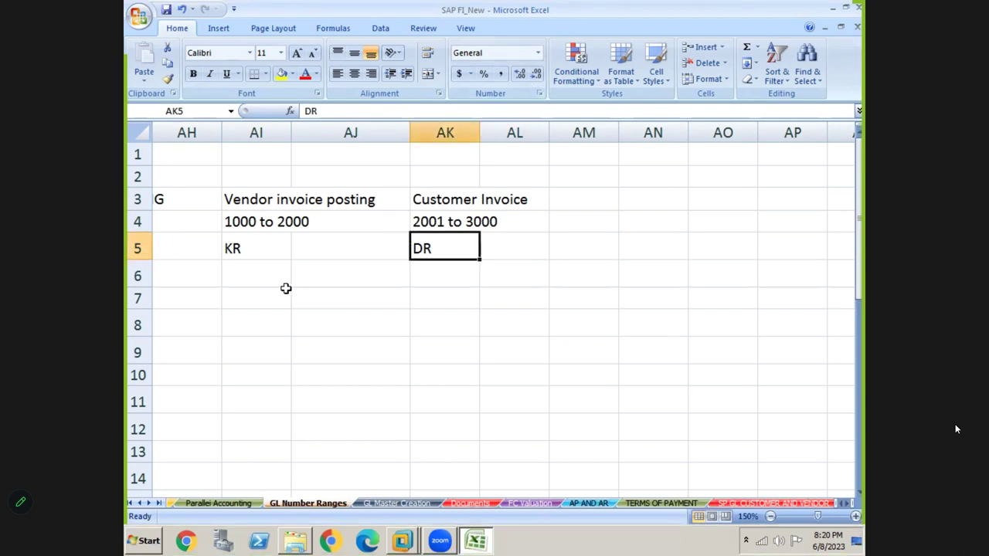
# Highlight the KR document type cell AI5 with a yellow fill
pyautogui.click(261, 254)
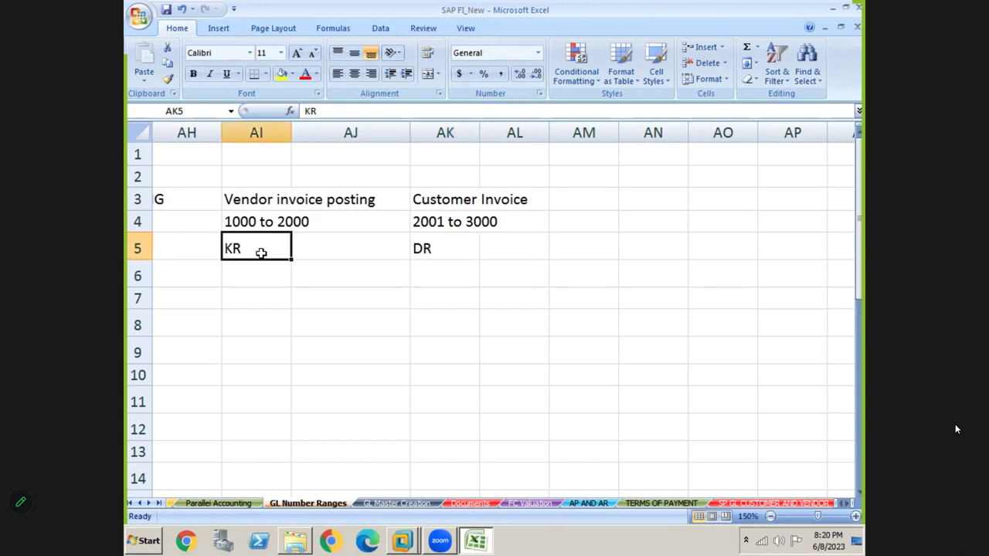
pyautogui.click(282, 75)
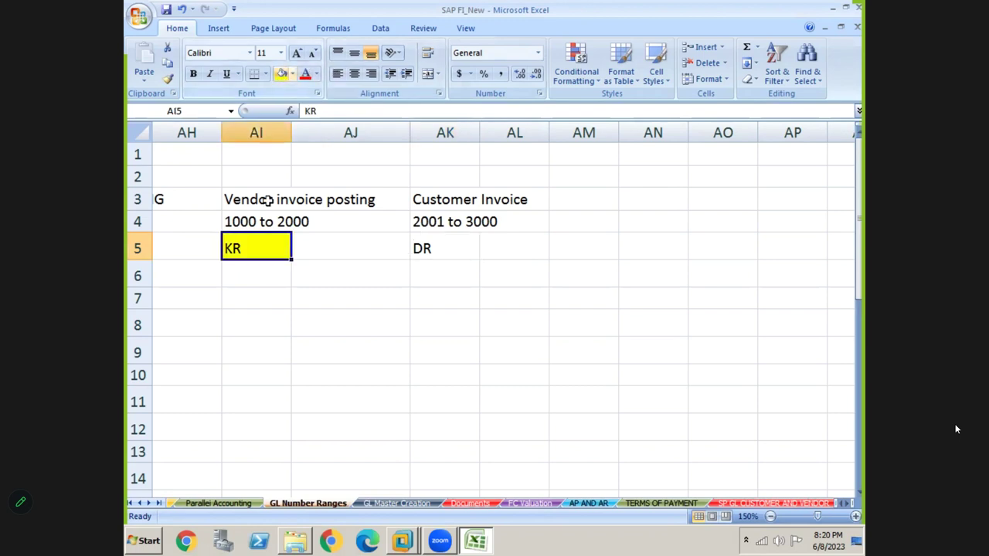
pyautogui.click(241, 329)
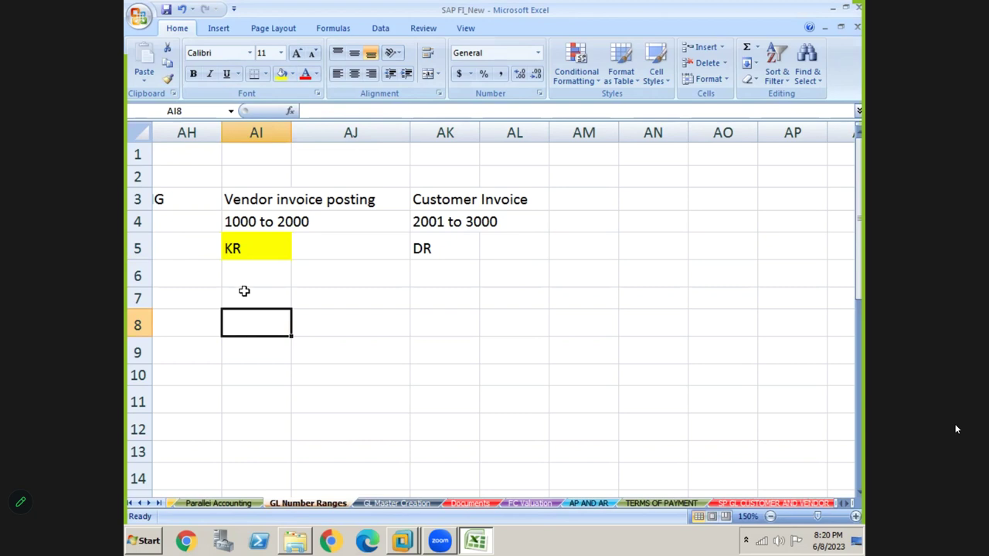
pyautogui.click(244, 255)
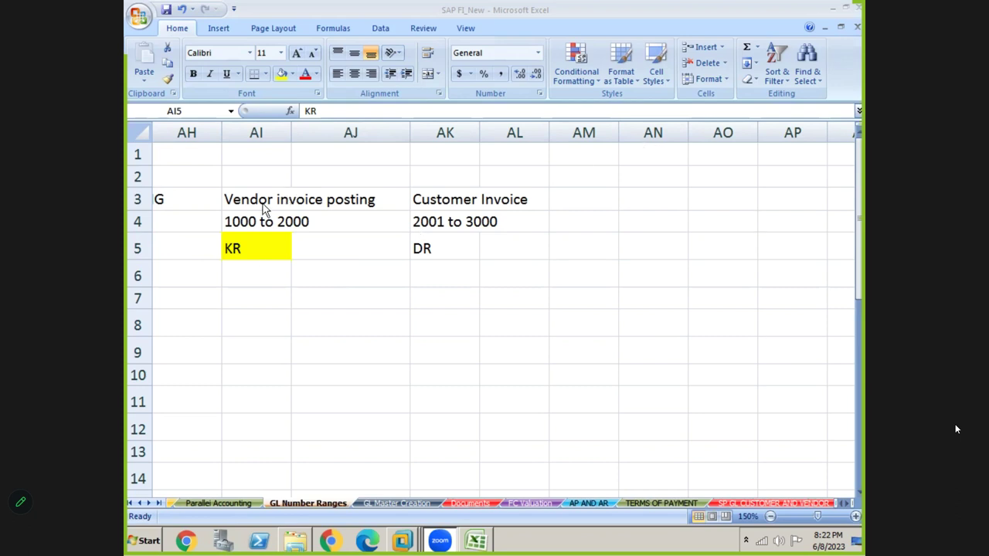
# Enter the first example document numbers in row 8: 1000 in AI8 under KR and 2001 in AK8 under DR
pyautogui.click(249, 299)
pyautogui.click(250, 323)
pyautogui.write('1000')
pyautogui.press('Return')
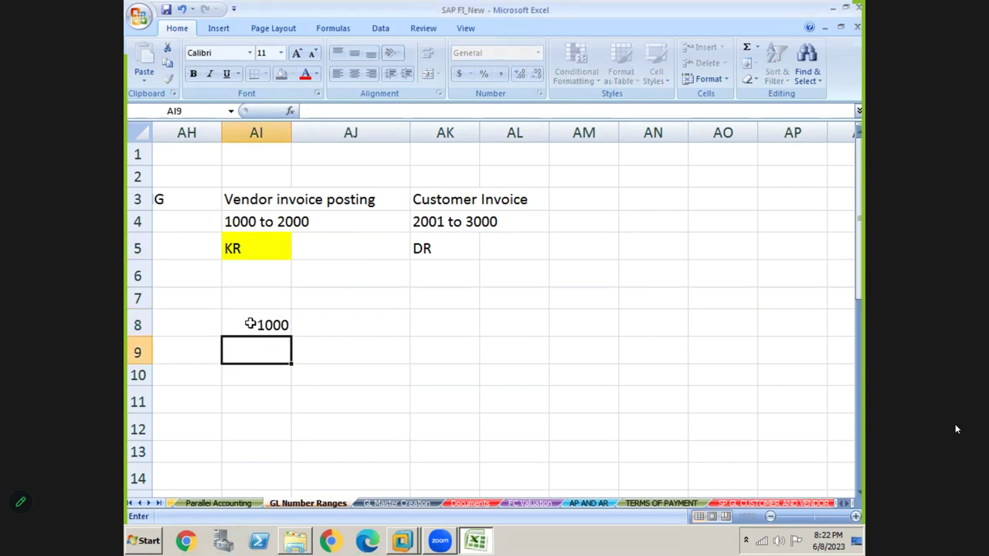
pyautogui.click(249, 323)
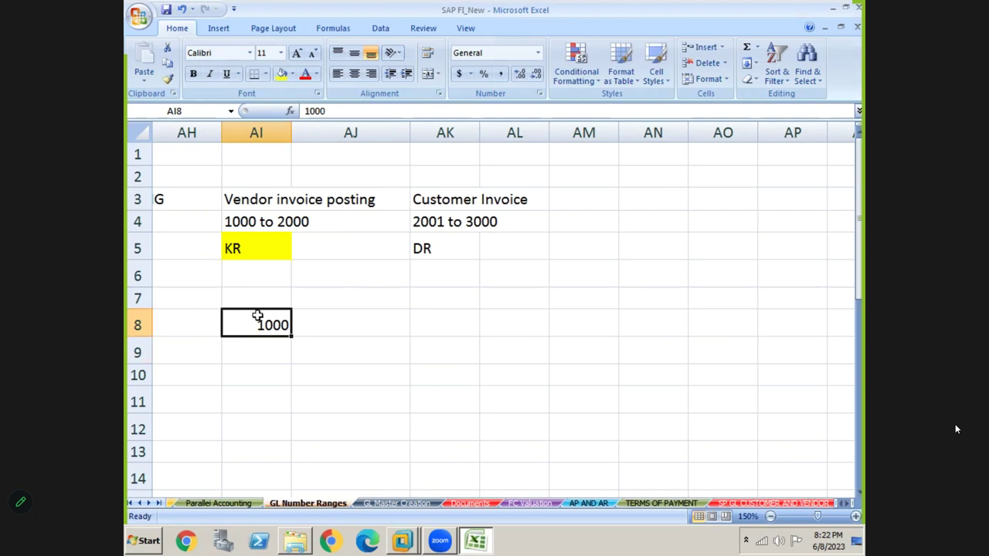
pyautogui.click(435, 324)
pyautogui.write('2001')
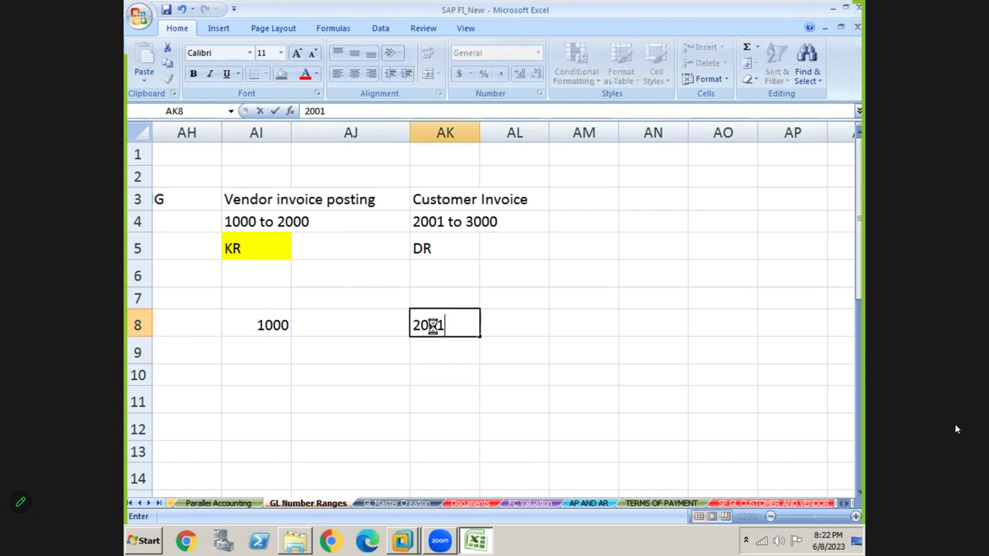
pyautogui.press('Return')
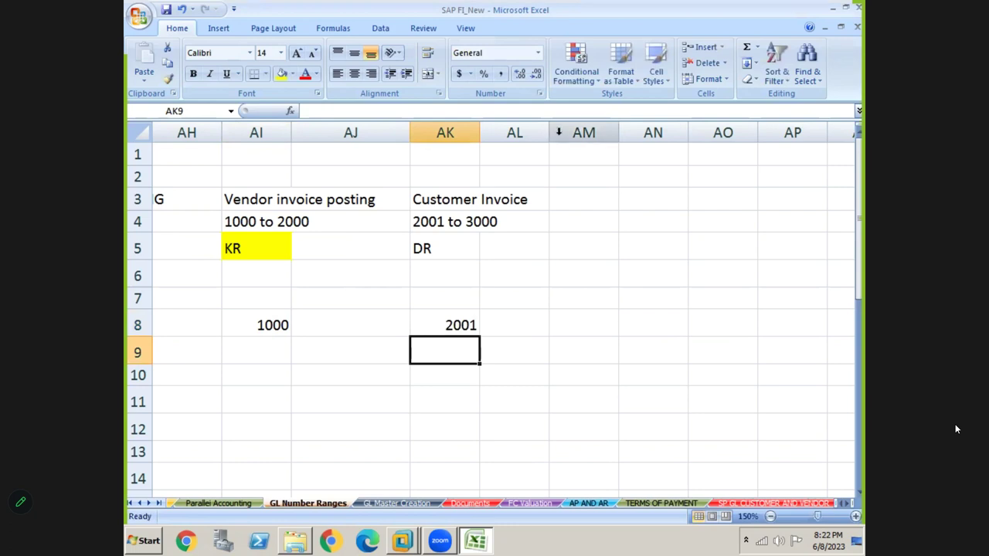
# Enter the following vendor document numbers under 1000: 1001 in cell AI9 and 1002 in cell AI10
pyautogui.click(260, 361)
pyautogui.write('1001')
pyautogui.press('Return')
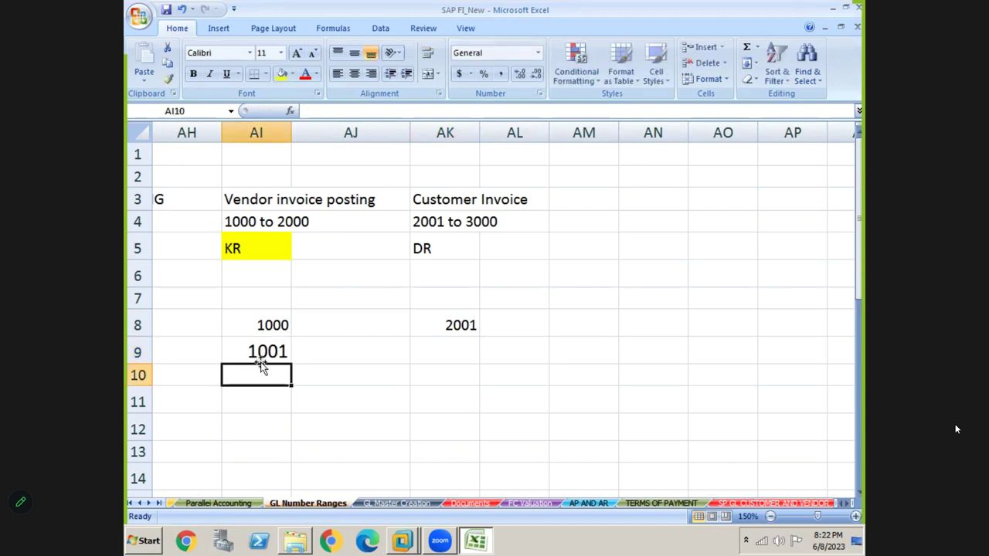
pyautogui.write('100')
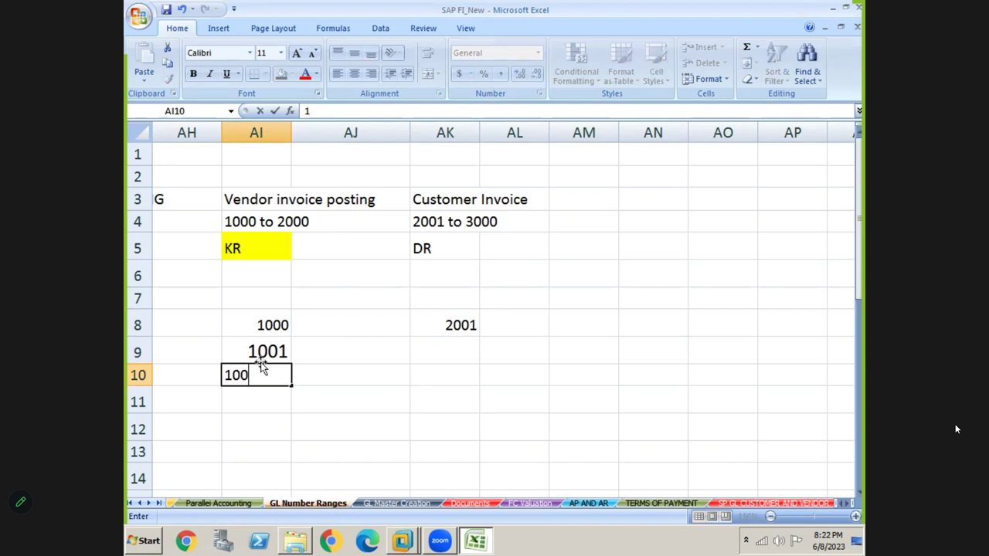
pyautogui.write('2')
pyautogui.press('Return')
pyautogui.click(261, 368)
pyautogui.write('1-002')
pyautogui.press('Return')
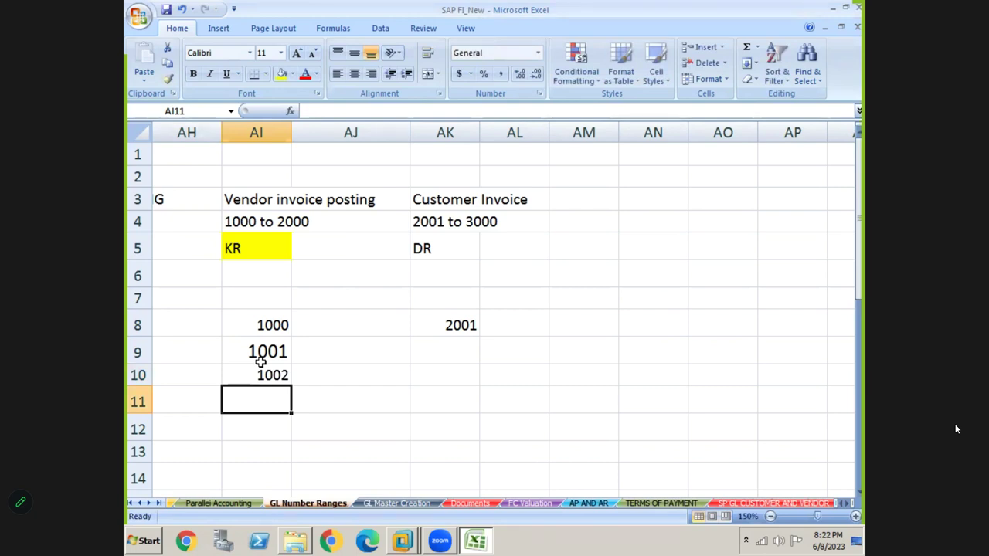
# Enter the next customer document number, 2002, in cell AK9 below 2001
pyautogui.press('Up')
pyautogui.press('Right')
pyautogui.press('Right')
pyautogui.press('Up')
pyautogui.write('2002')
pyautogui.press('Return')
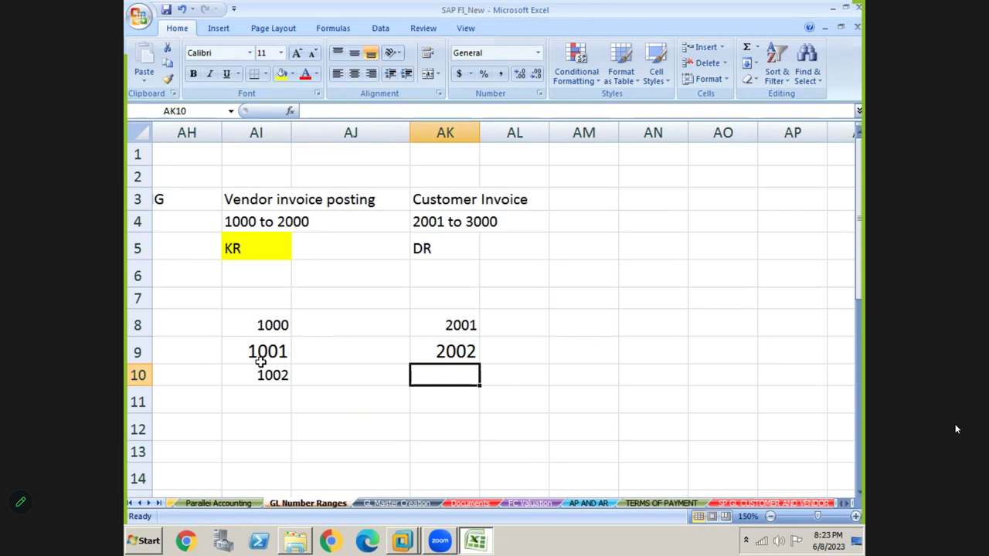
# Start a document type list in row 14 with SA in cell AH14 and GL POSTING in AI14
pyautogui.press('Left')
pyautogui.press('Left')
pyautogui.press('Left')
pyautogui.press('Down')
pyautogui.press('Down')
pyautogui.press('Down')
pyautogui.press('Down')
pyautogui.press('Down')
pyautogui.press('Down')
pyautogui.press('Down')
pyautogui.press('Down')
pyautogui.press('Down')
pyautogui.press('Down')
pyautogui.press('Down')
pyautogui.press('Down')
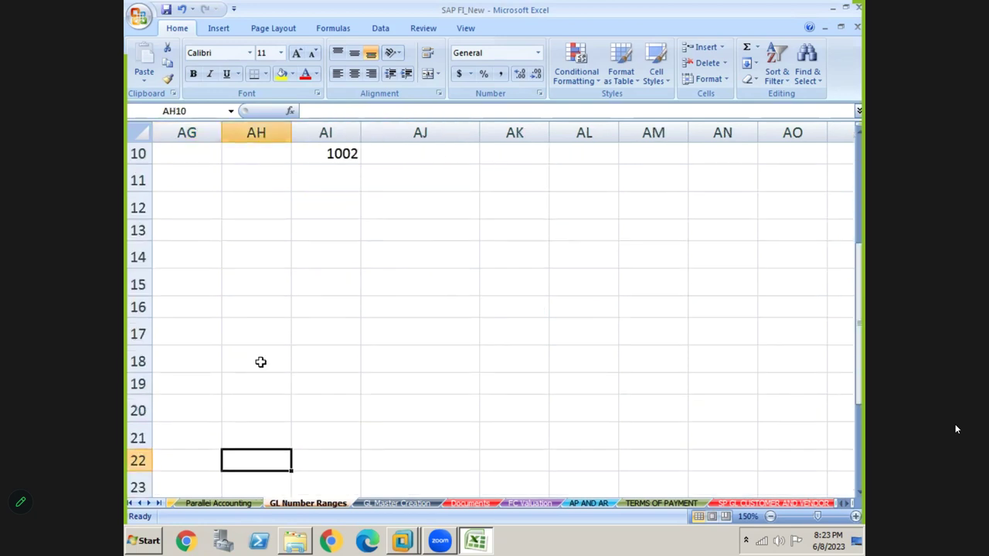
pyautogui.click(253, 272)
pyautogui.press('Up')
pyautogui.write('SA')
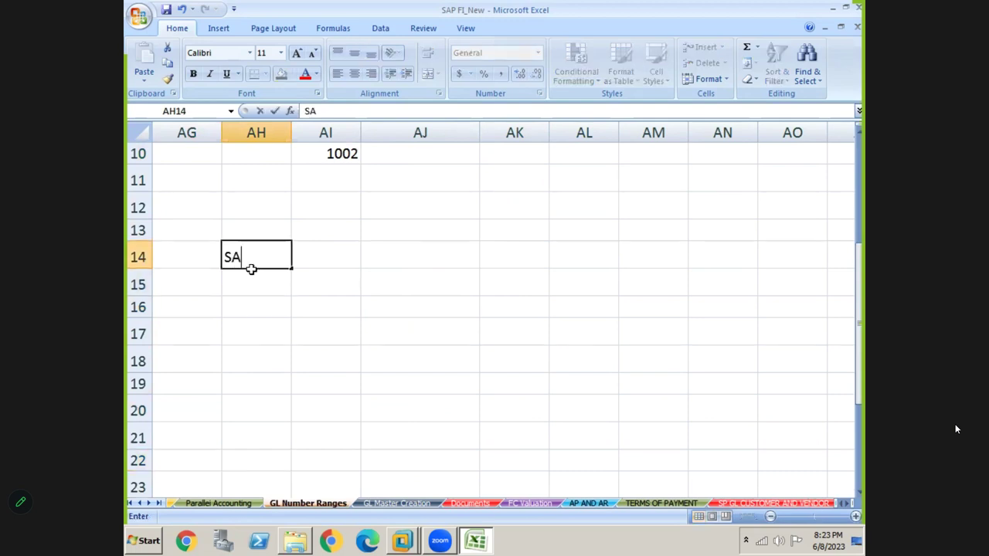
pyautogui.press('Tab')
pyautogui.write('GL POSTING')
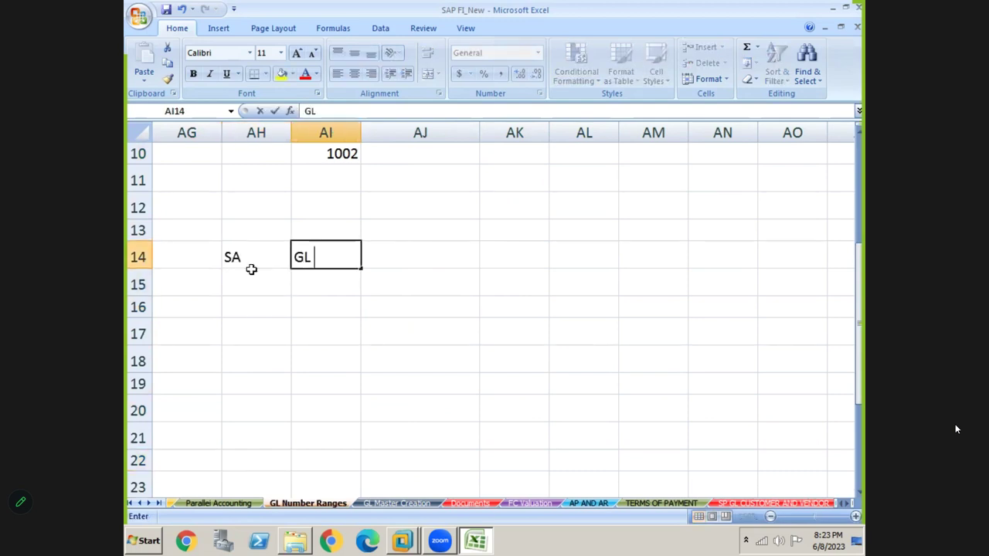
# Add document type AB in cell AH15 with the description Reverse Document posting in AI15
pyautogui.click(252, 272)
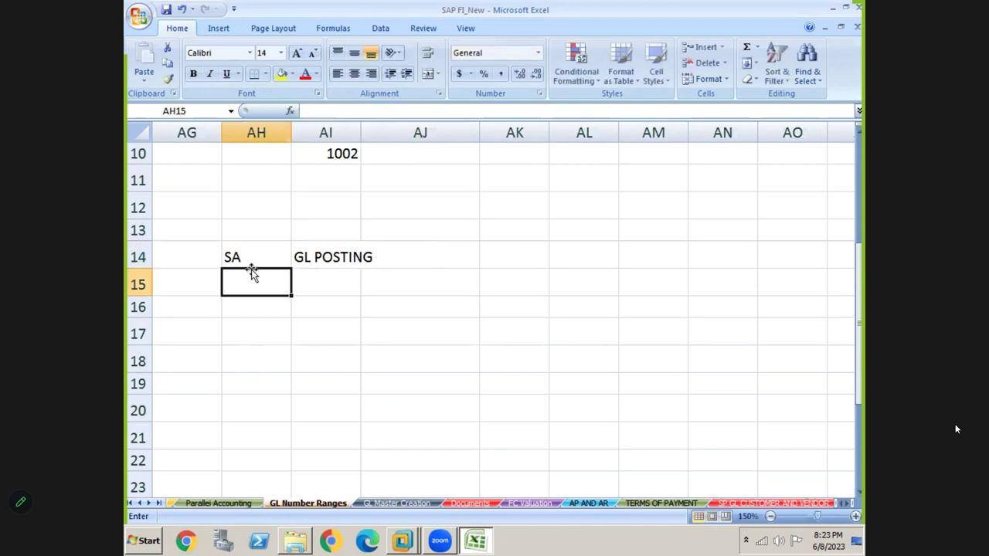
pyautogui.write('AB')
pyautogui.press('Tab')
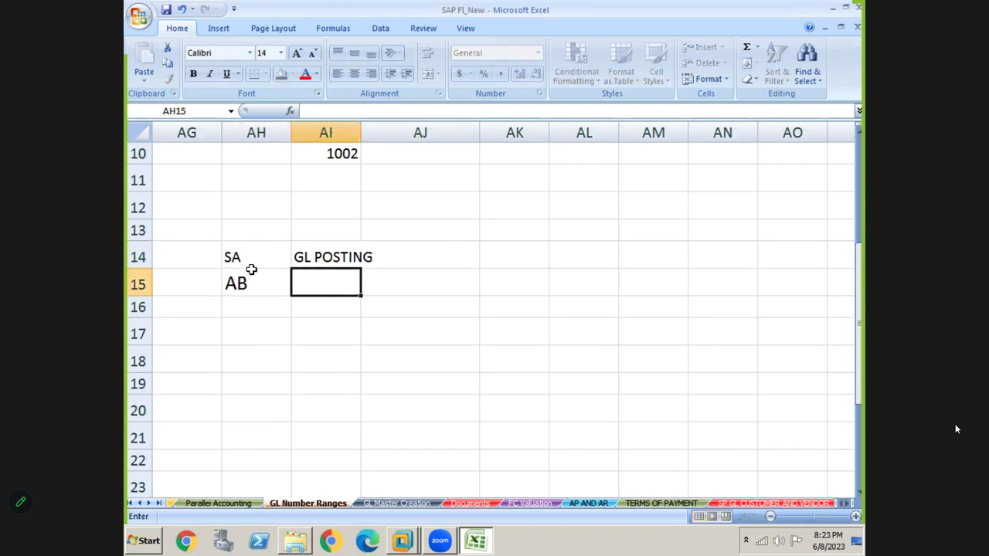
pyautogui.write('REVE')
pyautogui.press('BackSpace')
pyautogui.press('BackSpace')
pyautogui.press('BackSpace')
pyautogui.write('everse ')
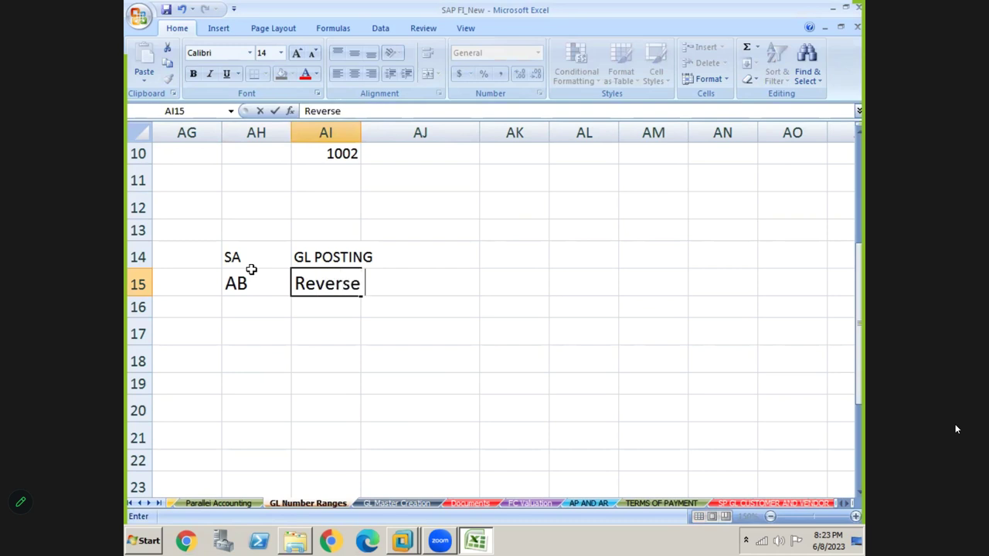
pyautogui.write('Document po')
pyautogui.press('BackSpace')
pyautogui.press('BackSpace')
pyautogui.press('BackSpace')
pyautogui.write('posting')
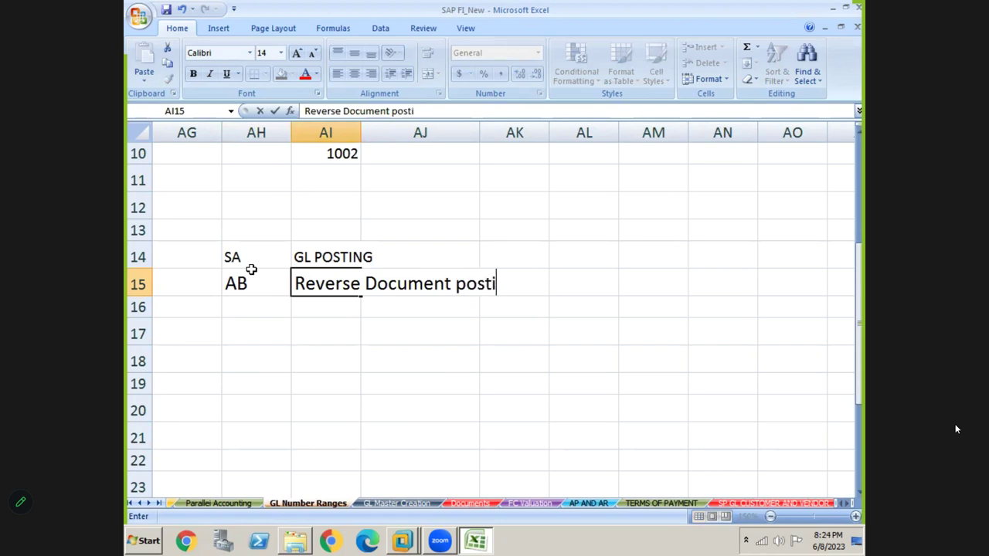
pyautogui.press('Return')
# Enter document type KG in cell AH18 with the description Vendor INVOICE in AI18
pyautogui.press('Down')
pyautogui.press('Down')
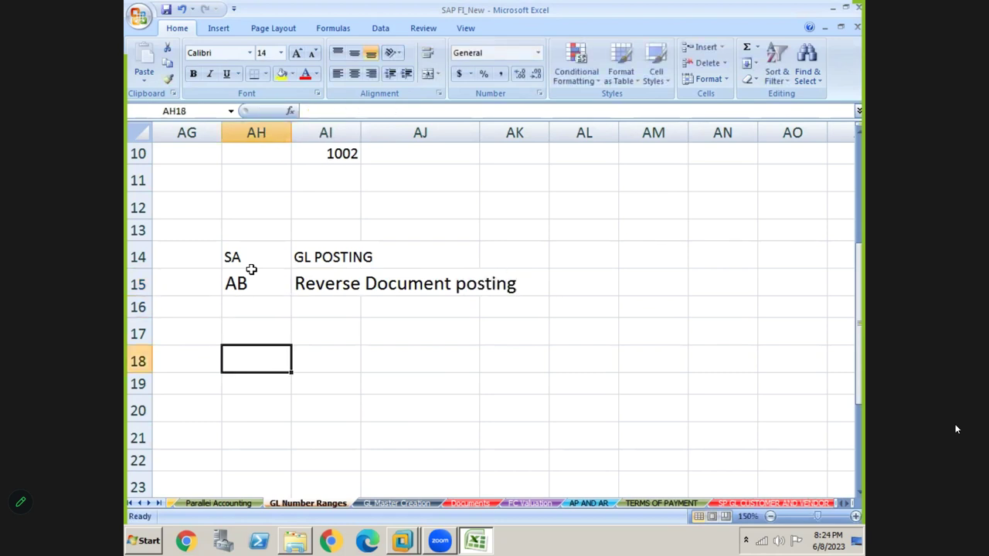
pyautogui.write('KG')
pyautogui.press('Tab')
pyautogui.write('vENDOR INvoi')
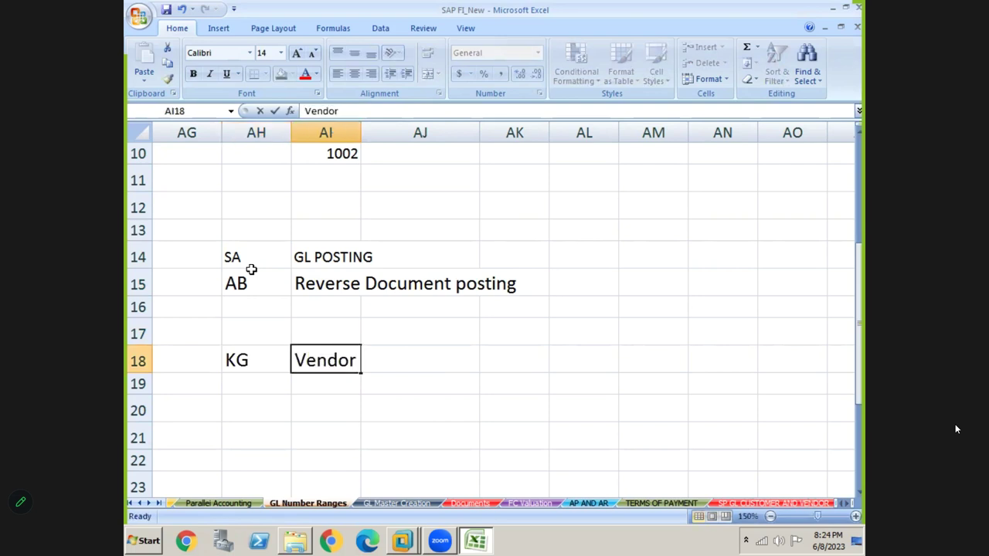
pyautogui.press('BackSpace')
pyautogui.press('BackSpace')
pyautogui.press('BackSpace')
pyautogui.write('VOICE')
pyautogui.press('Return')
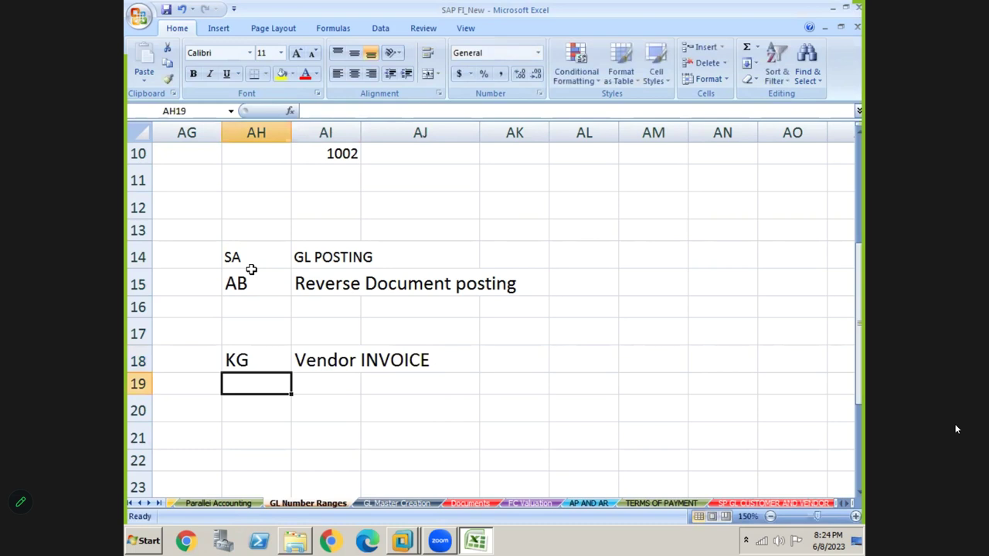
# Change the document type code in cell AH18 to KR for the vendor invoice
pyautogui.write('K')
pyautogui.press('BackSpace')
pyautogui.press('BackSpace')
pyautogui.press('Up')
pyautogui.write('KR')
pyautogui.press('Return')
# Add document type KG in cell AH19 with the description Vendor Credit memo posting in AI19
pyautogui.write('K')
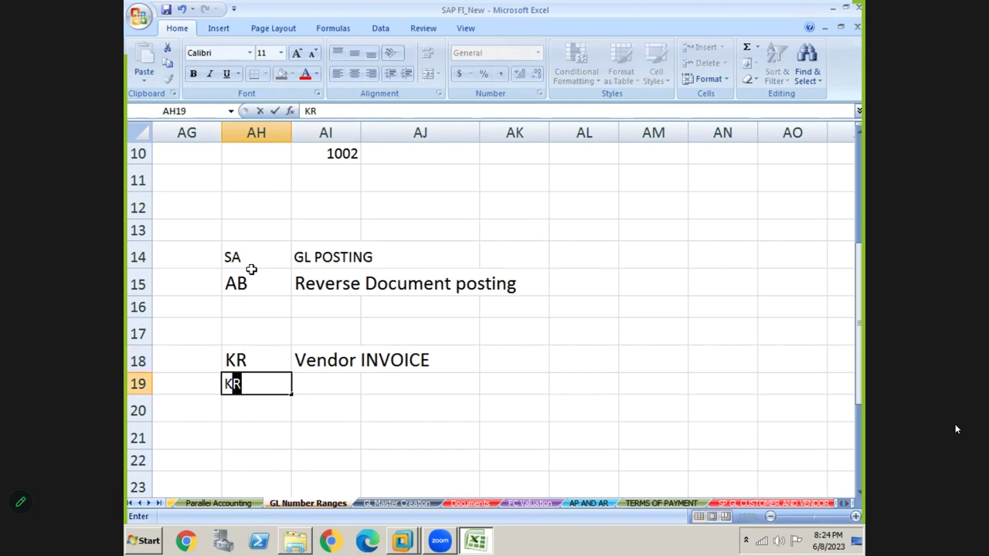
pyautogui.write('G')
pyautogui.press('Tab')
pyautogui.write('Vendor ')
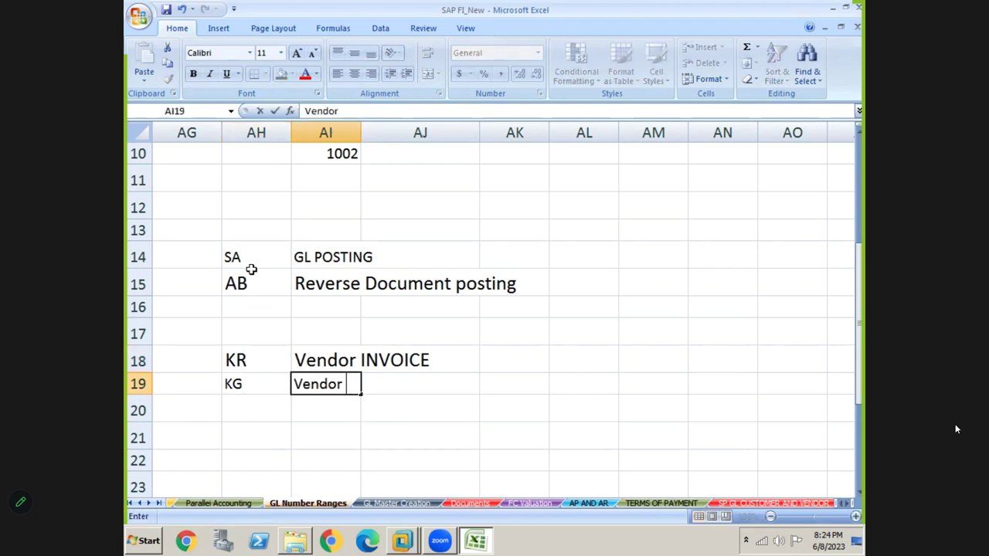
pyautogui.write('Credit memo posting')
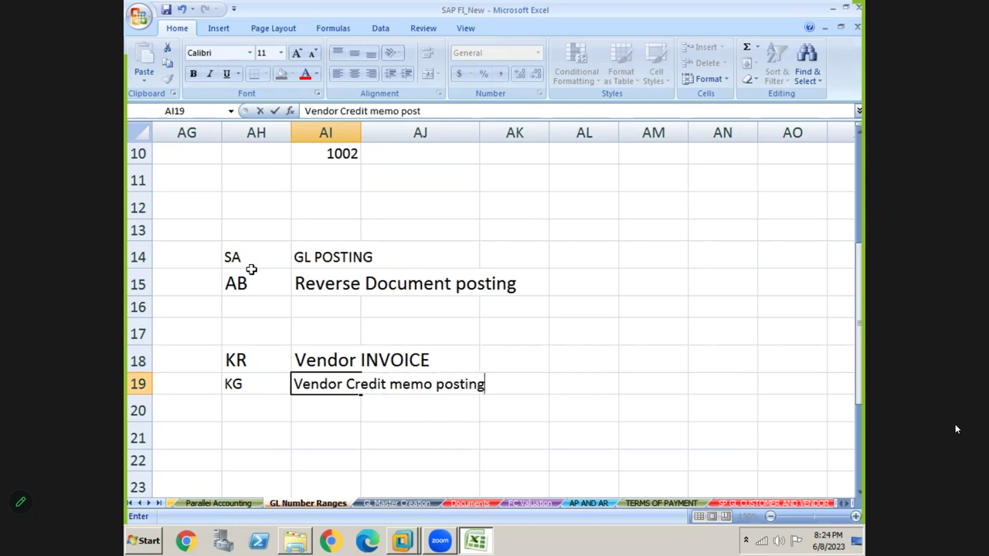
pyautogui.press('Return')
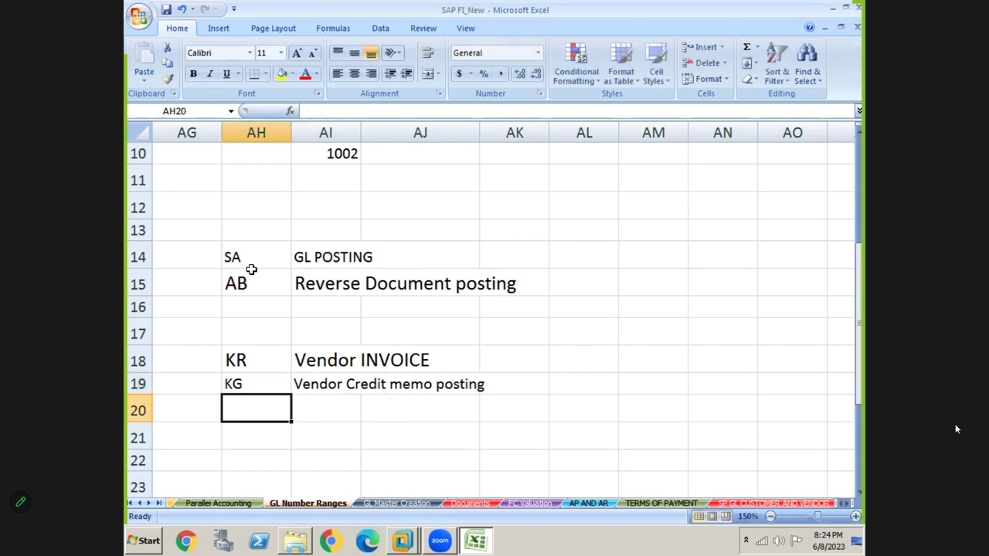
# Add document type KZ in cell AH20 with the description Vendor Payment Posting in AI20
pyautogui.write('KZ')
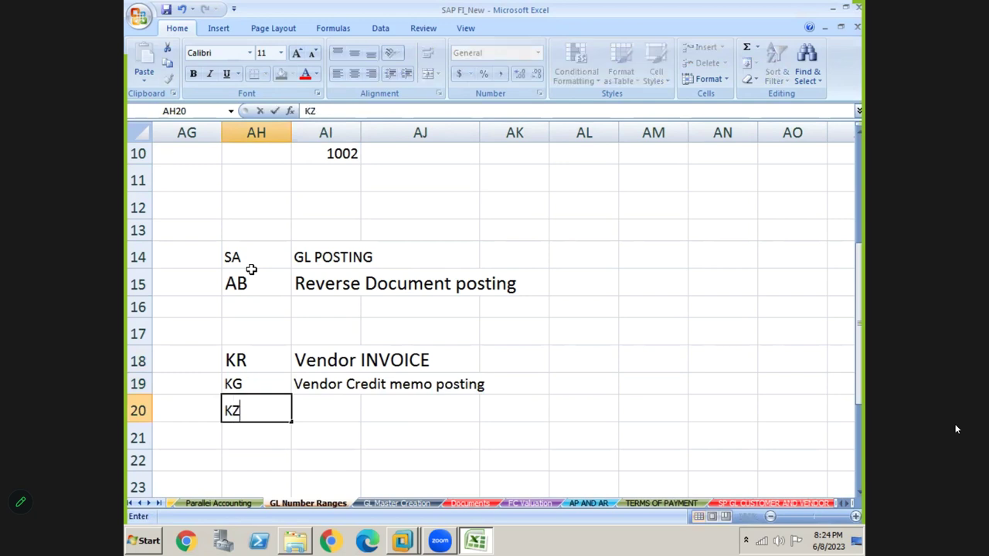
pyautogui.press('Tab')
pyautogui.write('vENDOR Payment ')
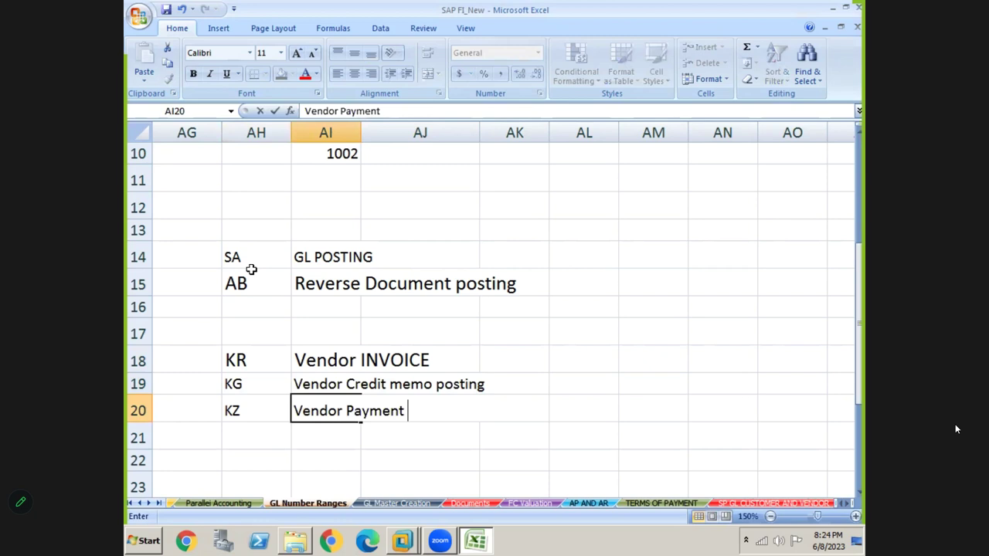
pyautogui.write('Posting')
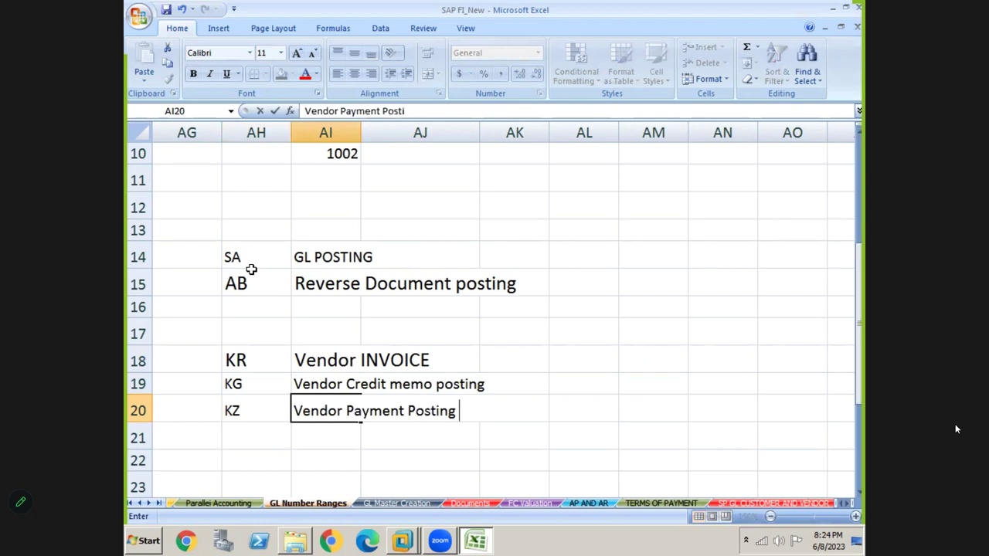
pyautogui.press('Return')
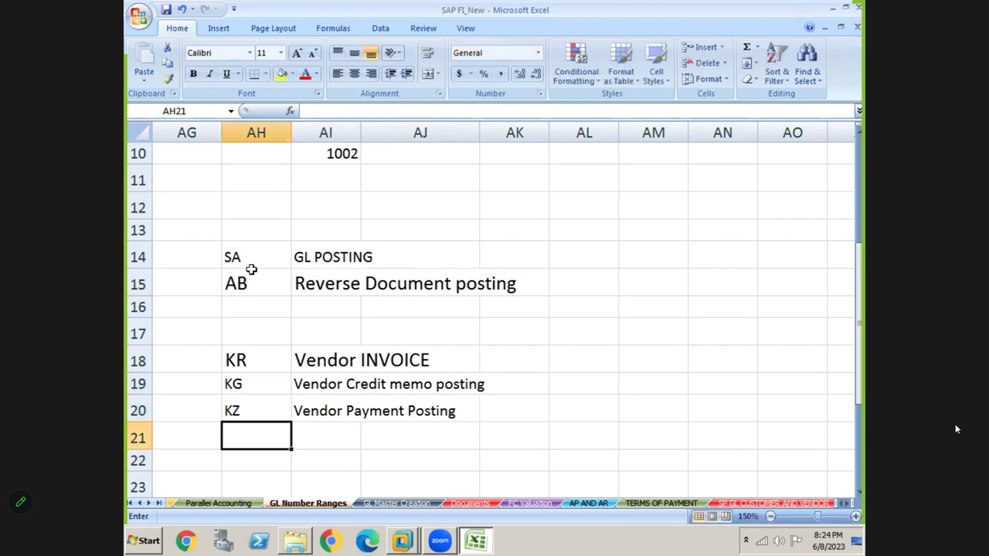
# Add document type KA in cell AH21 with the description Vendor Document posting in AI21
pyautogui.write('K')
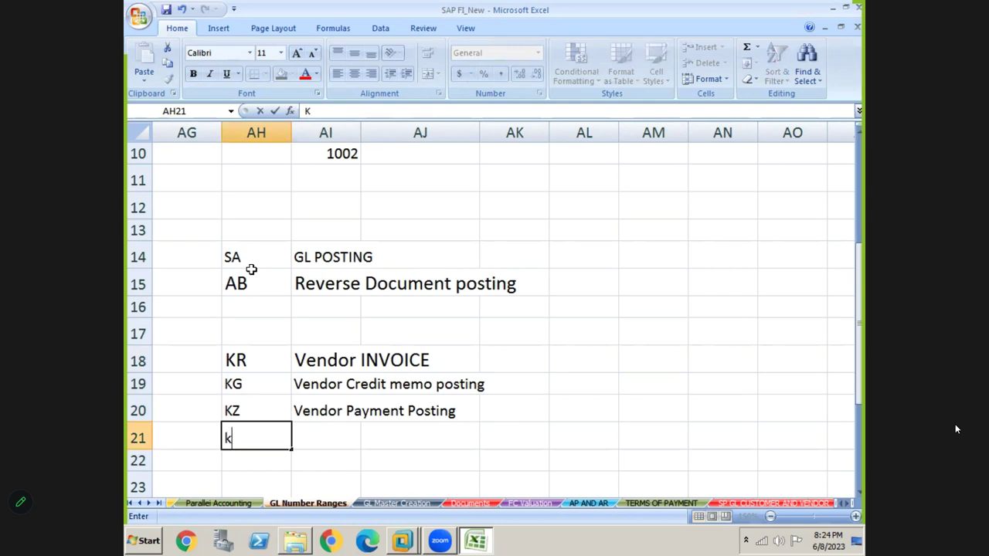
pyautogui.write('A')
pyautogui.press('Tab')
pyautogui.write('vENDOR')
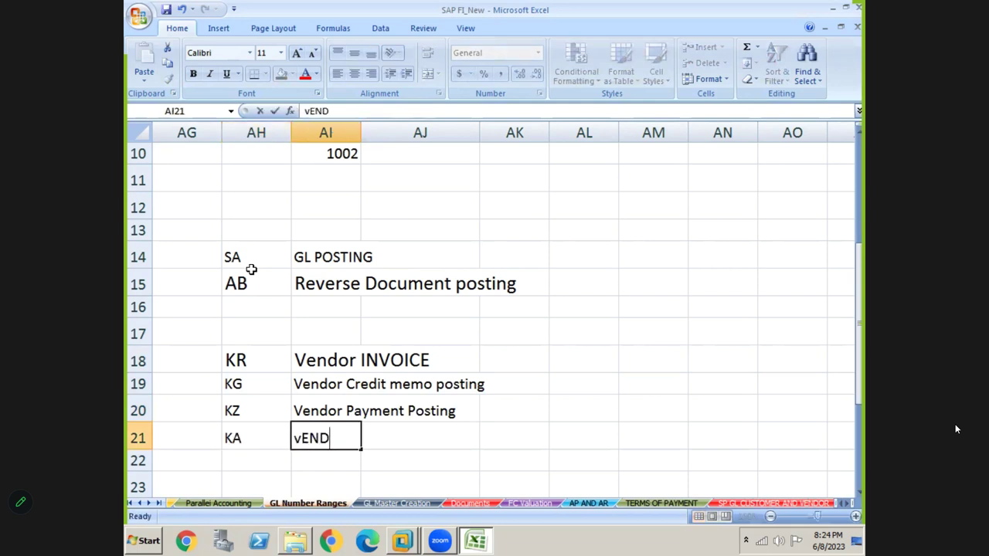
pyautogui.write('Docume')
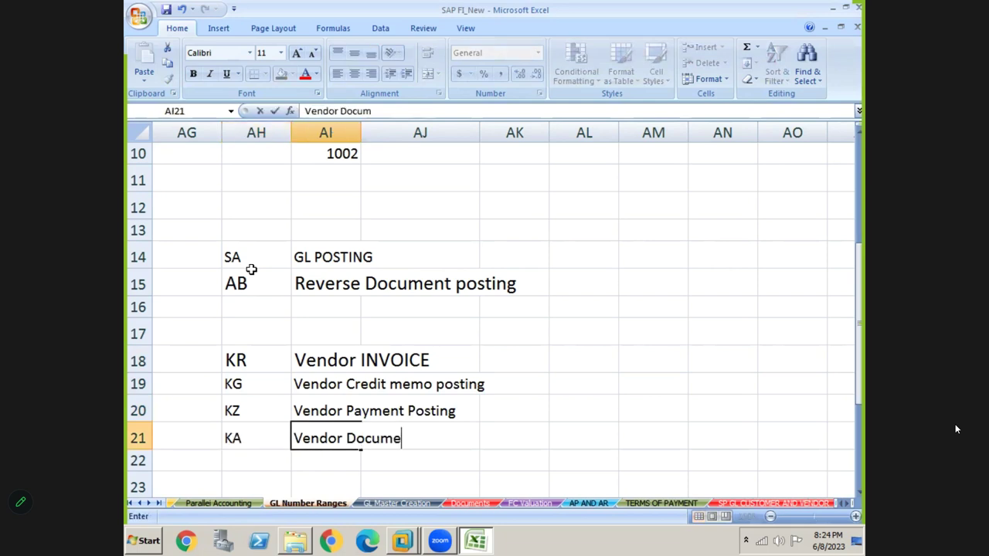
pyautogui.write('nt posting')
pyautogui.press('Return')
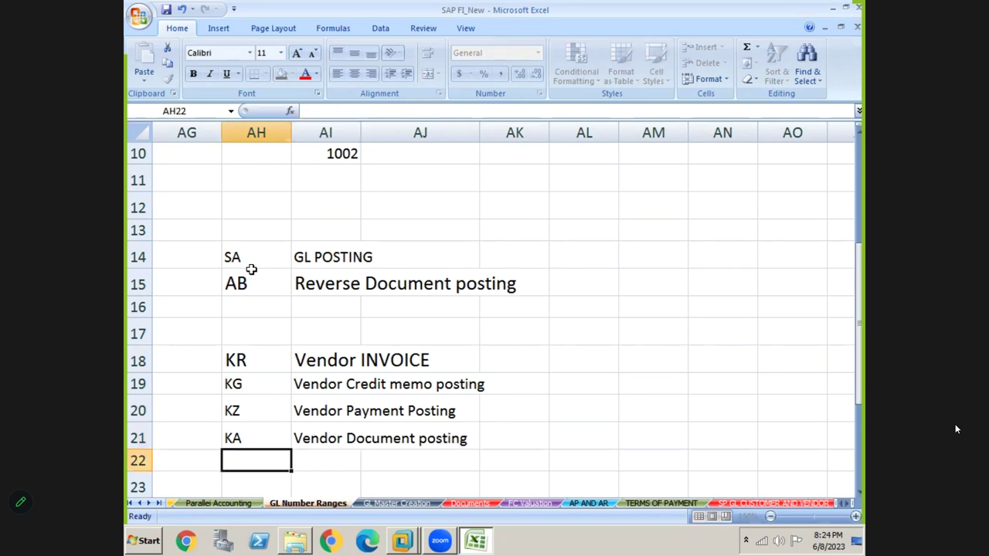
# Replace the KR description in cell AI18 with "Vendor Invoie posting"
pyautogui.press('Up')
pyautogui.press('Up')
pyautogui.press('Up')
pyautogui.press('Right')
pyautogui.press('Up')
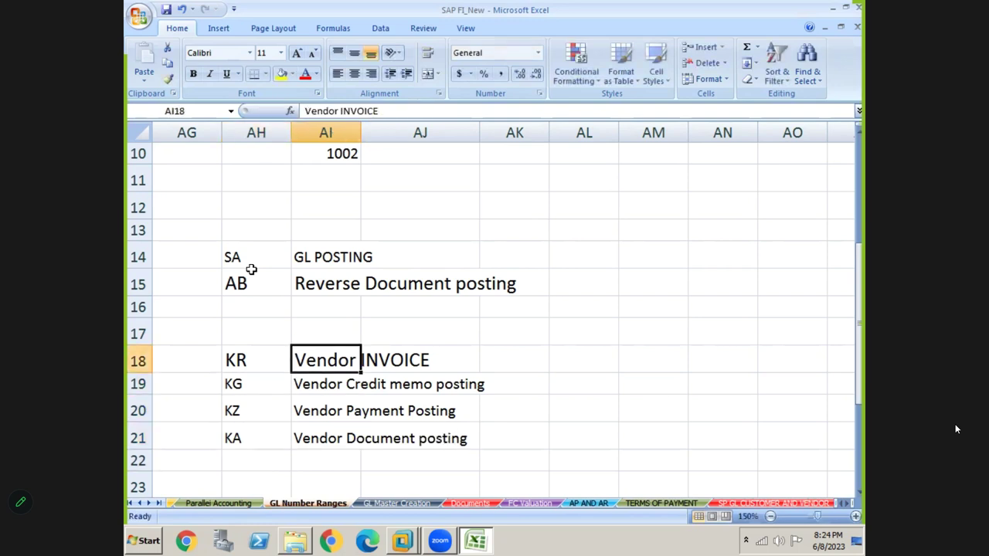
pyautogui.write('Vendor Inv')
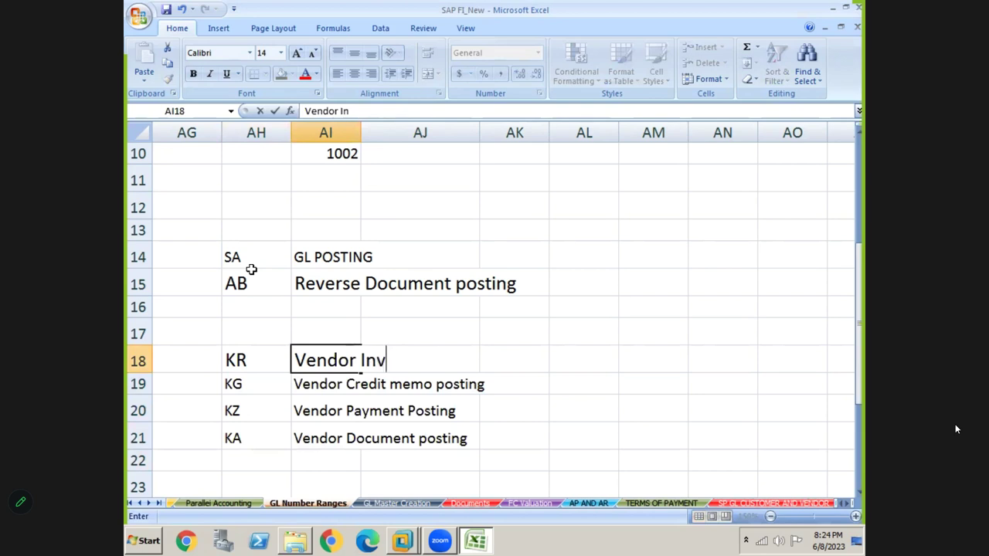
pyautogui.write('oie posting')
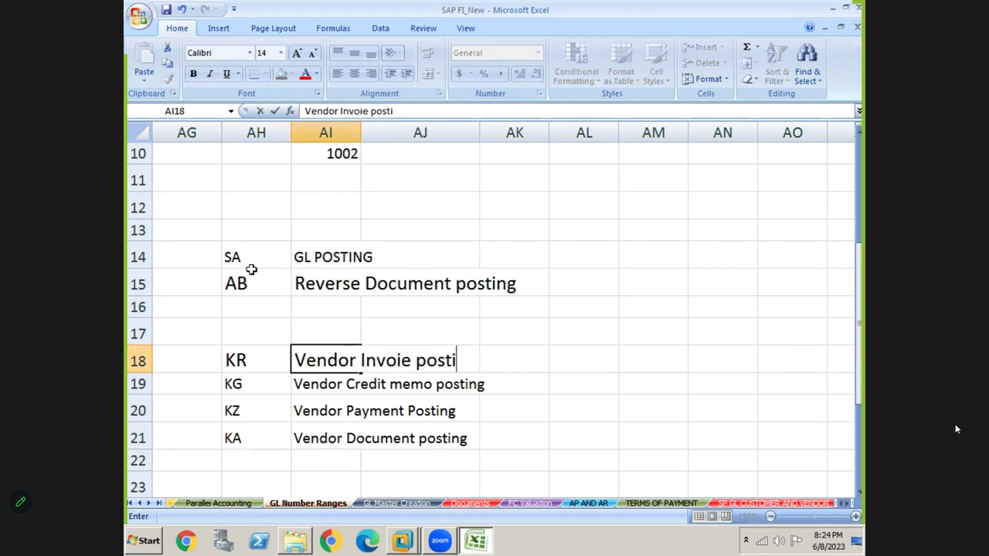
pyautogui.press('Return')
# Start the customer document types with DA in cell AH23 and the description Customer Document posting in AI23
pyautogui.press('Down')
pyautogui.press('Down')
pyautogui.press('Down')
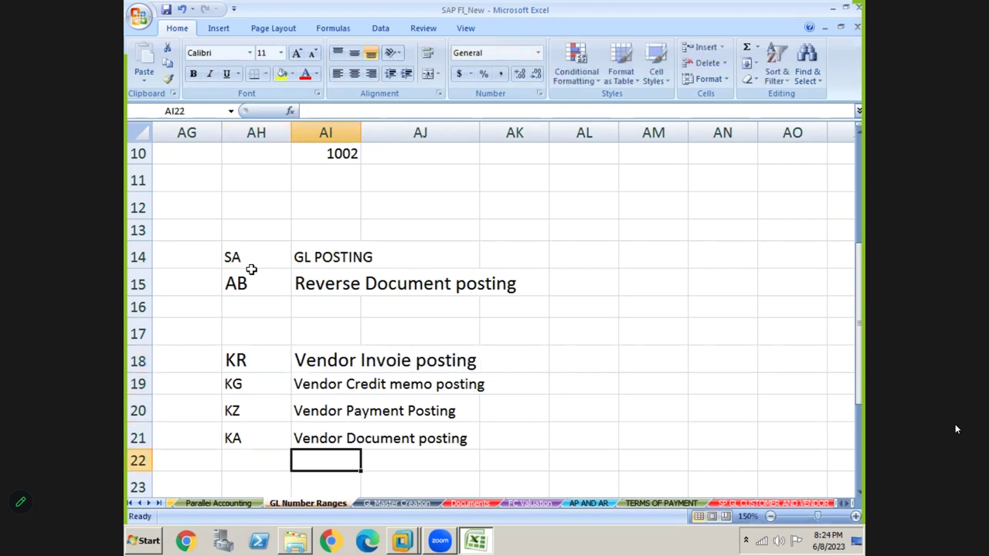
pyautogui.press('Down')
pyautogui.press('Down')
pyautogui.press('Down')
pyautogui.press('Up')
pyautogui.press('Left')
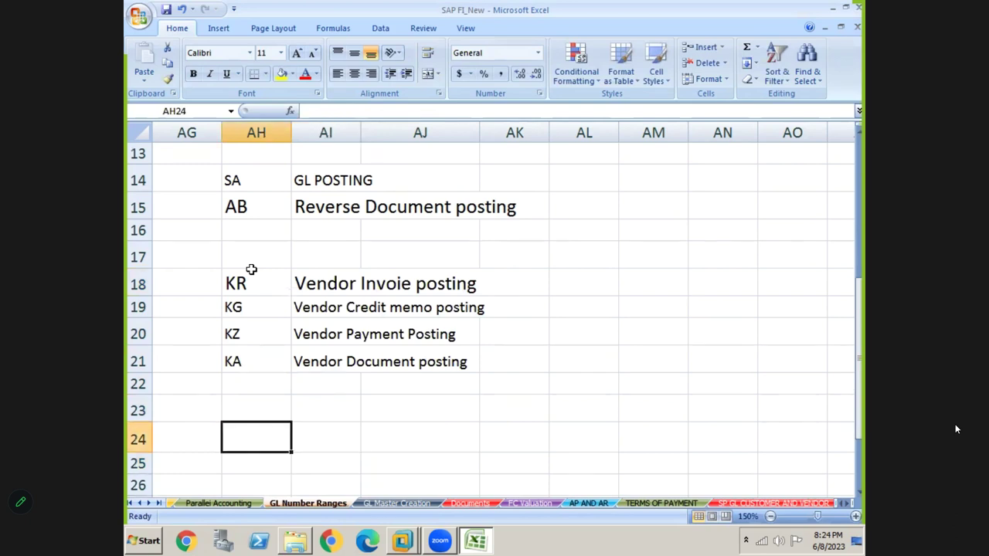
pyautogui.press('Left')
pyautogui.press('Right')
pyautogui.press('Up')
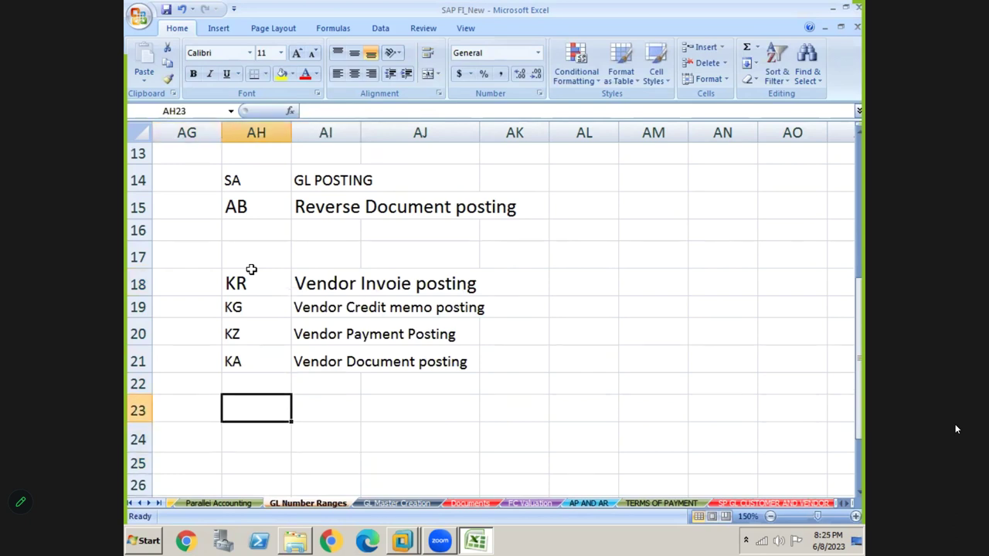
pyautogui.write('DA')
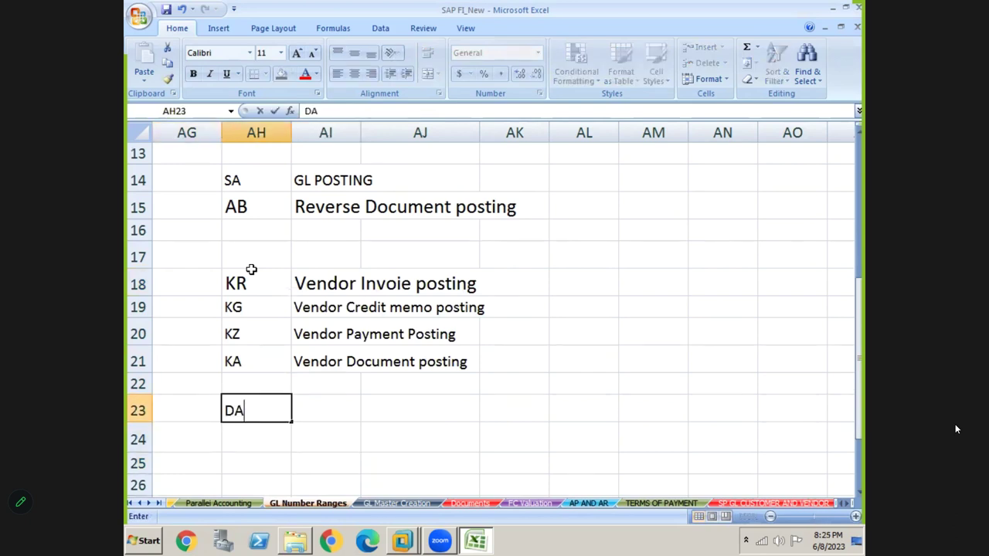
pyautogui.press('Right')
pyautogui.write('cuSTOMER')
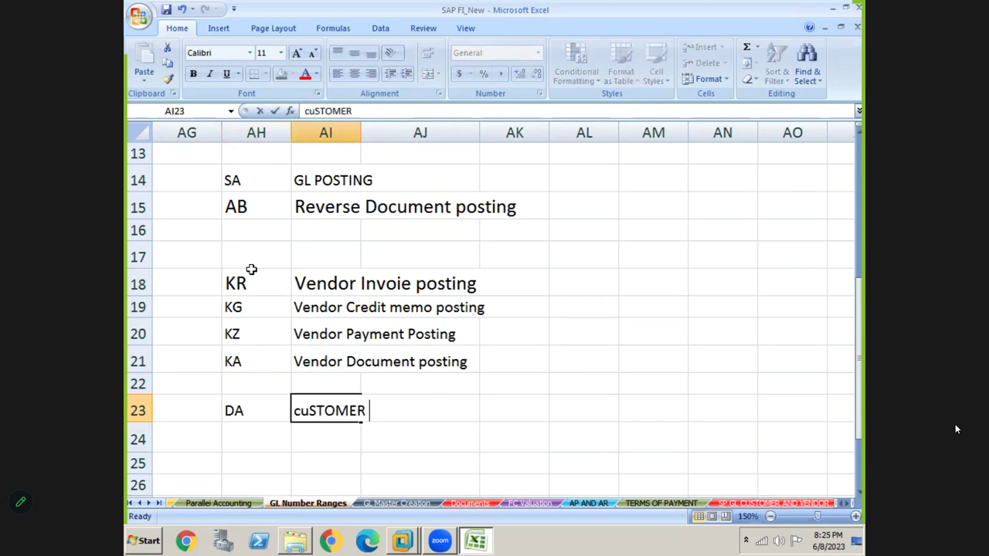
pyautogui.press('BackSpace')
pyautogui.press('BackSpace')
pyautogui.press('BackSpace')
pyautogui.press('BackSpace')
pyautogui.press('BackSpace')
pyautogui.press('BackSpace')
pyautogui.press('BackSpace')
pyautogui.press('BackSpace')
pyautogui.press('BackSpace')
pyautogui.write('C')
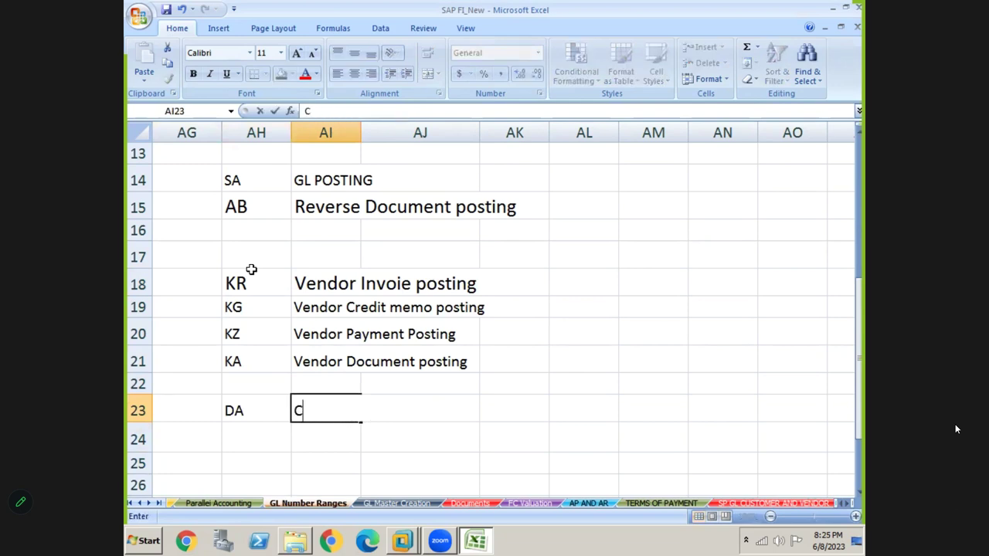
pyautogui.write('ustomer Dcoum')
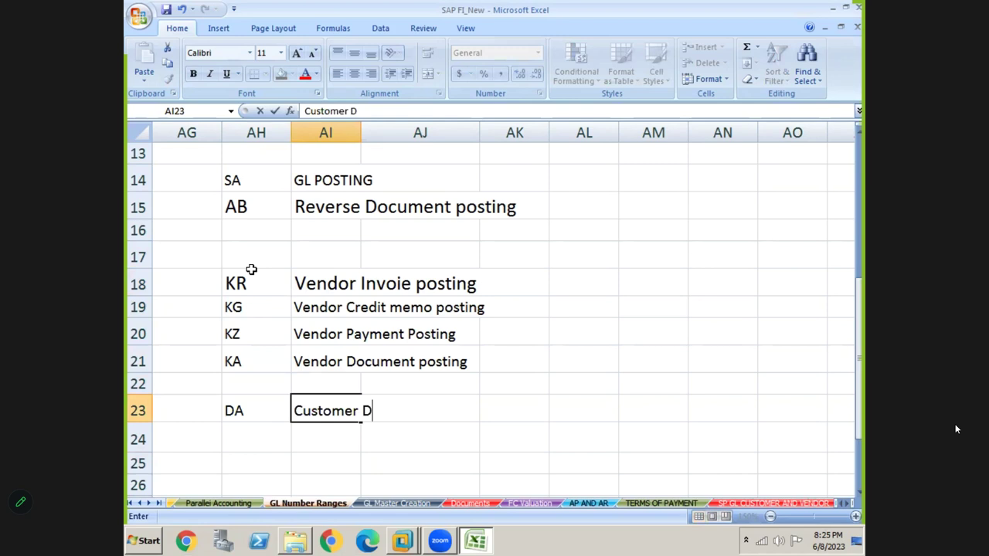
pyautogui.press('BackSpace')
pyautogui.press('BackSpace')
pyautogui.press('BackSpace')
pyautogui.press('BackSpace')
pyautogui.press('BackSpace')
pyautogui.write('ocument posting')
pyautogui.press('Return')
# Add document type DR in cell AH24 with the description Customer Invoice posting in AI24
pyautogui.write('K')
pyautogui.press('BackSpace')
pyautogui.write('DR')
pyautogui.press('Tab')
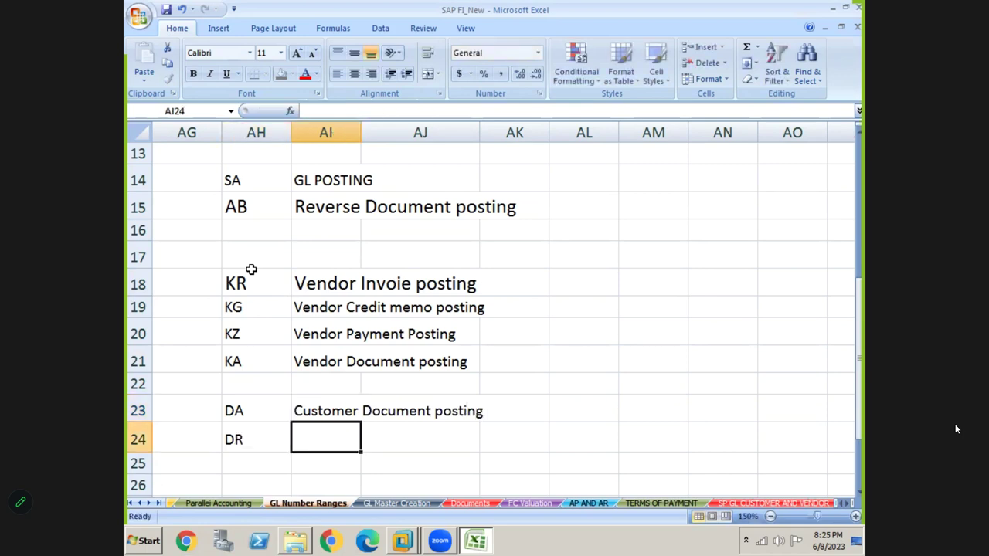
pyautogui.write('cUSROME')
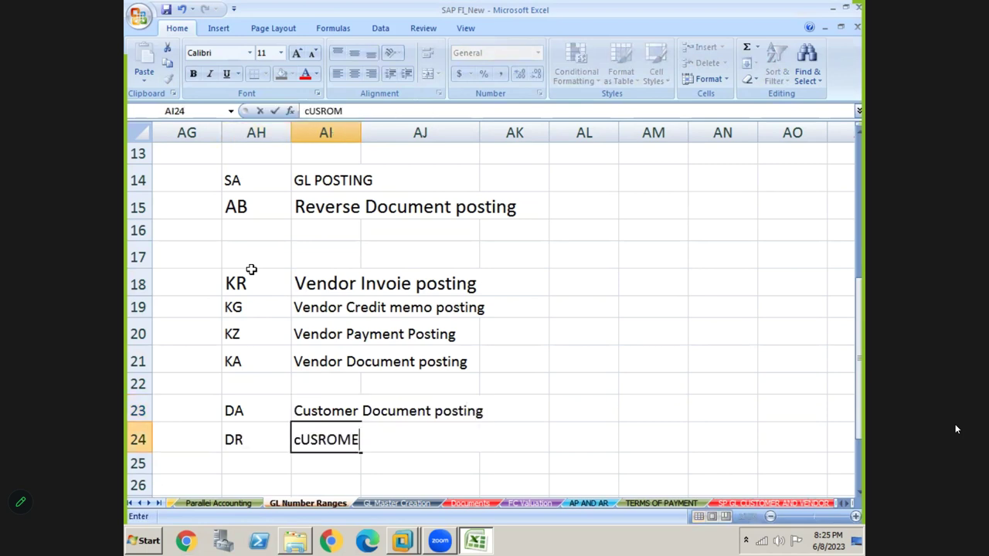
pyautogui.press('BackSpace')
pyautogui.press('BackSpace')
pyautogui.press('BackSpace')
pyautogui.press('BackSpace')
pyautogui.write('tomer Invoice posting')
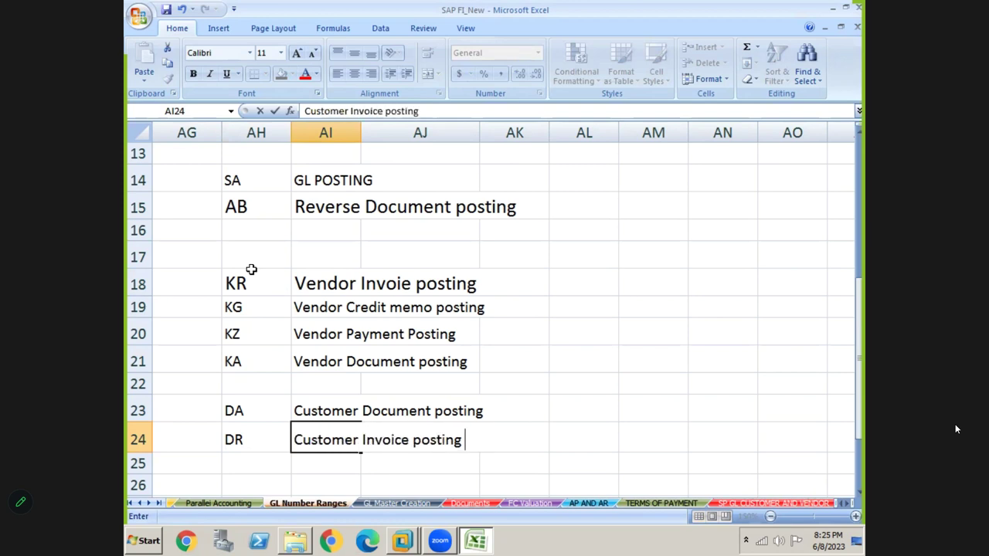
# Add document type DG in cell AH25 with the description Customer Credit Memo posting in AI25
pyautogui.press('Return')
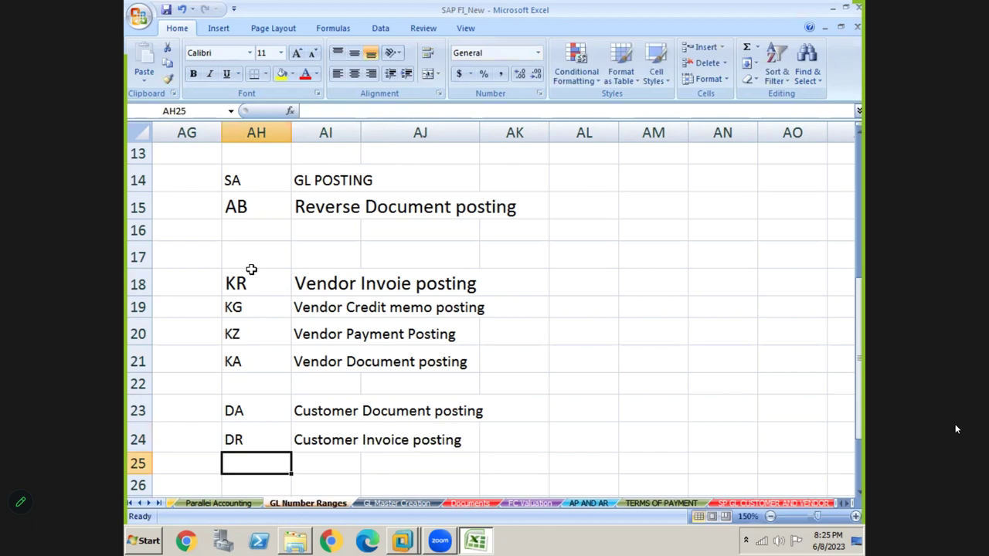
pyautogui.write('DZ')
pyautogui.press('BackSpace')
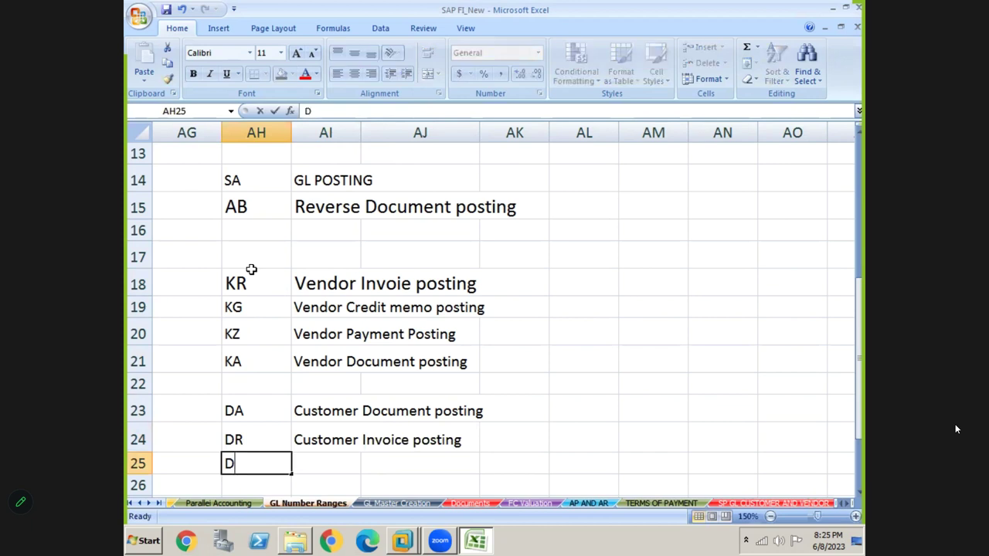
pyautogui.write('G')
pyautogui.press('Tab')
pyautogui.write('cUSO')
pyautogui.press('BackSpace')
pyautogui.press('BackSpace')
pyautogui.press('BackSpace')
pyautogui.write('C')
pyautogui.press('BackSpace')
pyautogui.press('BackSpace')
pyautogui.write('c')
pyautogui.press('BackSpace')
pyautogui.write('cUSTOMER Crd')
pyautogui.press('BackSpace')
pyautogui.write('edit Mo')
pyautogui.press('BackSpace')
pyautogui.write('emo posting')
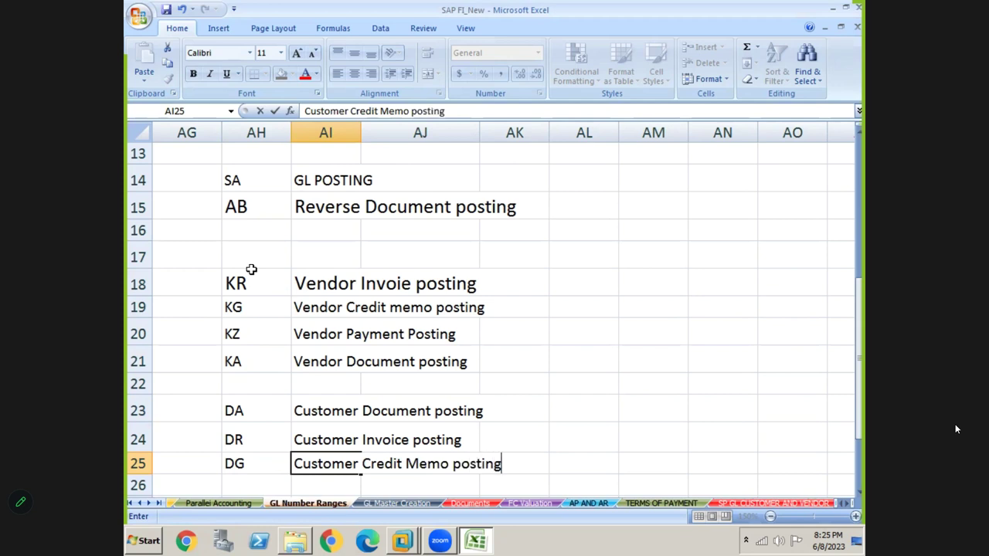
pyautogui.press('Return')
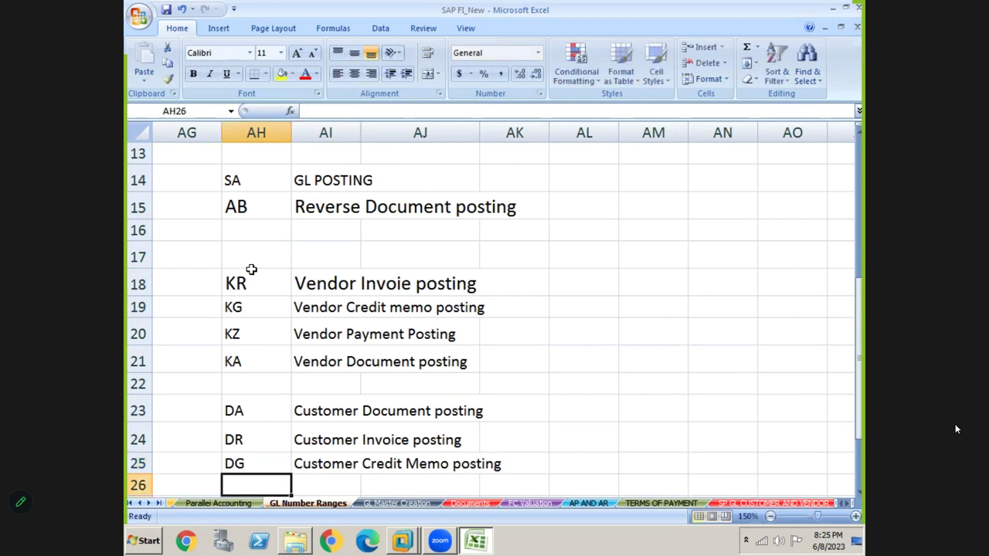
# Add document type DZ in cell AH26 with the description Customer Payment posting in AI26
pyautogui.write('kz')
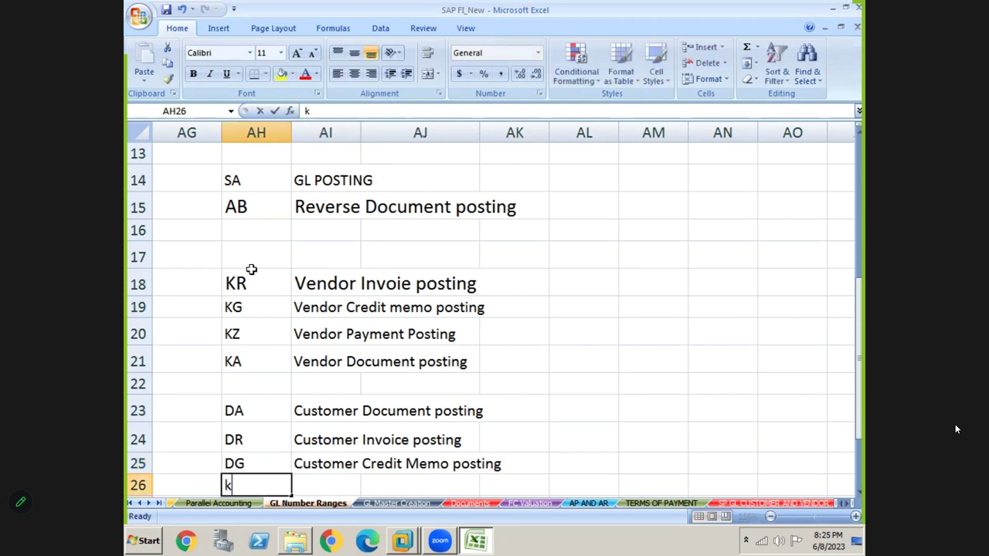
pyautogui.press('BackSpace')
pyautogui.press('BackSpace')
pyautogui.write('DX')
pyautogui.press('BackSpace')
pyautogui.write('Z')
pyautogui.press('Tab')
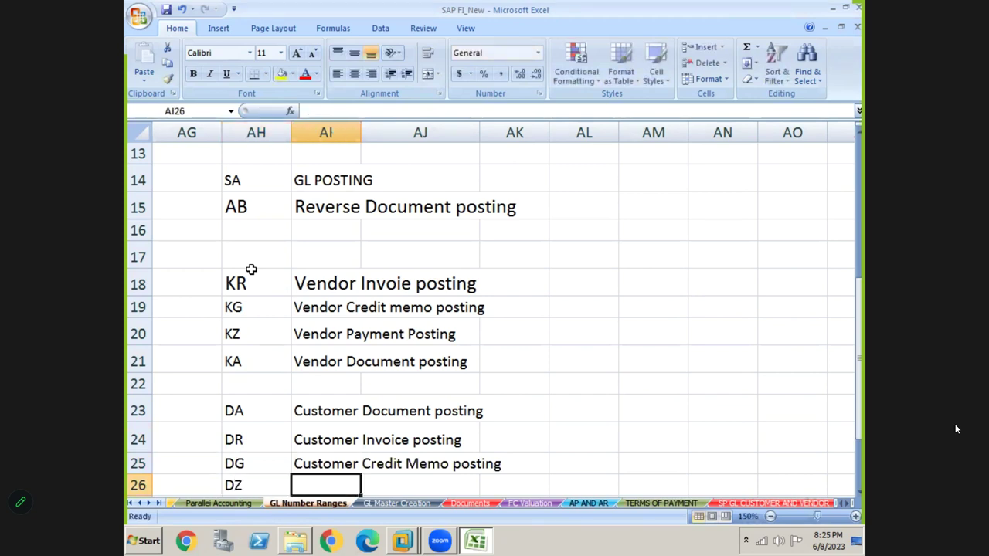
pyautogui.write('cUS')
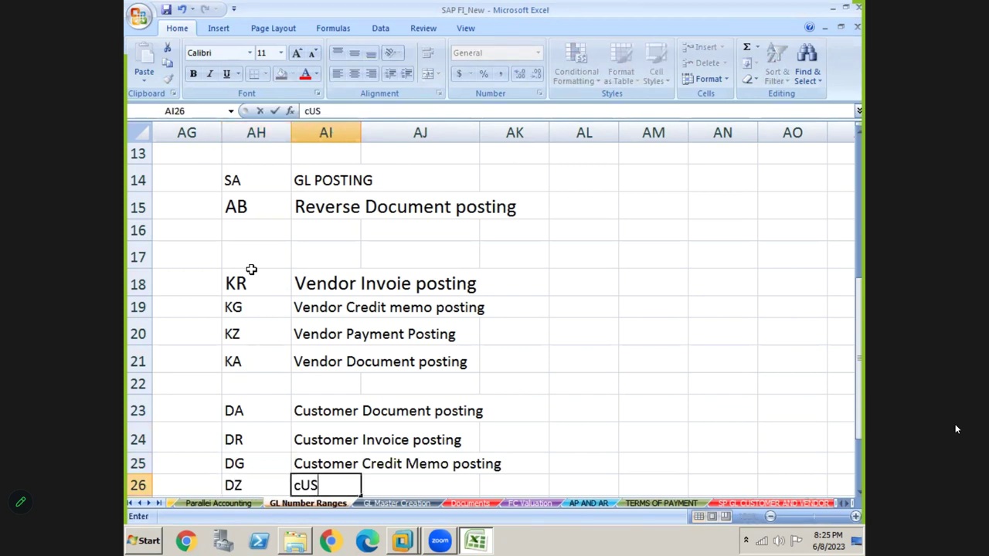
pyautogui.write('tomer Payment posting')
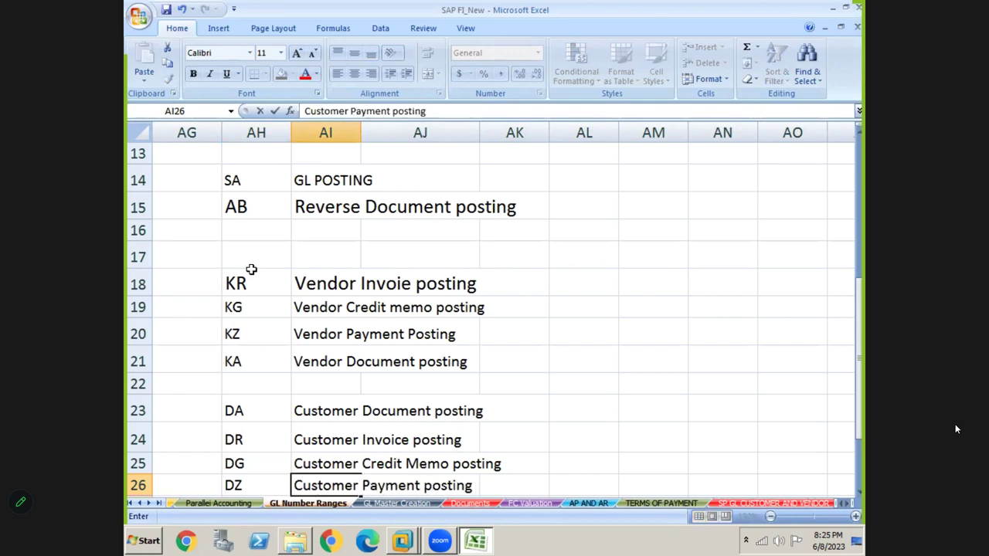
pyautogui.press('Return')
# Start the asset document types with AA in cell AL18 and the description Asset Document Posting in AM18
pyautogui.press('Right')
pyautogui.press('Right')
pyautogui.press('Right')
pyautogui.press('Right')
pyautogui.press('Right')
pyautogui.press('Up')
pyautogui.press('Up')
pyautogui.press('Up')
pyautogui.press('Up')
pyautogui.press('Up')
pyautogui.press('Up')
pyautogui.press('Up')
pyautogui.press('Up')
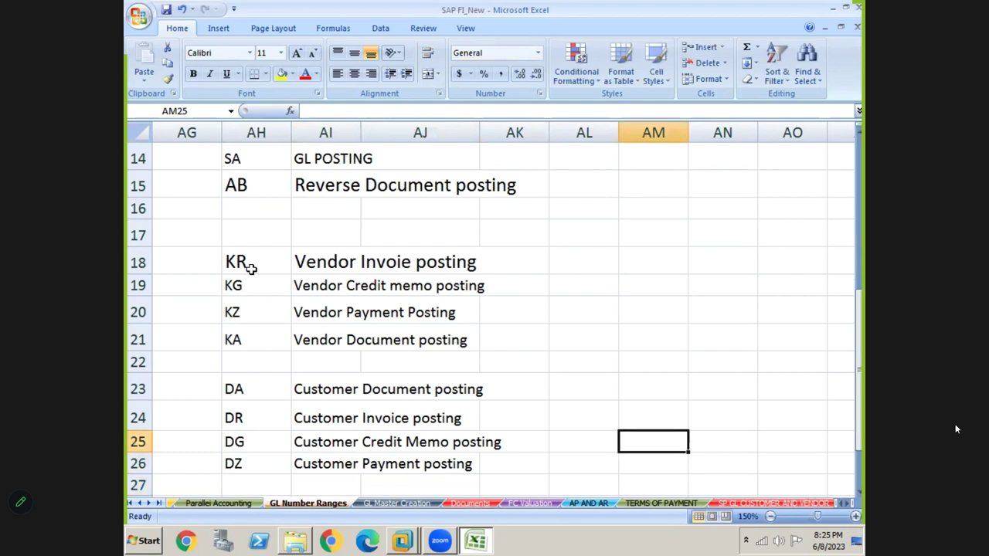
pyautogui.press('Left')
pyautogui.press('Up')
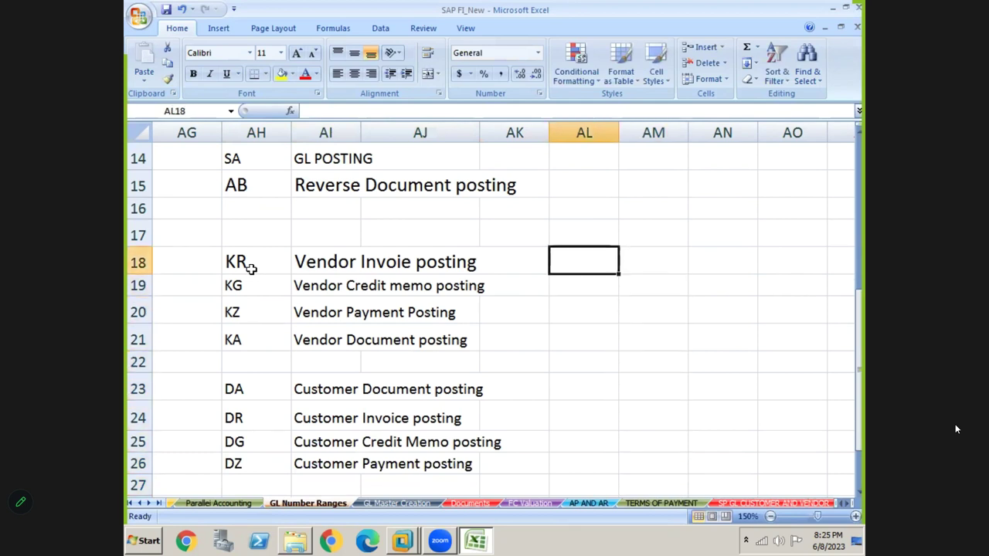
pyautogui.write('AA')
pyautogui.press('Right')
pyautogui.write('a')
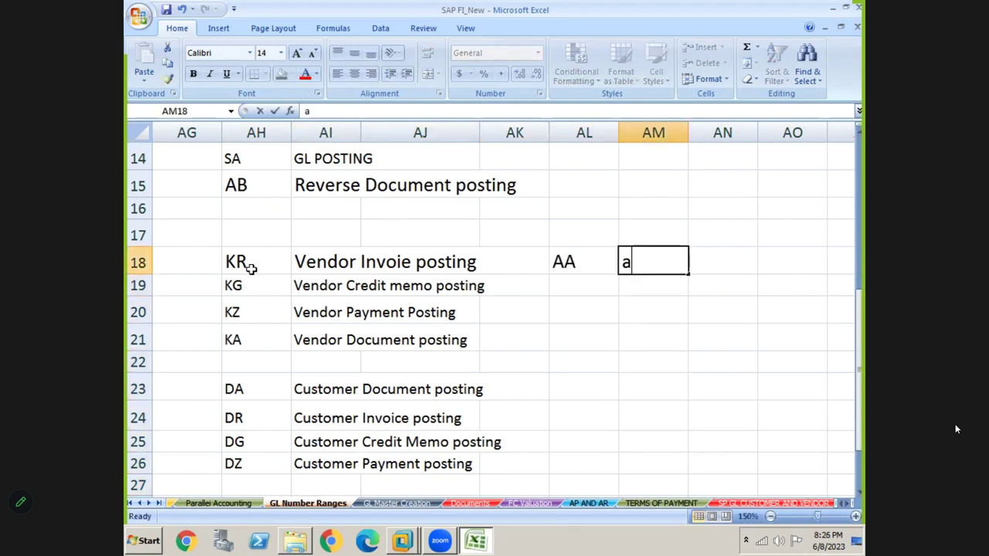
pyautogui.write('SSET Documetn pstoog')
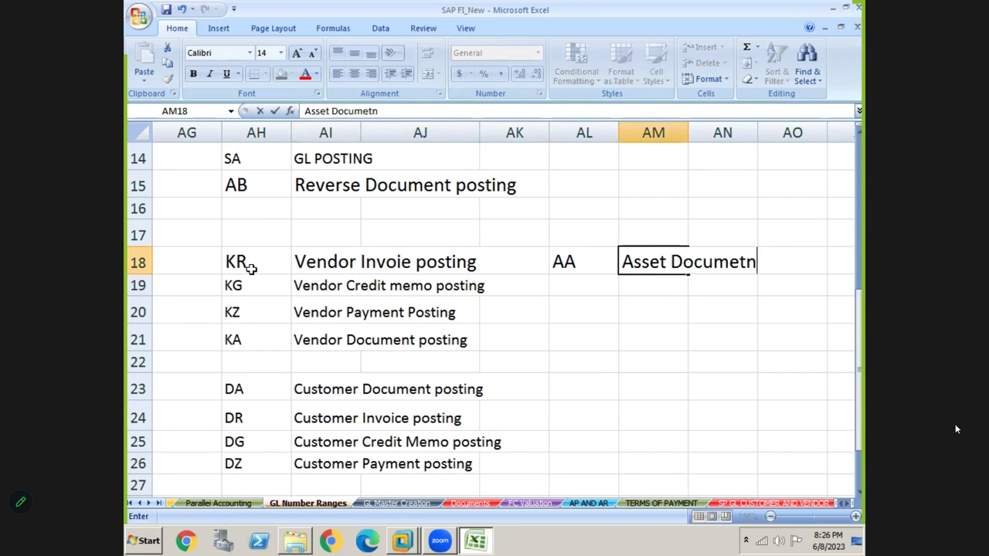
pyautogui.press('BackSpace')
pyautogui.press('BackSpace')
pyautogui.press('BackSpace')
pyautogui.press('BackSpace')
pyautogui.press('BackSpace')
pyautogui.press('BackSpace')
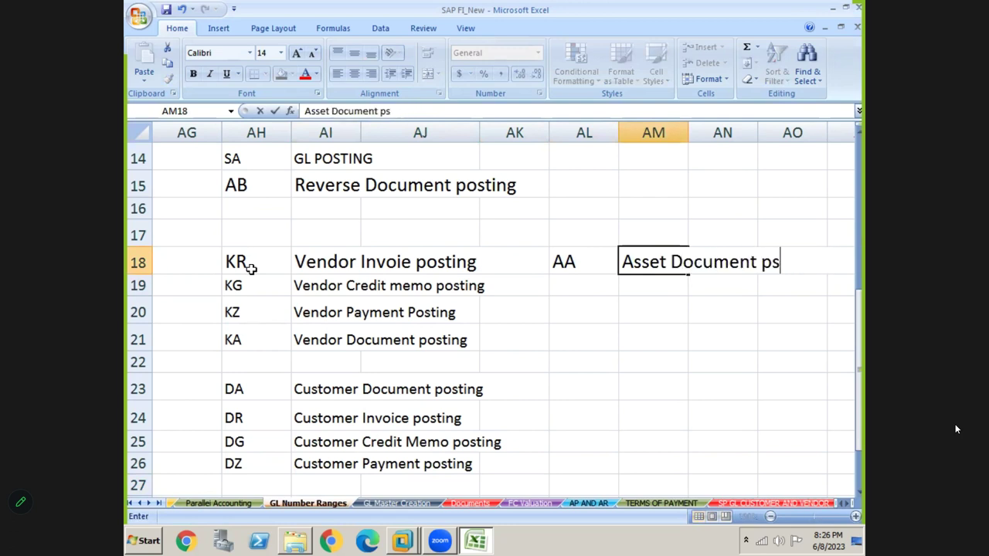
pyautogui.write('Posting')
pyautogui.press('Return')
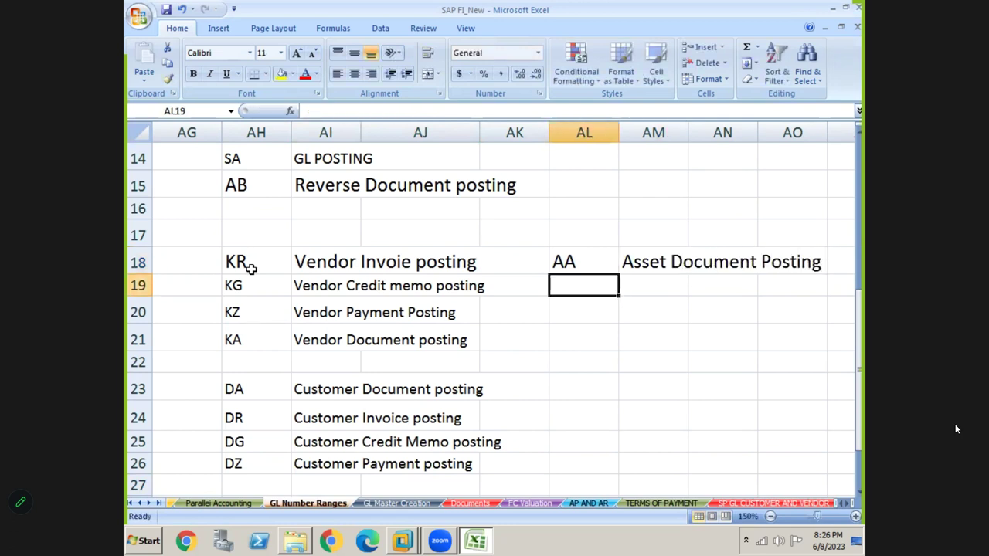
# Add document type AF in cell AL19 with the description Dep-Posting in AM19
pyautogui.write('AF')
pyautogui.press('Tab')
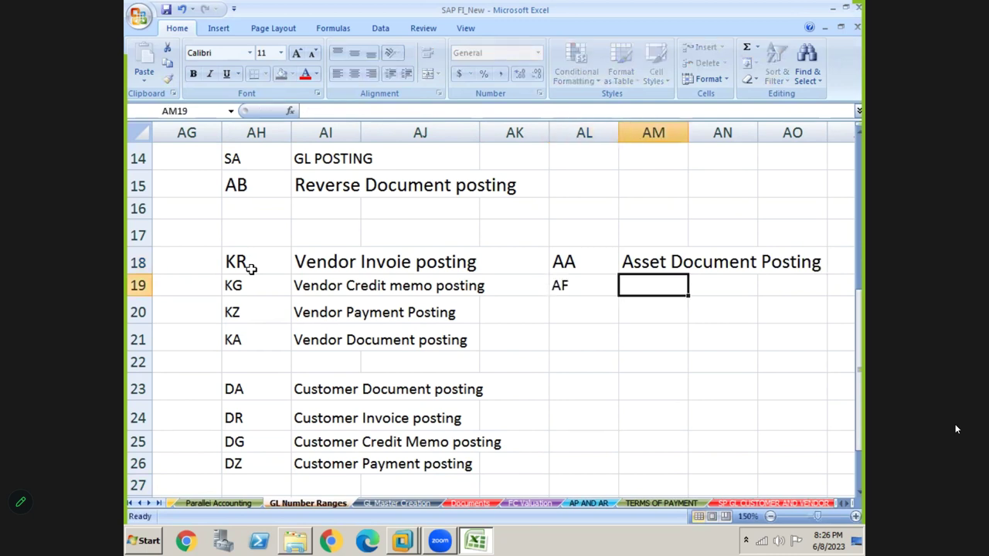
pyautogui.write('dE')
pyautogui.press('BackSpace')
pyautogui.press('BackSpace')
pyautogui.write('De')
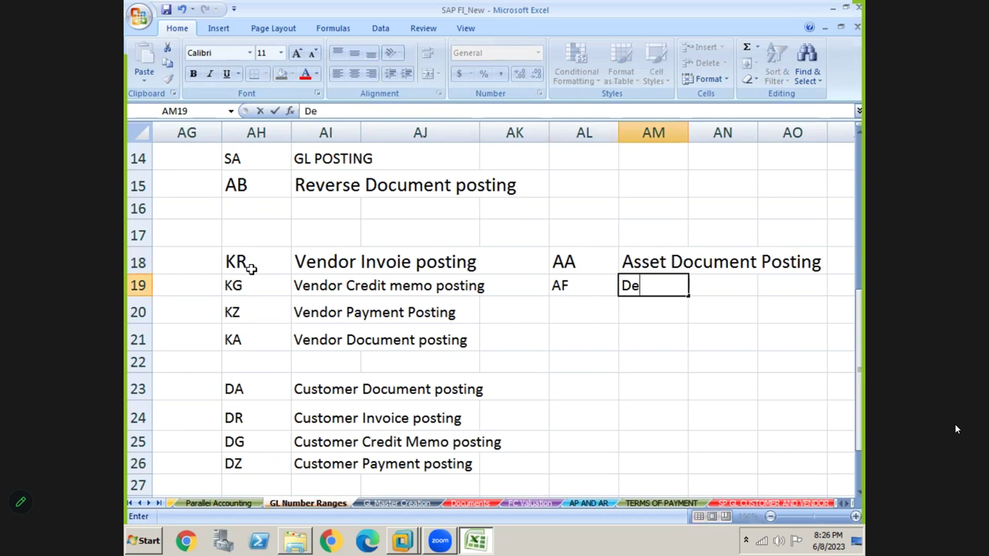
pyautogui.write('priciatio')
pyautogui.press('BackSpace')
pyautogui.press('BackSpace')
pyautogui.press('BackSpace')
pyautogui.press('BackSpace')
pyautogui.press('BackSpace')
pyautogui.press('BackSpace')
pyautogui.write('c')
pyautogui.press('BackSpace')
pyautogui.write('tiona')
pyautogui.press('BackSpace')
pyautogui.press('BackSpace')
pyautogui.press('BackSpace')
pyautogui.press('BackSpace')
pyautogui.press('BackSpace')
pyautogui.press('BackSpace')
pyautogui.press('BackSpace')
pyautogui.press('BackSpace')
pyautogui.press('BackSpace')
pyautogui.press('BackSpace')
pyautogui.write('Depritiona')
pyautogui.press('BackSpace')
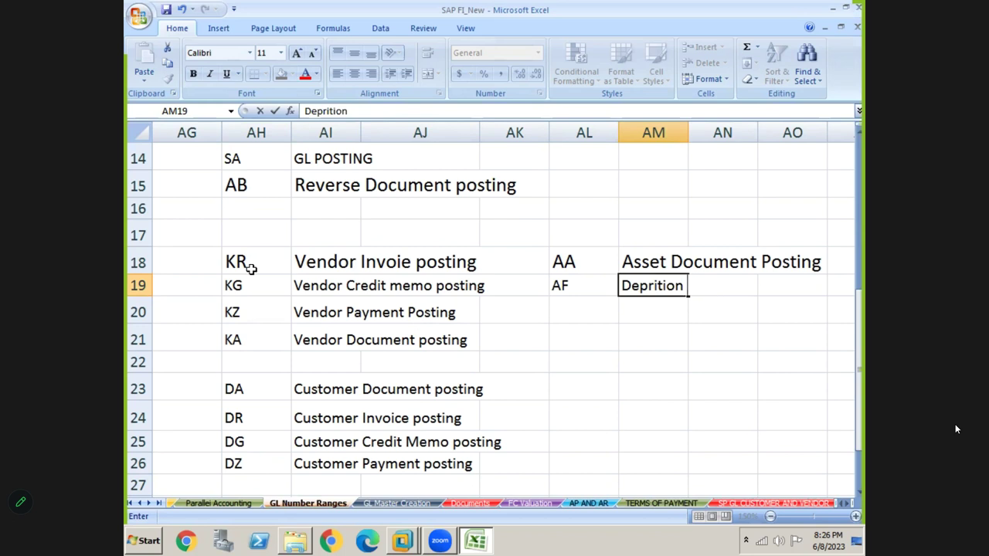
pyautogui.press('BackSpace')
pyautogui.press('BackSpace')
pyautogui.press('BackSpace')
pyautogui.press('BackSpace')
pyautogui.press('BackSpace')
pyautogui.press('BackSpace')
pyautogui.write('-Posting')
pyautogui.press('Return')
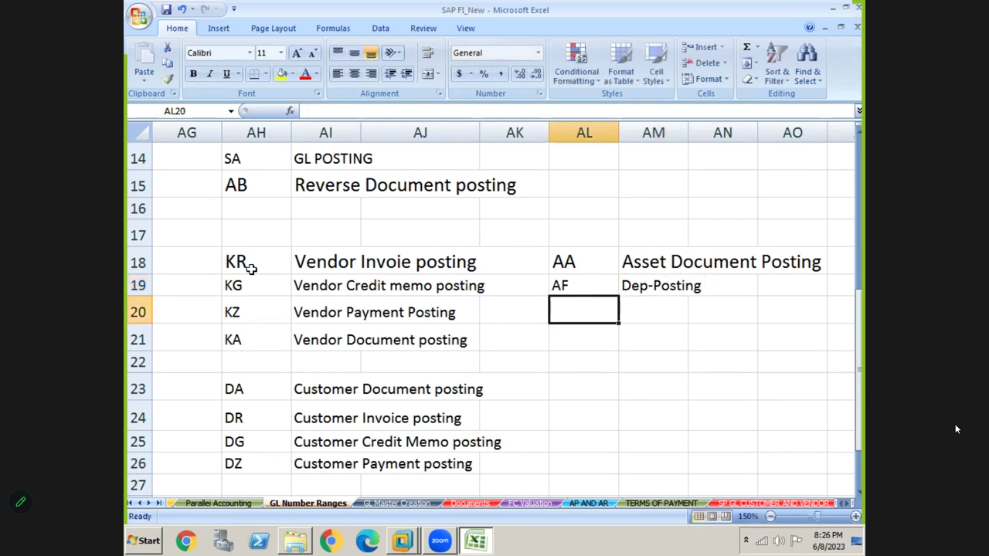
# Highlight the document type list by selecting the range from cell AH14 to AN26
pyautogui.click(234, 157)
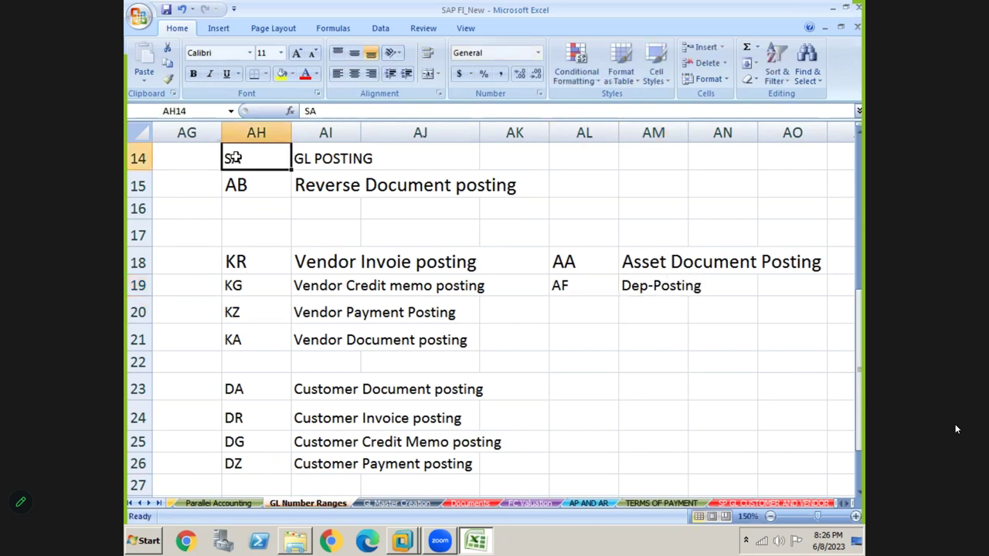
pyautogui.hotkey('shift', 'Right')
pyautogui.hotkey('shift', 'Right')
pyautogui.hotkey('shift', 'Right')
pyautogui.hotkey('shift', 'Right')
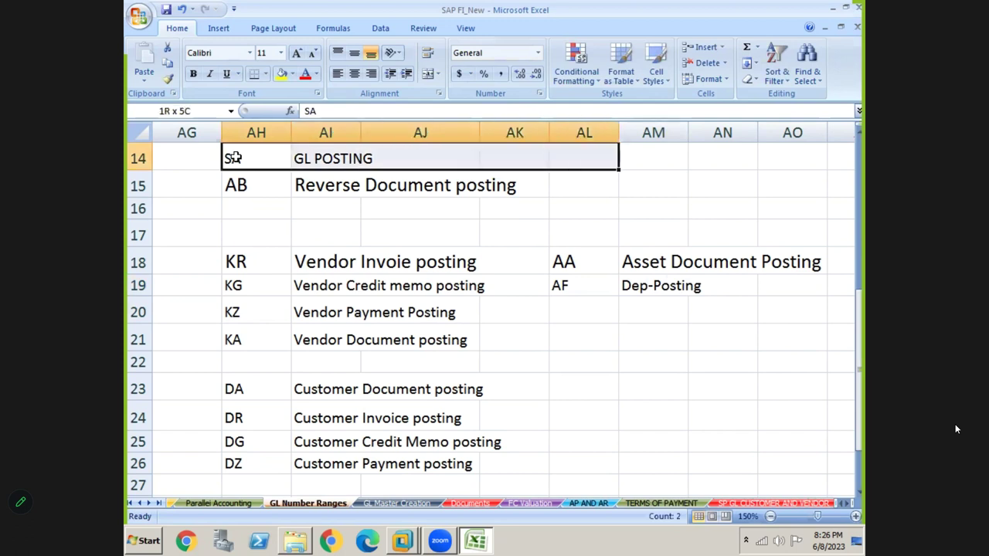
pyautogui.hotkey('shift', 'Right')
pyautogui.hotkey('shift', 'Down')
pyautogui.hotkey('shift', 'Down')
pyautogui.hotkey('shift', 'Down')
pyautogui.hotkey('shift', 'Down')
pyautogui.hotkey('shift', 'Down')
pyautogui.hotkey('shift', 'Down')
pyautogui.hotkey('shift', 'Down')
pyautogui.hotkey('shift', 'Down')
pyautogui.hotkey('shift', 'Down')
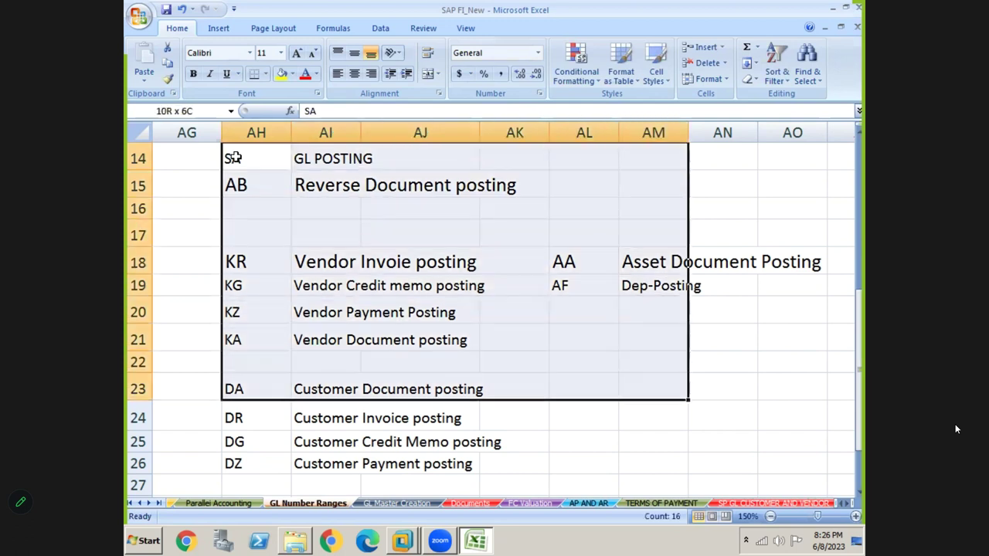
pyautogui.hotkey('shift', 'Down')
pyautogui.hotkey('shift', 'Down')
pyautogui.hotkey('shift', 'Down')
pyautogui.hotkey('shift', 'Right')
pyautogui.hotkey('shift', 'Right')
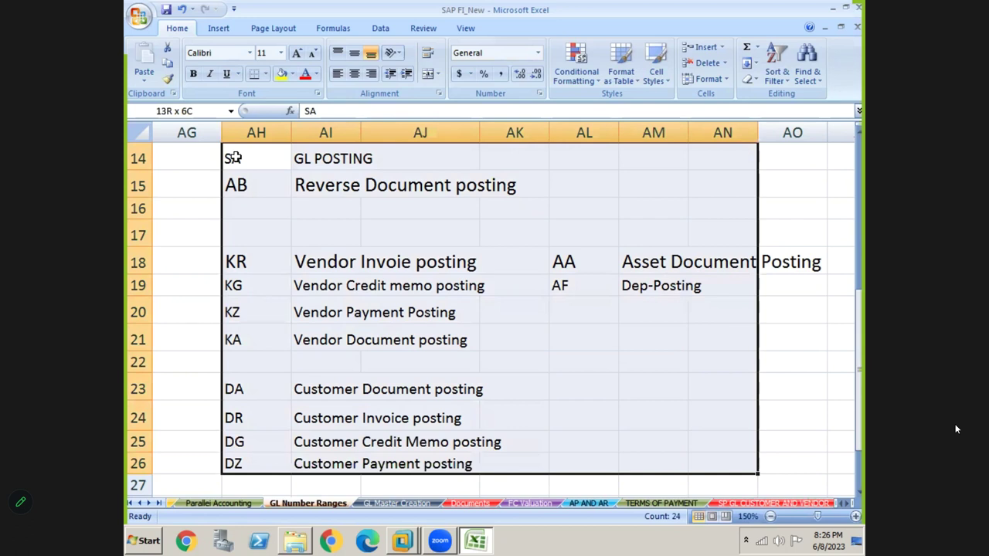
# Review the GL document types SA and AB together with their descriptions in rows 14 and 15
pyautogui.click(318, 182)
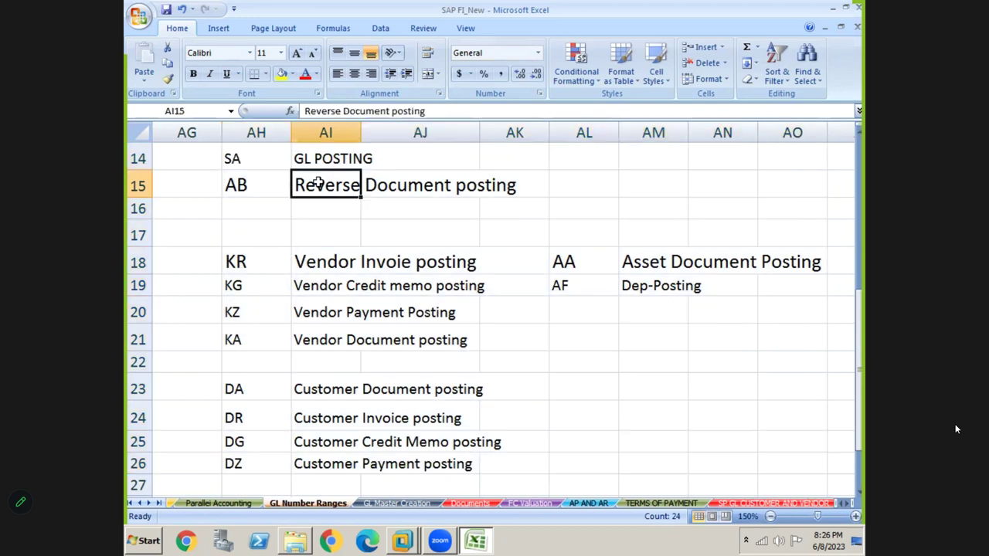
pyautogui.click(252, 158)
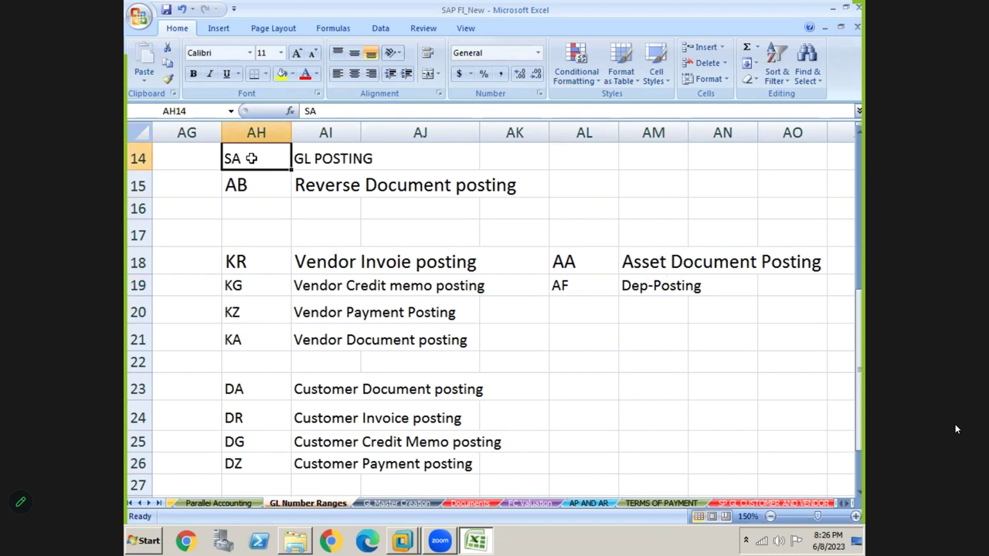
pyautogui.click(260, 267)
pyautogui.click(261, 216)
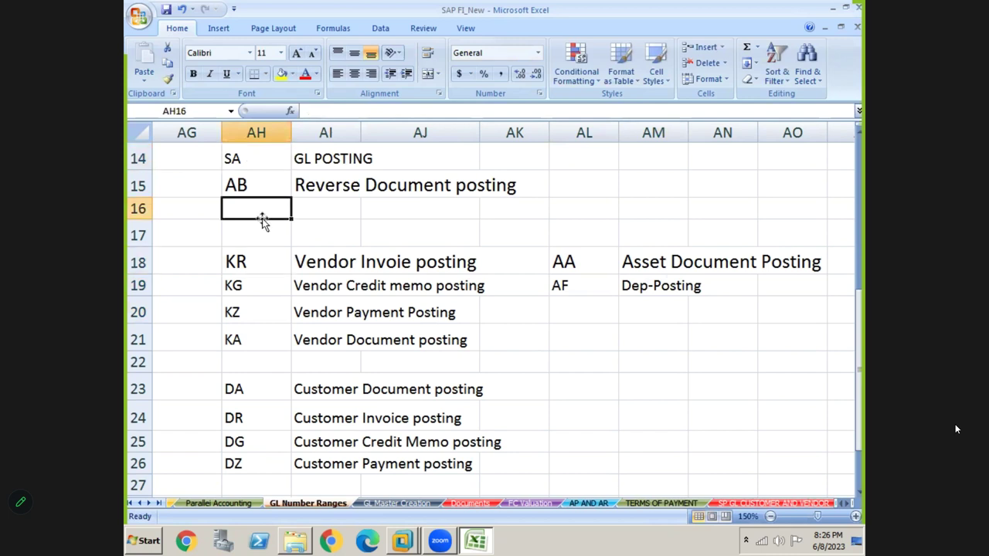
pyautogui.click(249, 162)
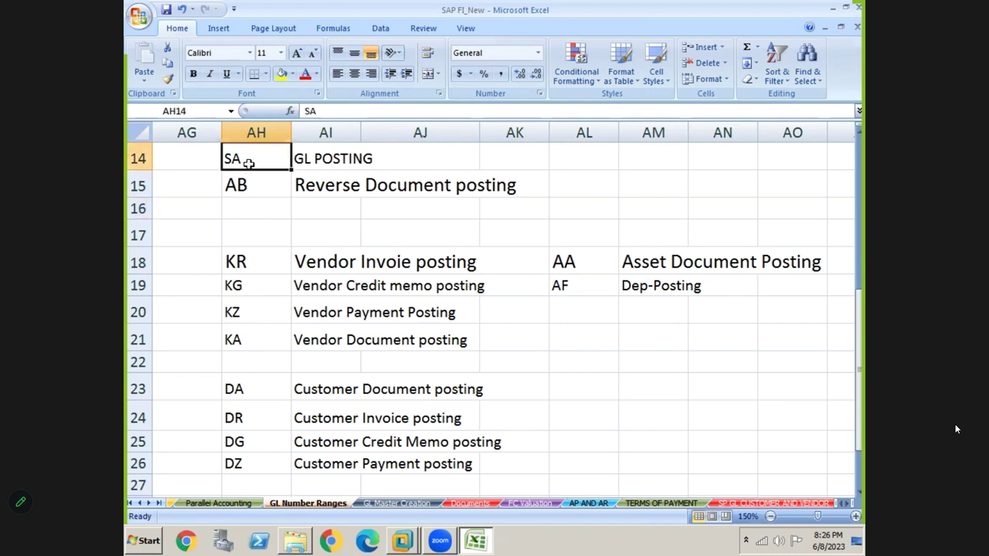
pyautogui.click(309, 164)
pyautogui.click(247, 192)
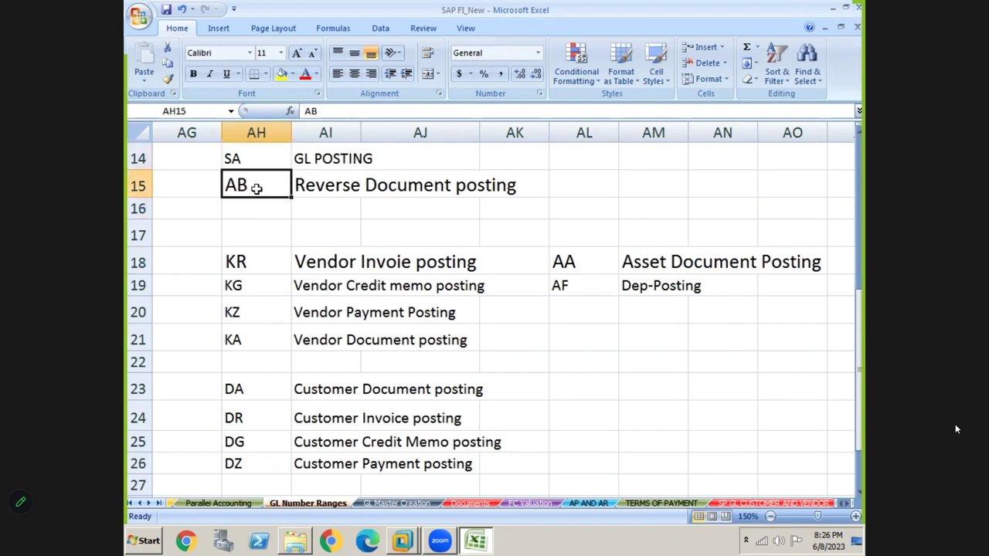
pyautogui.click(317, 188)
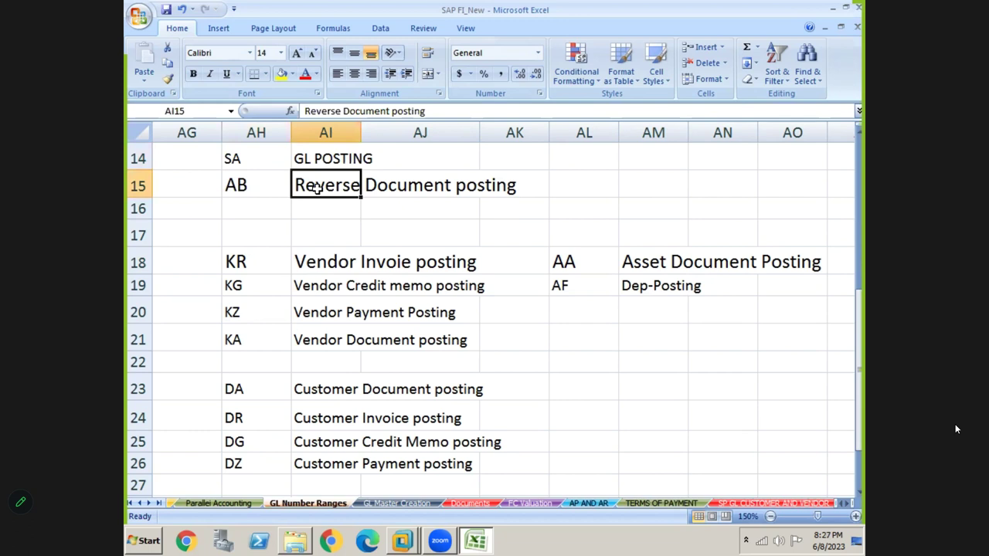
# Review the vendor document types KR, KG, KZ and KA together with their descriptions in rows 18 to 21
pyautogui.click(253, 270)
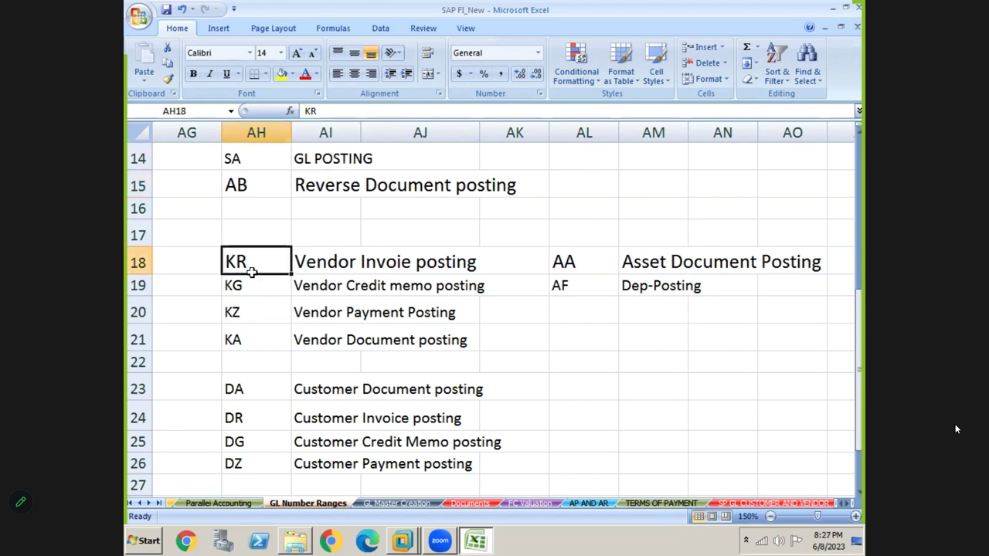
pyautogui.click(326, 264)
pyautogui.click(248, 292)
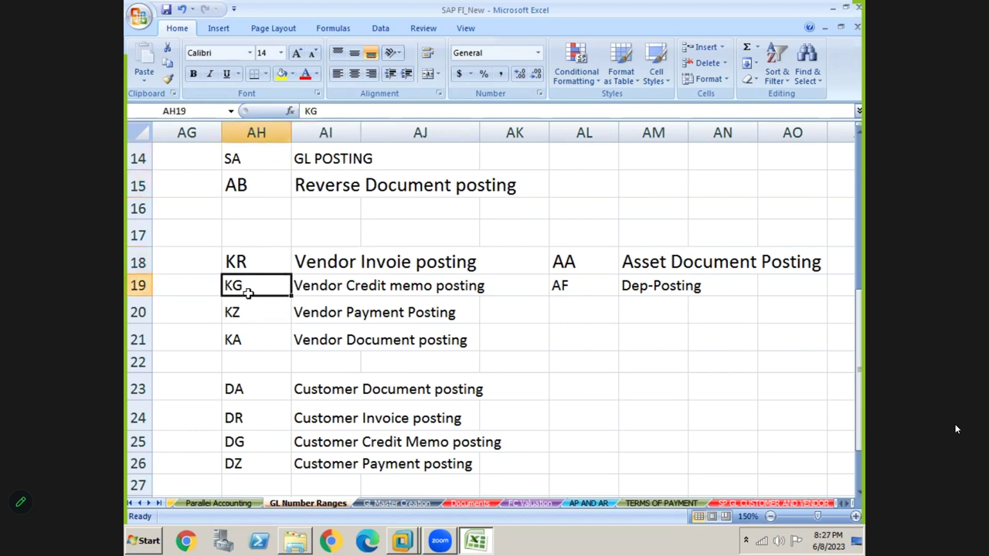
pyautogui.click(308, 288)
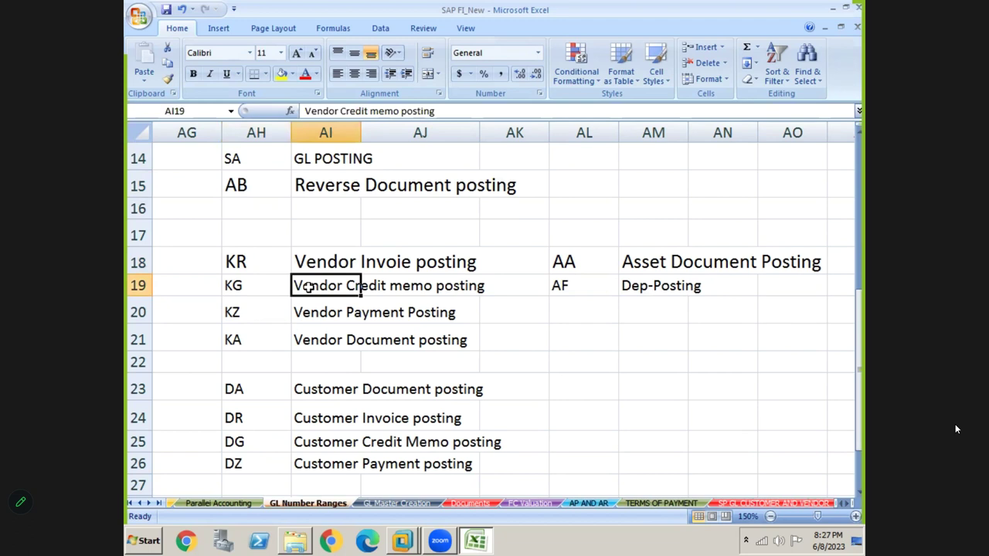
pyautogui.click(249, 316)
pyautogui.click(321, 312)
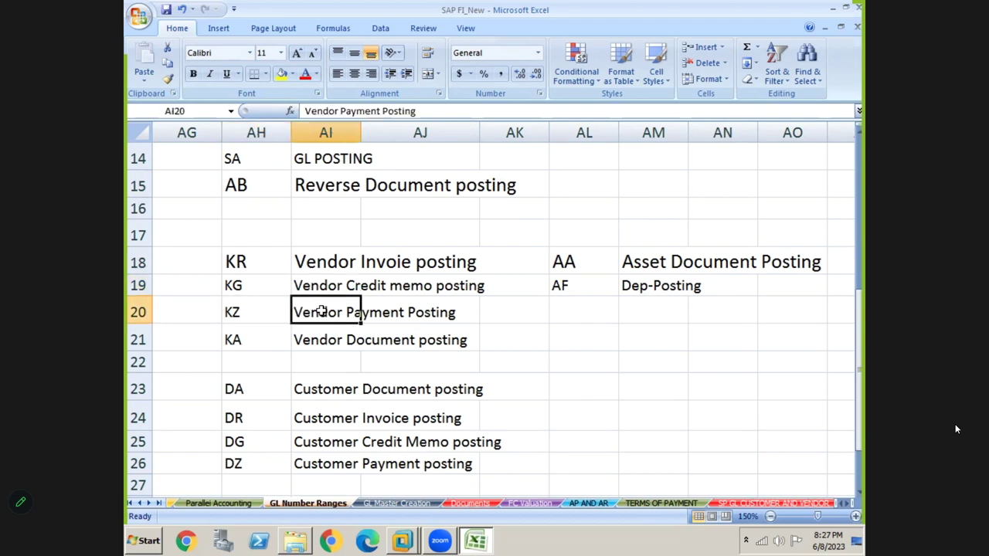
pyautogui.click(257, 338)
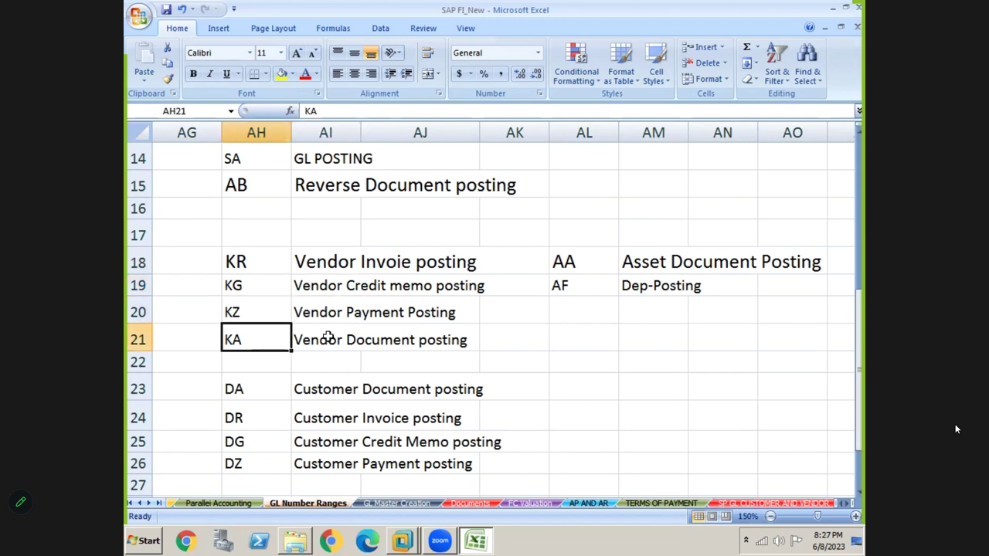
pyautogui.click(329, 338)
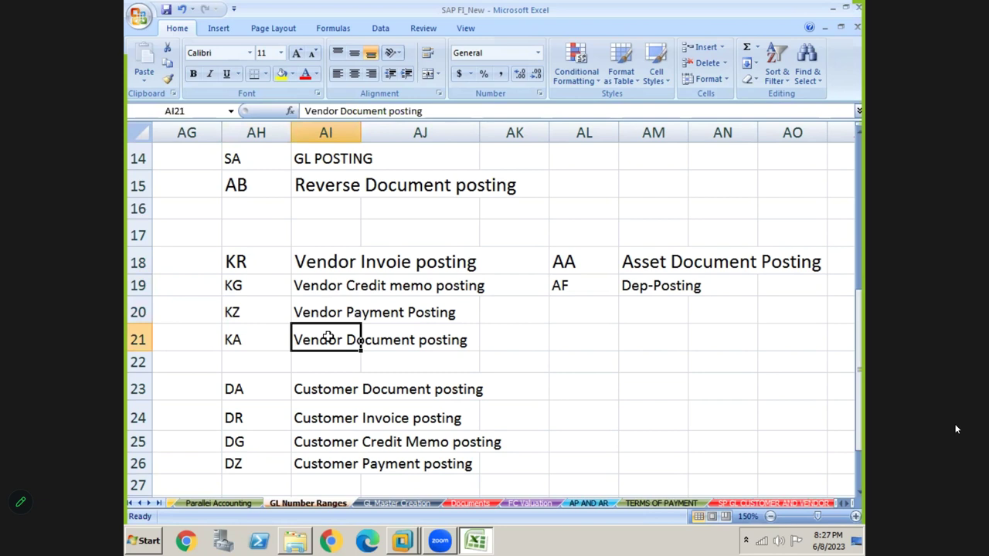
# Review the customer document types DA, DR, DG and DZ together with their descriptions in rows 23 to 26
pyautogui.click(256, 398)
pyautogui.click(315, 399)
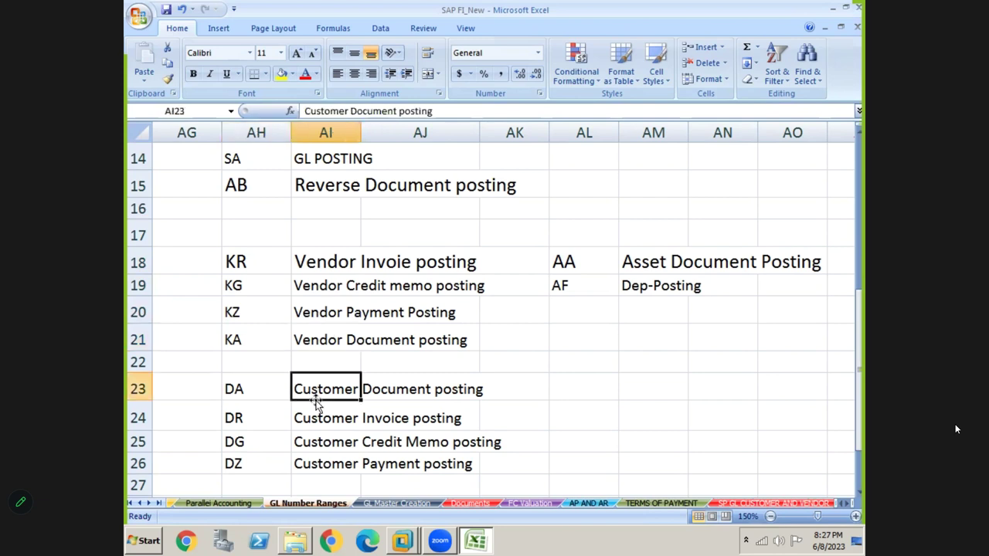
pyautogui.click(252, 426)
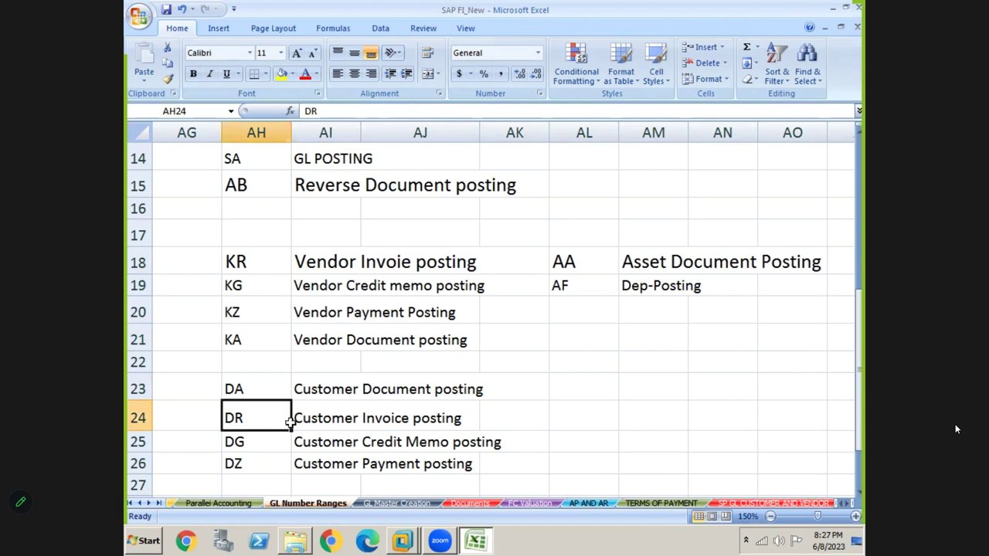
pyautogui.click(334, 421)
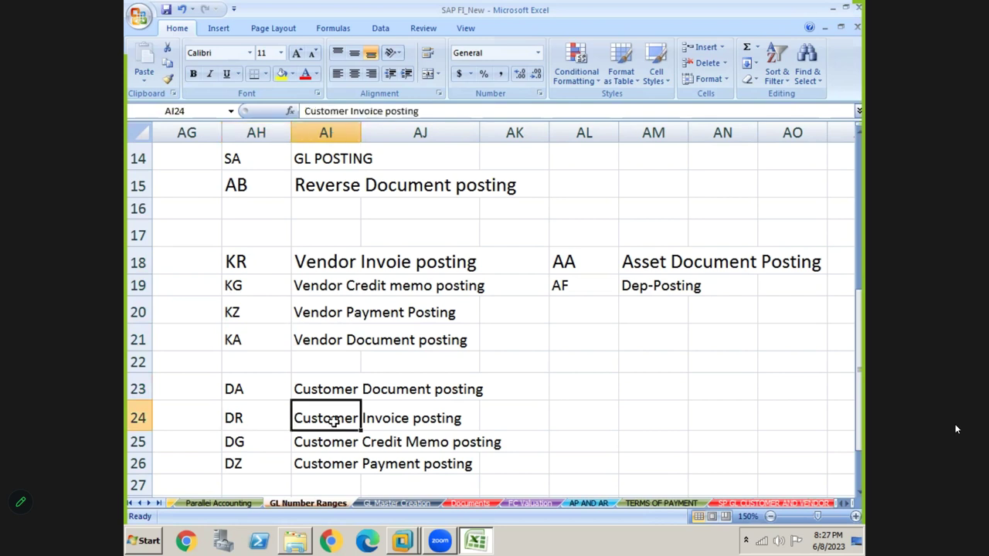
pyautogui.click(253, 447)
pyautogui.click(334, 442)
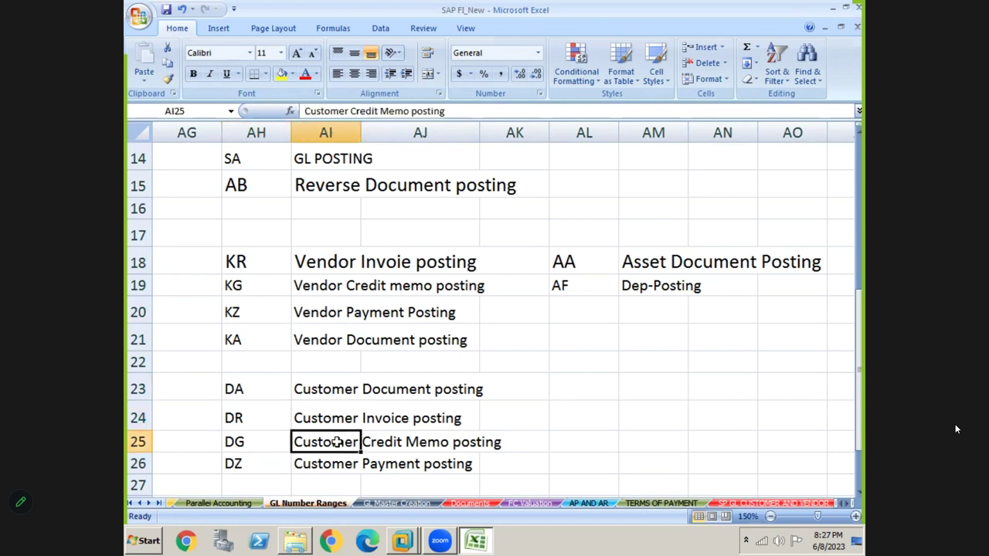
pyautogui.click(248, 468)
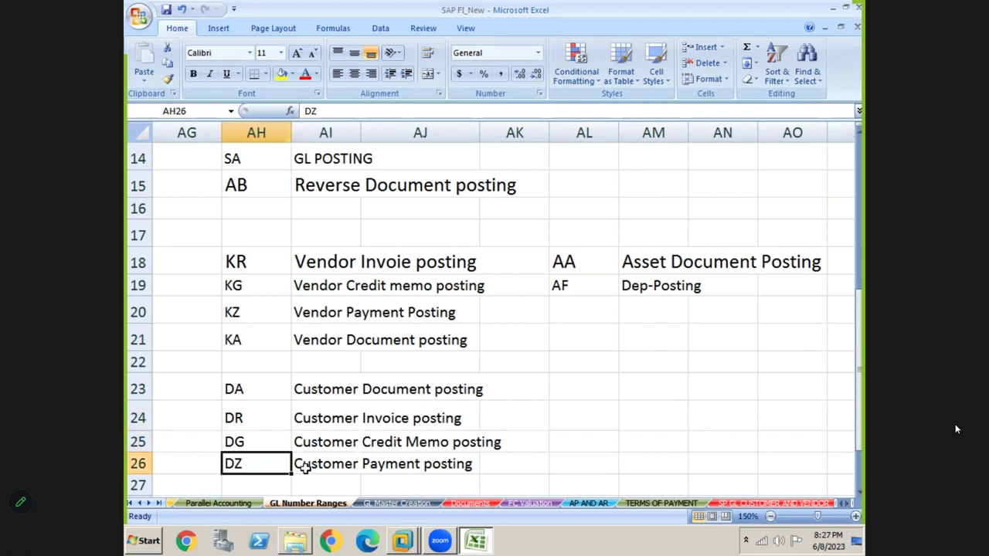
pyautogui.click(339, 466)
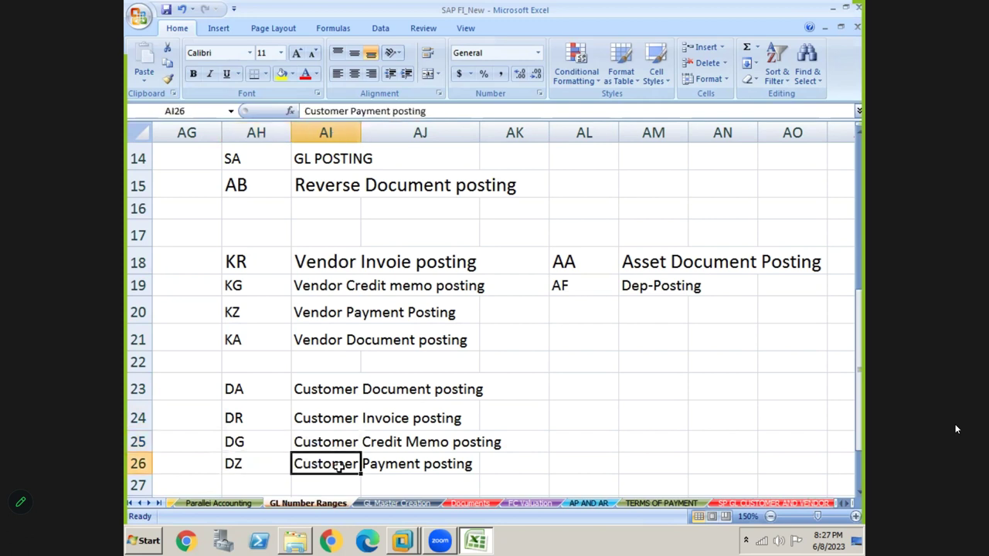
# Review the asset document types AA and AF together with their descriptions in rows 18 and 19
pyautogui.click(572, 263)
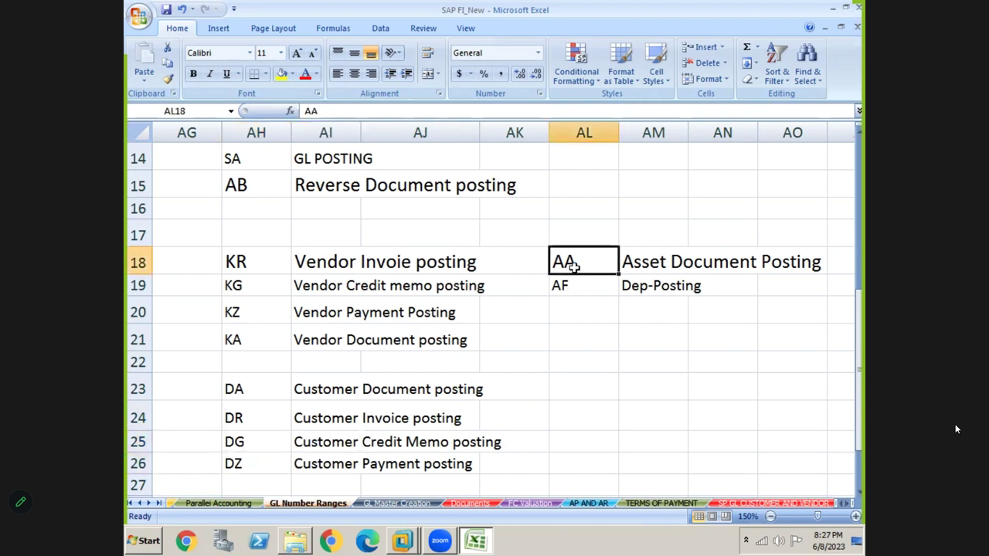
pyautogui.click(654, 264)
pyautogui.click(570, 287)
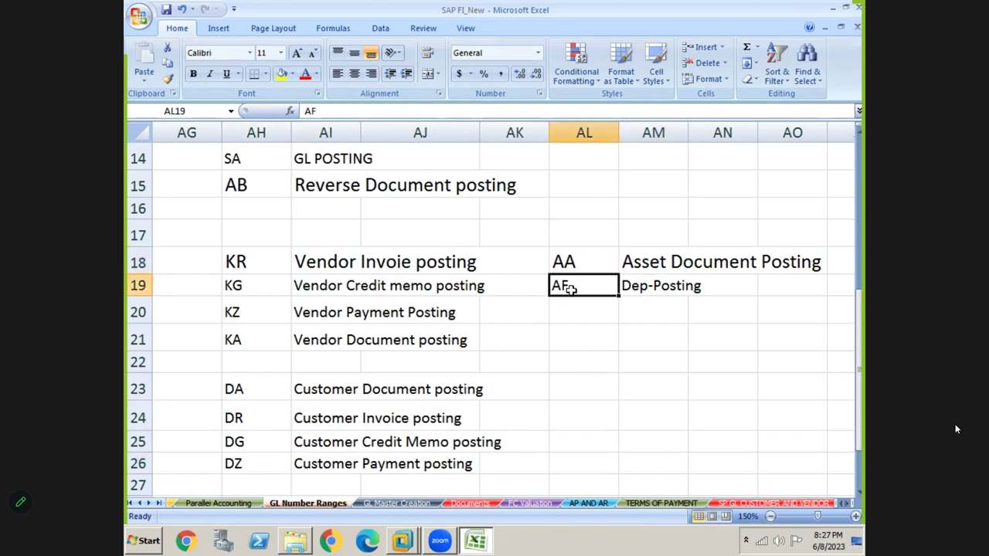
pyautogui.click(642, 289)
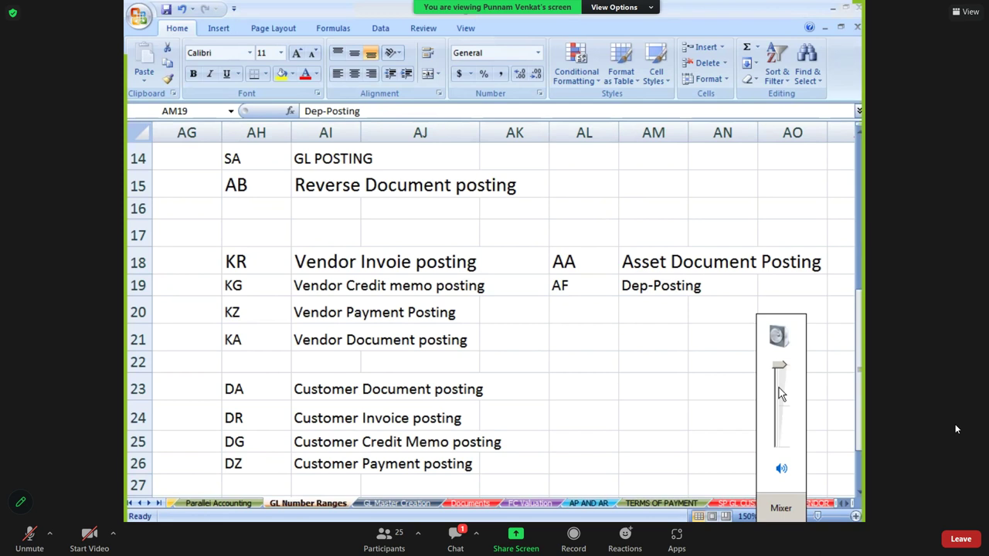
pyautogui.click(728, 344)
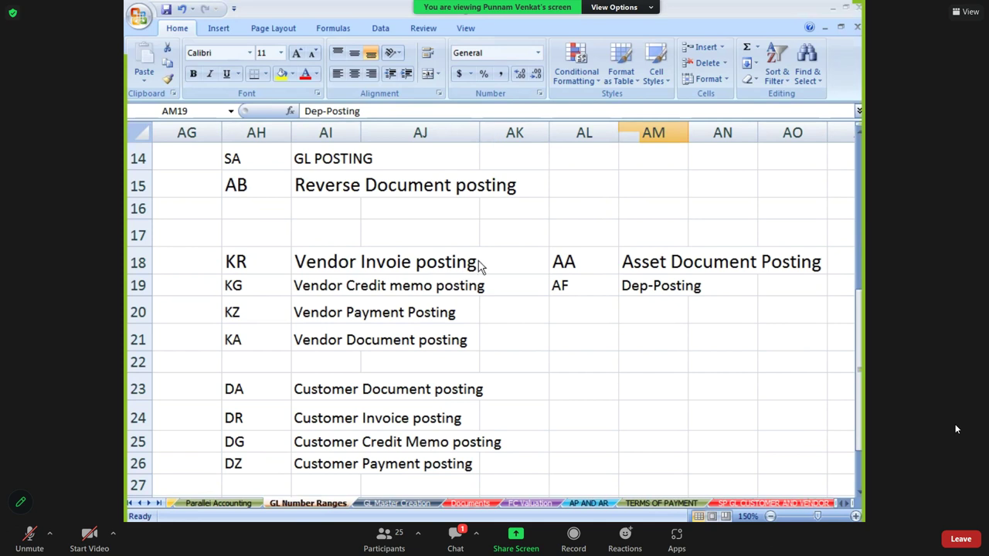
# Fill the KR cell AH18 and the KZ cell AH20 with yellow
pyautogui.click(263, 264)
pyautogui.click(283, 74)
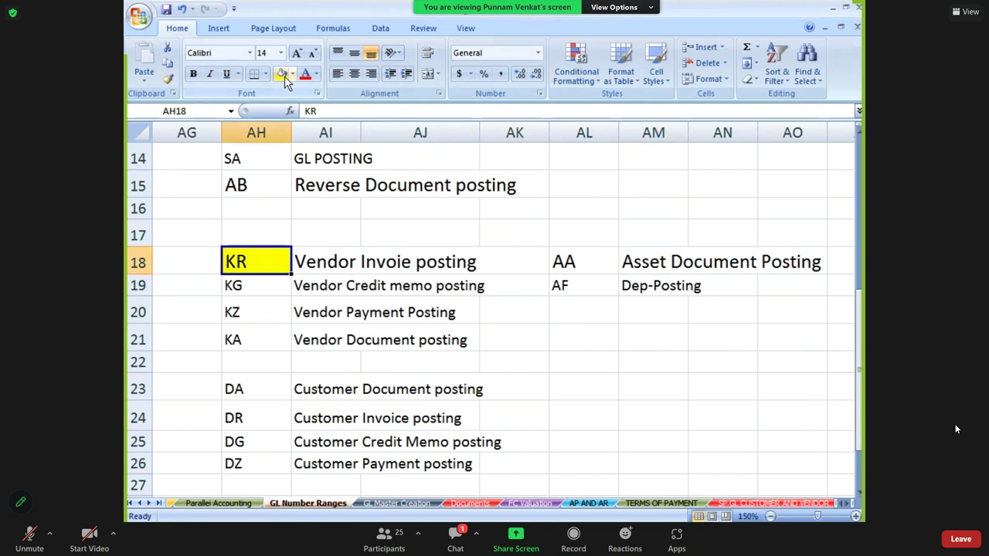
pyautogui.click(250, 312)
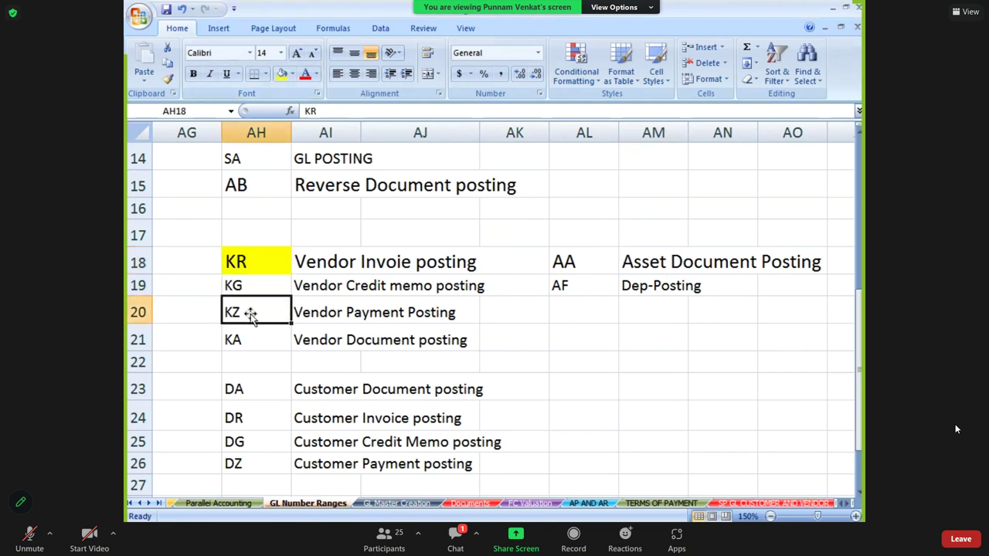
pyautogui.click(283, 74)
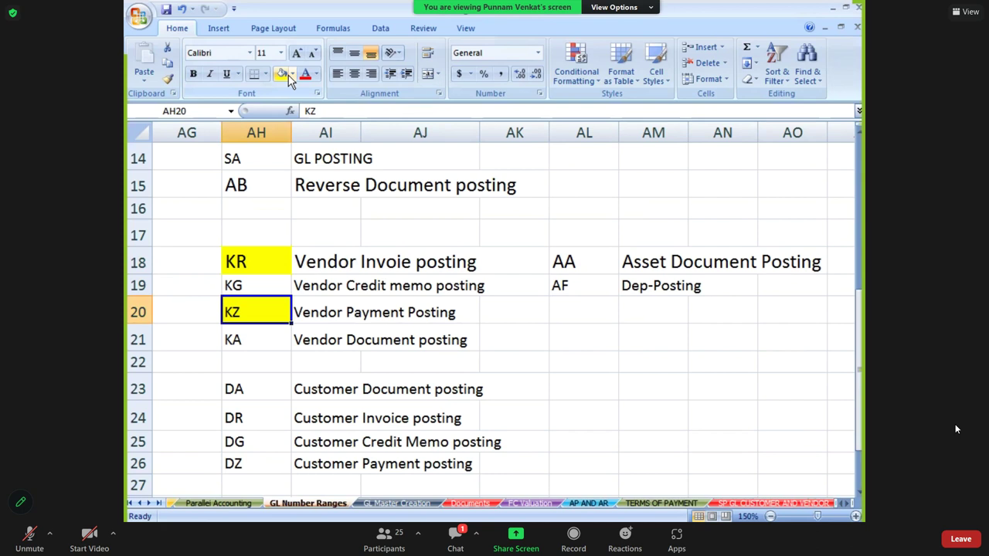
# Examine the highlighted vendor invoice type KR with its description, and the vendor payment type KZ
pyautogui.click(243, 267)
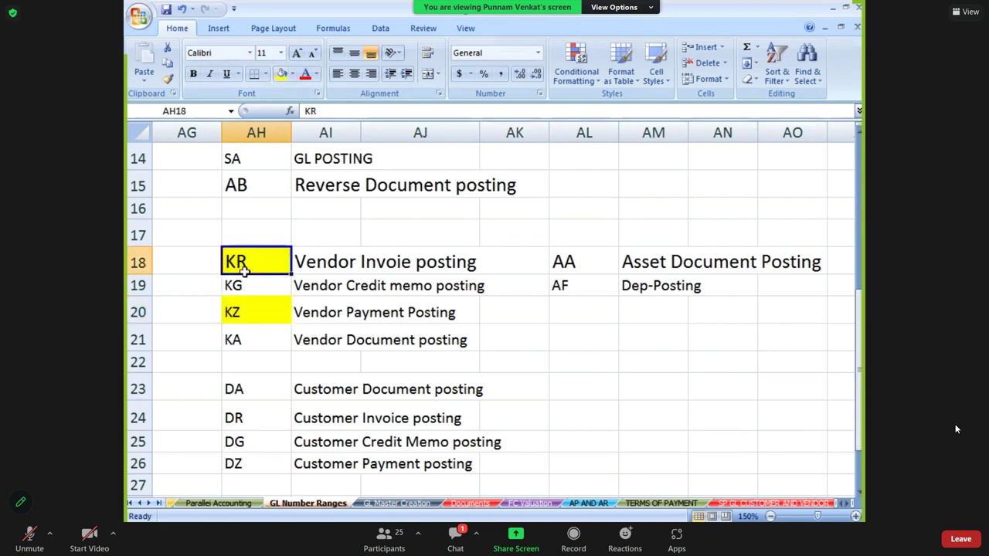
pyautogui.click(331, 271)
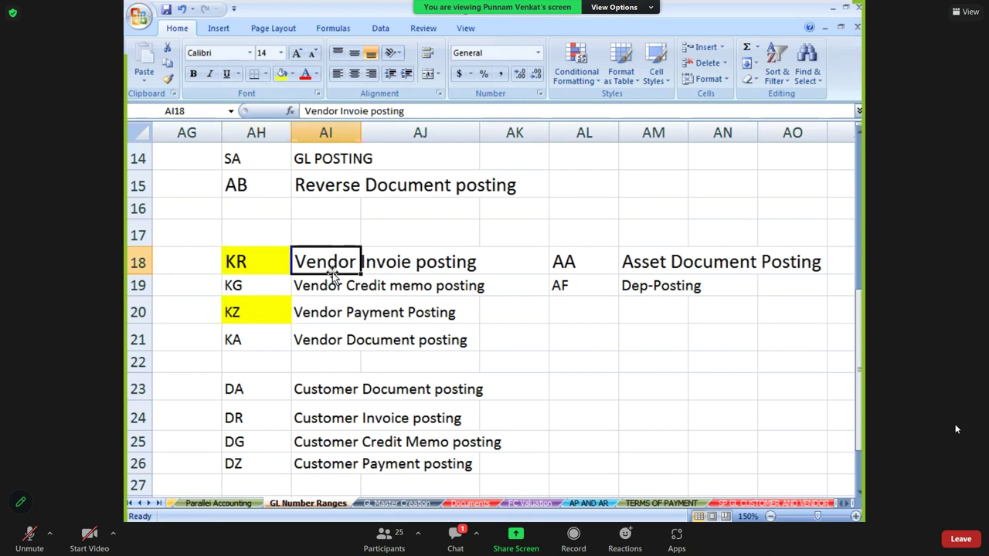
pyautogui.click(255, 318)
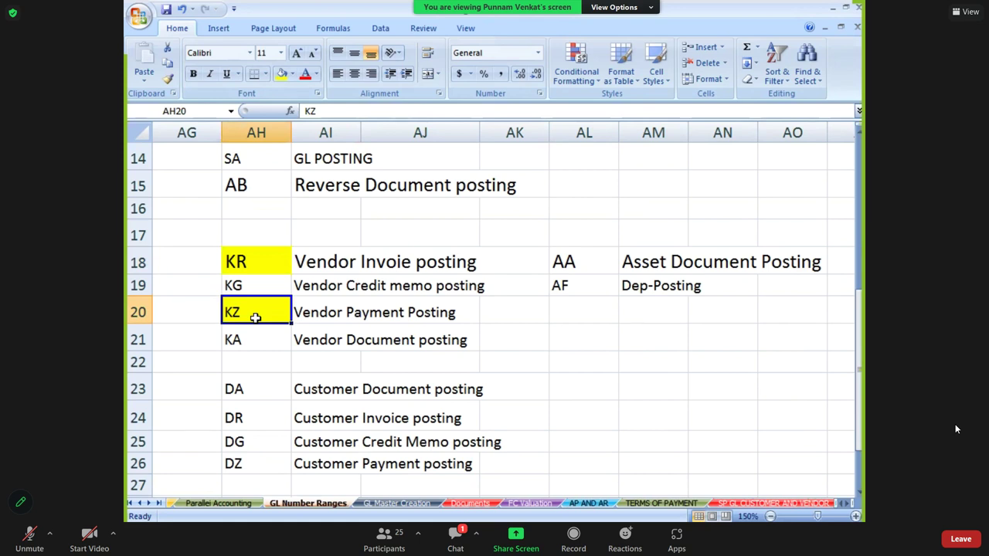
# Select the whole document type list from cell AH14 to AM26
pyautogui.click(264, 168)
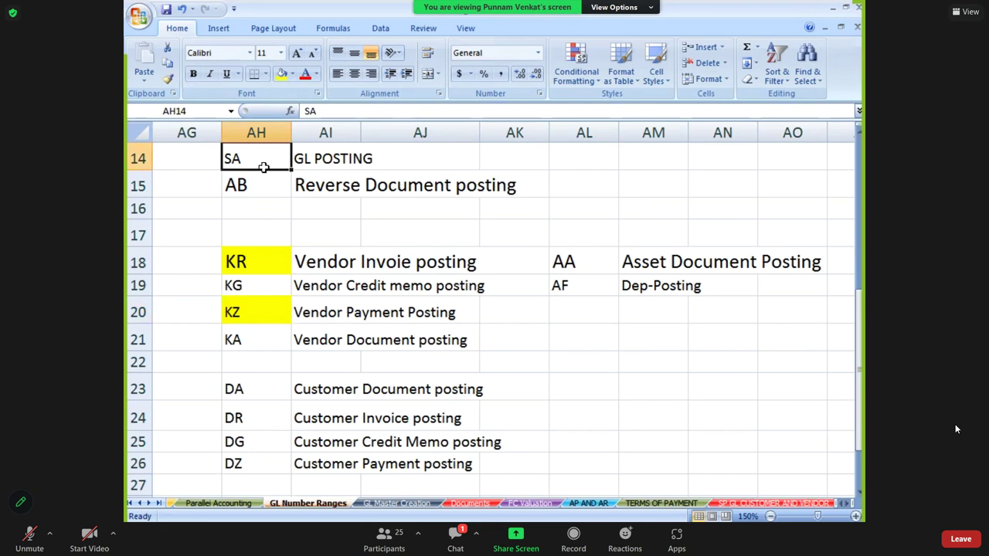
pyautogui.hotkey('shift', 'Right')
pyautogui.hotkey('shift', 'Right')
pyautogui.hotkey('shift', 'Right')
pyautogui.hotkey('shift', 'Right')
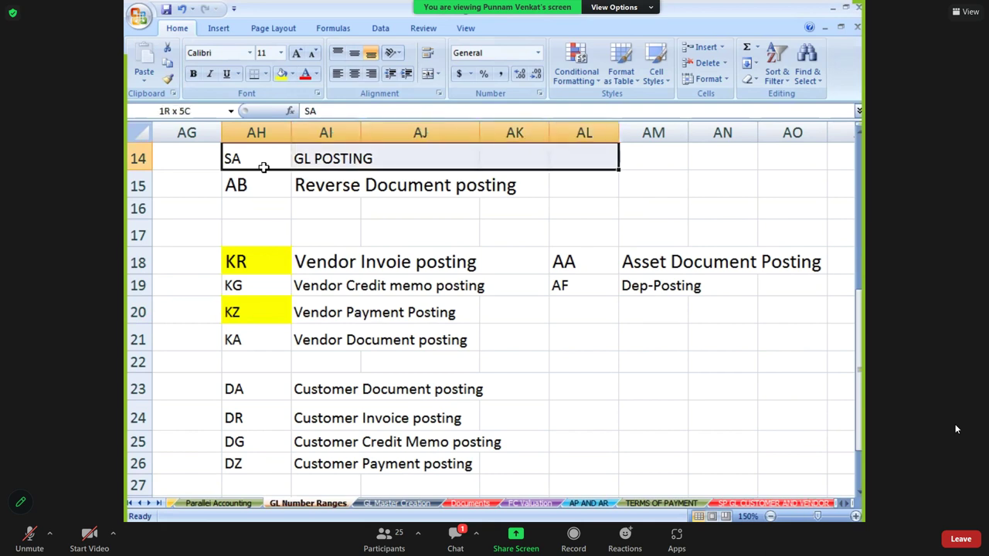
pyautogui.hotkey('shift', 'Down')
pyautogui.hotkey('shift', 'Down')
pyautogui.hotkey('shift', 'Down')
pyautogui.hotkey('shift', 'Down')
pyautogui.hotkey('shift', 'Down')
pyautogui.hotkey('shift', 'Down')
pyautogui.hotkey('shift', 'Down')
pyautogui.hotkey('shift', 'Down')
pyautogui.hotkey('shift', 'Down')
pyautogui.hotkey('shift', 'Down')
pyautogui.hotkey('shift', 'Down')
pyautogui.hotkey('shift', 'Down')
pyautogui.hotkey('shift', 'Right')
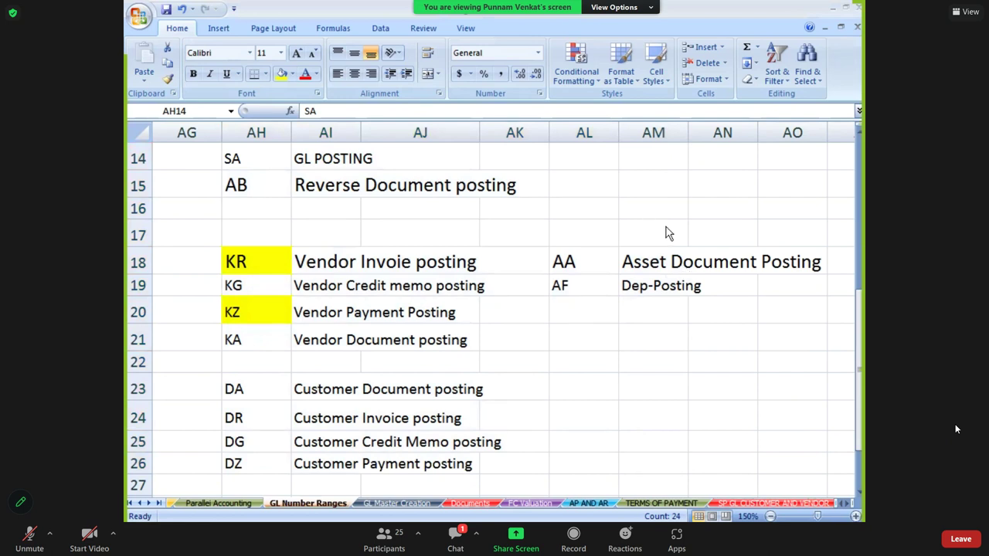
# Return to the start of the sheet and review Define Document Types for Entry View in A5 with transaction code OBA7 in I5
pyautogui.click(771, 517)
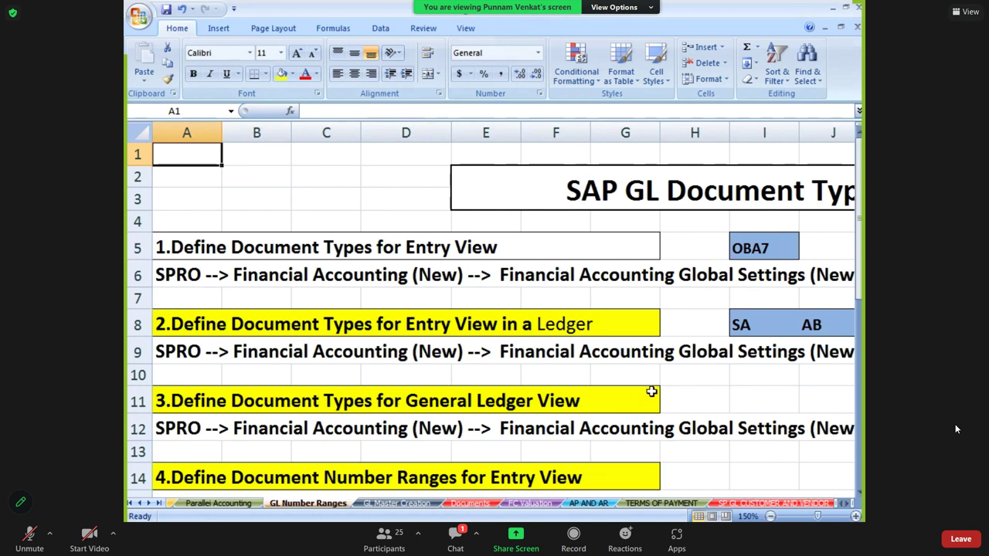
pyautogui.click(232, 248)
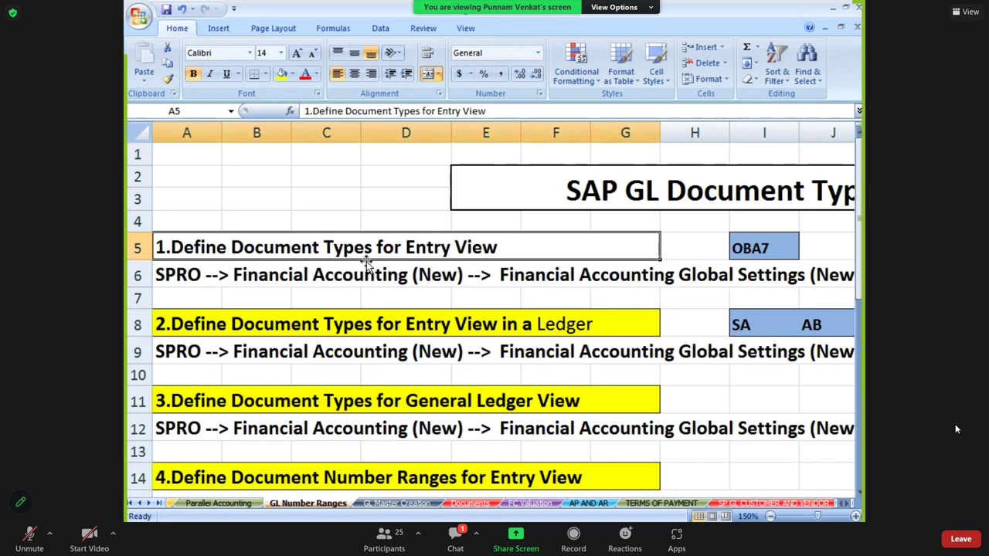
pyautogui.click(751, 249)
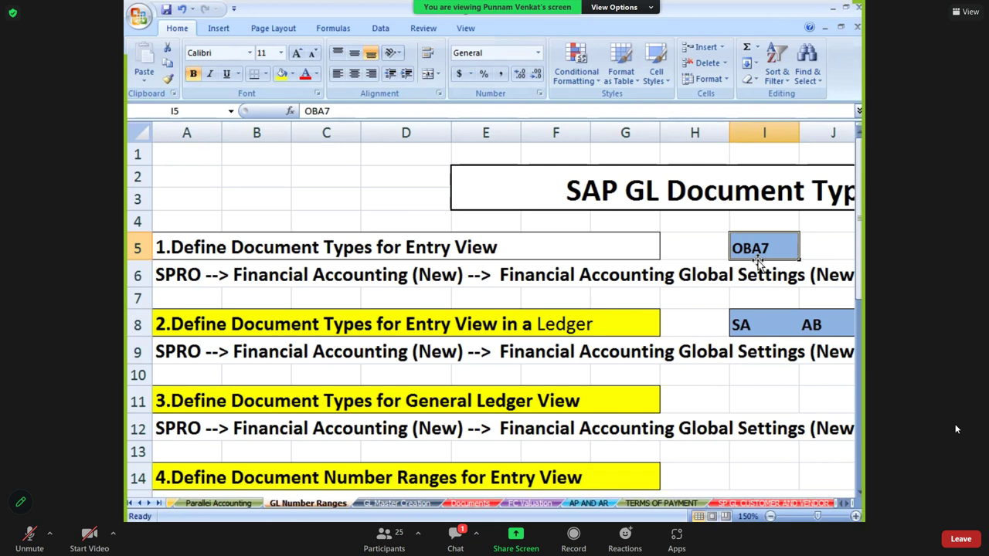
pyautogui.click(690, 277)
pyautogui.click(538, 256)
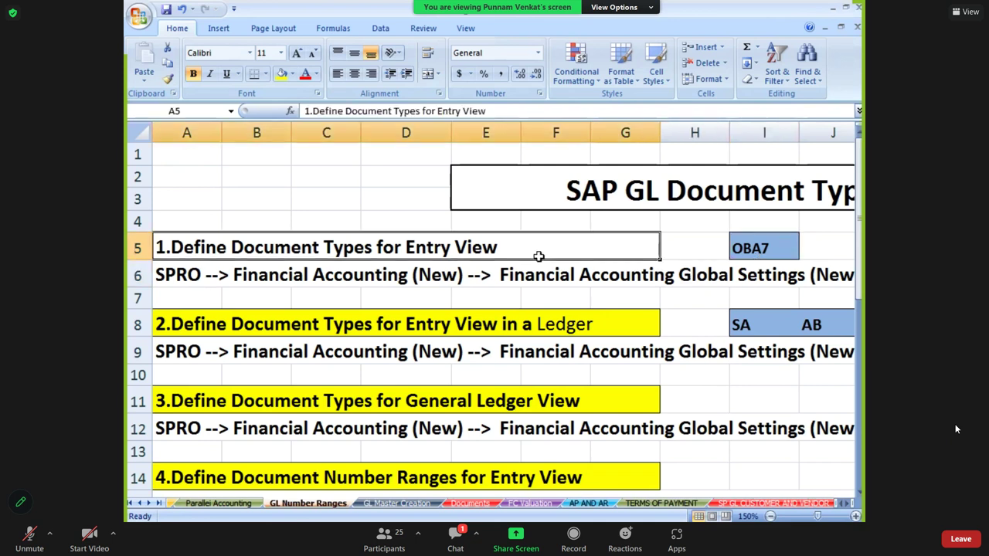
# Look over the sheet title and the first three document type configuration steps with their SPRO paths, down to row 12
pyautogui.press('Up')
pyautogui.press('Up')
pyautogui.press('Up')
pyautogui.press('Up')
pyautogui.press('Left')
pyautogui.press('Left')
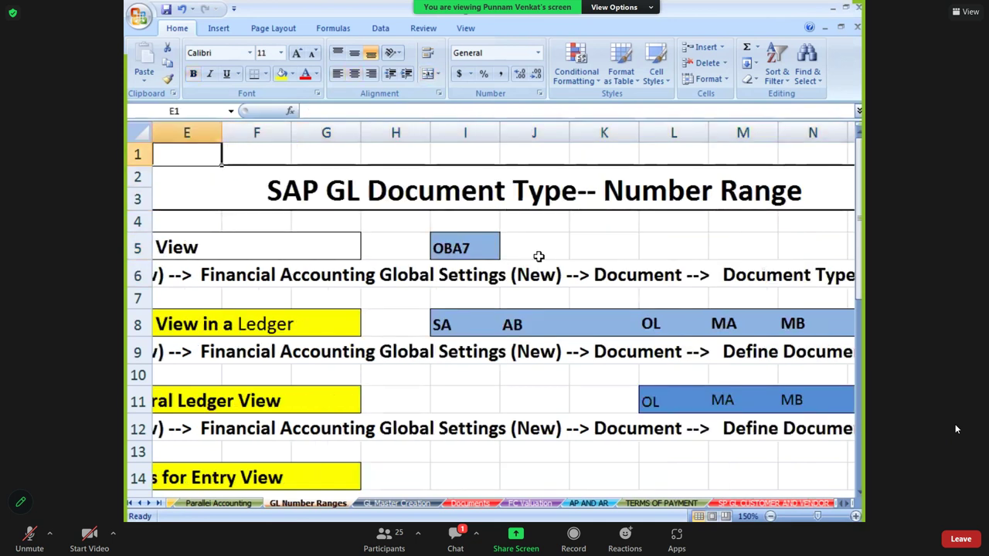
pyautogui.press('Home')
pyautogui.press('Down')
pyautogui.press('Down')
pyautogui.press('Down')
pyautogui.press('Down')
pyautogui.press('Down')
pyautogui.press('Down')
pyautogui.press('Down')
pyautogui.press('Down')
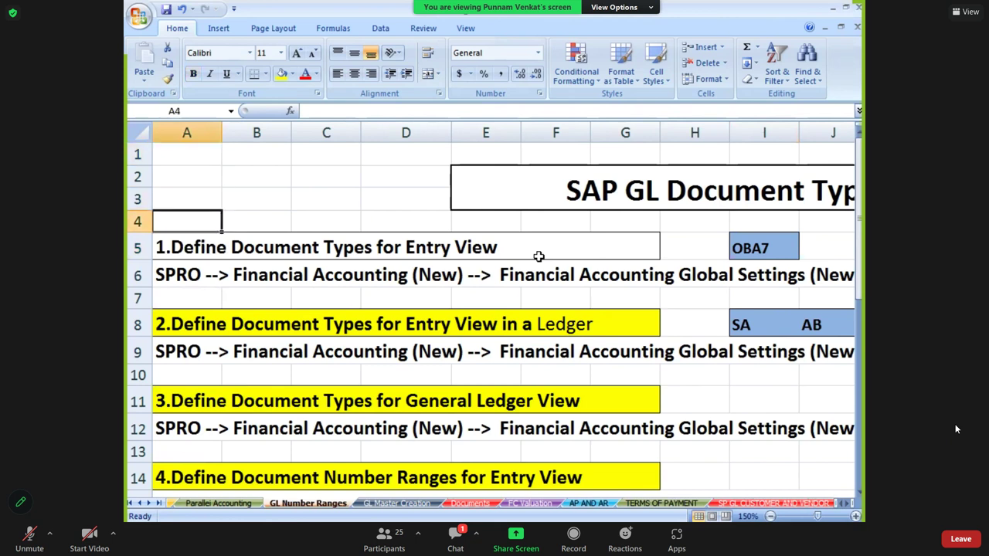
pyautogui.press('Down')
pyautogui.press('Down')
pyautogui.press('Down')
pyautogui.press('Down')
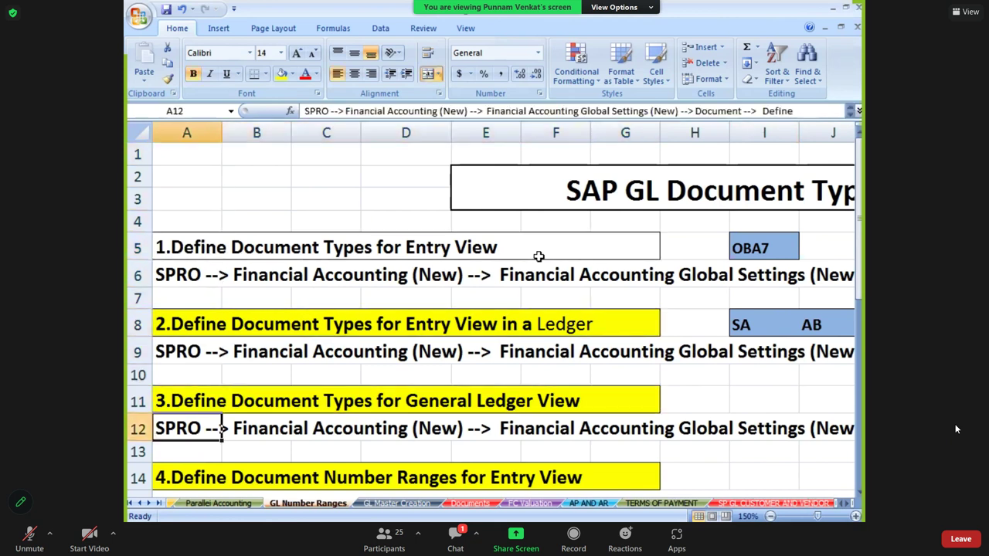
# Examine the heading of configuration step 1 in A5 and its SPRO menu path in row 6
pyautogui.click(175, 242)
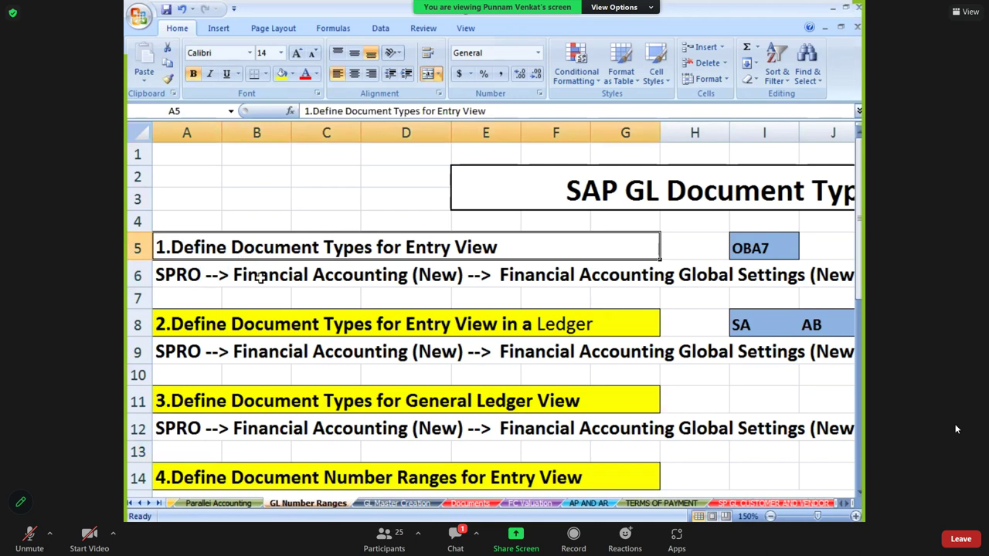
pyautogui.click(235, 278)
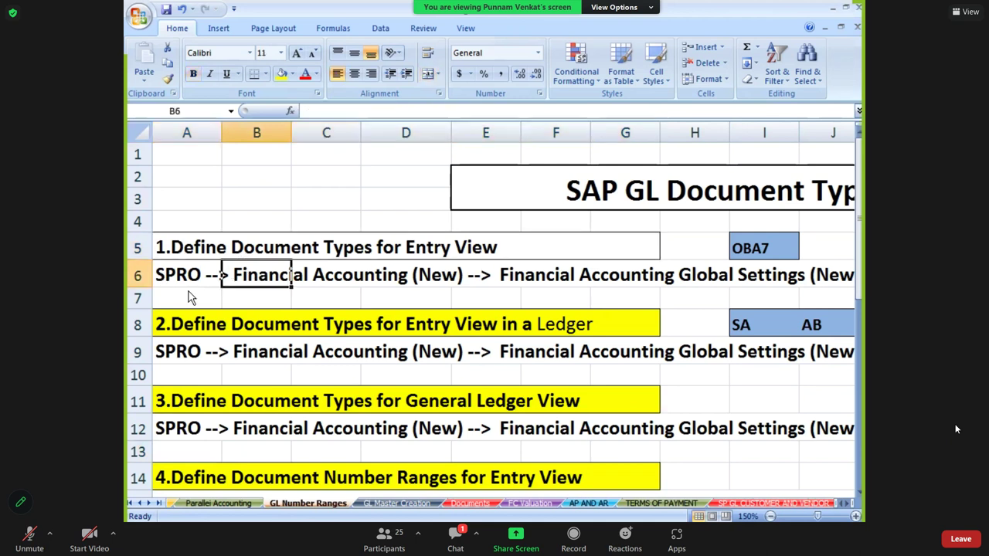
pyautogui.click(186, 291)
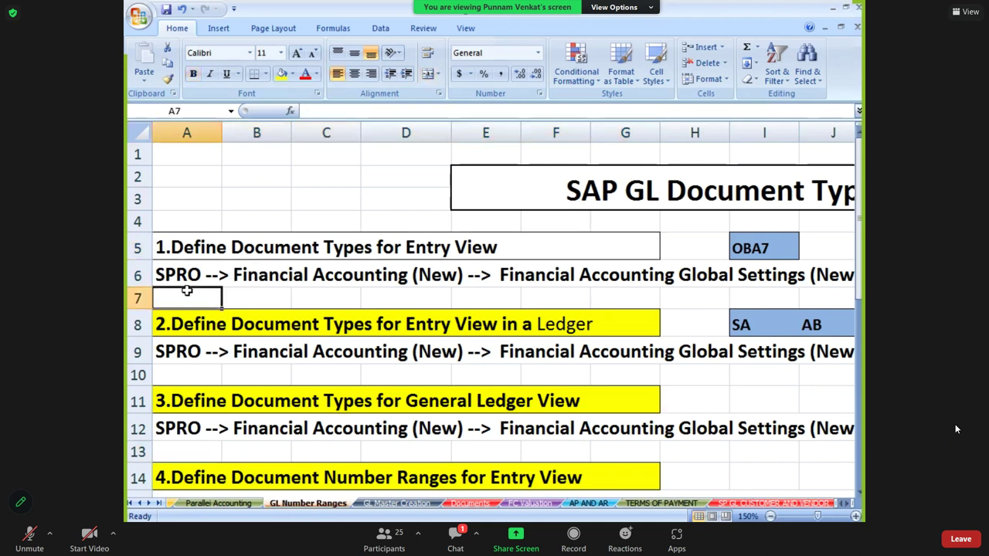
# Read the full SPRO menu path in row 6 for Define Document Types for Entry View, through to its Document Types end
pyautogui.click(268, 297)
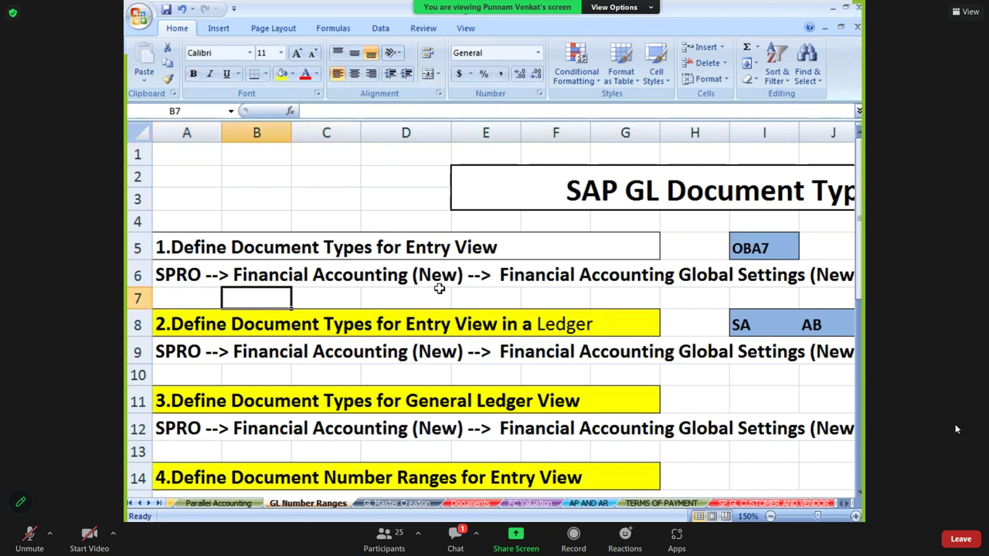
pyautogui.click(566, 295)
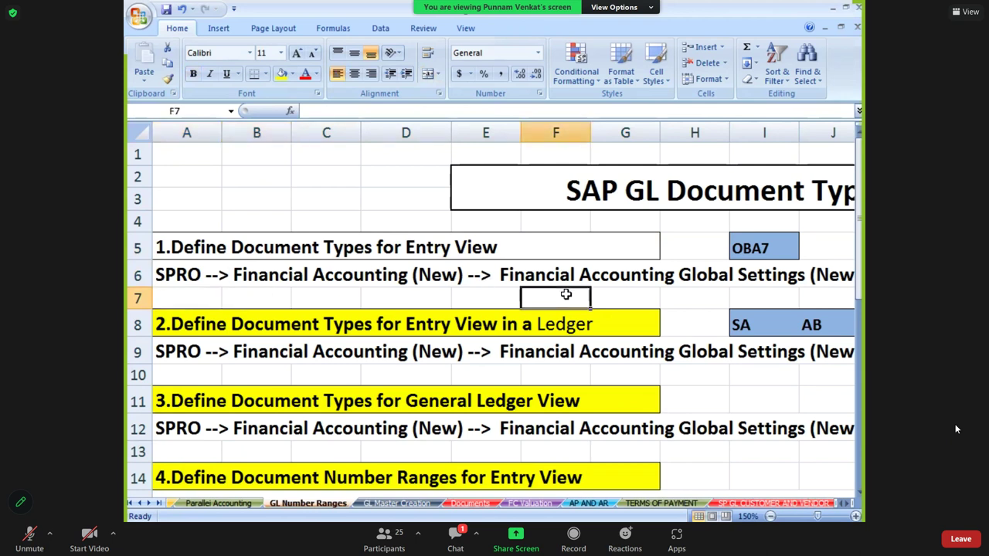
pyautogui.press('Right')
pyautogui.press('Right')
pyautogui.press('Right')
pyautogui.press('Right')
pyautogui.press('Right')
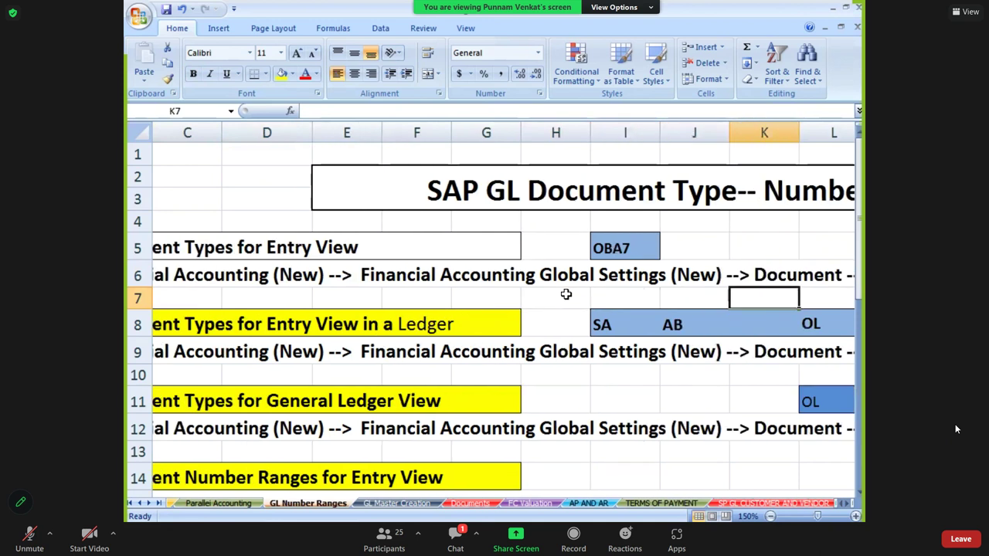
pyautogui.press('Right')
pyautogui.press('Right')
pyautogui.press('Right')
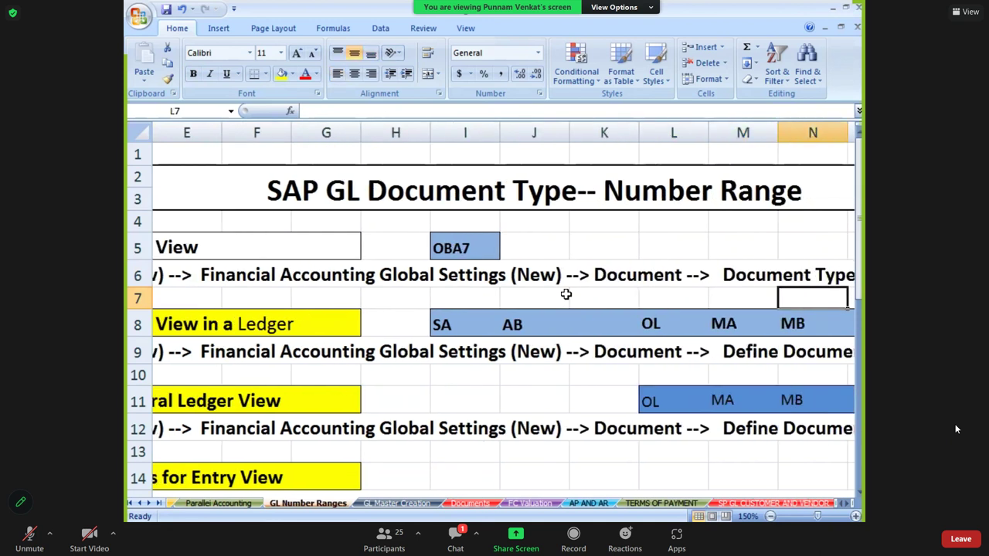
pyautogui.press('Right')
pyautogui.press('Left')
pyautogui.press('Left')
pyautogui.press('Left')
pyautogui.press('Left')
pyautogui.press('Left')
pyautogui.press('Left')
pyautogui.press('Left')
pyautogui.press('Left')
pyautogui.press('Left')
pyautogui.press('Left')
pyautogui.press('Left')
pyautogui.press('Left')
pyautogui.press('Left')
pyautogui.press('Left')
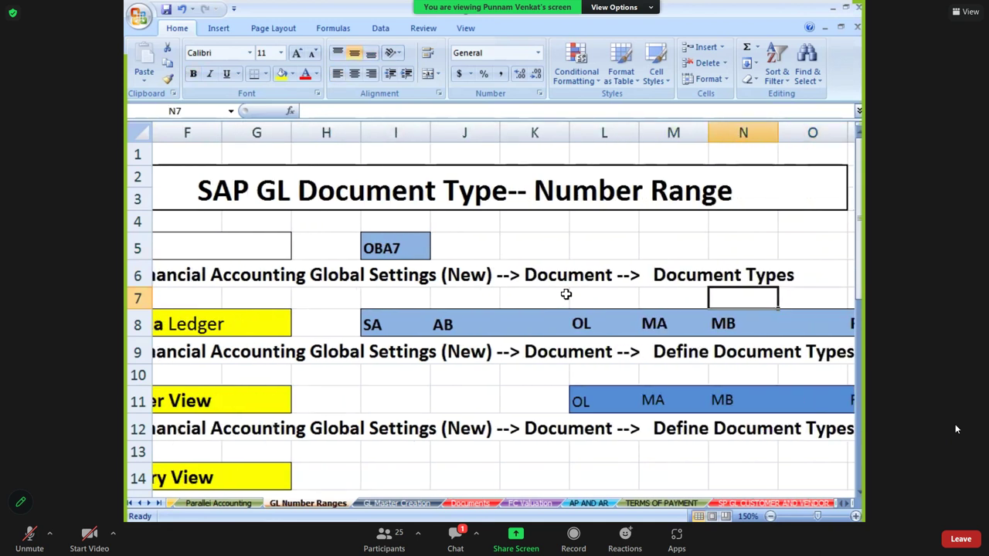
# Switch to SAP in the VMware virtual machine, run transaction SPRO and open the SAP Reference IMG
pyautogui.hotkey('alt', 'Tab')
pyautogui.hotkey('alt', 'Tab')
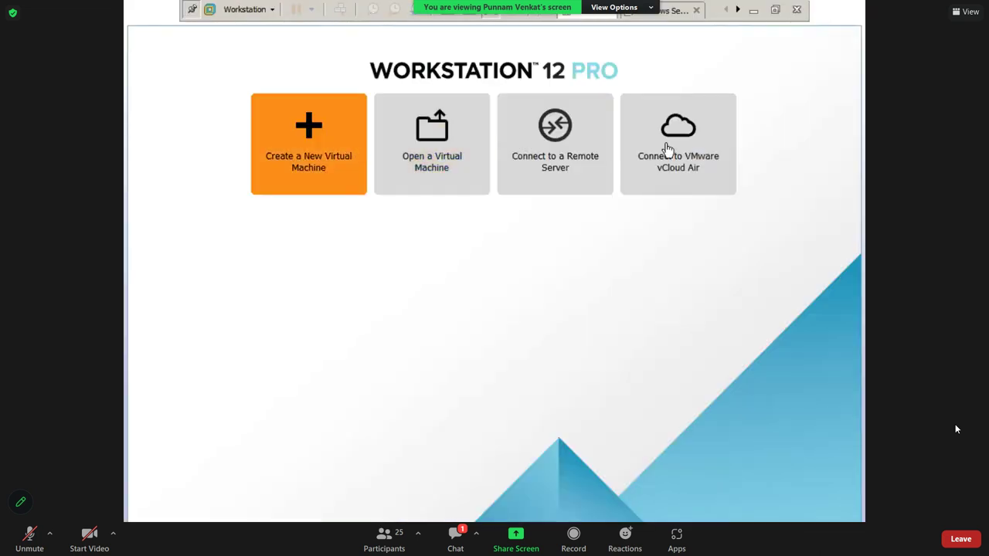
pyautogui.click(649, 14)
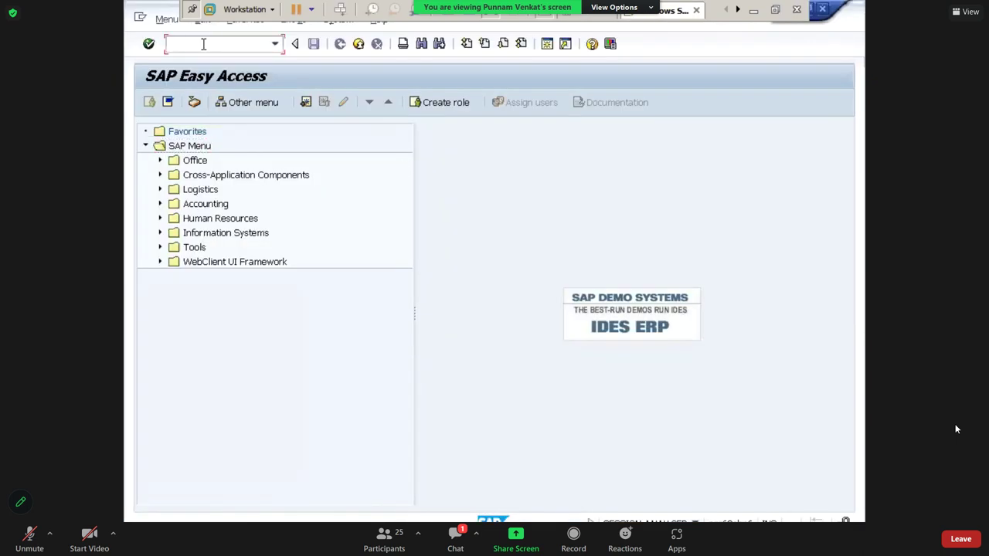
pyautogui.write('SPRO')
pyautogui.press('Return')
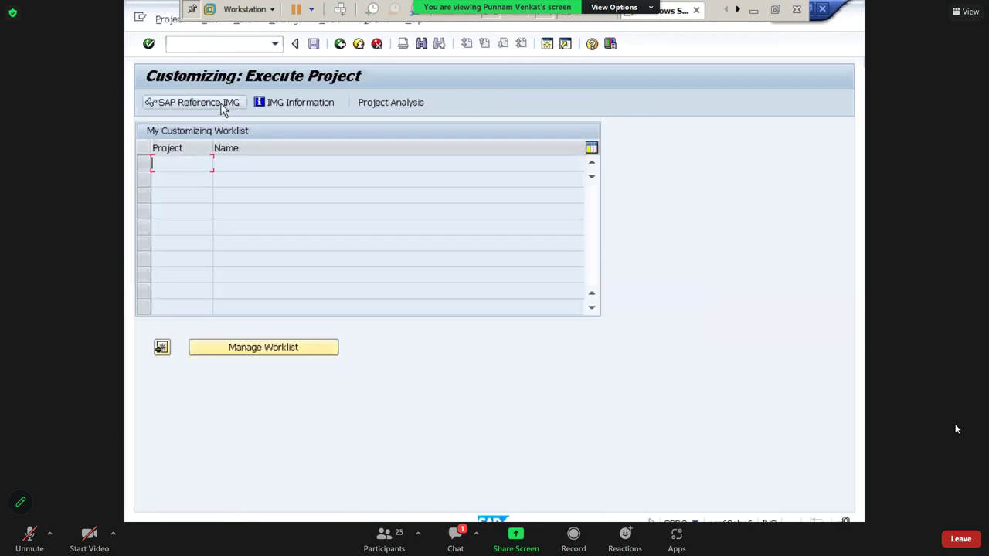
pyautogui.click(222, 108)
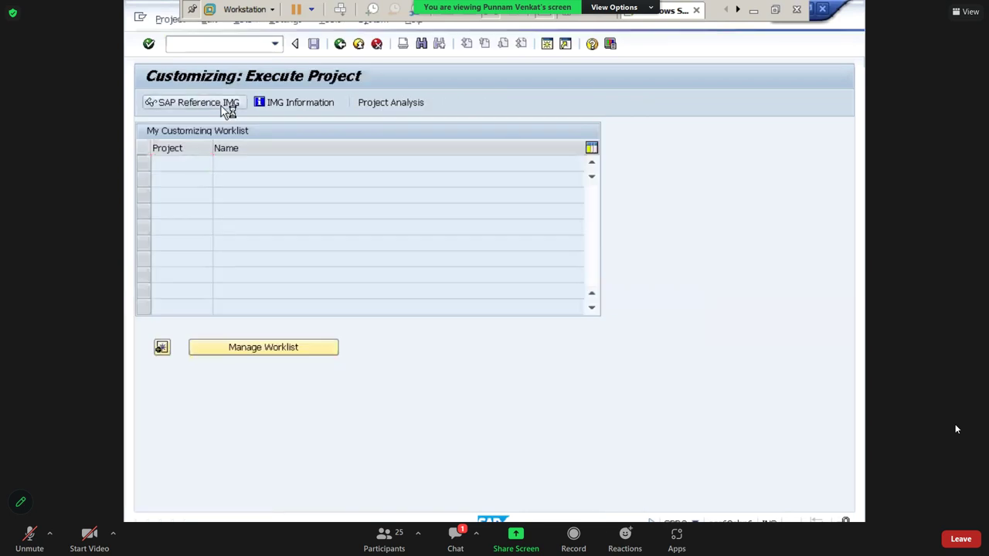
# Expand the Financial Accounting (New) node in the IMG structure
pyautogui.click(255, 295)
pyautogui.press('Down')
pyautogui.press('Down')
pyautogui.press('Down')
pyautogui.press('Right')
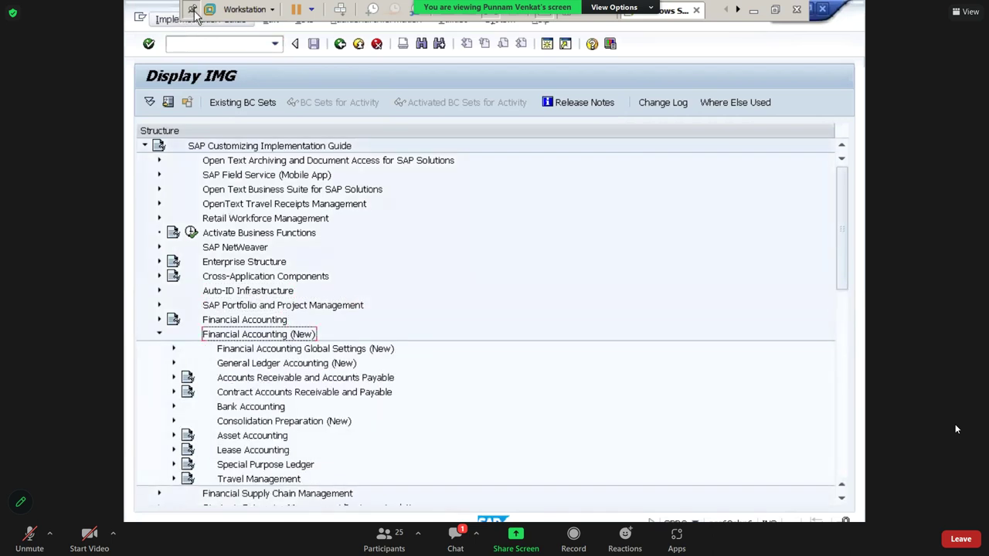
# Expand Financial Accounting Global Settings (New), Document and Document Types to list the document type activities
pyautogui.press('Down')
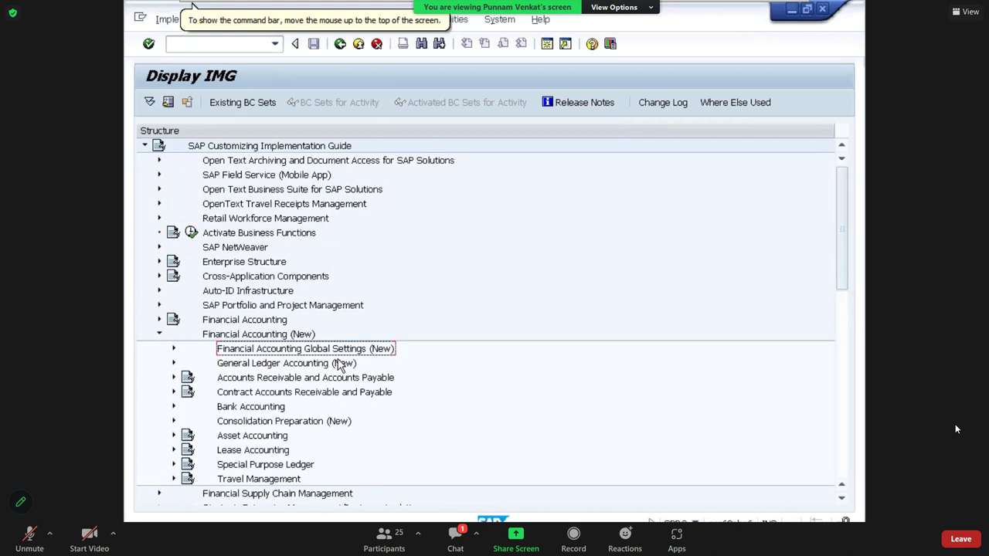
pyautogui.press('Right')
pyautogui.press('Down')
pyautogui.press('Down')
pyautogui.press('Down')
pyautogui.press('Right')
pyautogui.press('Down')
pyautogui.press('Right')
# Expand Document Number Ranges together with its Documents in Entry View and Documents in General Ledger View nodes
pyautogui.press('Down')
pyautogui.press('Down')
pyautogui.press('Down')
pyautogui.press('Down')
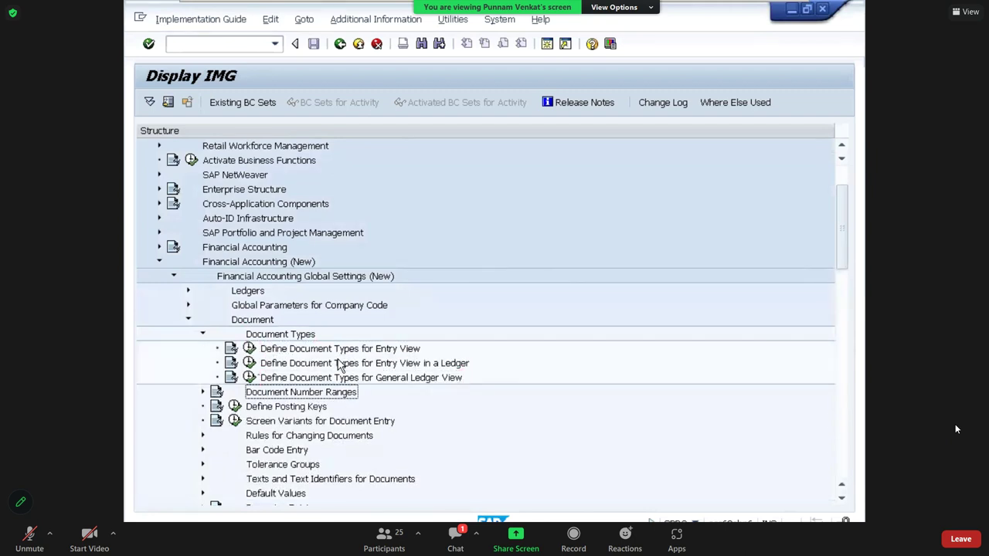
pyautogui.press('Right')
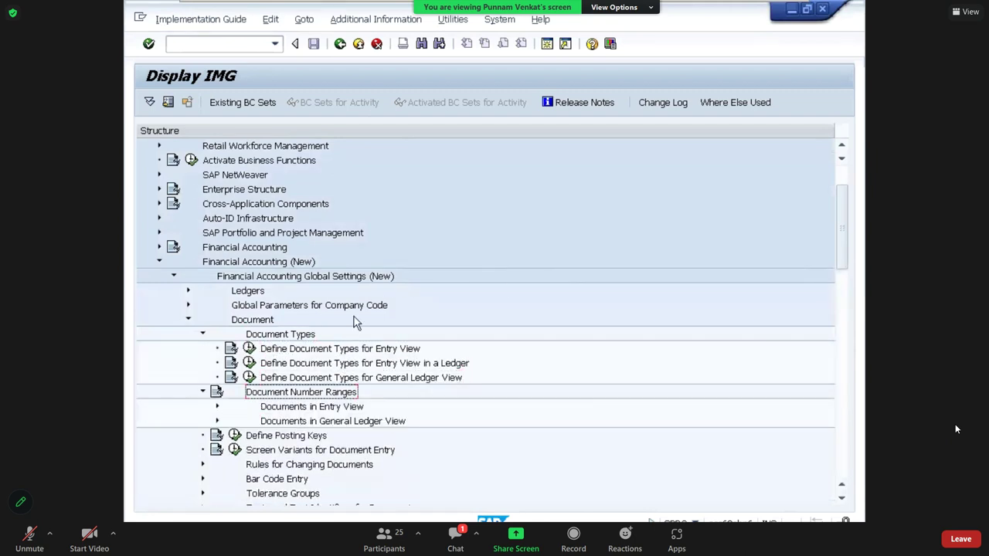
pyautogui.click(218, 407)
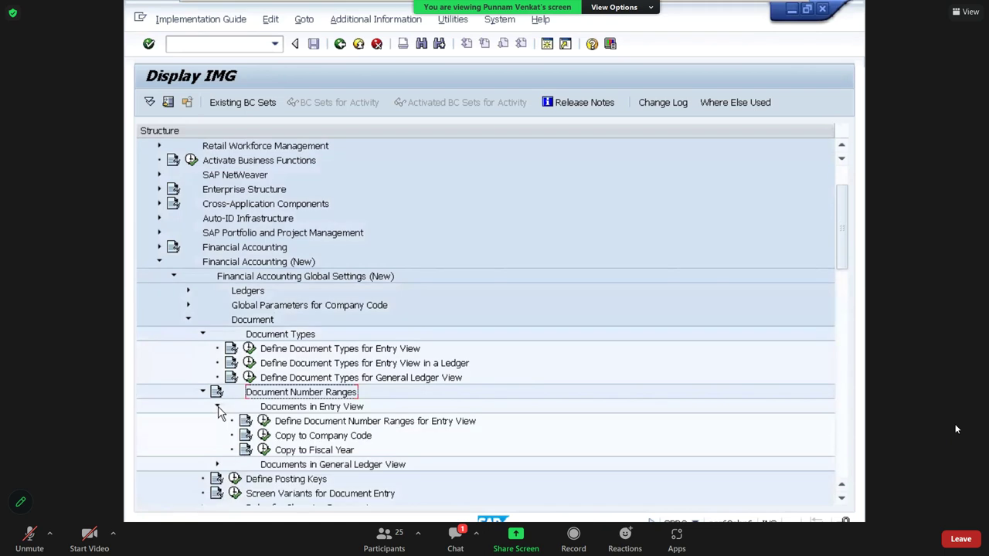
pyautogui.click(217, 465)
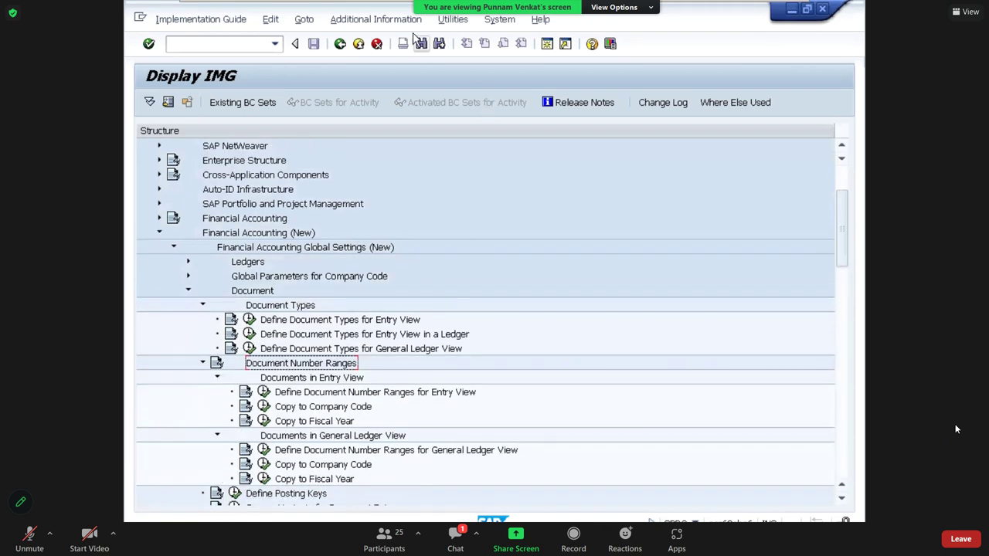
# Display the IMG Activity keys as additional information and widen the Additional information column
pyautogui.click(352, 19)
pyautogui.moveTo(386, 39)
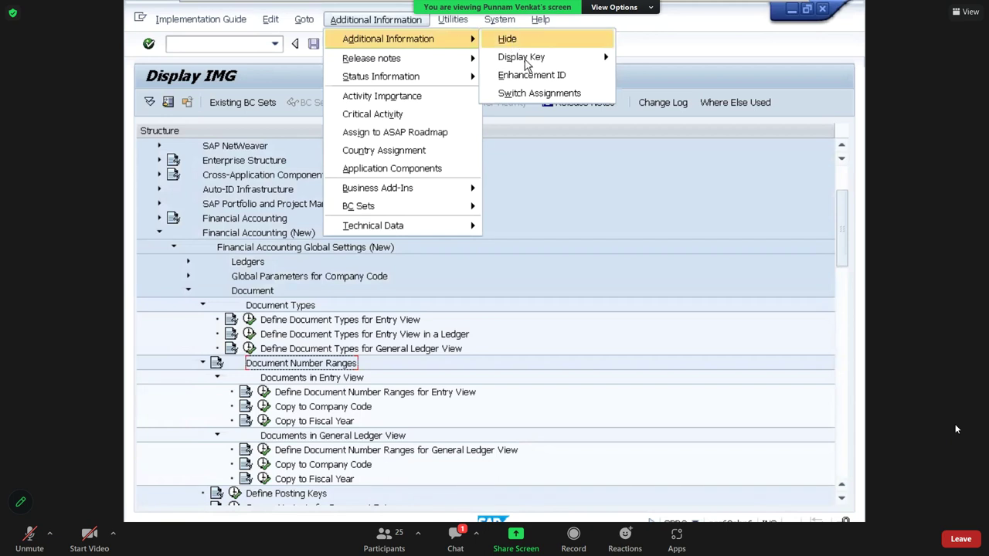
pyautogui.moveTo(533, 57)
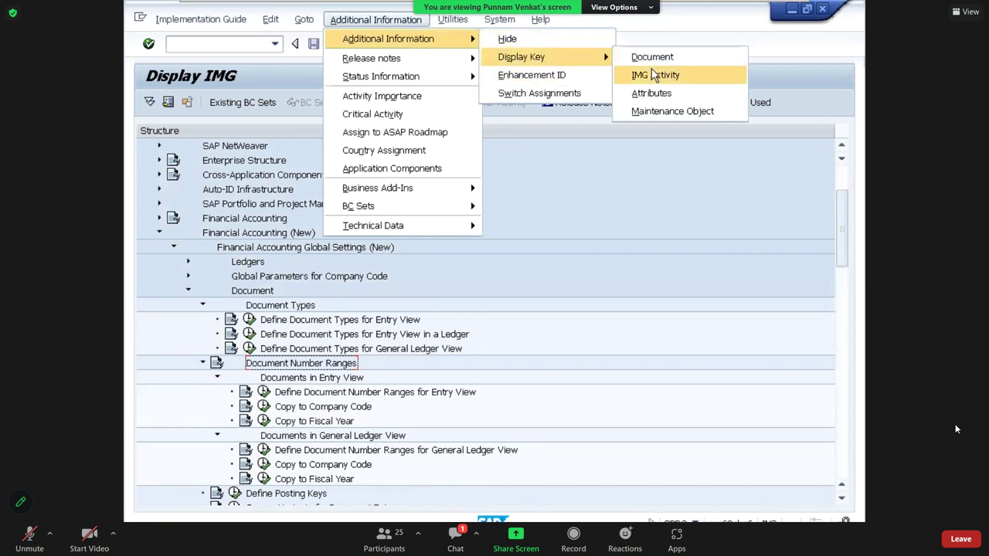
pyautogui.click(654, 75)
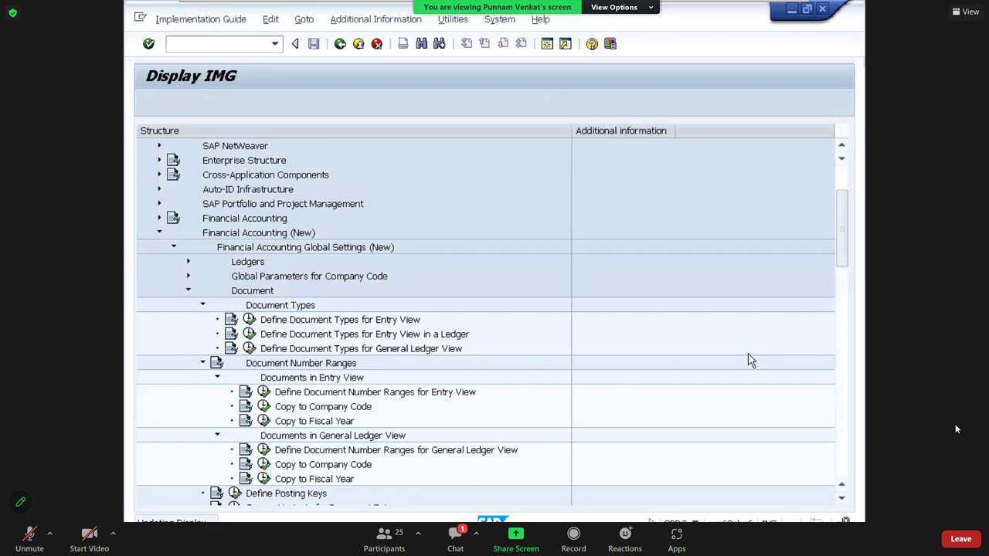
pyautogui.moveTo(676, 131); pyautogui.dragTo(789, 133)
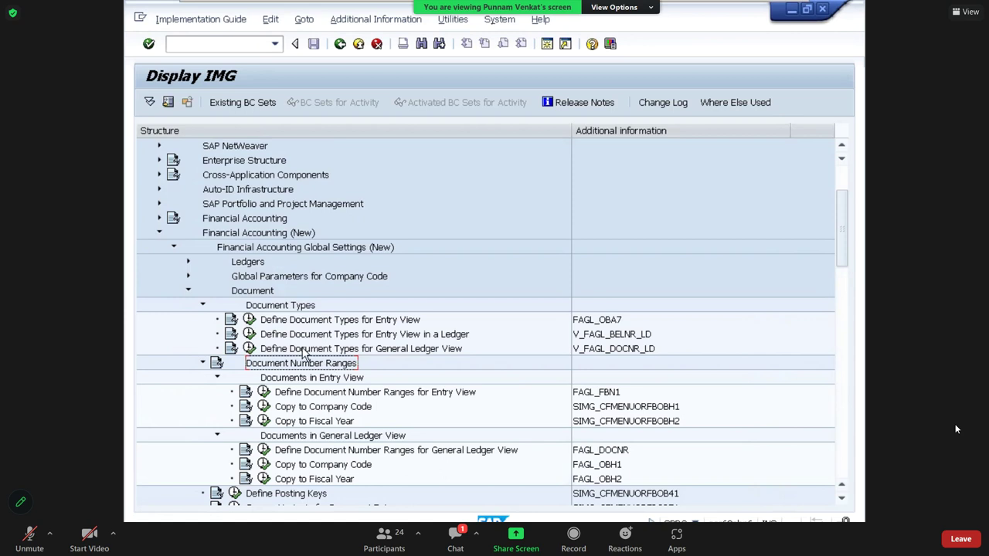
# Collapse Document Number Ranges and trace the path from Financial Accounting (New) through Global Settings (New) and Document to Document Types
pyautogui.click(204, 363)
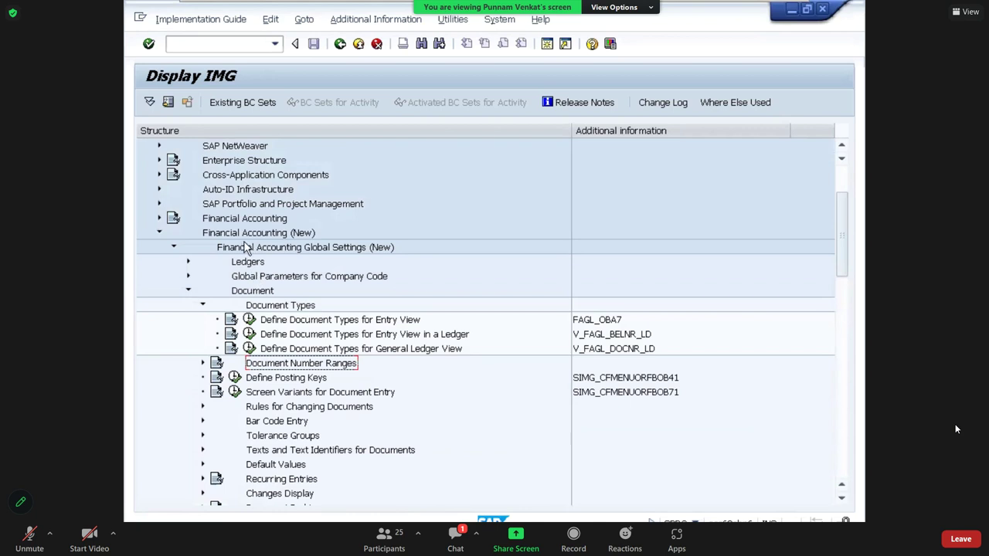
pyautogui.click(237, 238)
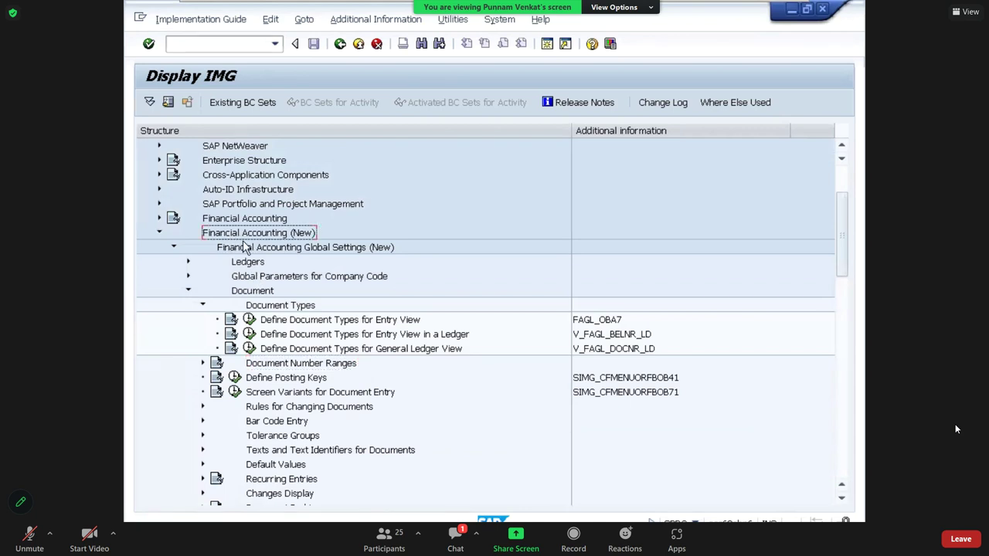
pyautogui.click(244, 250)
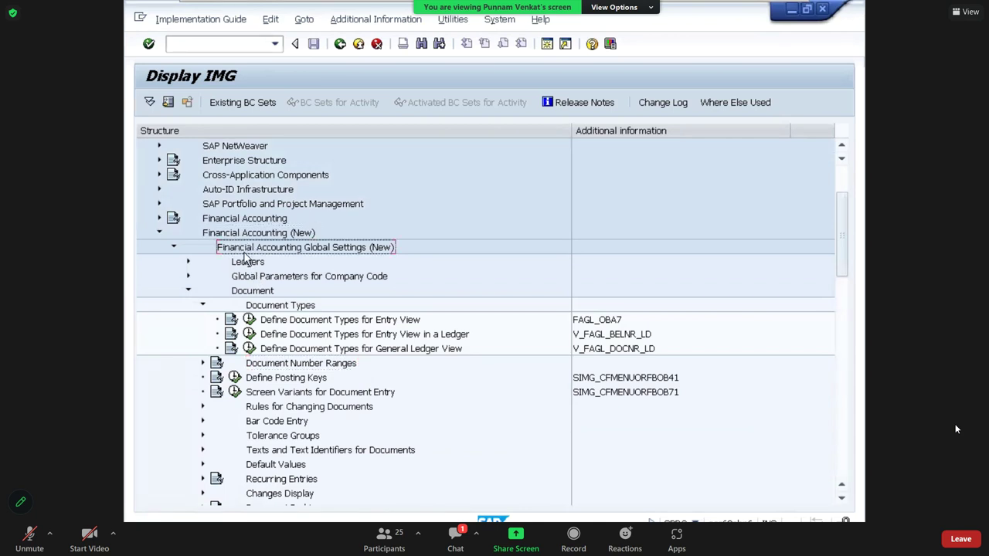
pyautogui.click(240, 297)
pyautogui.click(265, 309)
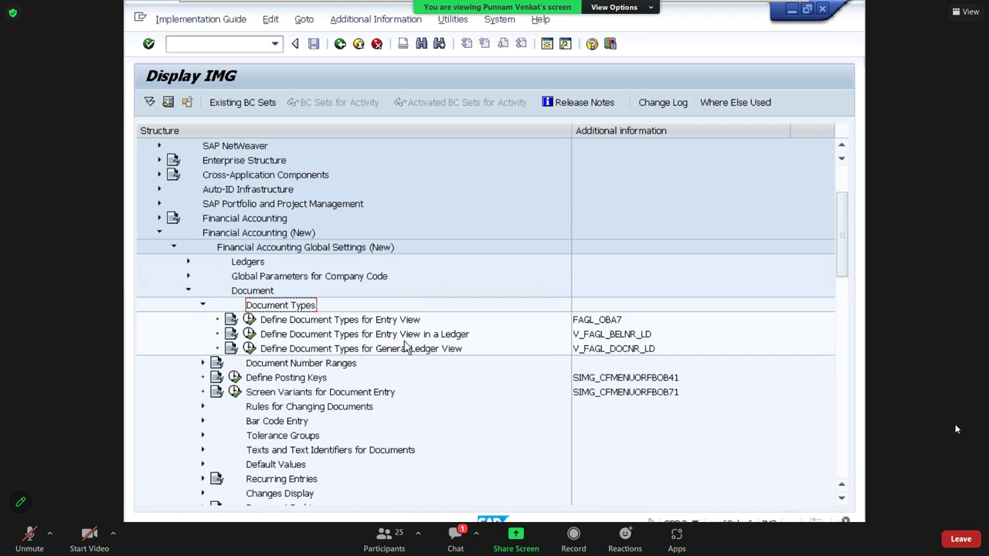
# Compare the three Define Document Types activities for Entry View, Entry View in a Ledger and General Ledger View
pyautogui.click(444, 338)
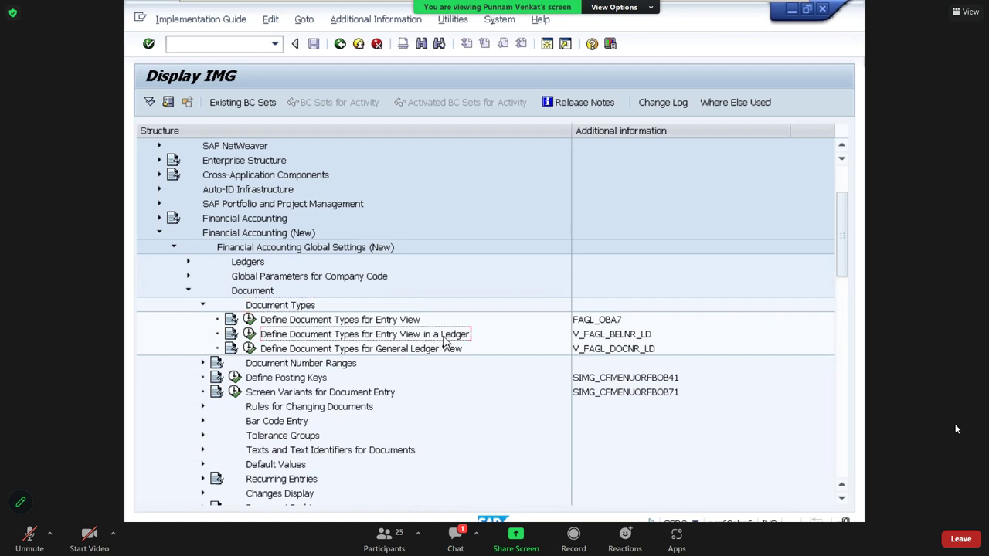
pyautogui.click(275, 354)
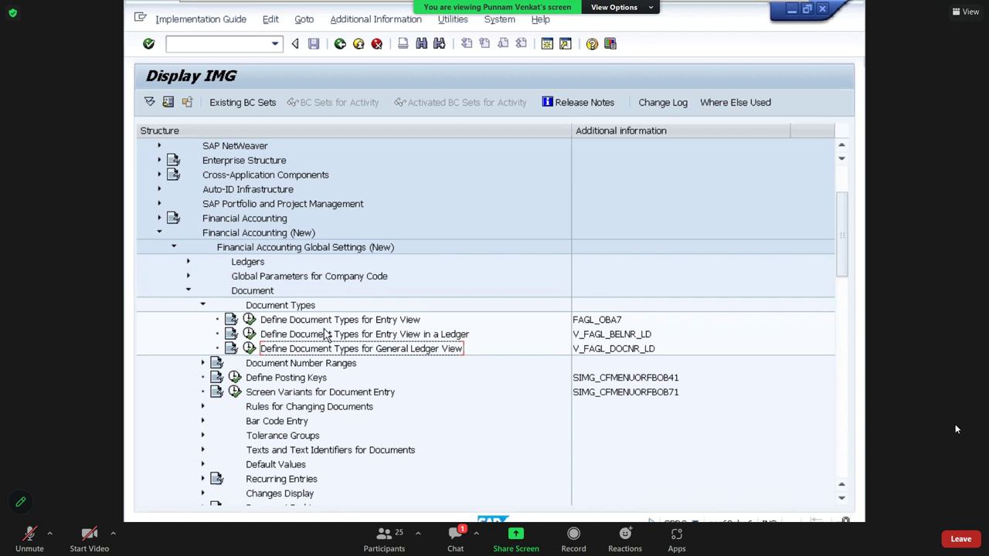
pyautogui.click(283, 323)
pyautogui.click(284, 339)
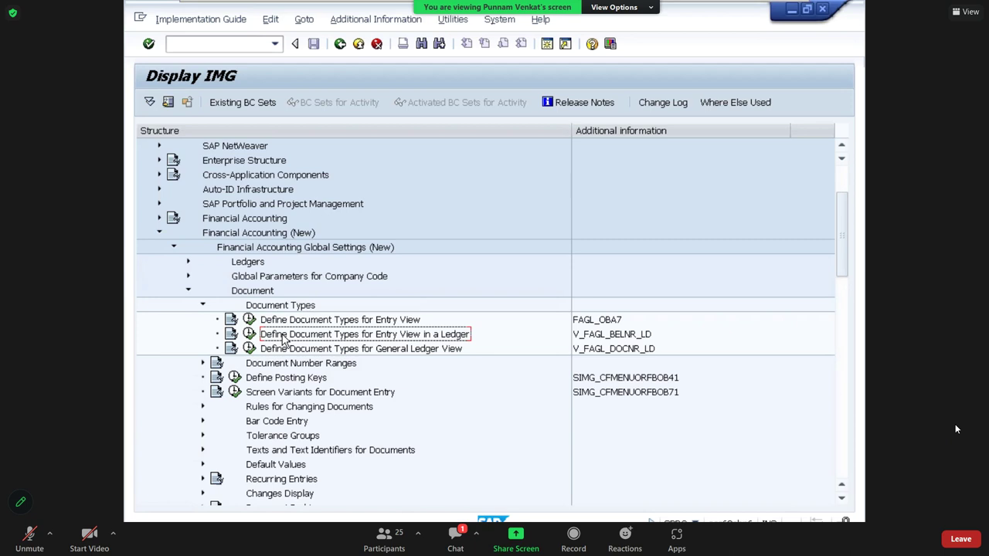
pyautogui.click(274, 323)
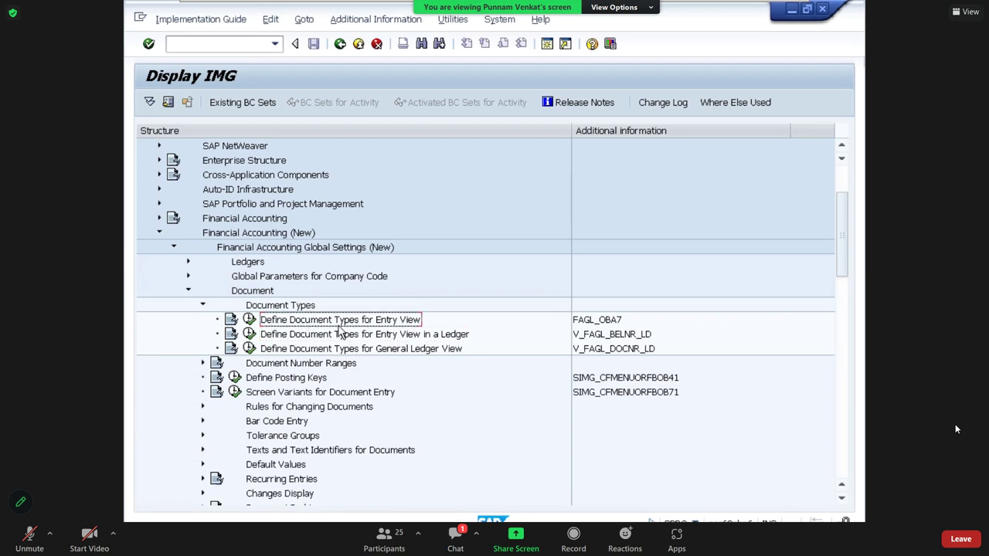
pyautogui.click(309, 338)
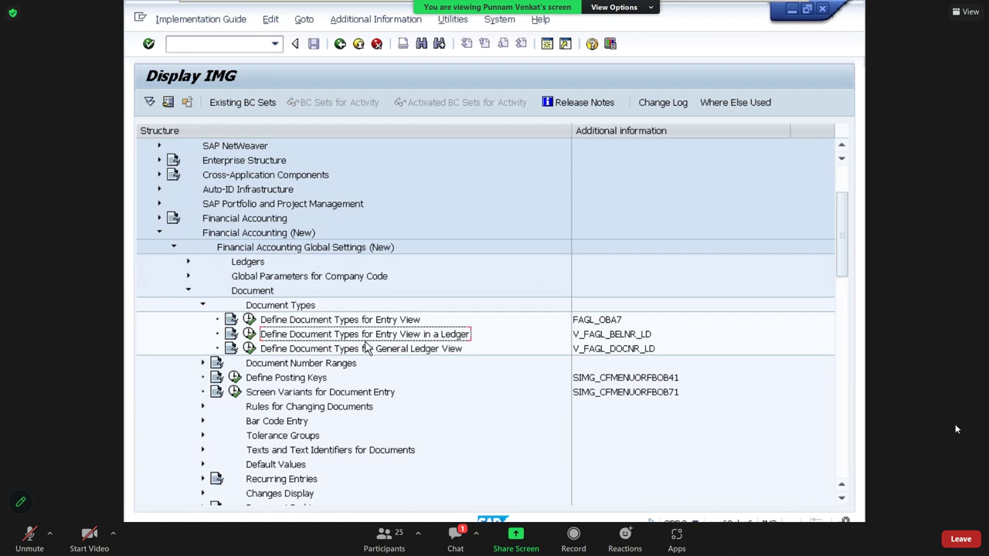
pyautogui.click(302, 351)
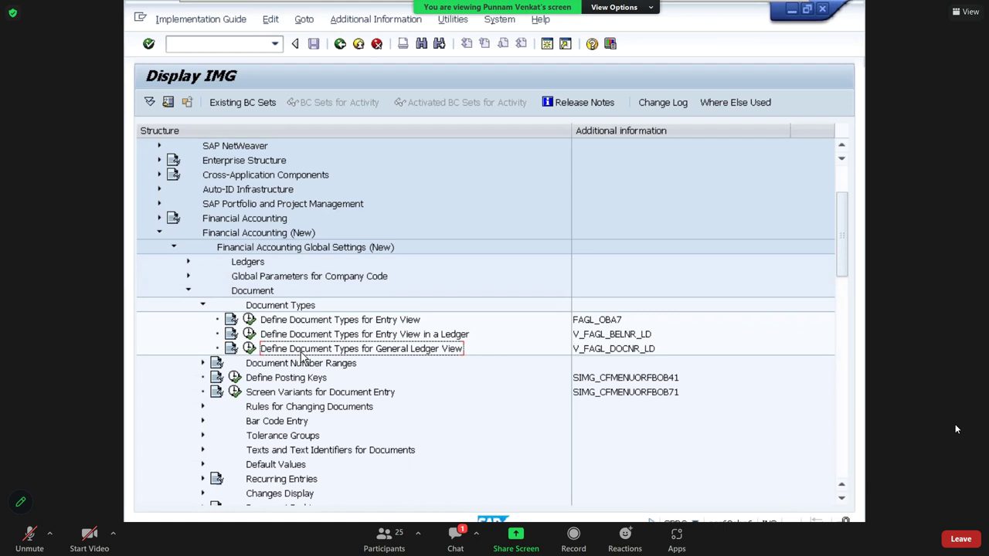
pyautogui.click(281, 326)
pyautogui.click(284, 337)
pyautogui.click(288, 349)
pyautogui.press('Up')
pyautogui.press('Up')
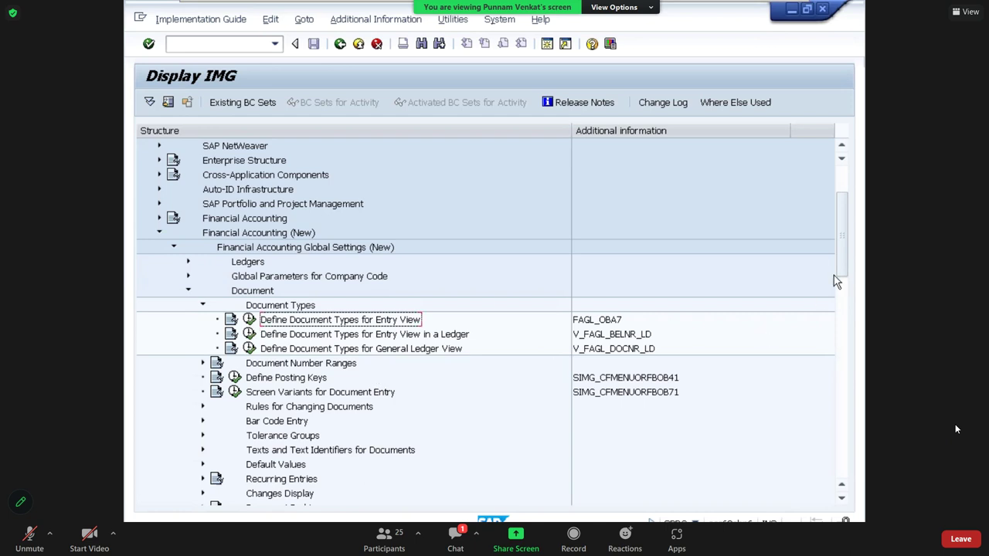
# Review the IMG path again from Financial Accounting (New) down to the Document Types node above the entry view activity
pyautogui.moveTo(840, 264); pyautogui.dragTo(842, 252)
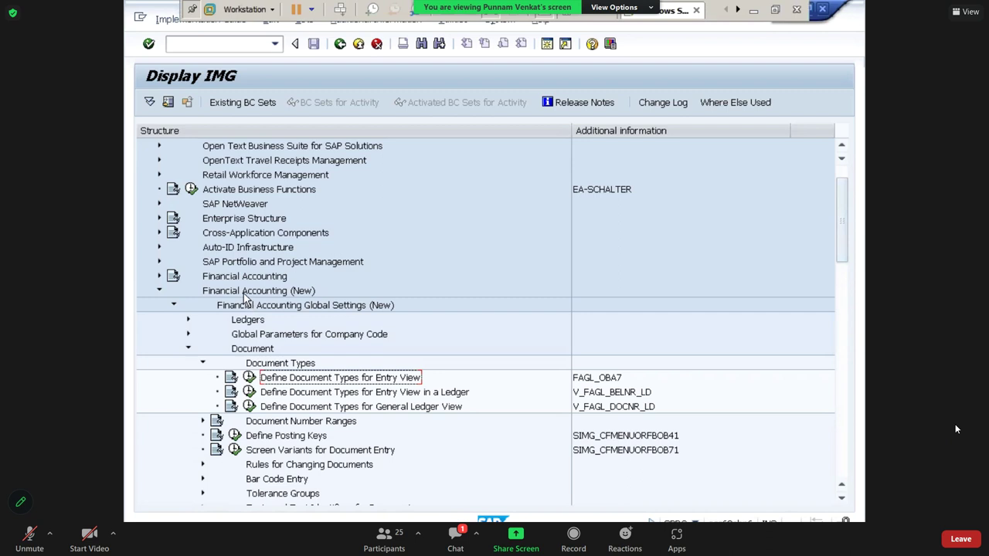
pyautogui.click(244, 296)
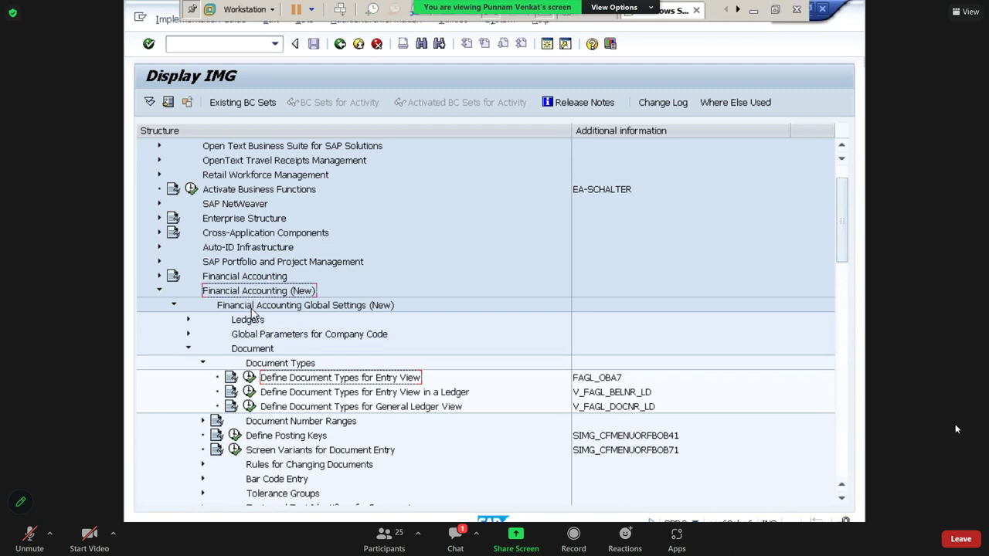
pyautogui.click(255, 307)
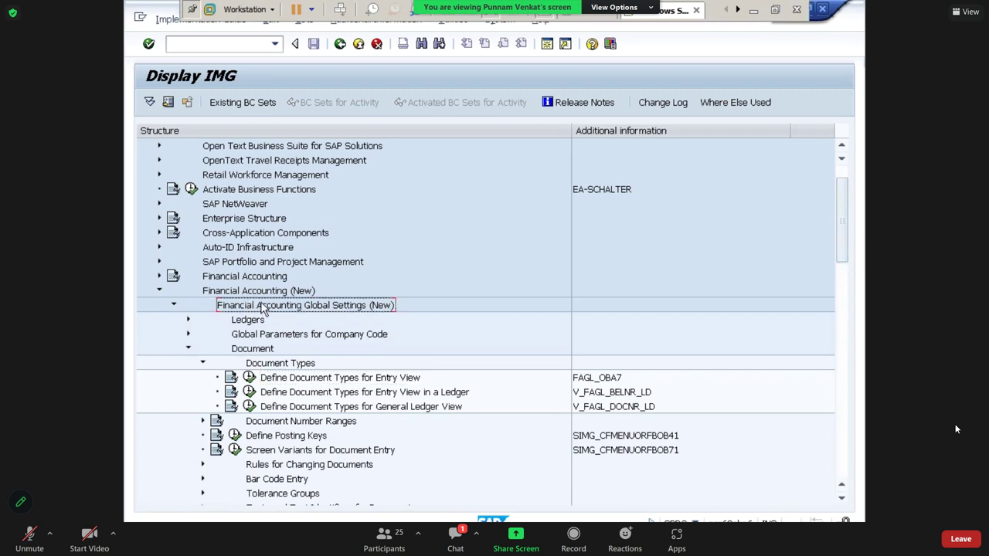
pyautogui.click(240, 352)
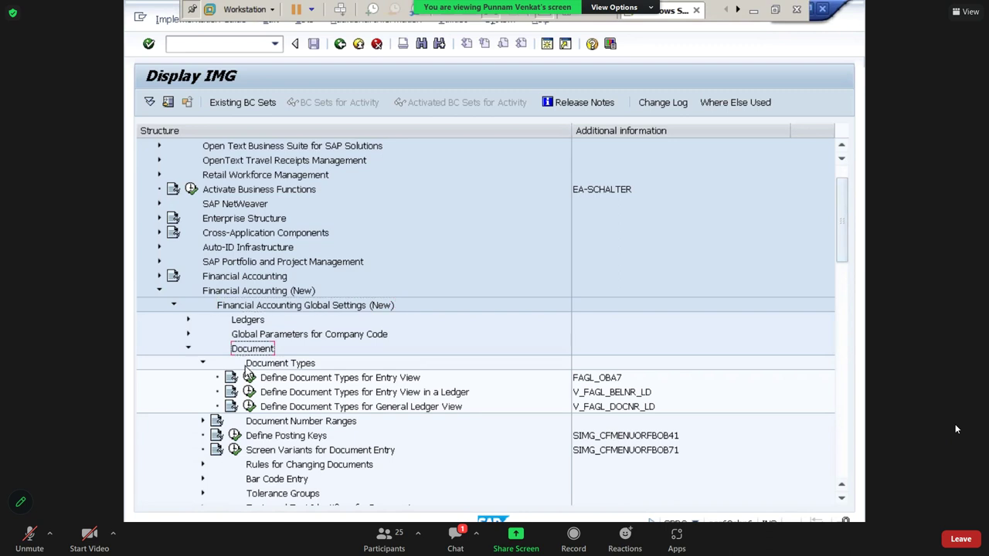
pyautogui.click(258, 368)
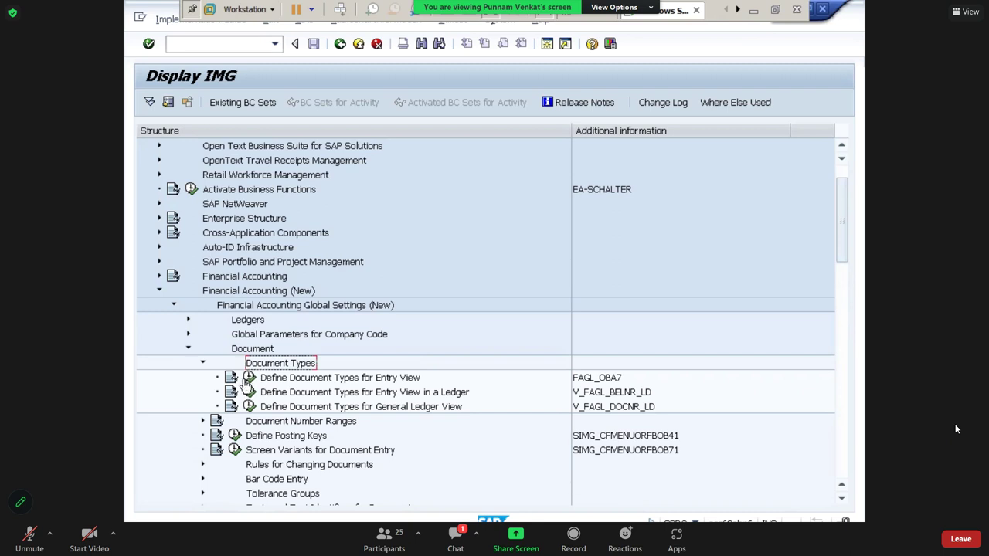
# Open Define Document Types for Entry View and mark the customer document types DG, DR and DZ for review, clearing the marks again
pyautogui.click(250, 378)
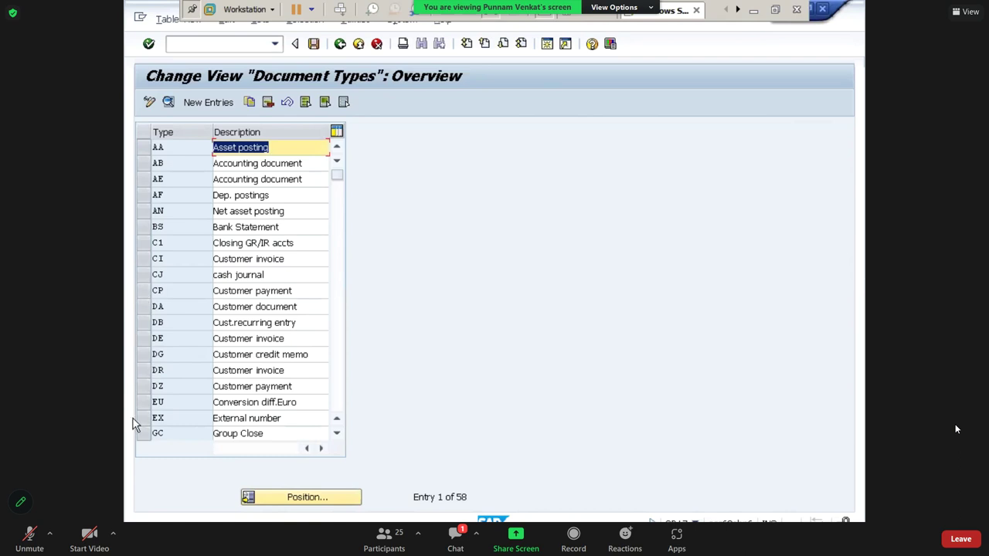
pyautogui.click(145, 383)
pyautogui.click(144, 375)
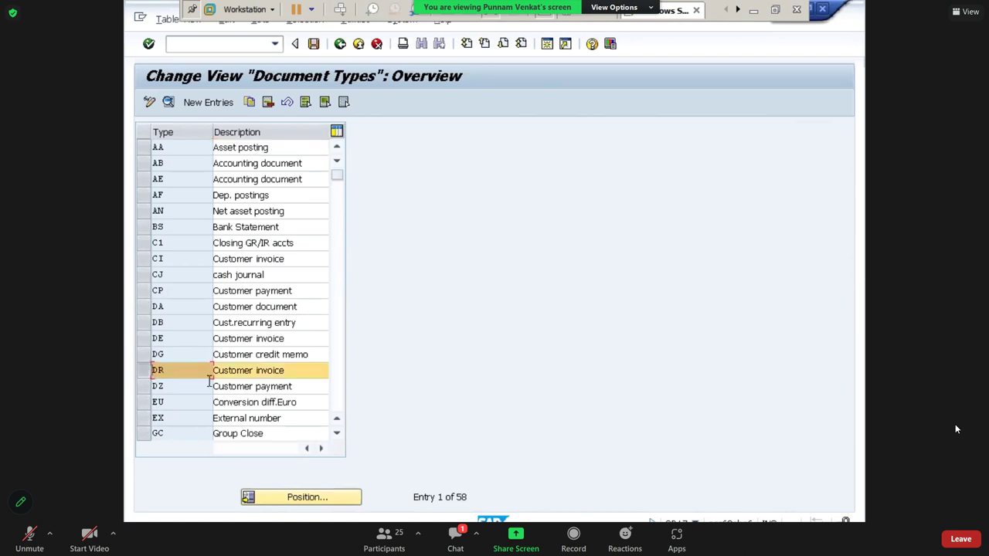
pyautogui.keyDown('ctrl'); pyautogui.click(143, 355); pyautogui.keyUp('ctrl')
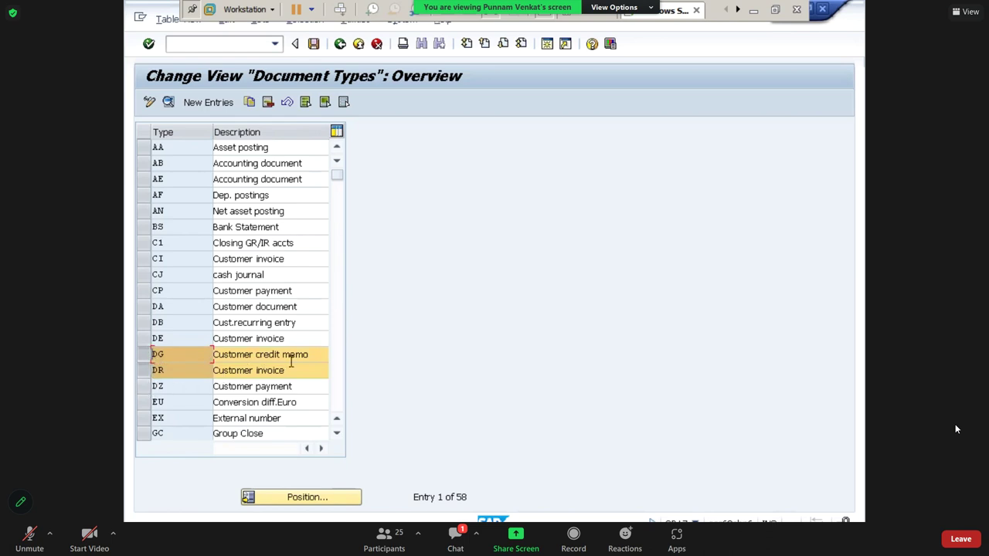
pyautogui.keyDown('ctrl'); pyautogui.click(144, 387); pyautogui.keyUp('ctrl')
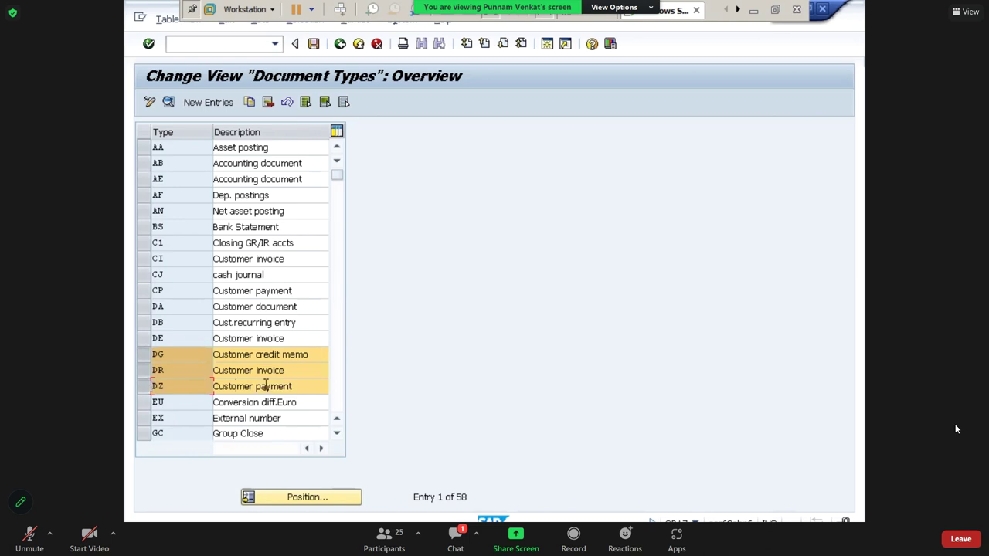
pyautogui.keyDown('ctrl'); pyautogui.click(142, 354); pyautogui.keyUp('ctrl')
pyautogui.keyDown('ctrl'); pyautogui.click(142, 375); pyautogui.keyUp('ctrl')
pyautogui.keyDown('ctrl'); pyautogui.click(143, 388); pyautogui.keyUp('ctrl')
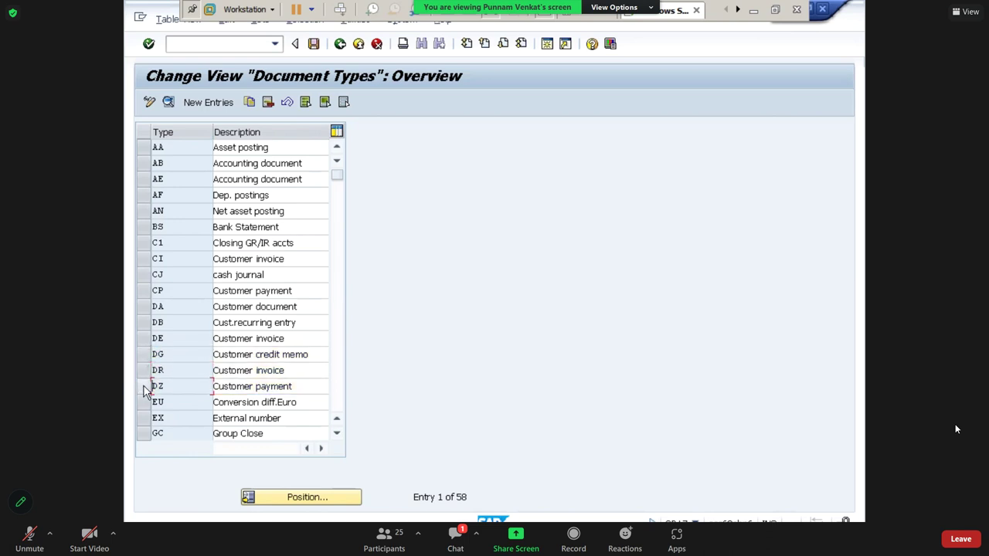
# Browse the document types and mark the vendor types KR and KZ for review, clearing the marks again
pyautogui.click(184, 370)
pyautogui.scroll(-6, 185, 370)
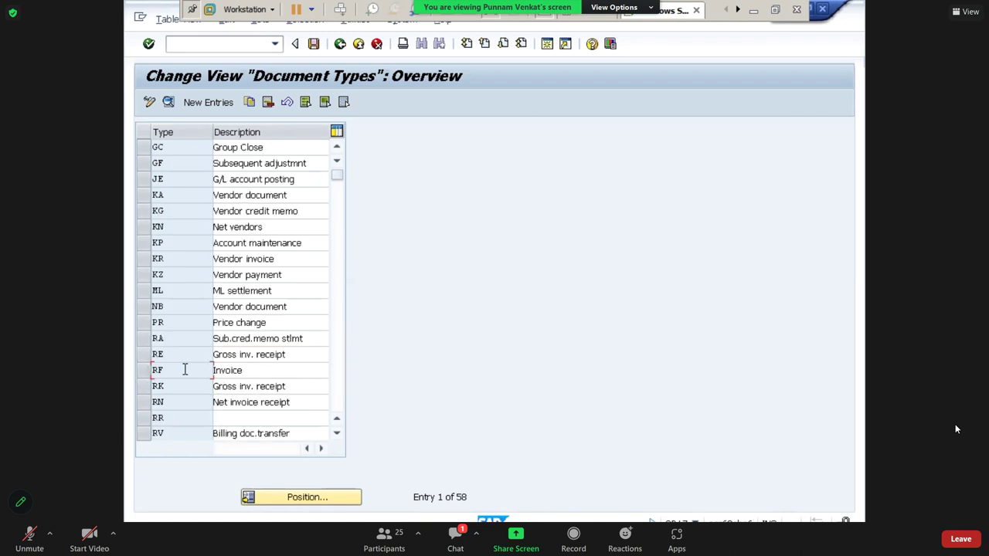
pyautogui.scroll(-6, 185, 370)
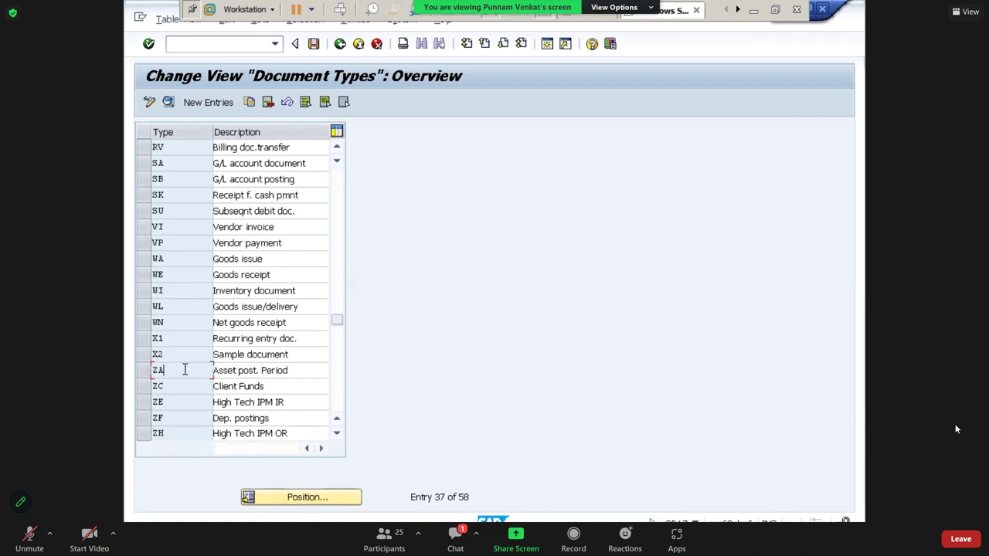
pyautogui.scroll(6, 185, 370)
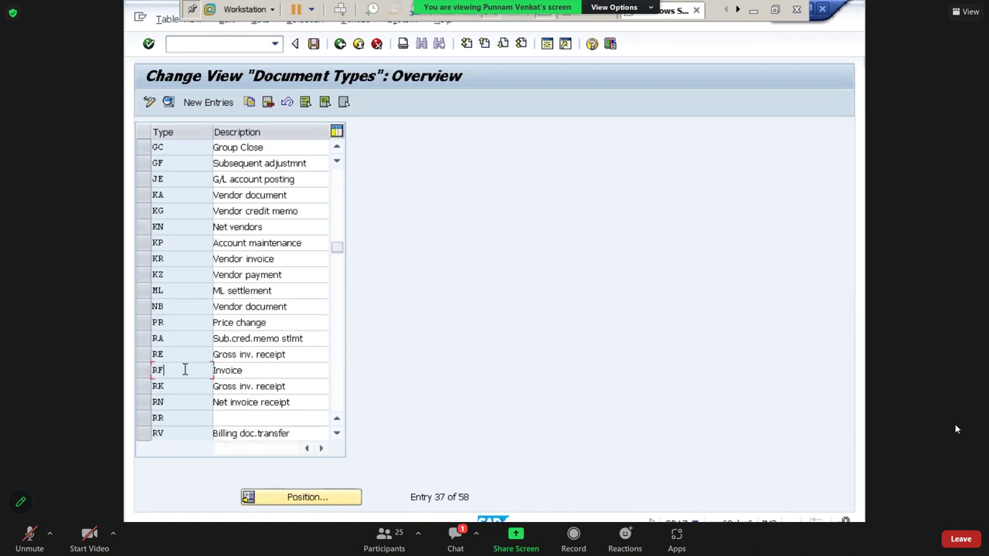
pyautogui.click(146, 259)
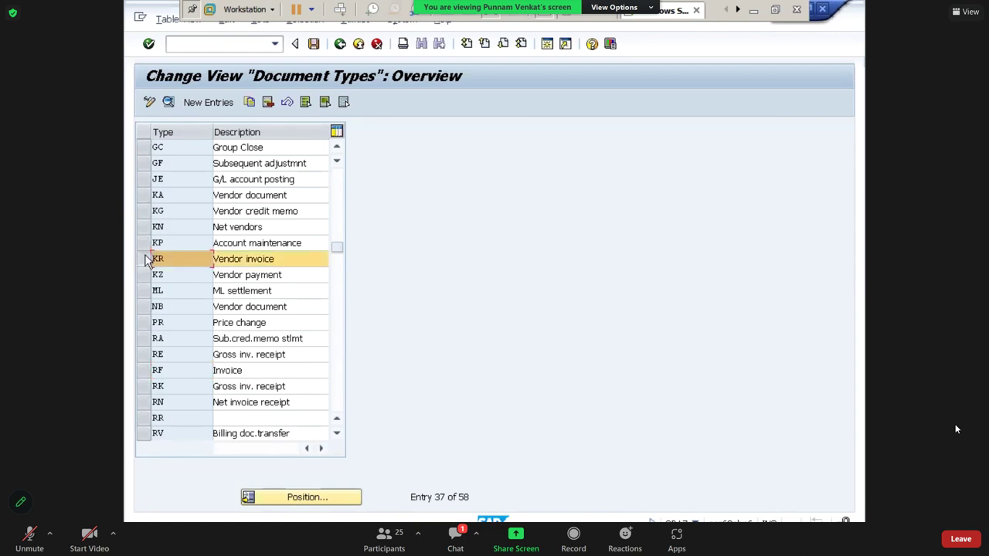
pyautogui.click(146, 276)
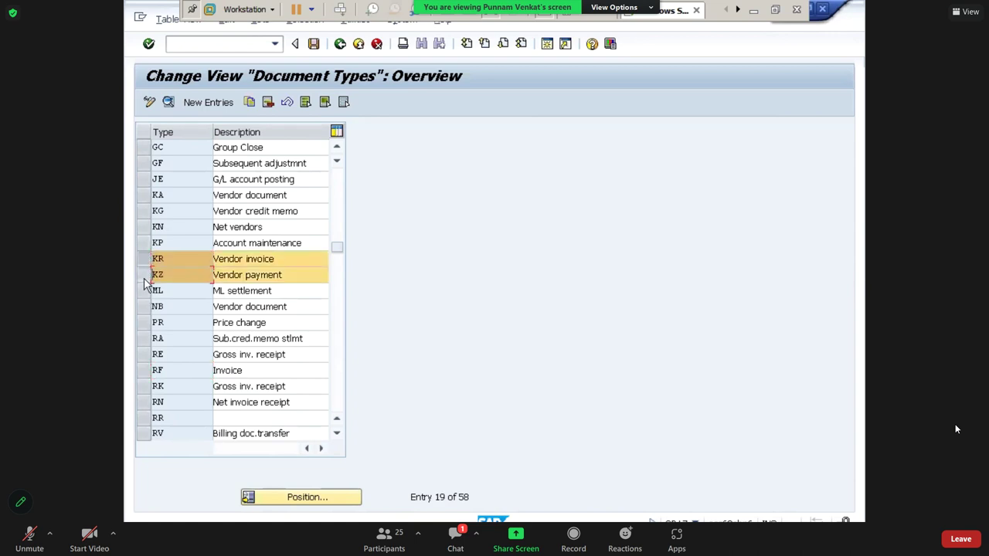
pyautogui.click(144, 258)
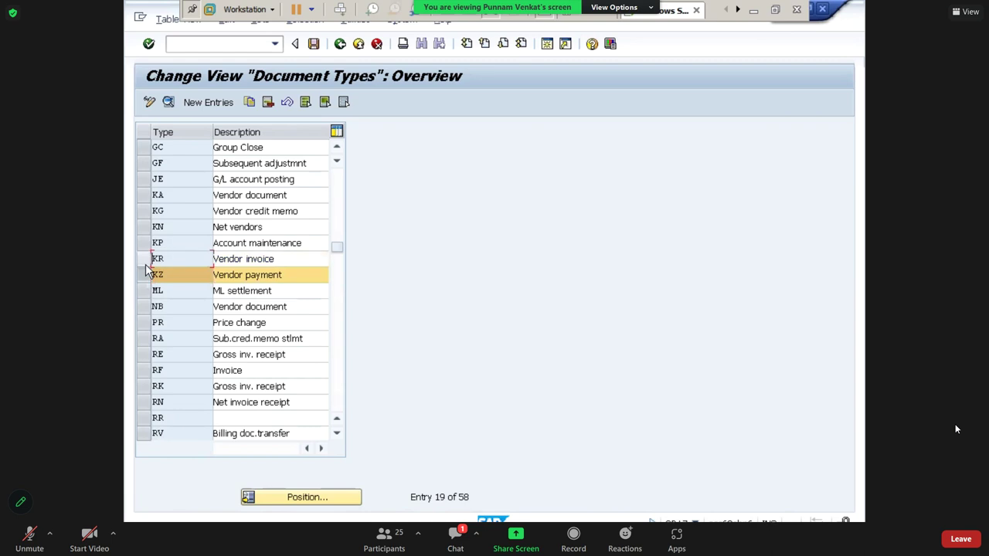
pyautogui.click(146, 278)
# Locate document type SA in the overview and highlight its G/L account document description
pyautogui.click(158, 340)
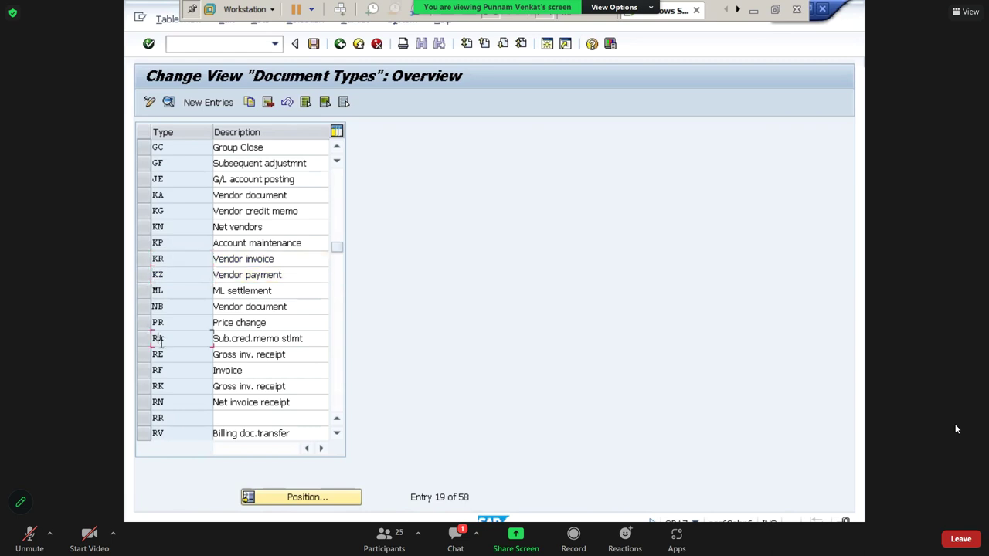
pyautogui.scroll(-3, 163, 350)
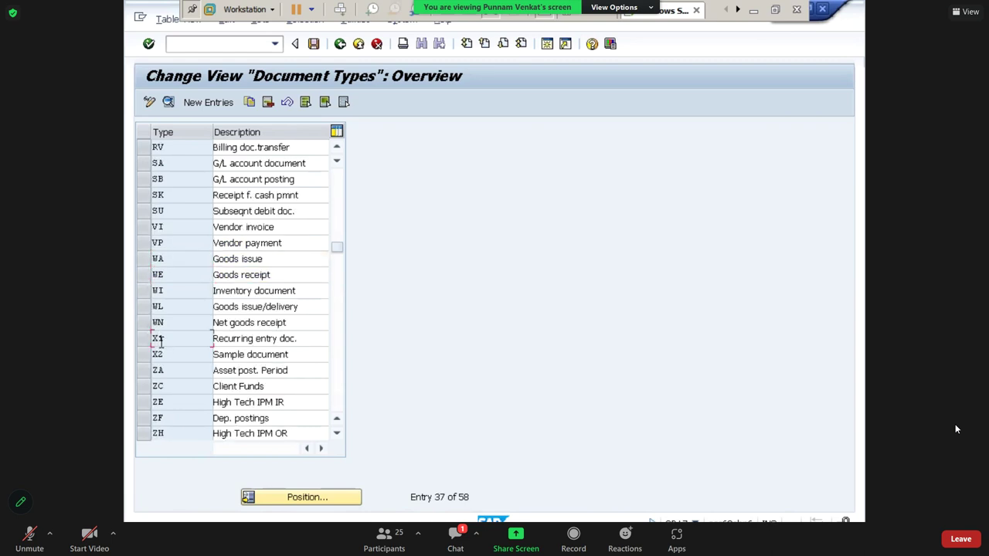
pyautogui.click(143, 163)
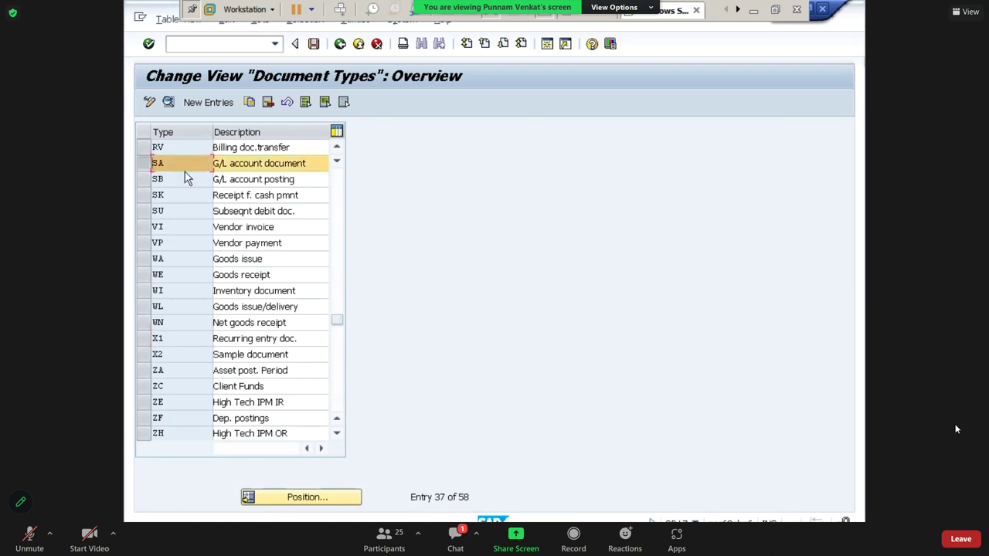
pyautogui.moveTo(313, 166); pyautogui.dragTo(263, 163)
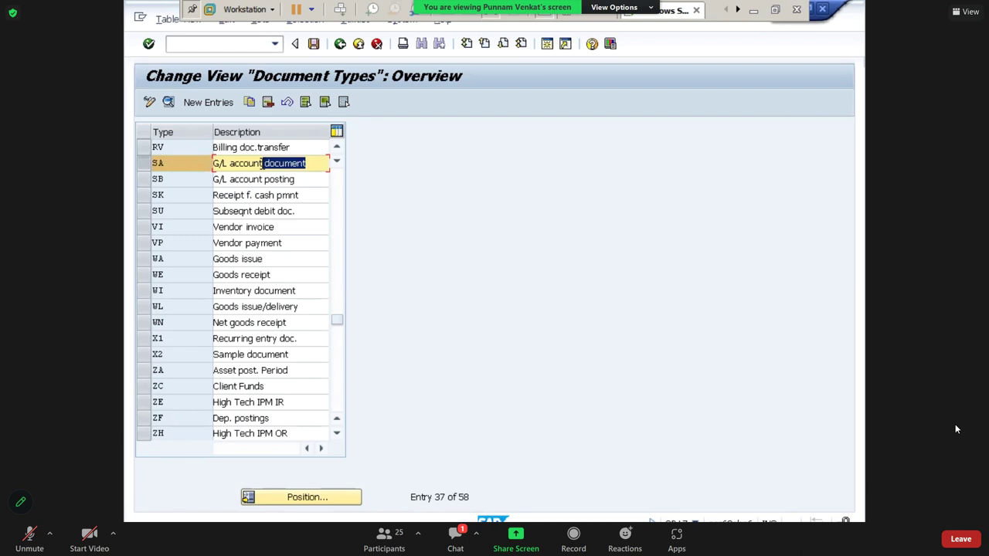
pyautogui.moveTo(312, 165); pyautogui.dragTo(209, 167)
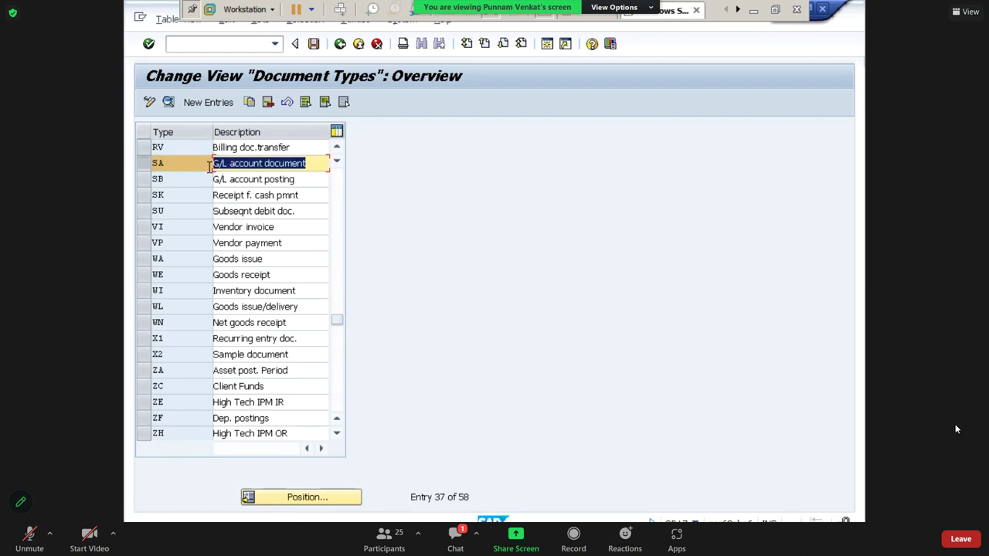
# Open the details of document type SA to check its number range, returning to the overview
pyautogui.click(153, 171)
pyautogui.doubleClick(153, 171)
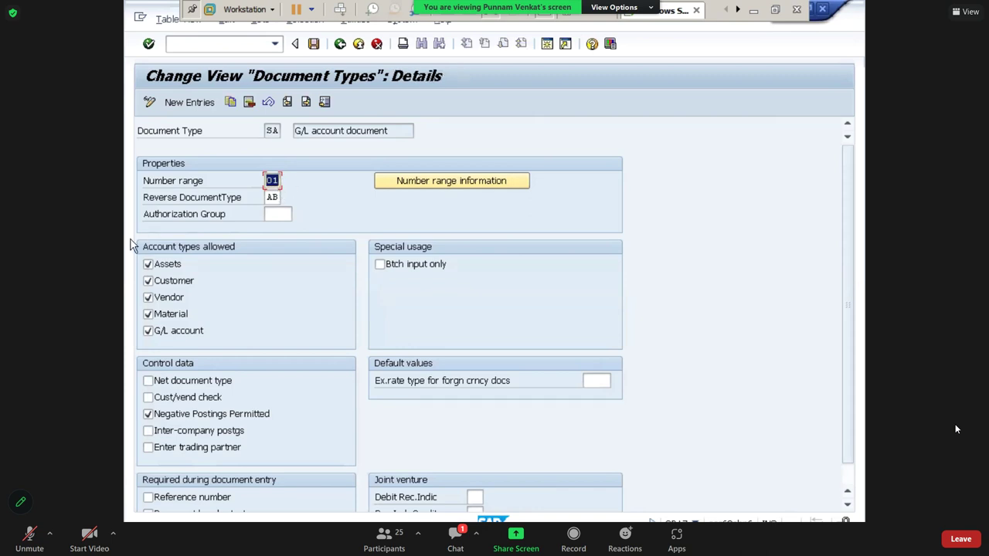
pyautogui.click(341, 44)
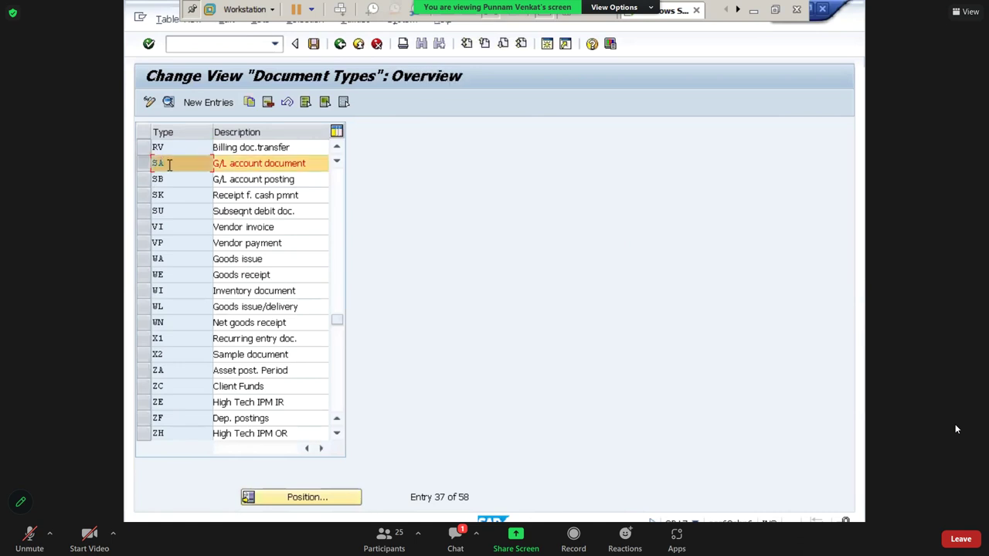
pyautogui.doubleClick(169, 164)
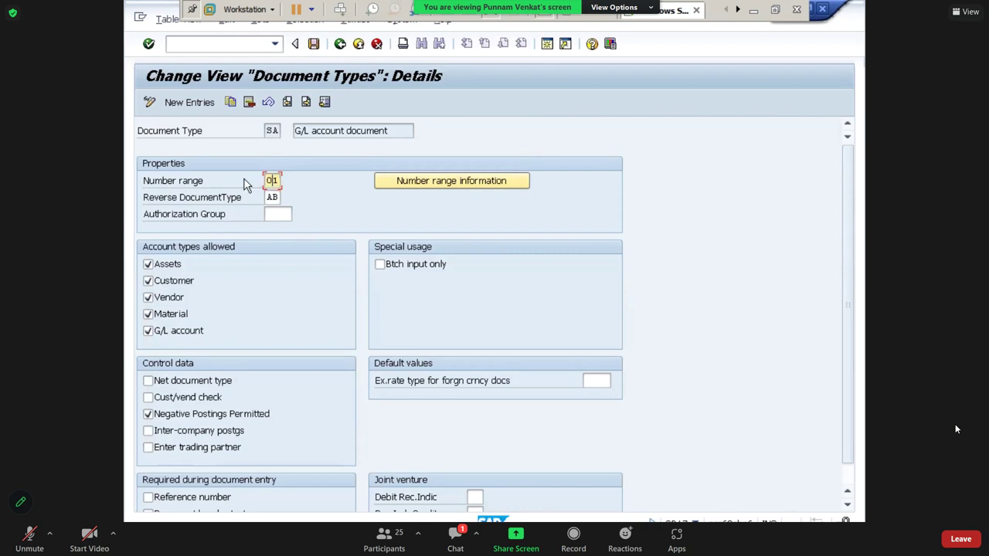
pyautogui.click(340, 43)
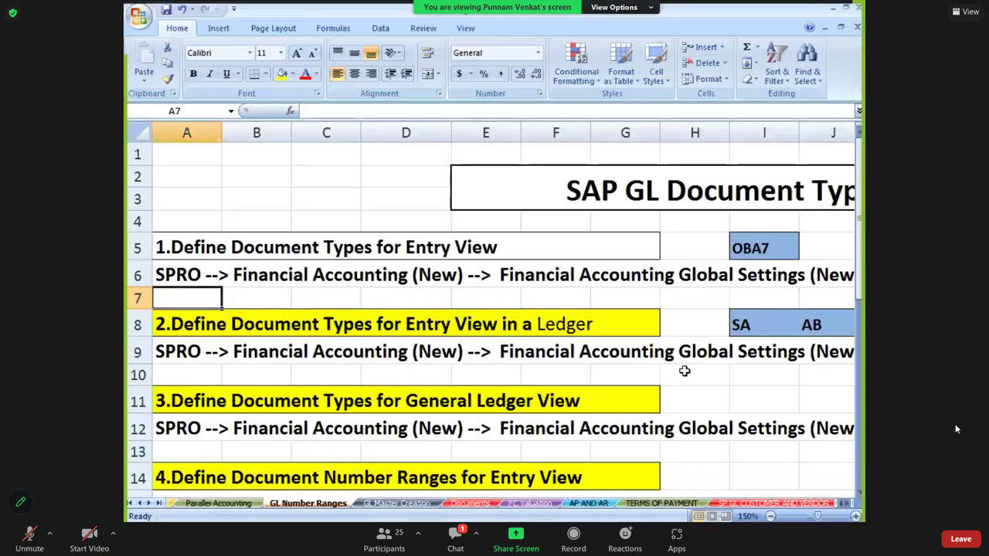
# Switch to Excel and record document type SA with number range 01 as text in cells U5 and V5 of GL Number Ranges
pyautogui.click(763, 374)
pyautogui.press('Right')
pyautogui.press('Right')
pyautogui.press('Right')
pyautogui.press('Right')
pyautogui.press('Right')
pyautogui.press('Right')
pyautogui.press('Right')
pyautogui.press('Right')
pyautogui.press('Right')
pyautogui.press('Right')
pyautogui.press('Right')
pyautogui.press('Right')
pyautogui.press('Right')
pyautogui.press('Right')
pyautogui.press('Right')
pyautogui.press('Right')
pyautogui.press('Right')
pyautogui.press('Right')
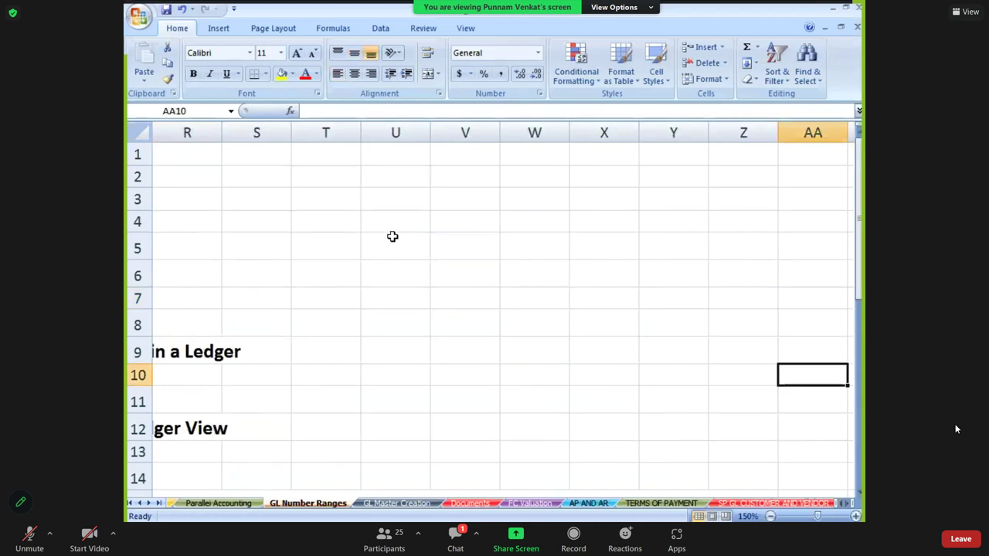
pyautogui.click(393, 237)
pyautogui.write('SA')
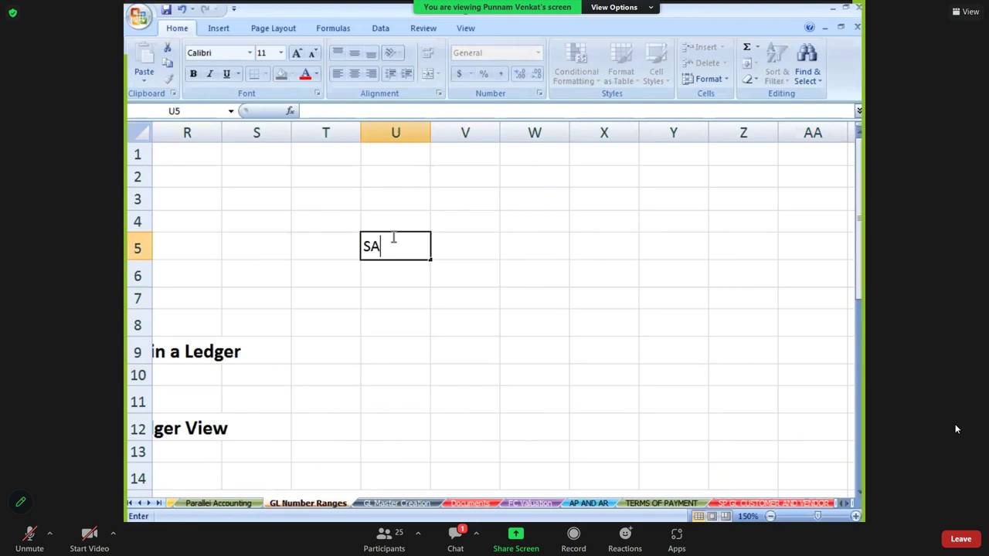
pyautogui.press('Right')
pyautogui.write("'01")
pyautogui.press('Return')
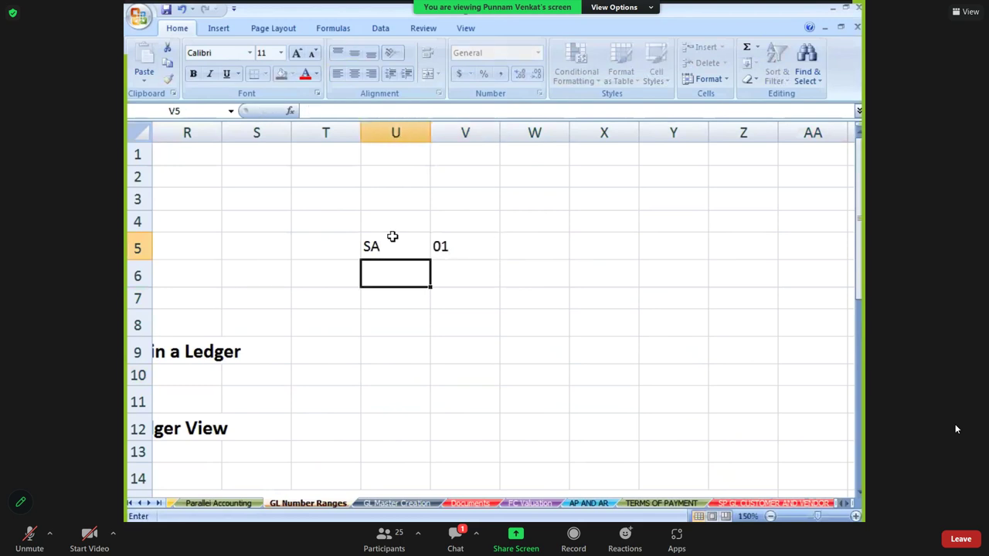
# Switch back to SAP and check the number range in the details of document type AB, returning to the overview
pyautogui.hotkey('alt', 'Tab')
pyautogui.press('Tab')
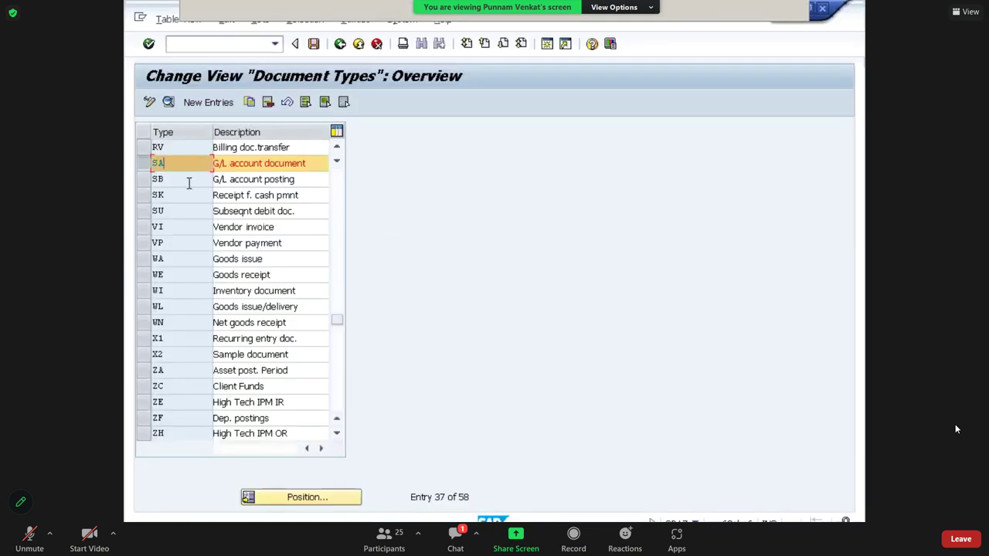
pyautogui.click(145, 168)
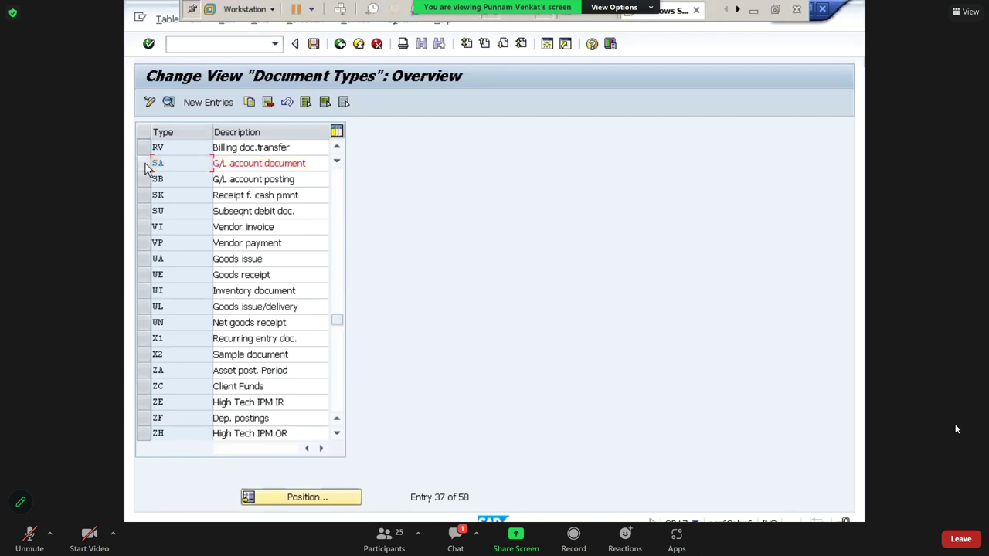
pyautogui.click(168, 179)
pyautogui.scroll(10, 168, 179)
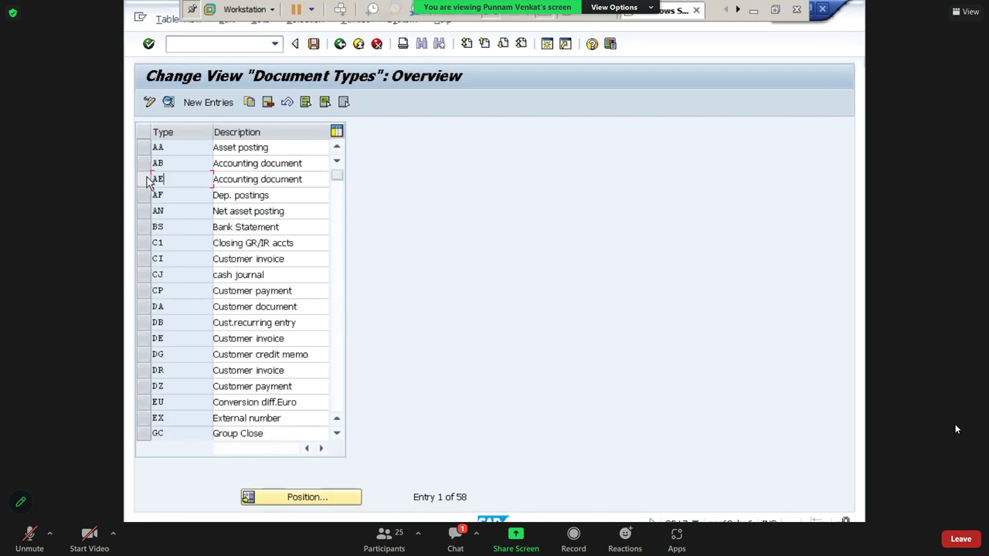
pyautogui.click(144, 163)
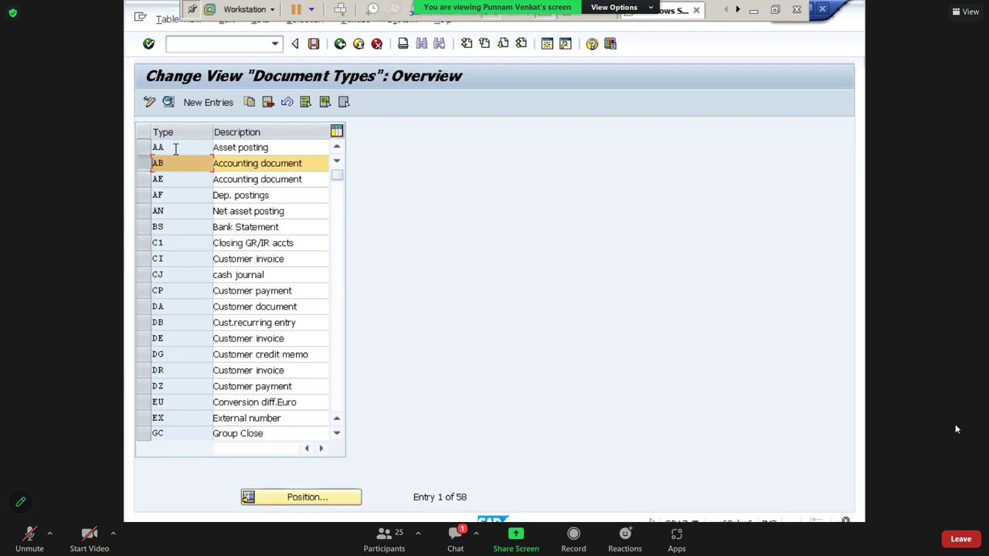
pyautogui.doubleClick(176, 165)
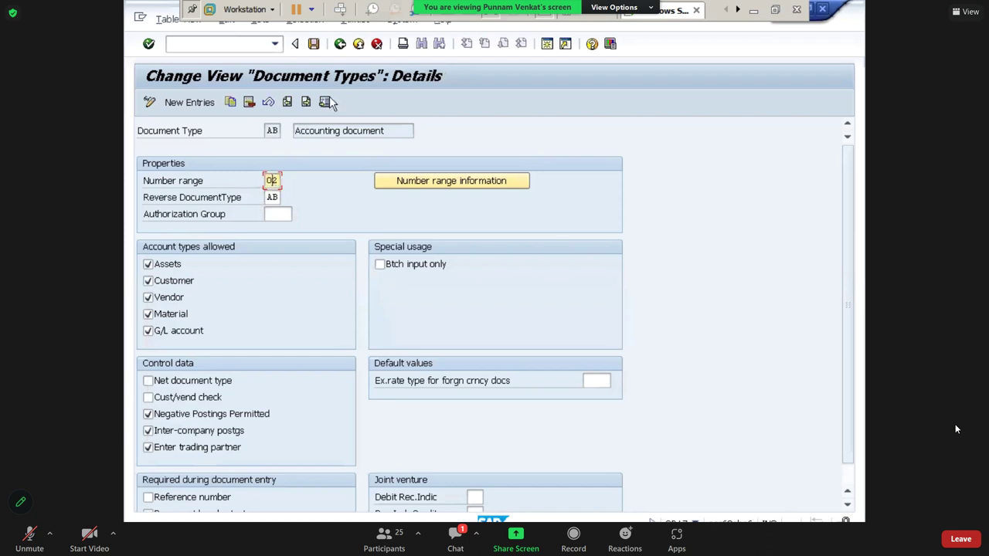
pyautogui.click(340, 44)
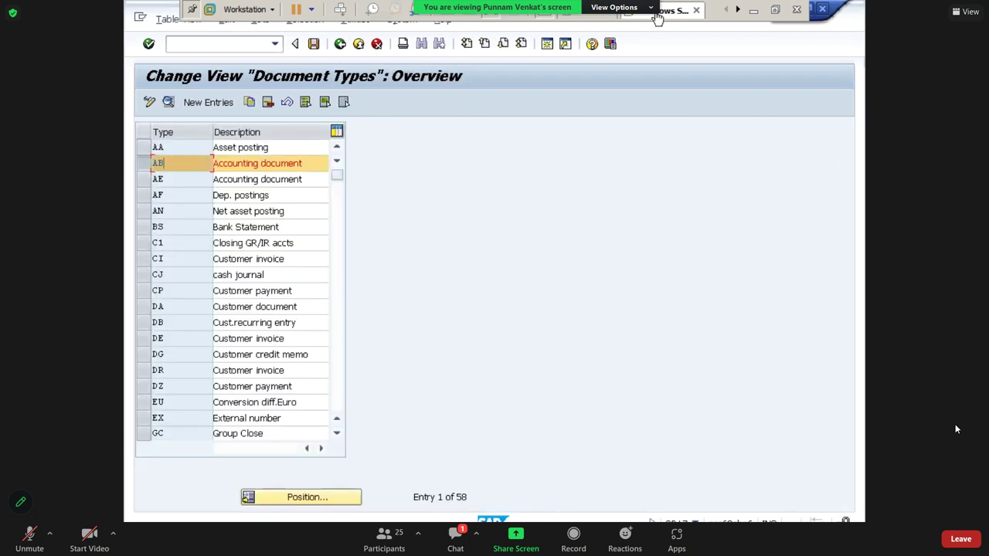
# Switch to Excel and enter document type AB in cell U6, below SA
pyautogui.click(753, 11)
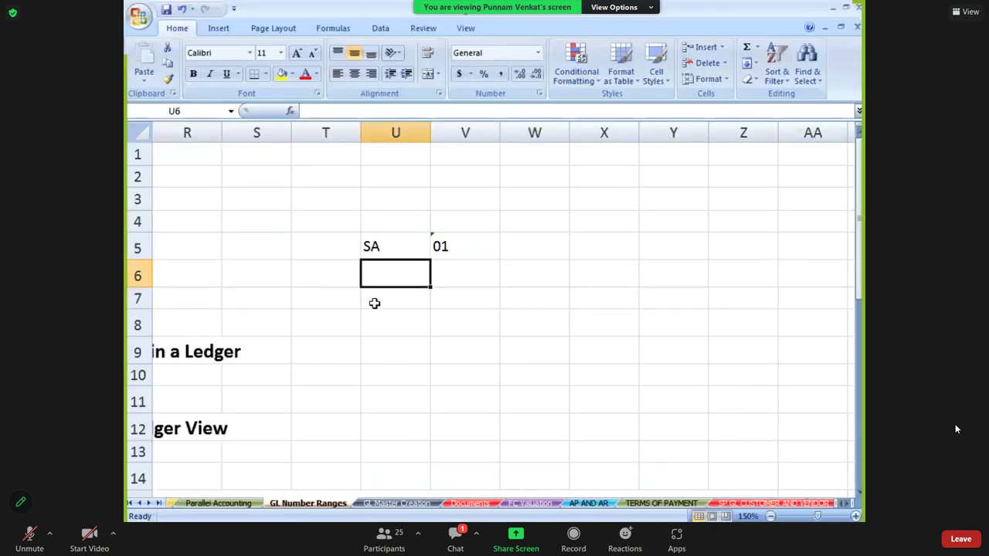
pyautogui.write('SA')
pyautogui.press('BackSpace')
pyautogui.press('BackSpace')
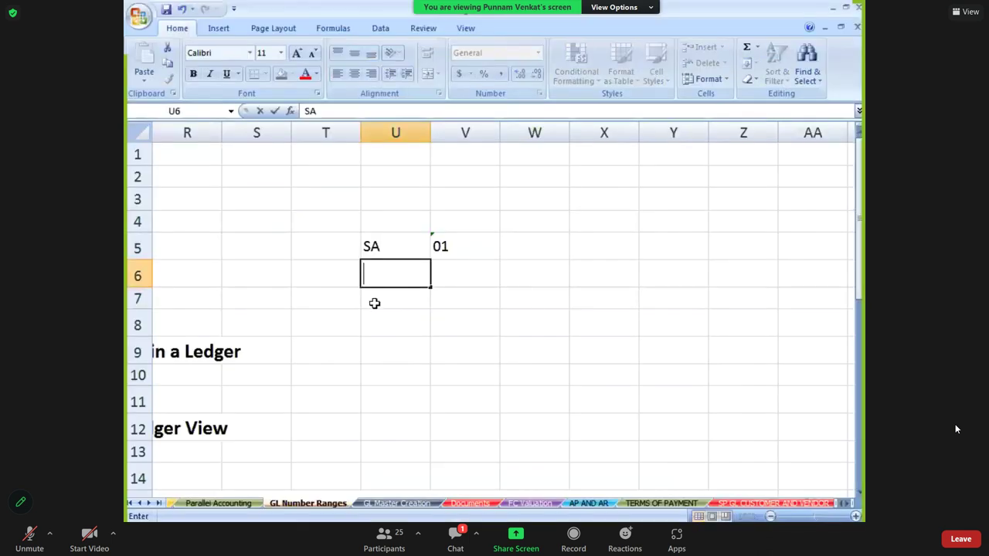
pyautogui.write('AB')
pyautogui.press('Tab')
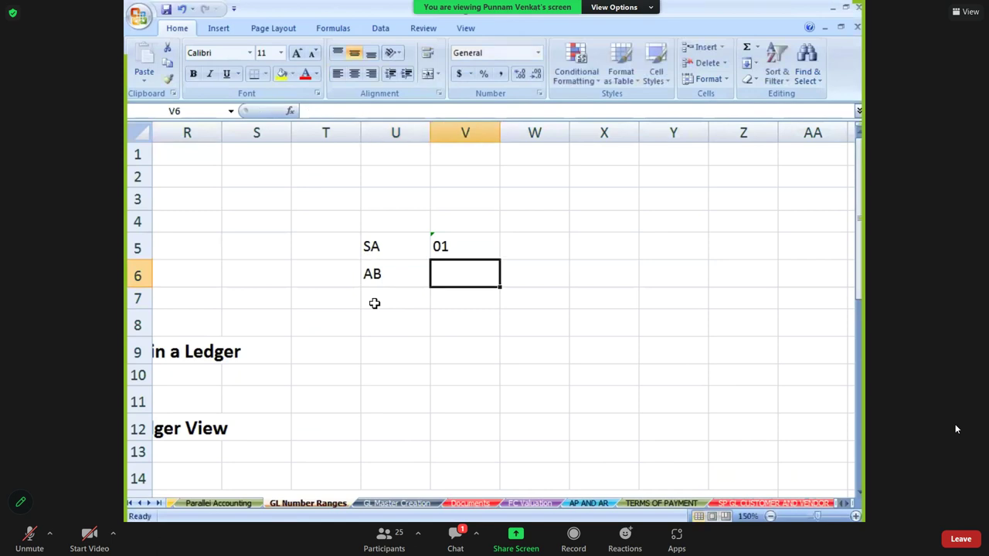
# Record number range 02 as text in cell V6 for document type AB
pyautogui.write('02')
pyautogui.press('Return')
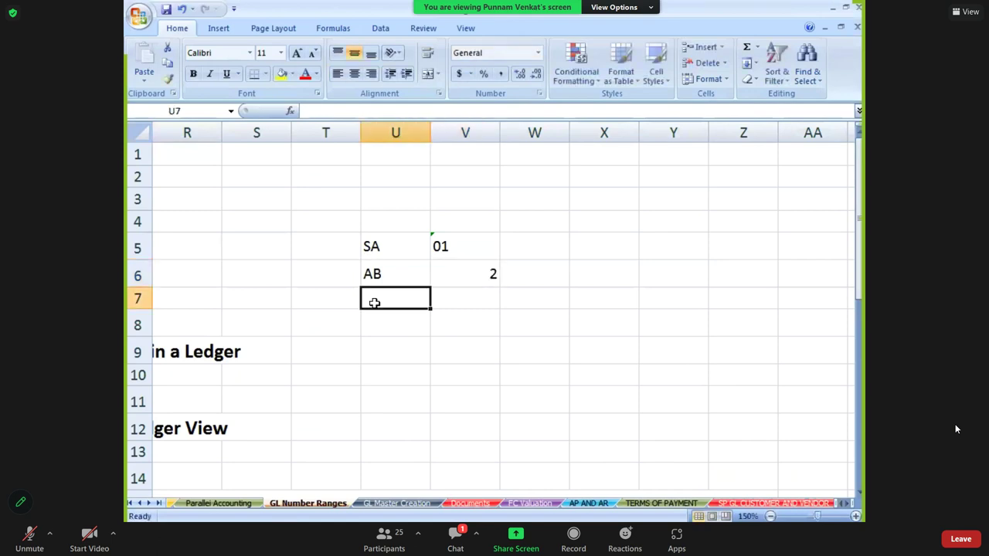
pyautogui.press('Up')
pyautogui.press('Right')
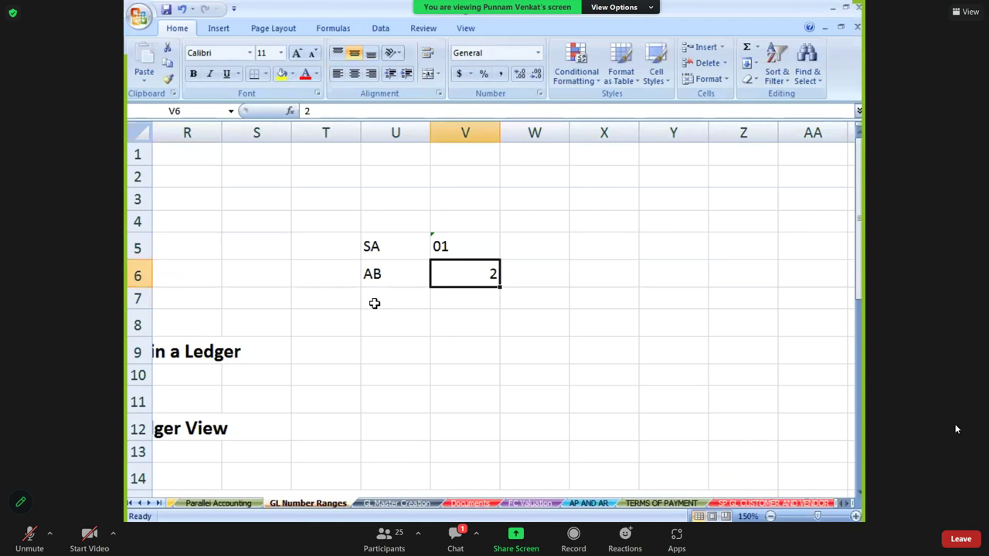
pyautogui.write("'02")
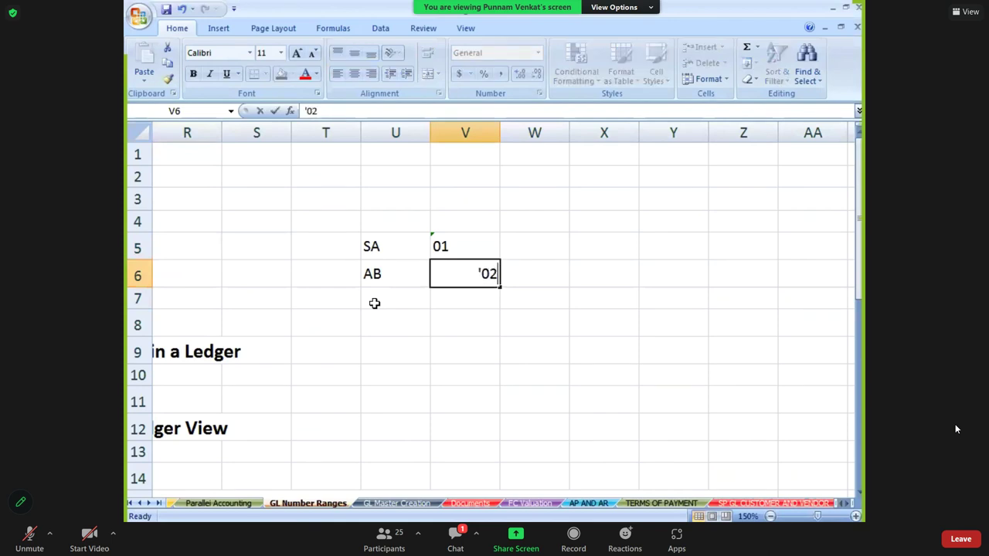
pyautogui.hotkey('ctrl', 'Return')
# Enter the SA number interval "01000000 TO 010999999" as text in cell W5
pyautogui.press('Up')
pyautogui.press('Right')
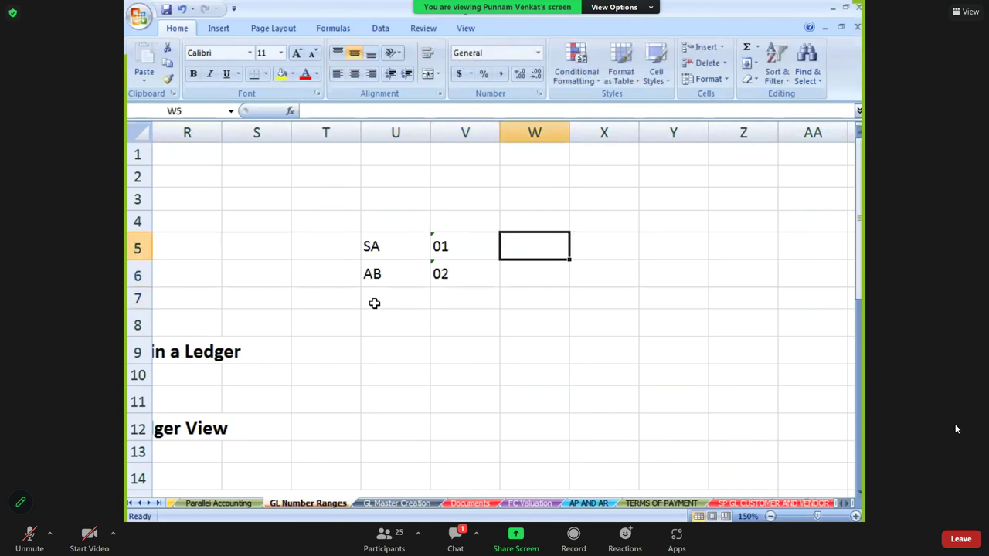
pyautogui.write('01')
pyautogui.press('BackSpace')
pyautogui.press('BackSpace')
pyautogui.write("'")
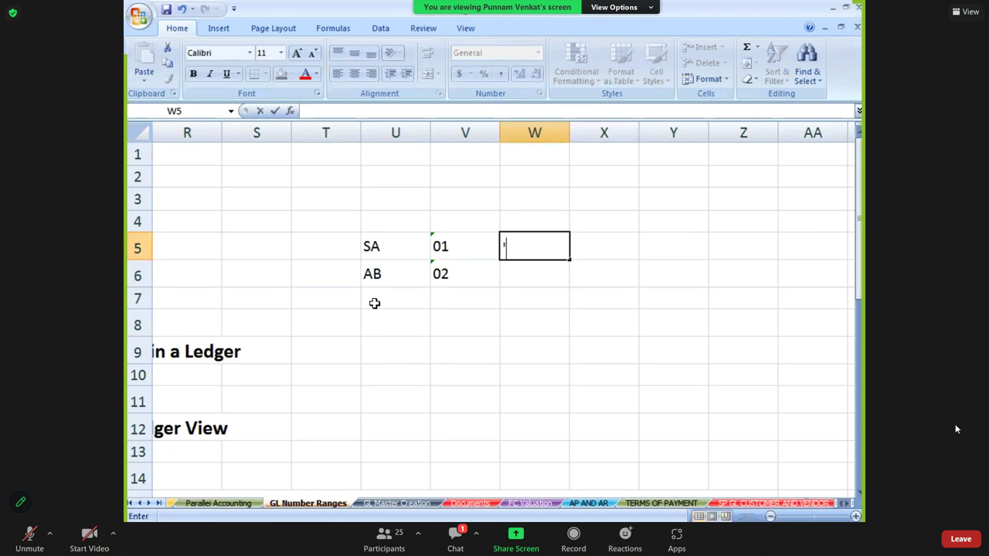
pyautogui.write('01000')
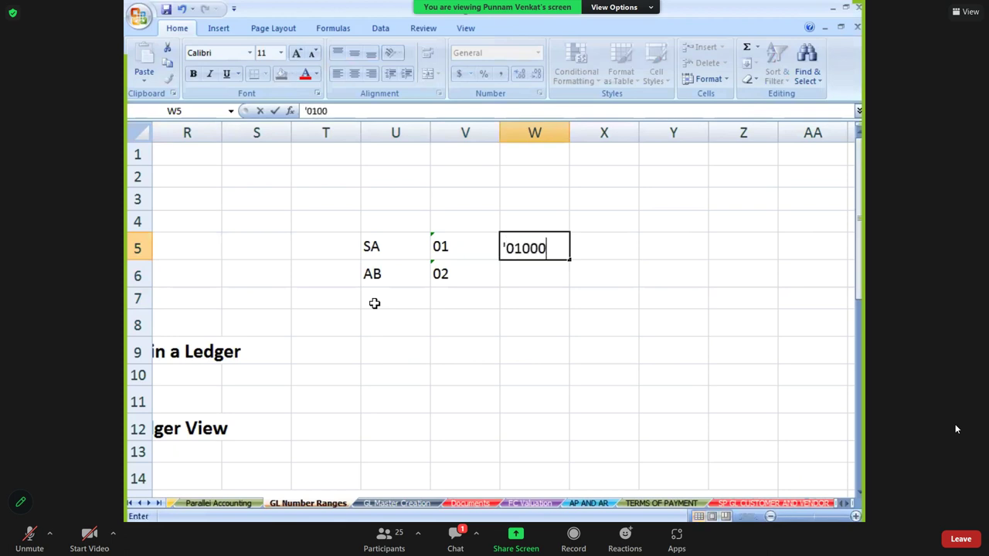
pyautogui.write('000 TO ')
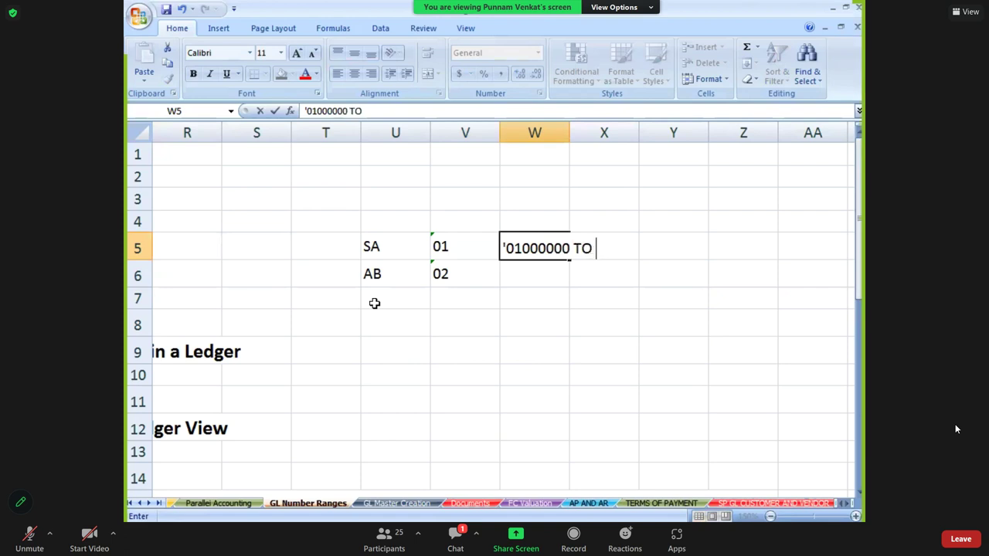
pyautogui.write('01')
pyautogui.write('0999999')
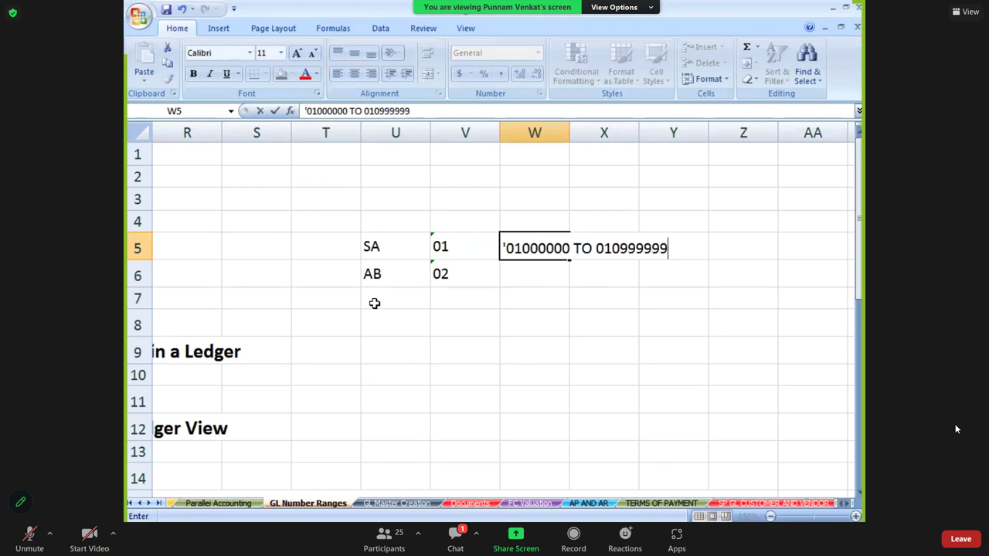
pyautogui.press('Return')
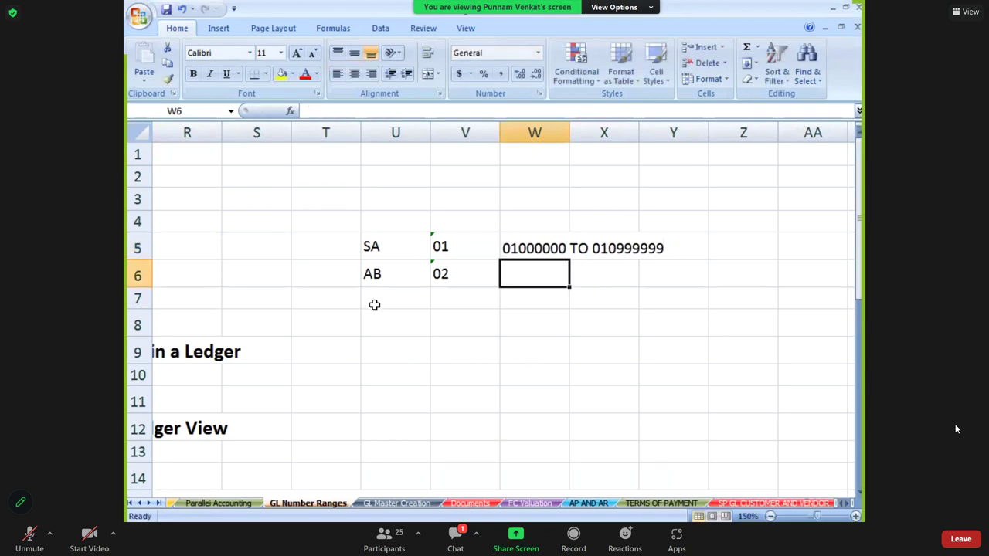
# Enter the AB number interval "02000000 T0 02099999" as text in cell W6
pyautogui.click(539, 248)
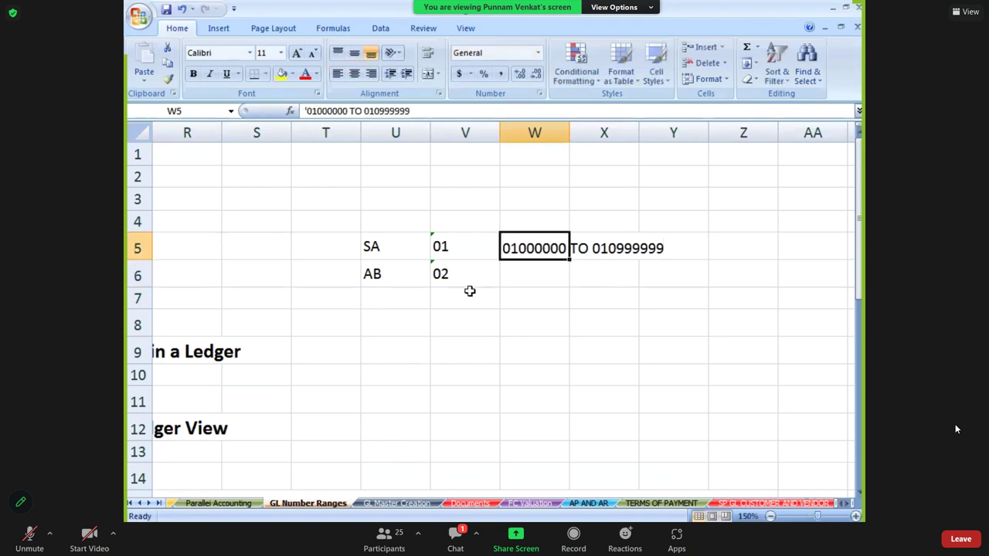
pyautogui.click(371, 283)
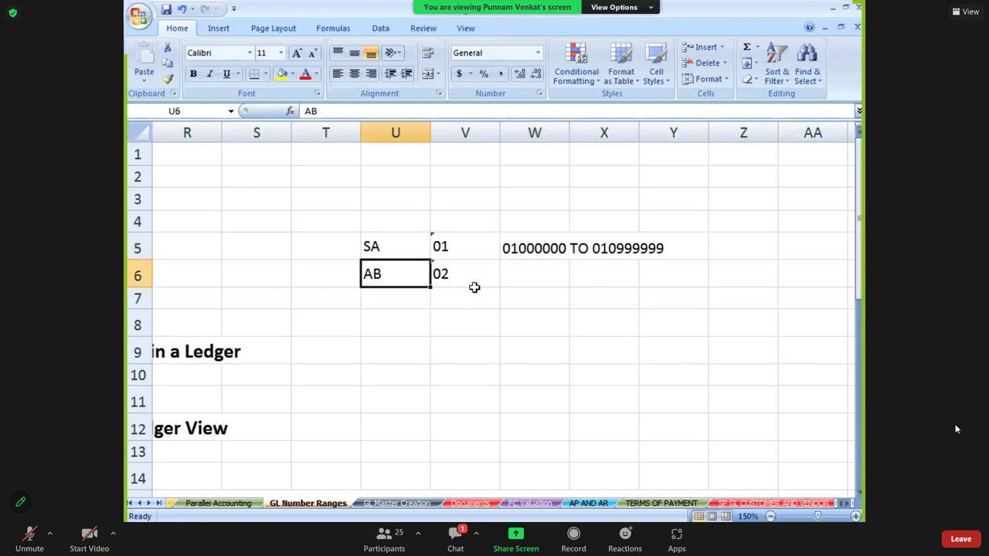
pyautogui.click(527, 276)
pyautogui.write("'0")
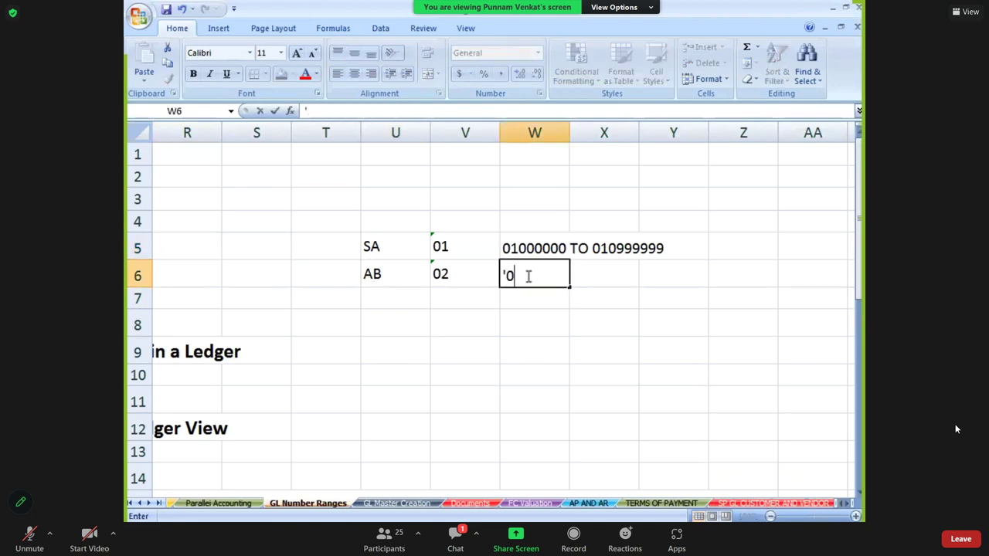
pyautogui.write('2000000 ')
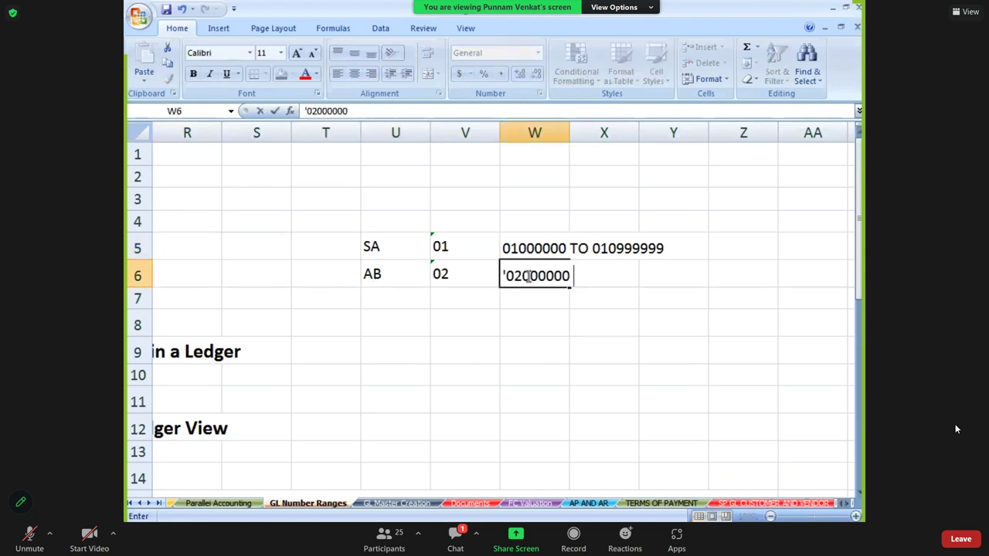
pyautogui.write('T0 02099999')
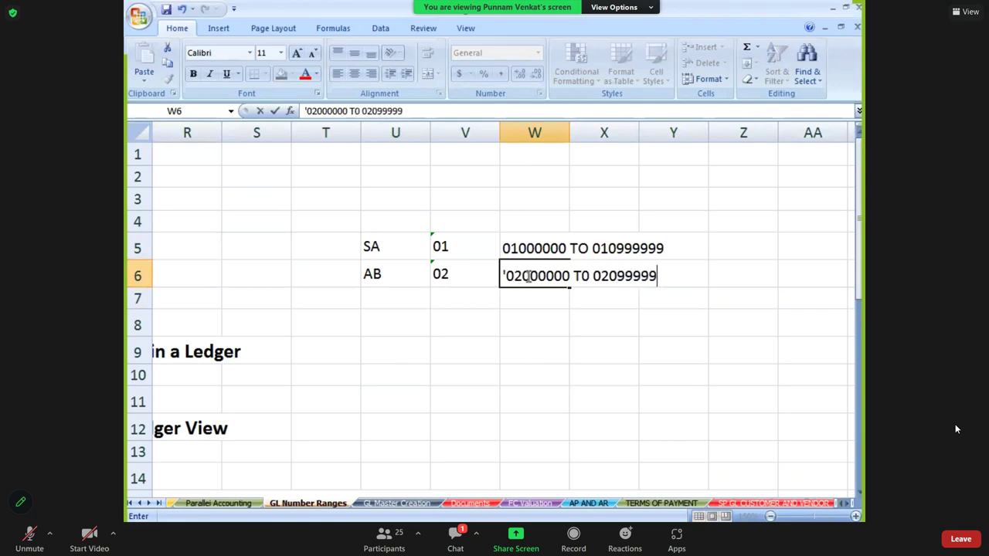
pyautogui.click(550, 355)
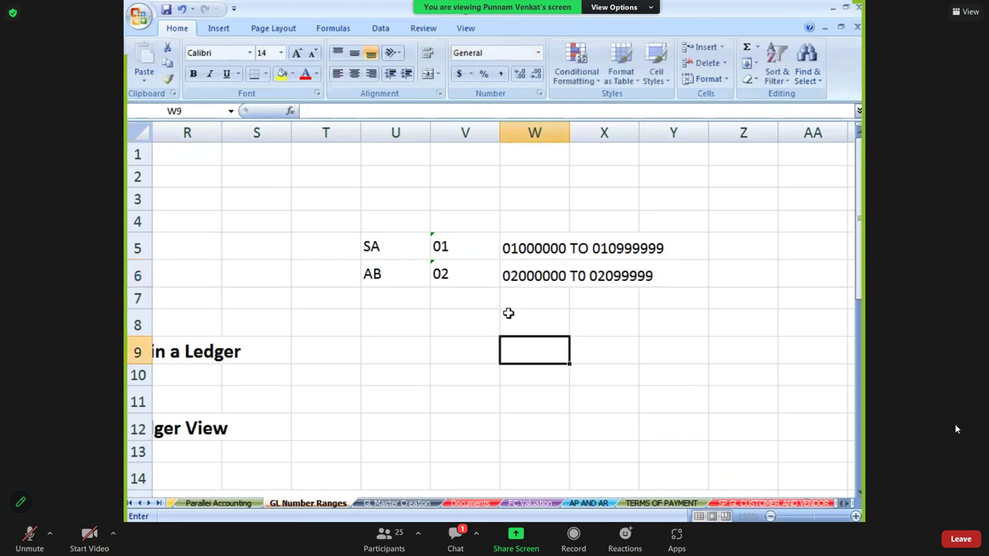
# Compare the number intervals of document types SA and AB in cells W5 and W6
pyautogui.click(512, 250)
pyautogui.click(525, 278)
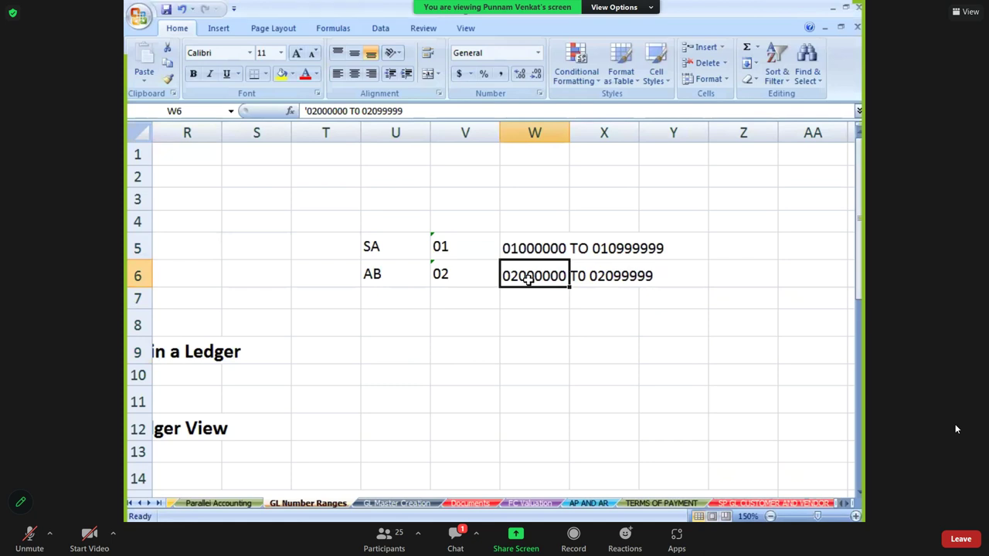
pyautogui.click(420, 299)
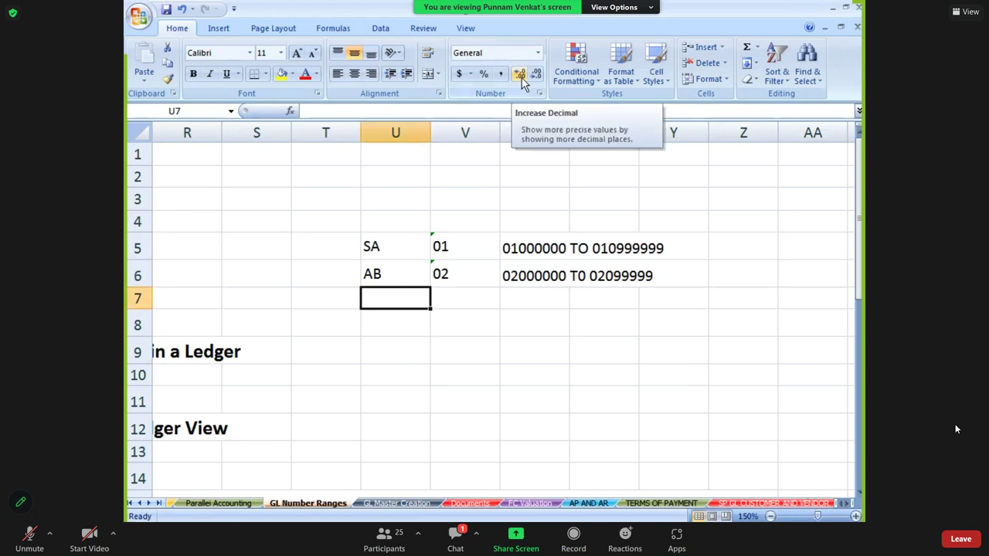
pyautogui.click(523, 251)
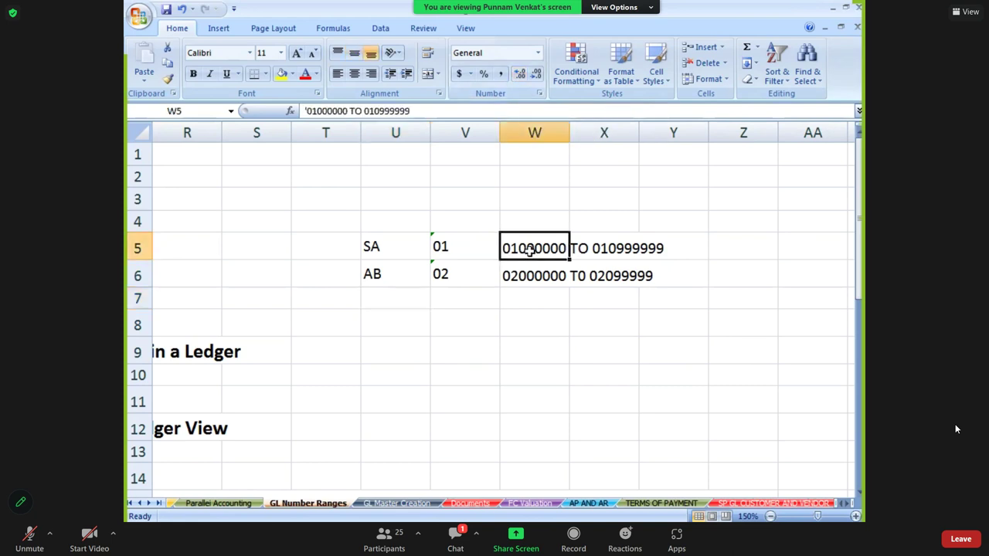
pyautogui.click(513, 299)
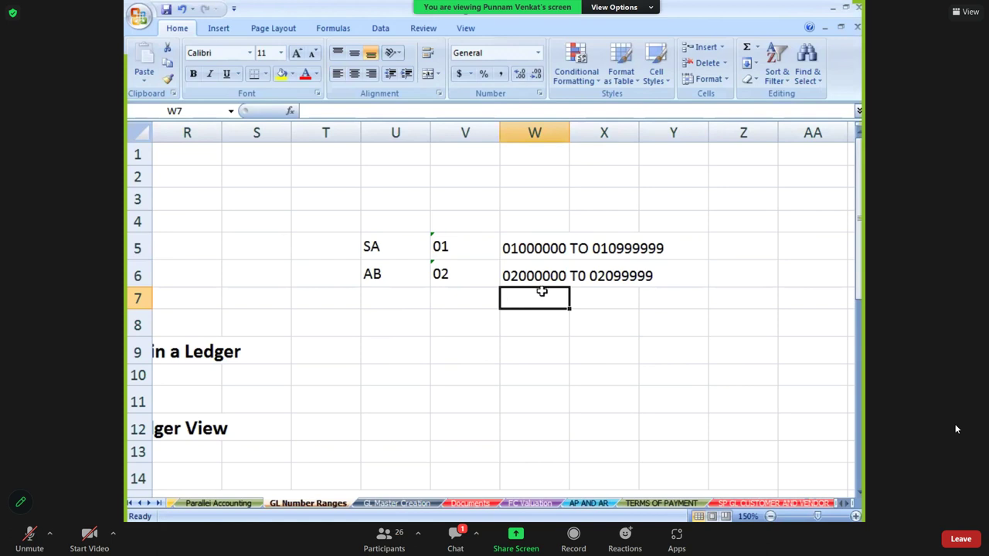
pyautogui.click(541, 280)
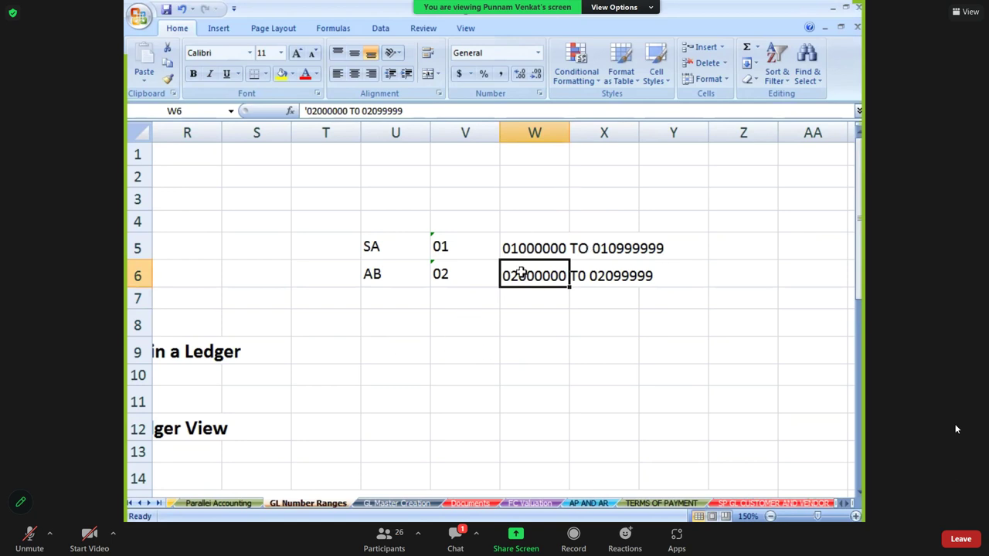
# Add the heading "Entry view" in cell U10, below the document type list
pyautogui.click(426, 392)
pyautogui.click(411, 371)
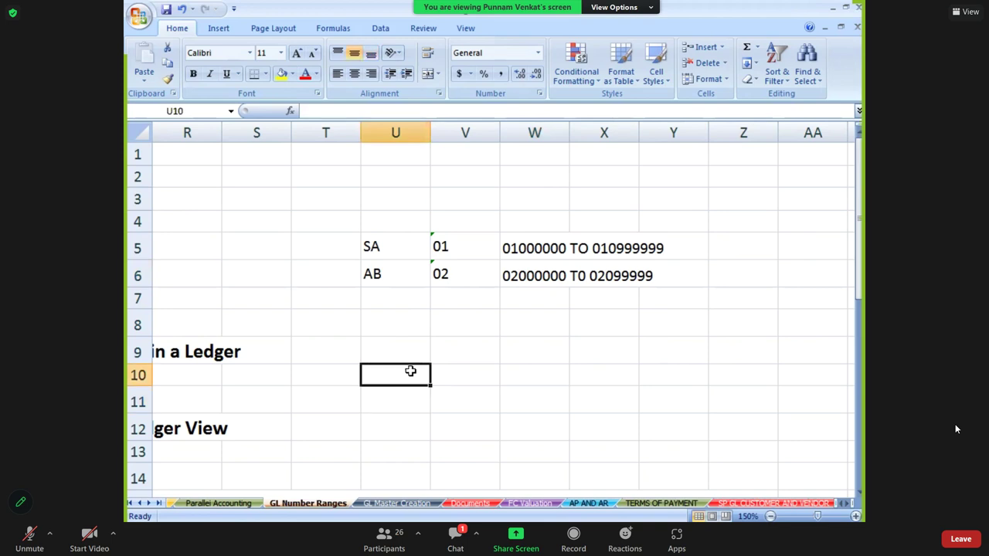
pyautogui.write('Entry ')
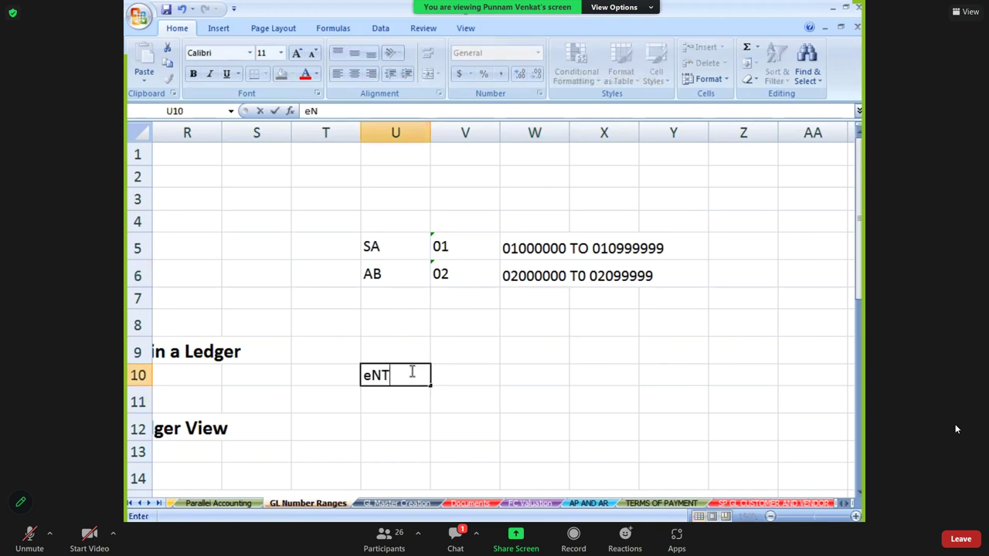
pyautogui.write('view')
pyautogui.press('BackSpace')
pyautogui.write('w')
pyautogui.press('Tab')
# Add the heading "GL View" in cell X10, on the same row as the Entry view heading
pyautogui.press('Tab')
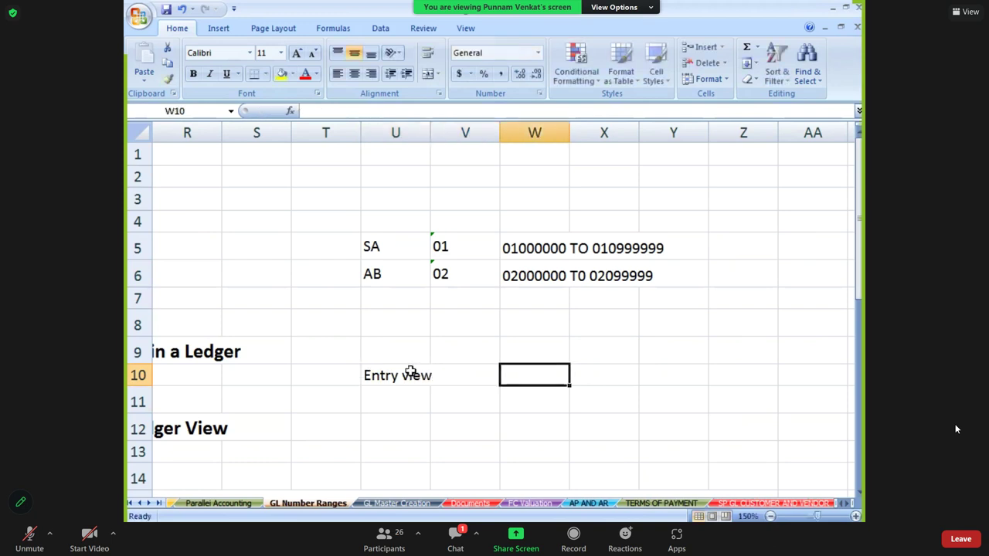
pyautogui.press('Tab')
pyautogui.write('gG')
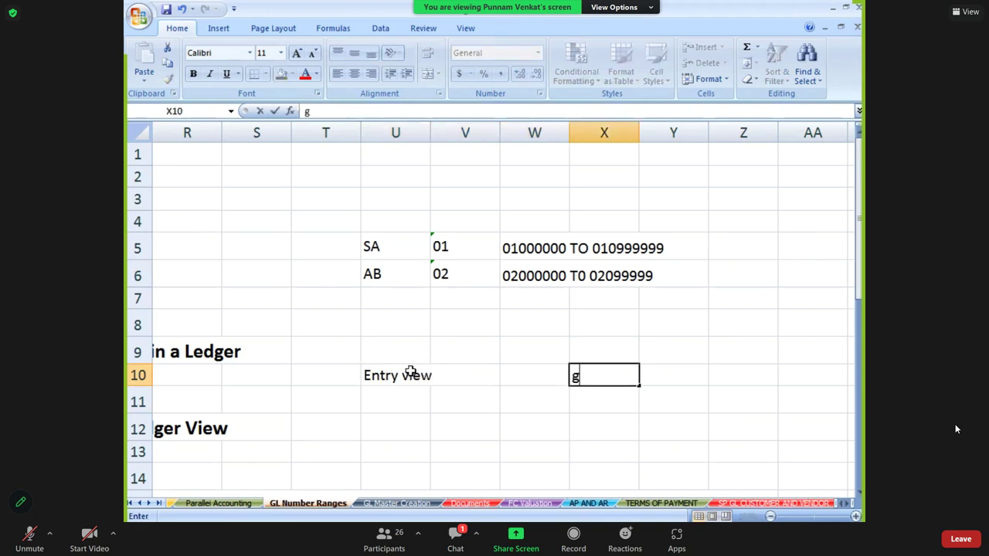
pyautogui.press('BackSpace')
pyautogui.press('BackSpace')
pyautogui.write('GL vIW')
pyautogui.press('BackSpace')
pyautogui.press('BackSpace')
pyautogui.press('BackSpace')
pyautogui.write('View')
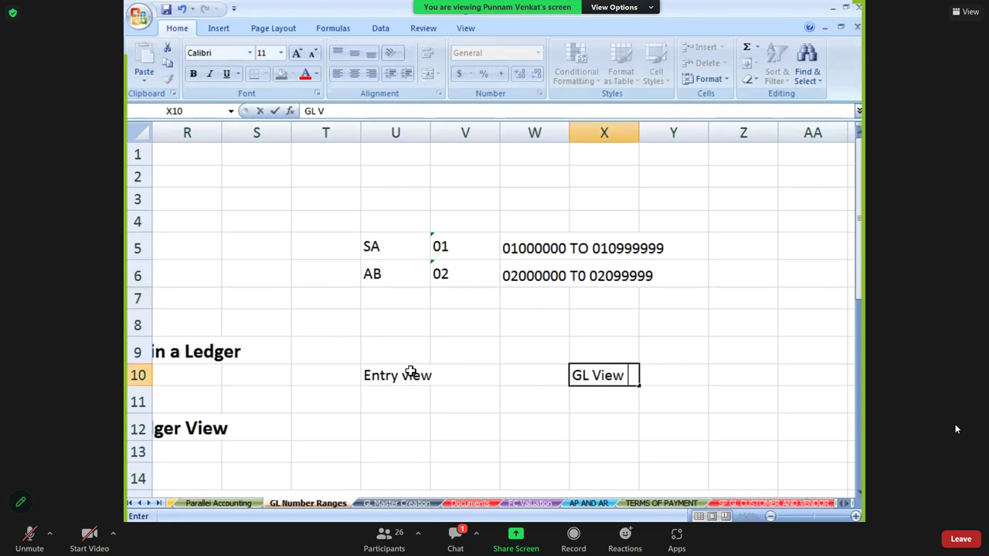
pyautogui.press('Return')
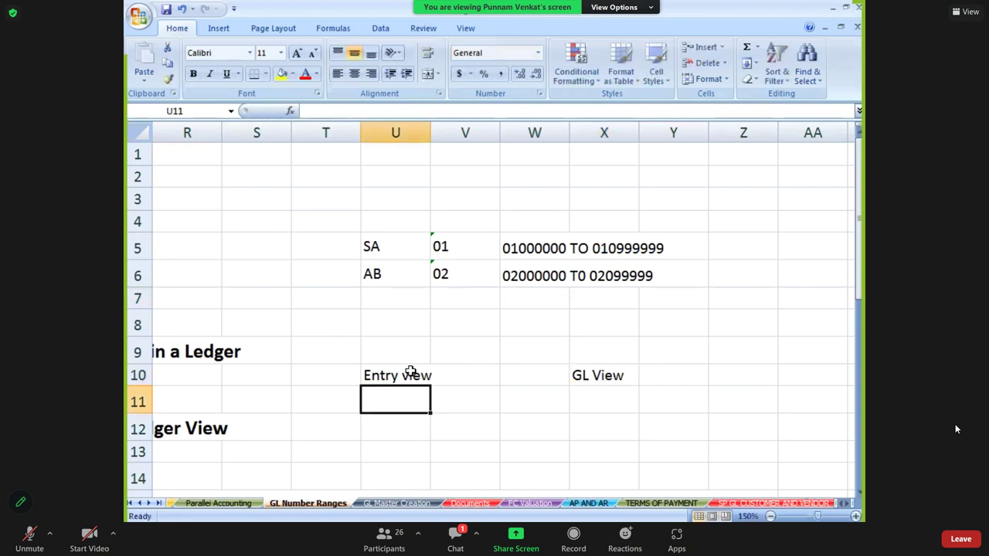
# Enter the ledger code 0L as text in cell V12, two rows below the Entry view heading
pyautogui.click(410, 371)
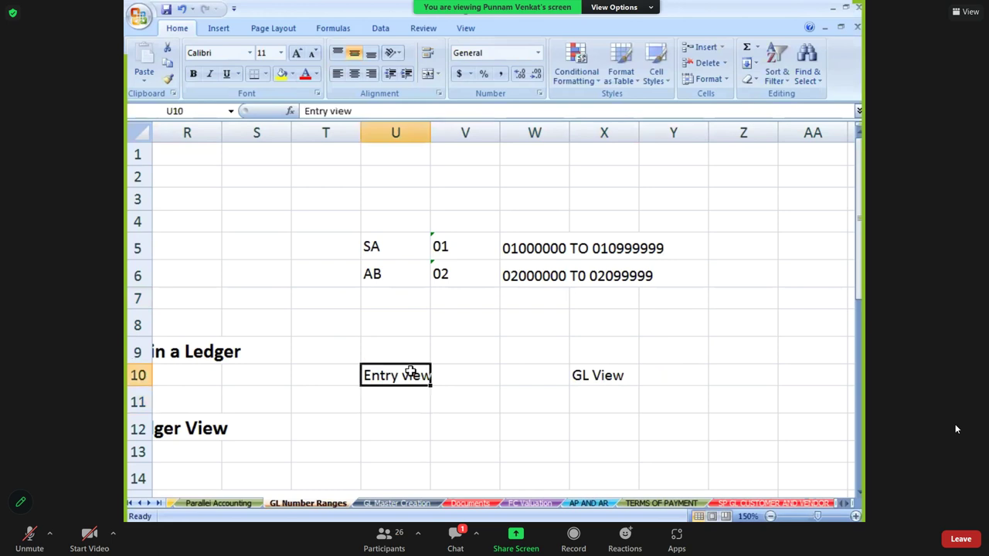
pyautogui.click(600, 382)
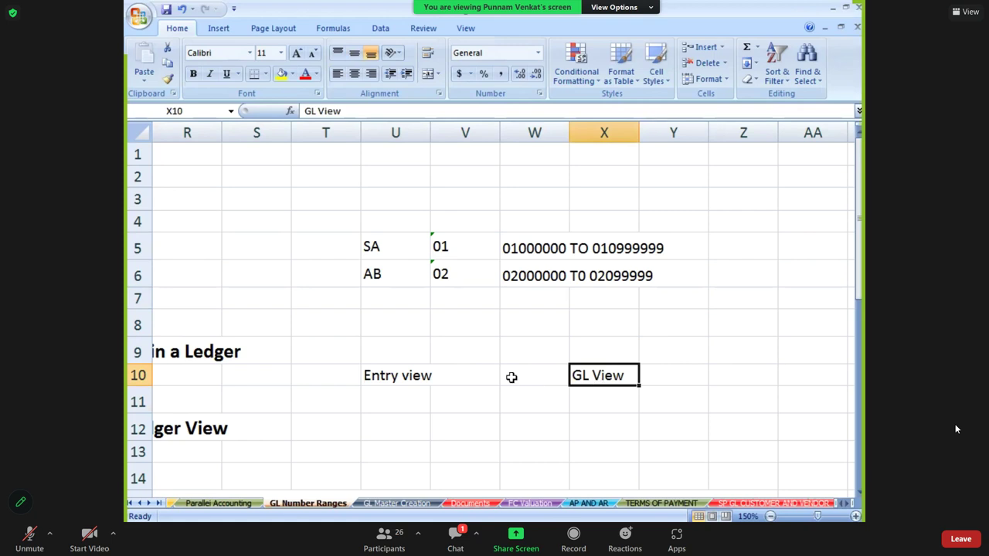
pyautogui.click(415, 421)
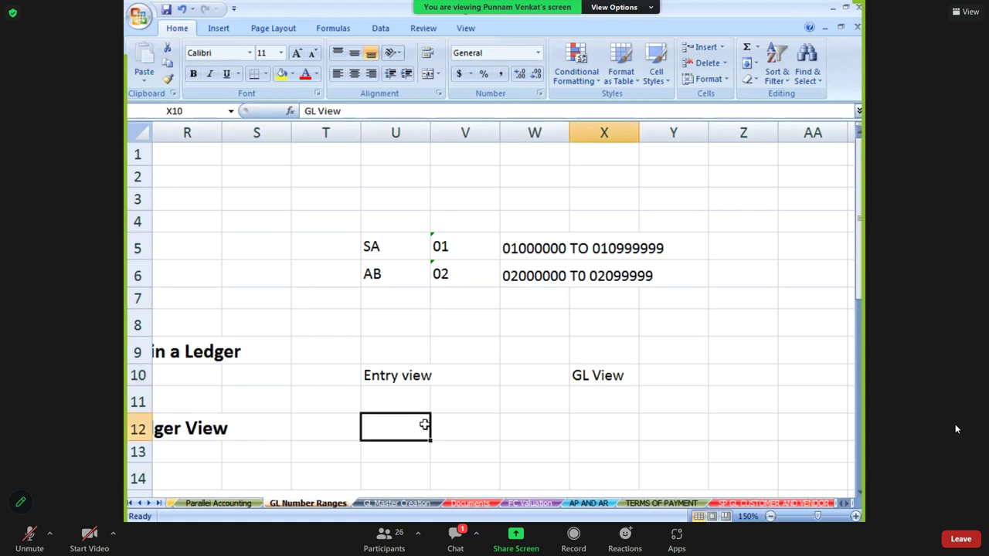
pyautogui.click(447, 427)
pyautogui.write("'0L")
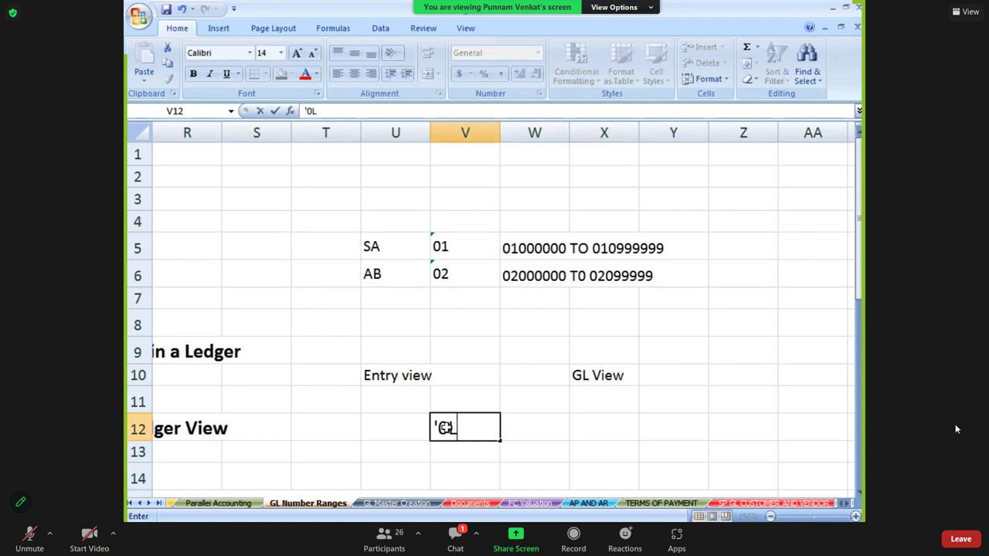
pyautogui.press('Return')
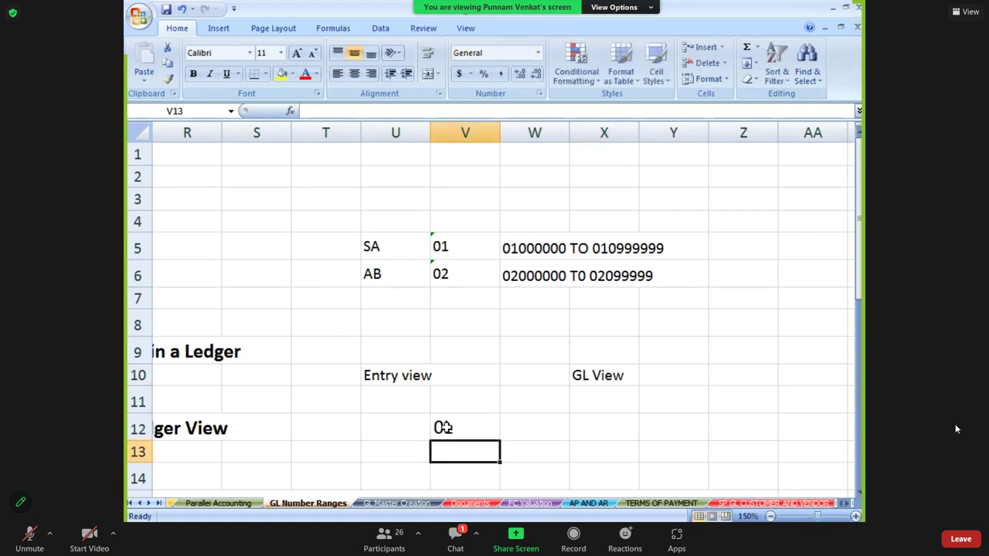
# Enter the ledger codes P7 in cell W12 and P8 in cell X12, beside 0L
pyautogui.click(443, 428)
pyautogui.press('Right')
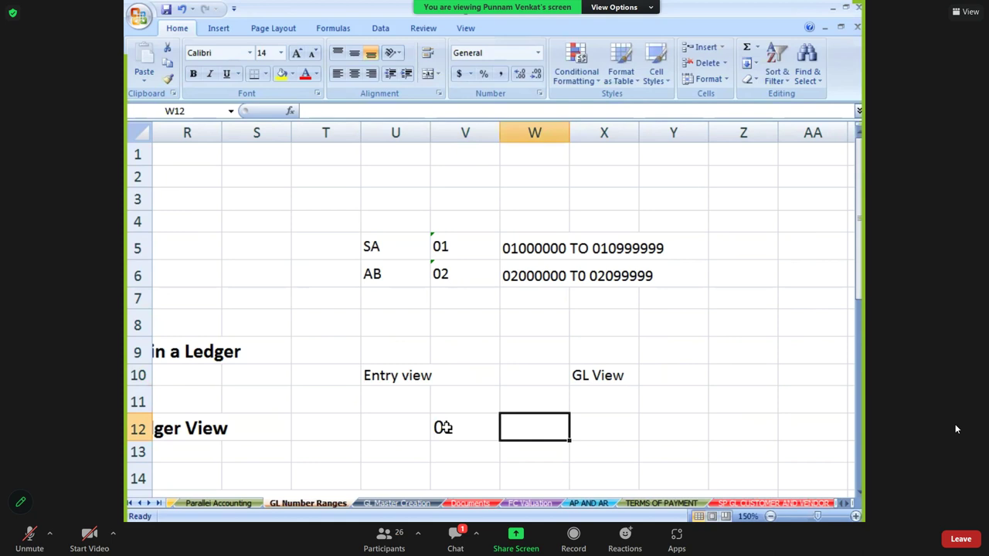
pyautogui.write('P7')
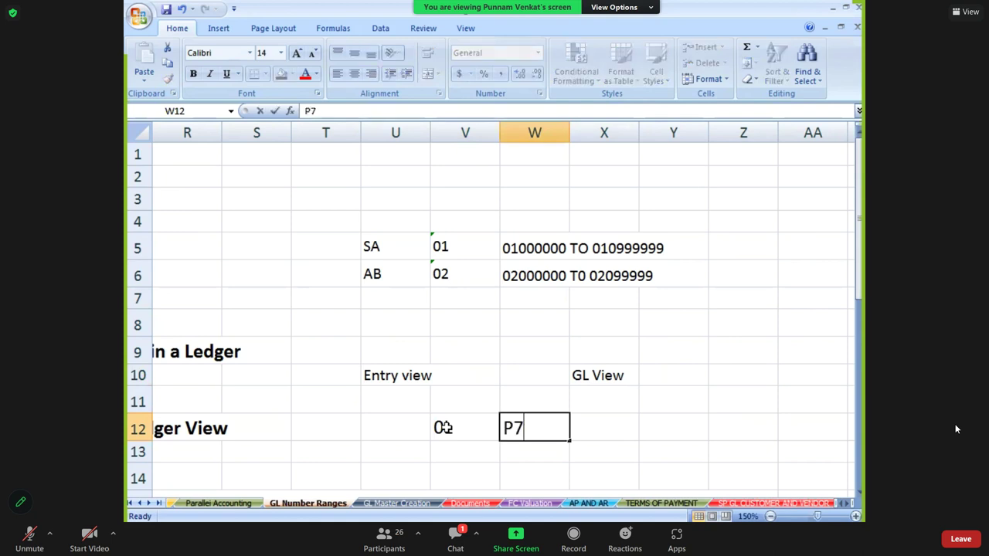
pyautogui.press('Return')
pyautogui.press('Up')
pyautogui.press('Right')
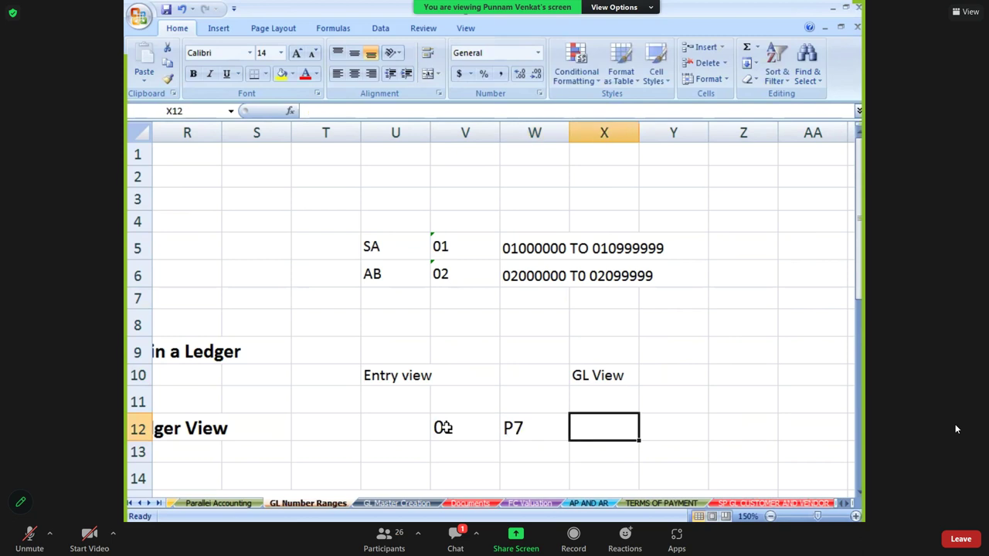
pyautogui.write('P8')
pyautogui.press('Return')
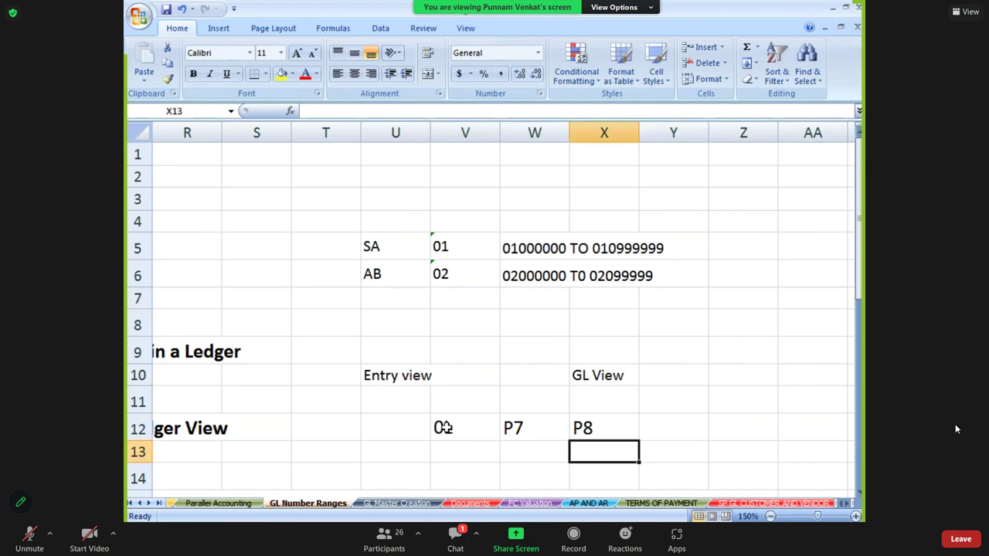
pyautogui.click(403, 377)
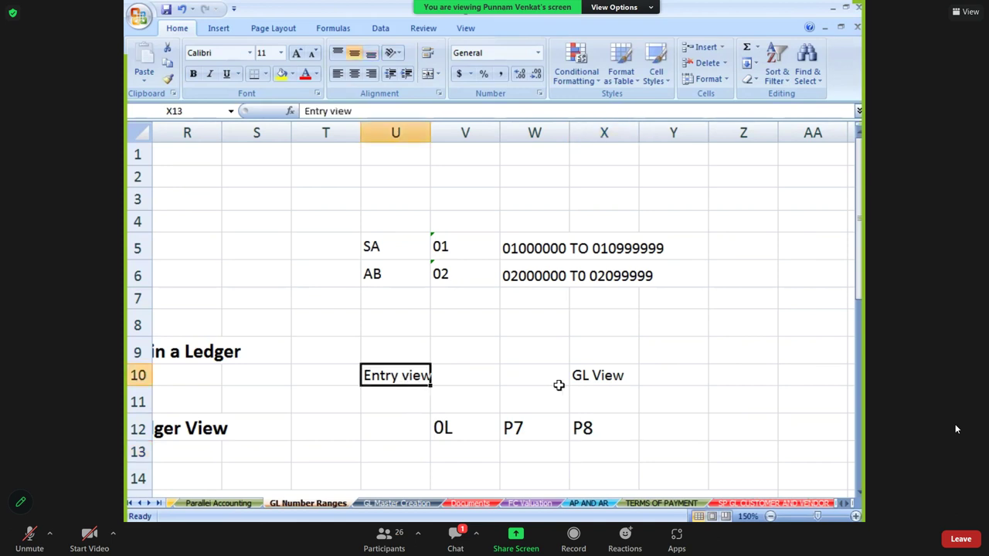
pyautogui.click(591, 381)
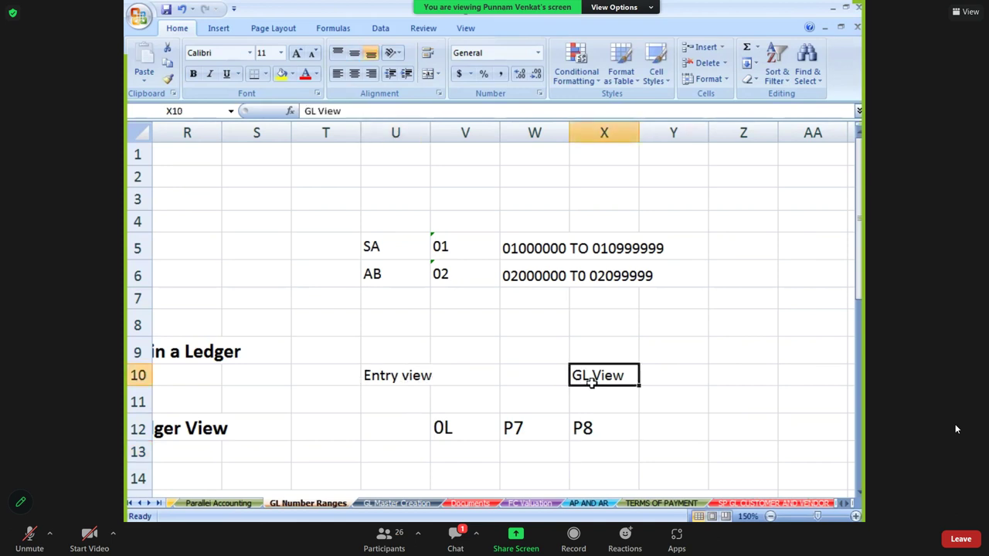
pyautogui.click(447, 435)
pyautogui.hotkey('shift', 'Right')
pyautogui.hotkey('shift', 'Right')
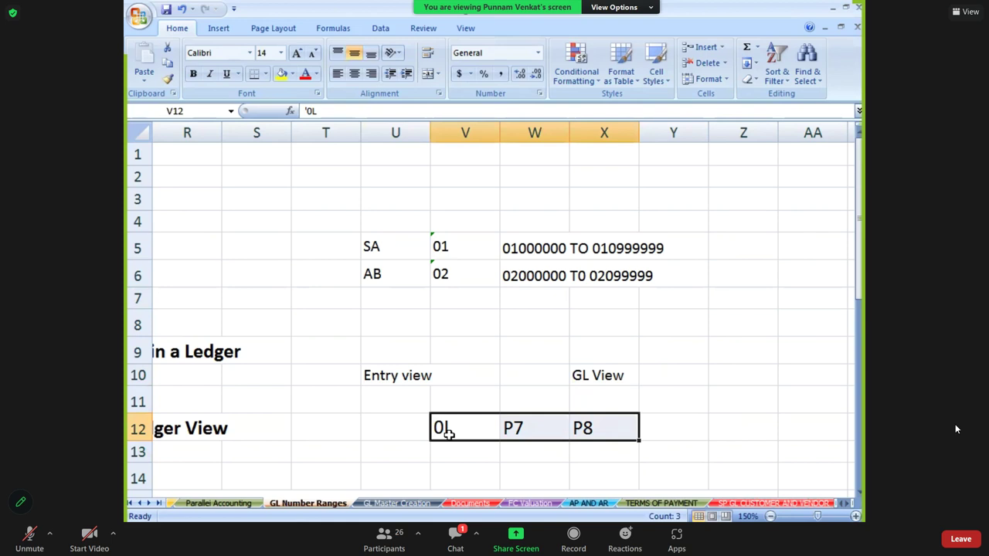
# Switch to SAP, return to the Display IMG structure and open Define Document Types for Entry View
pyautogui.hotkey('alt', 'Tab')
pyautogui.click(340, 44)
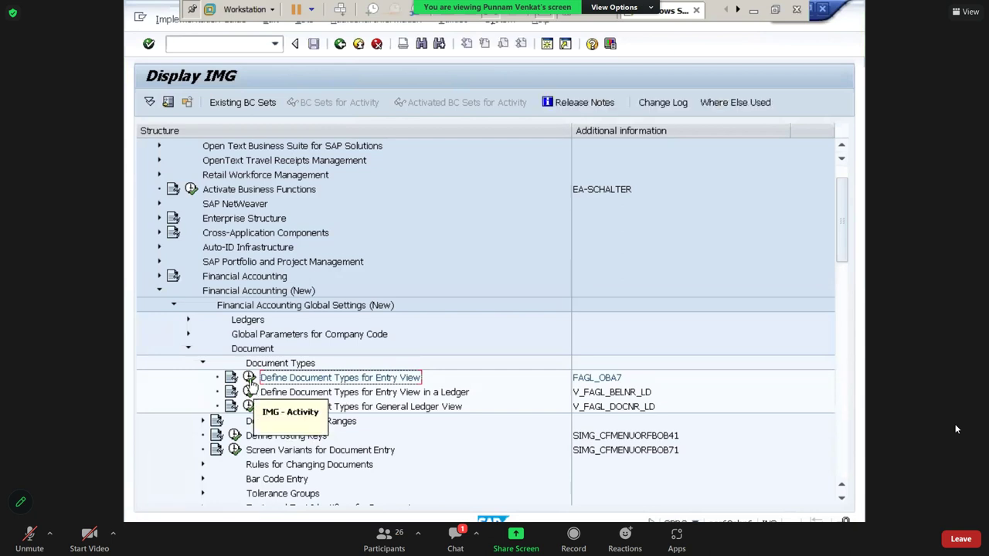
pyautogui.click(249, 377)
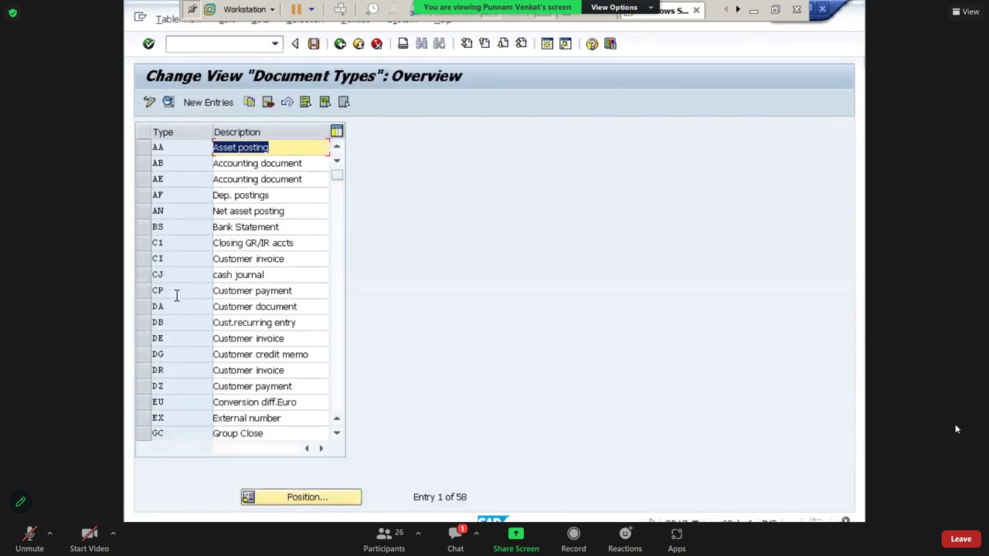
# Position the document type list at SA and view its details, including the number range, before returning to the list
pyautogui.click(306, 499)
pyautogui.write('SA')
pyautogui.press('Return')
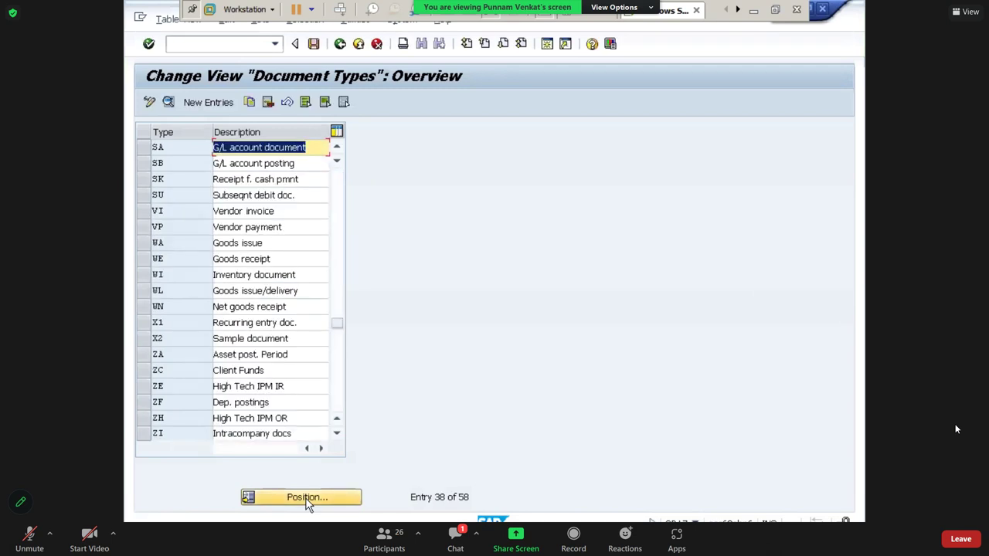
pyautogui.click(171, 153)
pyautogui.doubleClick(170, 155)
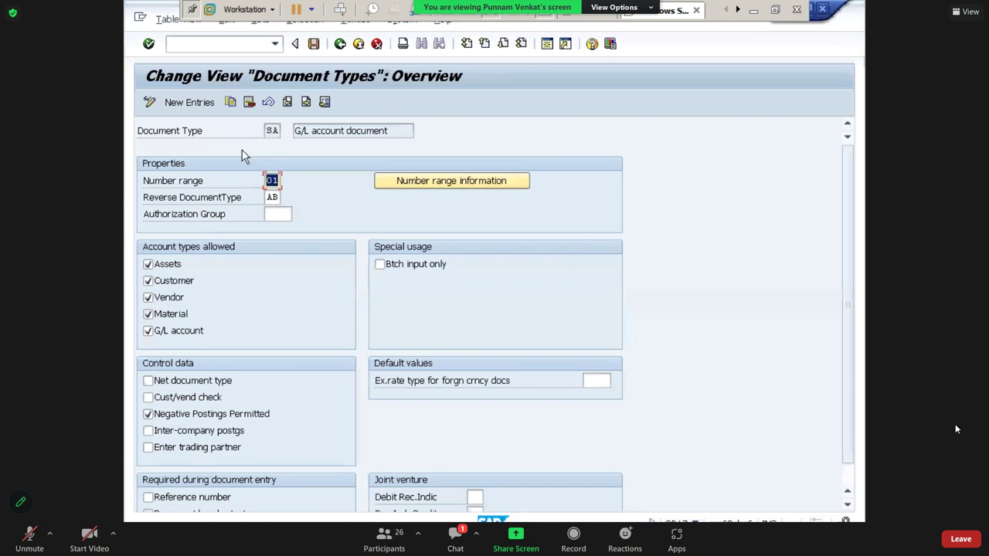
pyautogui.click(340, 44)
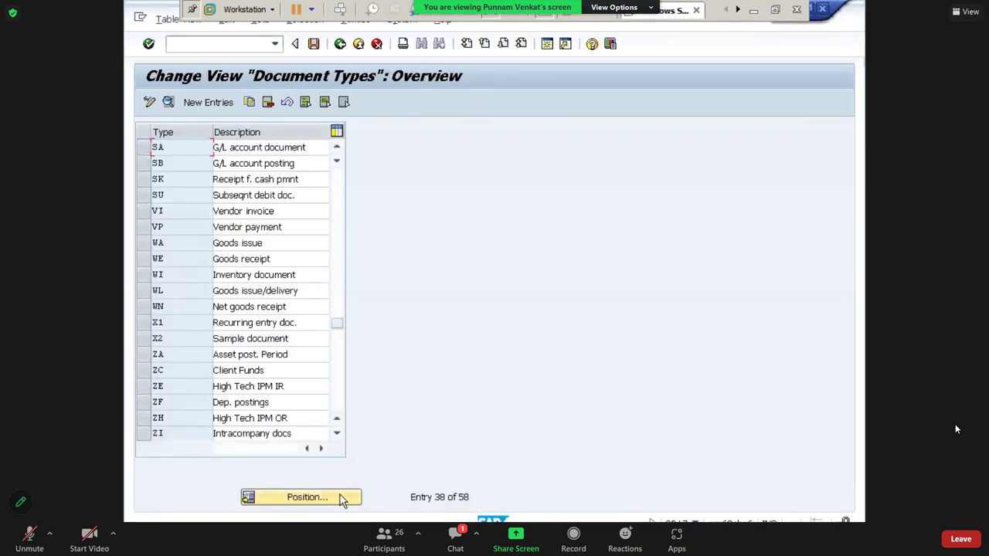
# Position the document type list at AB and view its number range details before returning to the list
pyautogui.click(337, 498)
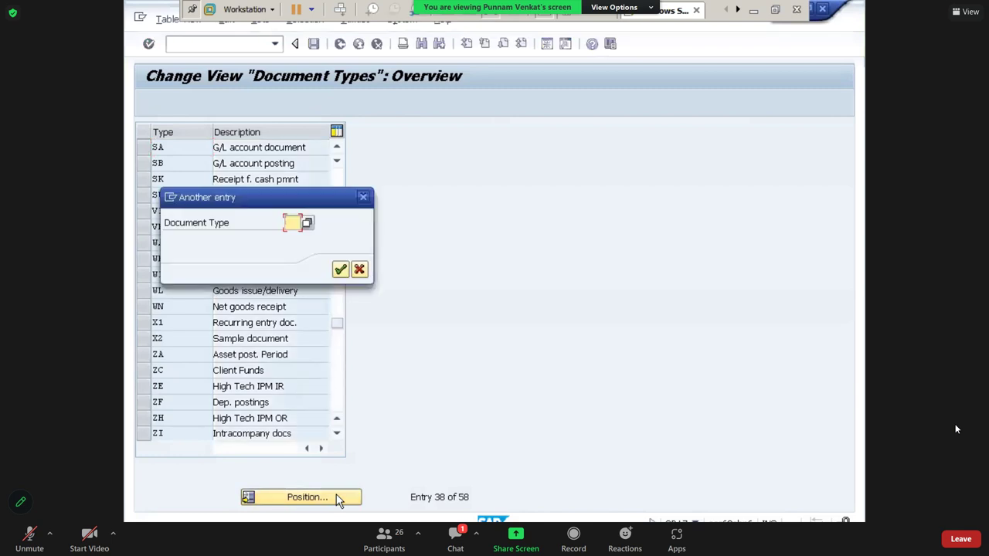
pyautogui.press('Return')
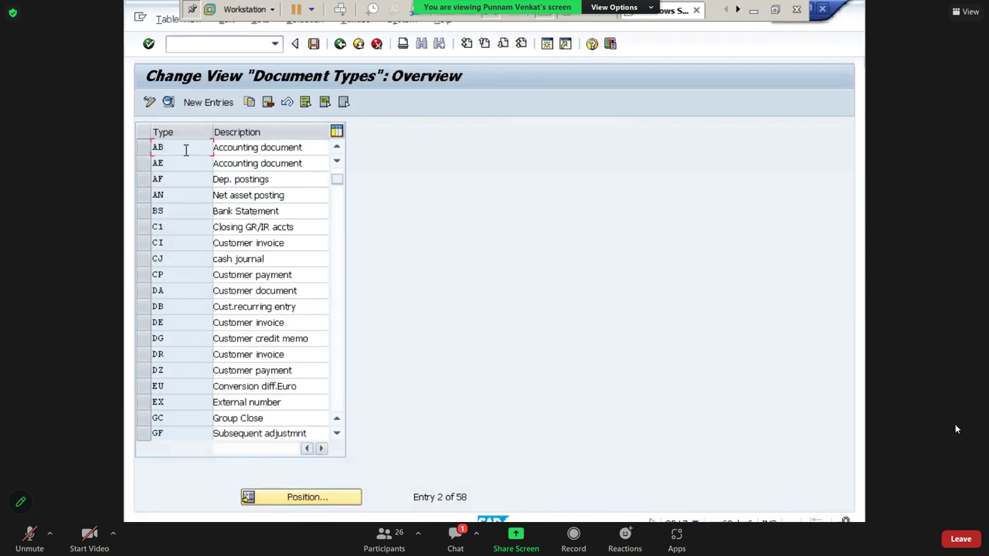
pyautogui.doubleClick(186, 148)
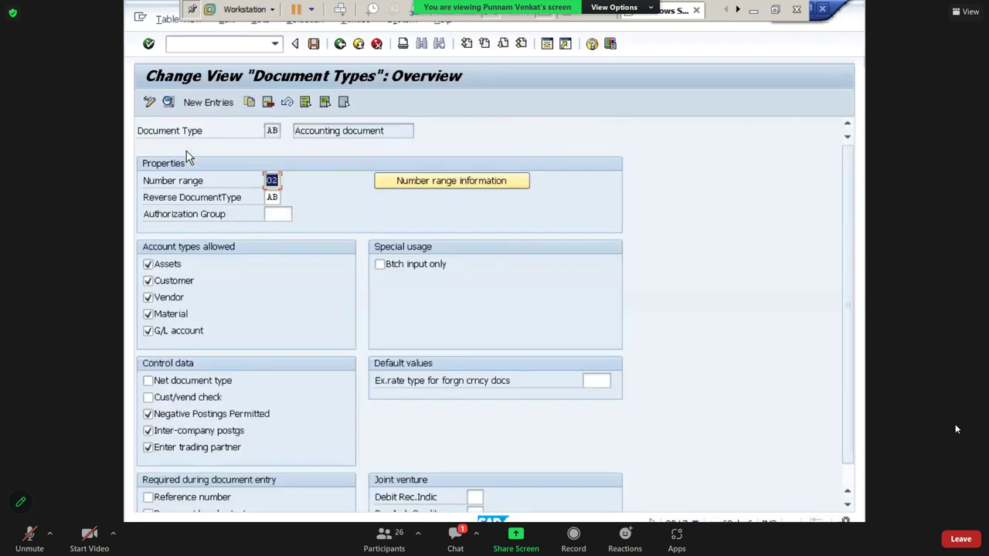
pyautogui.click(339, 44)
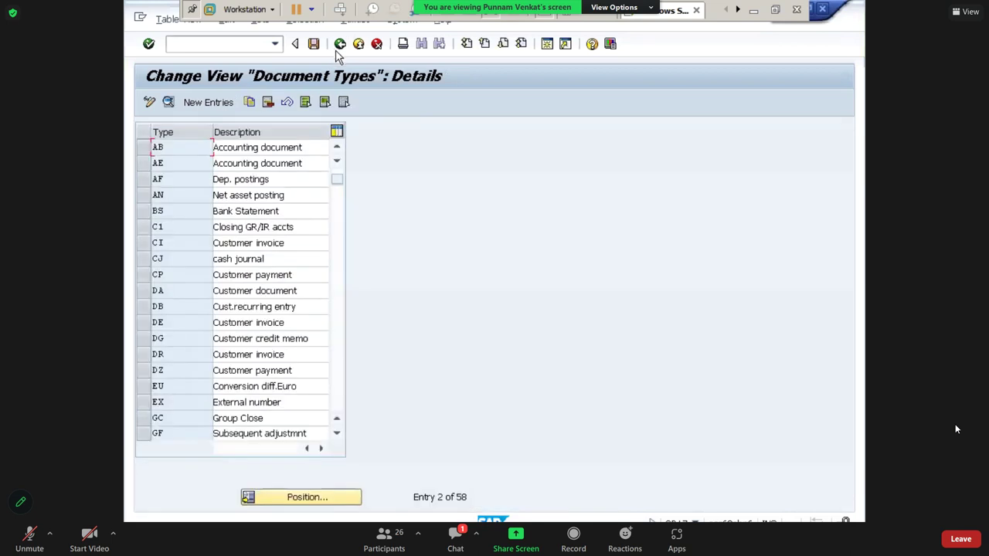
# Go to the start of the document type list, check the entry count, and return to the Display IMG structure
pyautogui.click(337, 147)
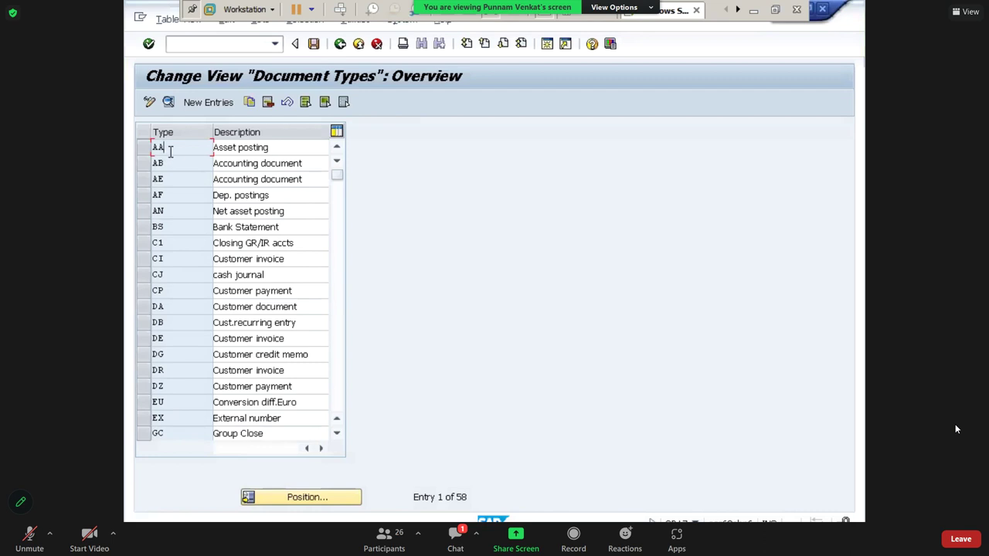
pyautogui.doubleClick(459, 499)
pyautogui.click(469, 499)
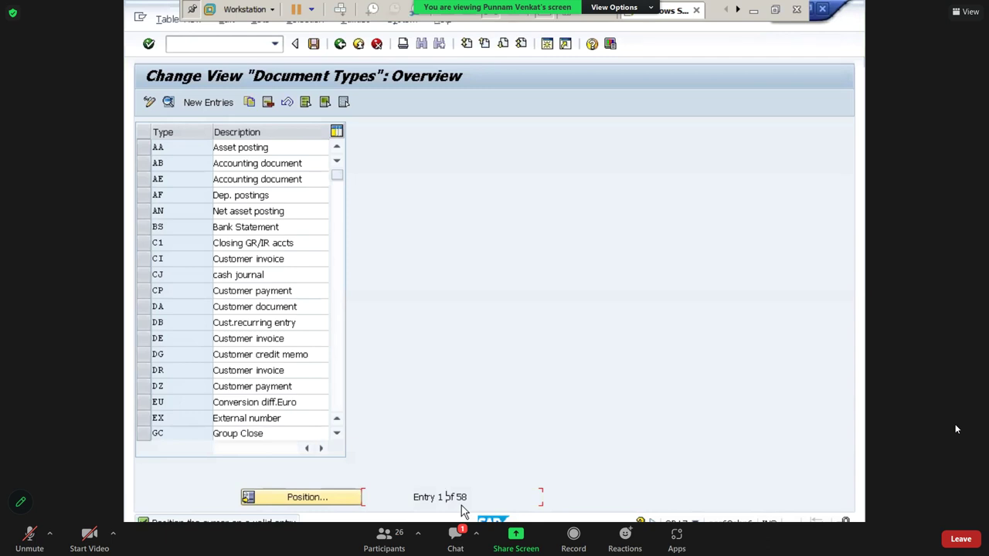
pyautogui.click(339, 48)
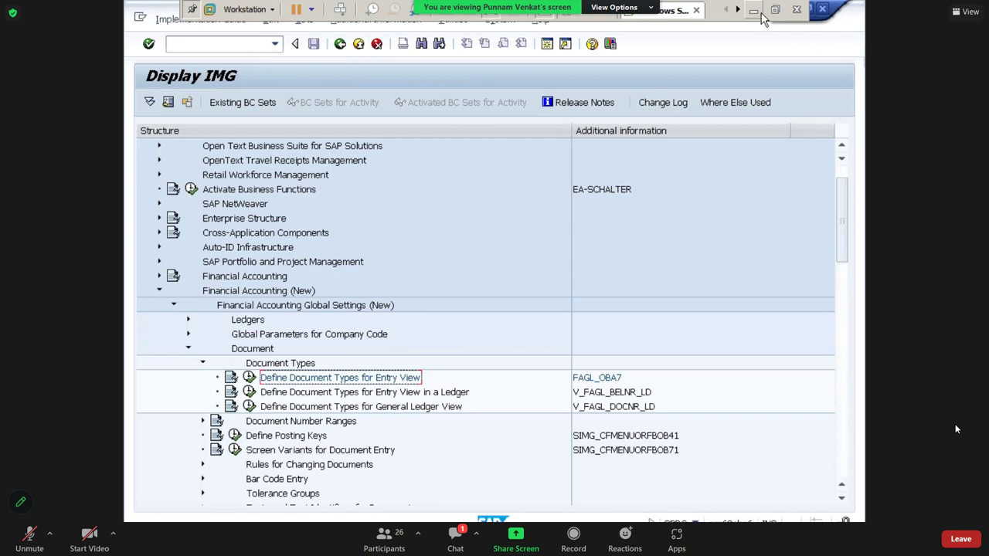
pyautogui.moveTo(763, 15)
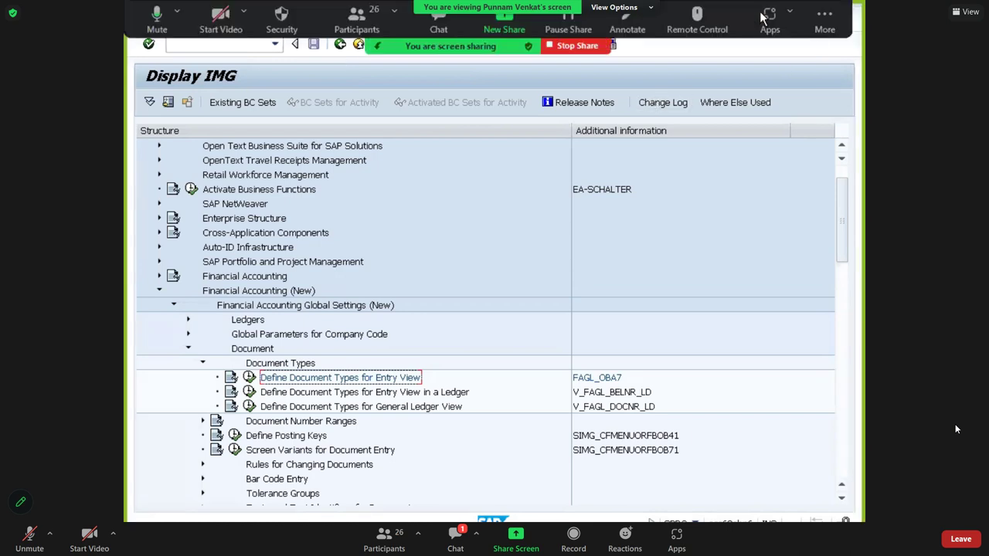
pyautogui.hotkey('alt', 'Tab')
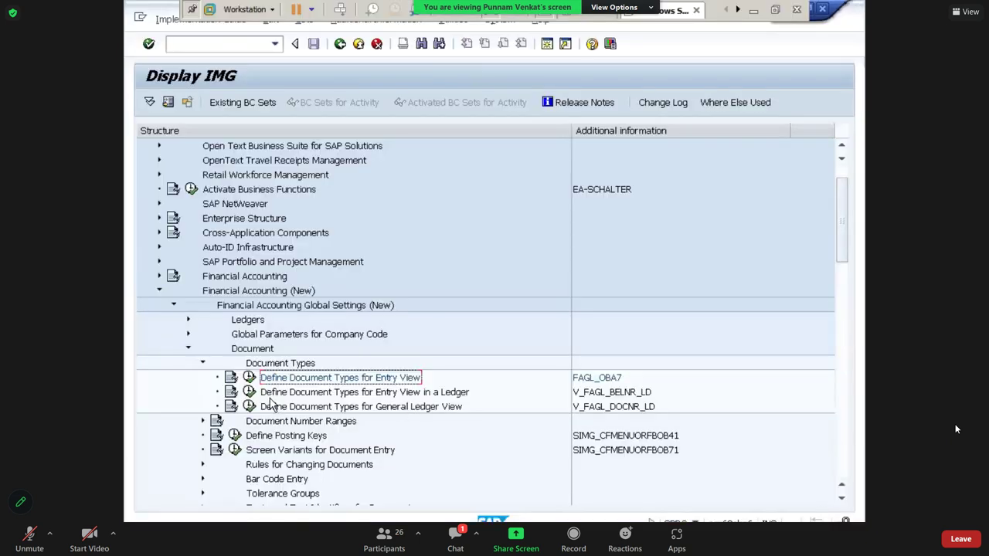
# Open Define Document Types for Entry View in a Ledger with work area ledger P7 and start new entries
pyautogui.click(270, 397)
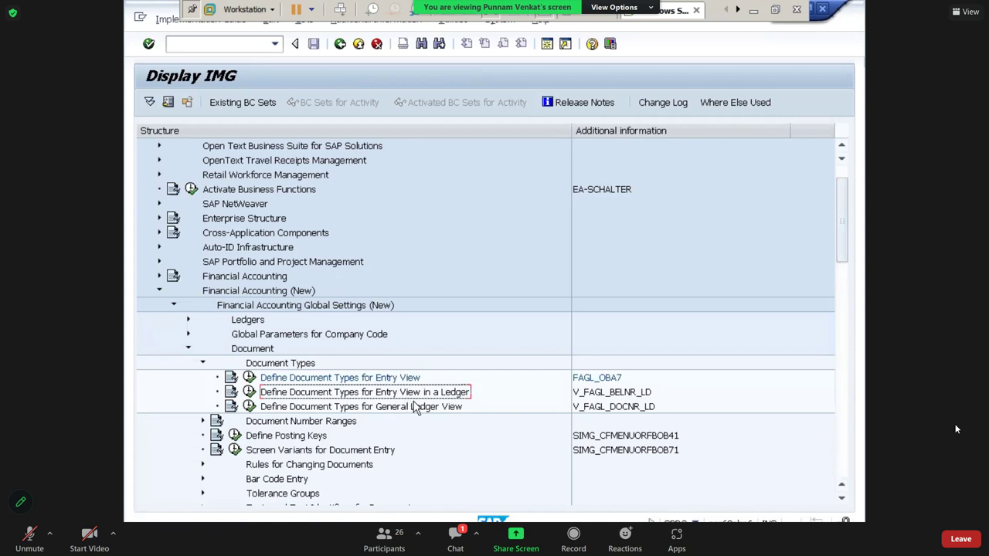
pyautogui.click(250, 392)
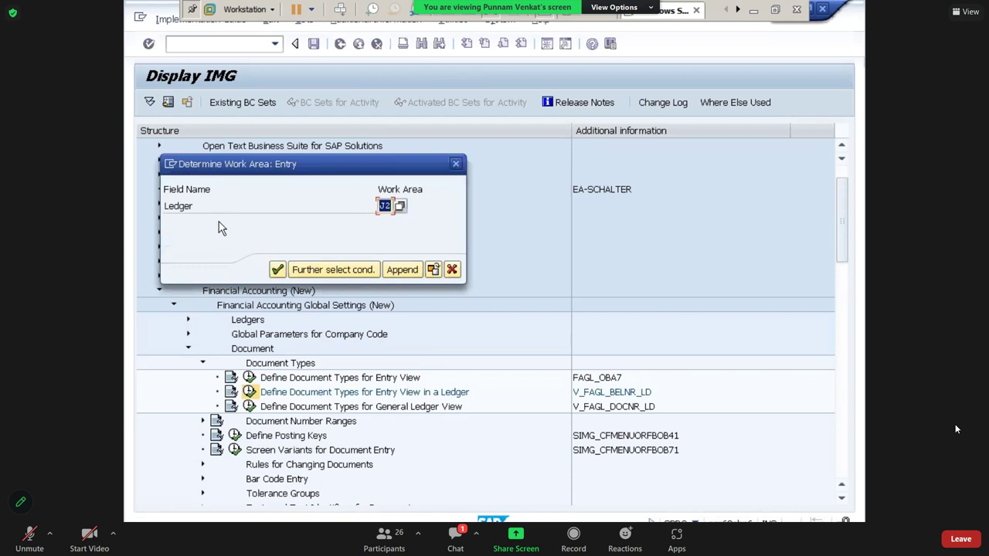
pyautogui.press('BackSpace')
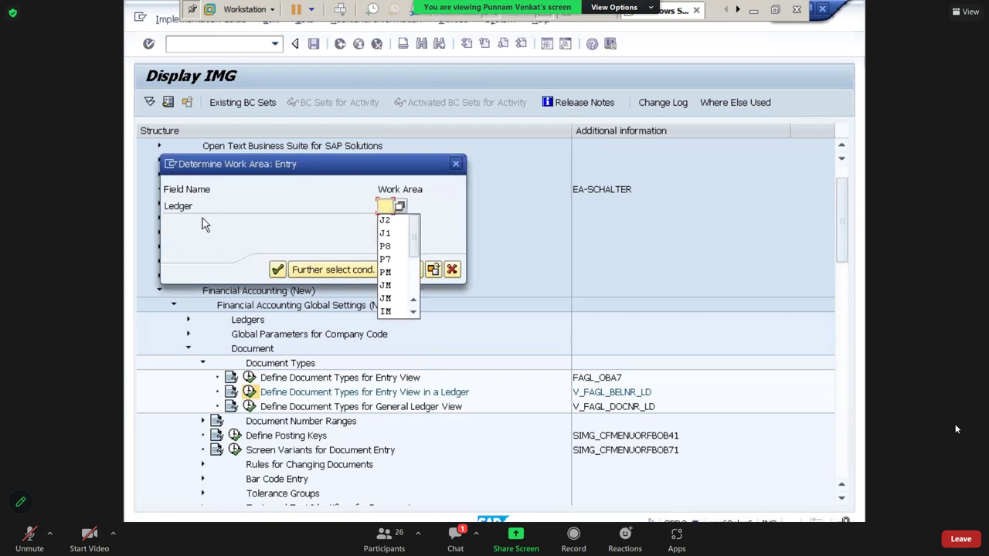
pyautogui.write('P')
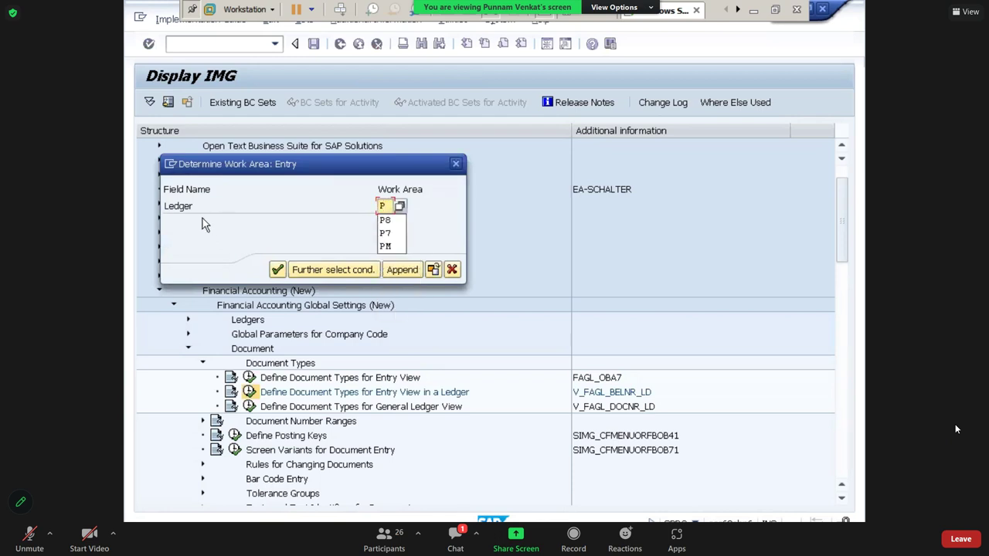
pyautogui.write('7')
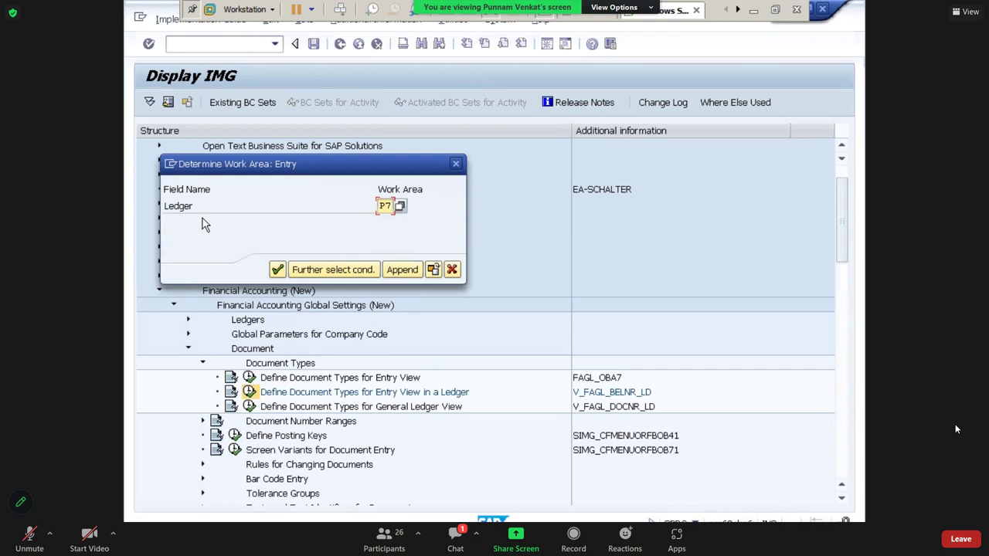
pyautogui.moveTo(306, 164); pyautogui.dragTo(578, 204)
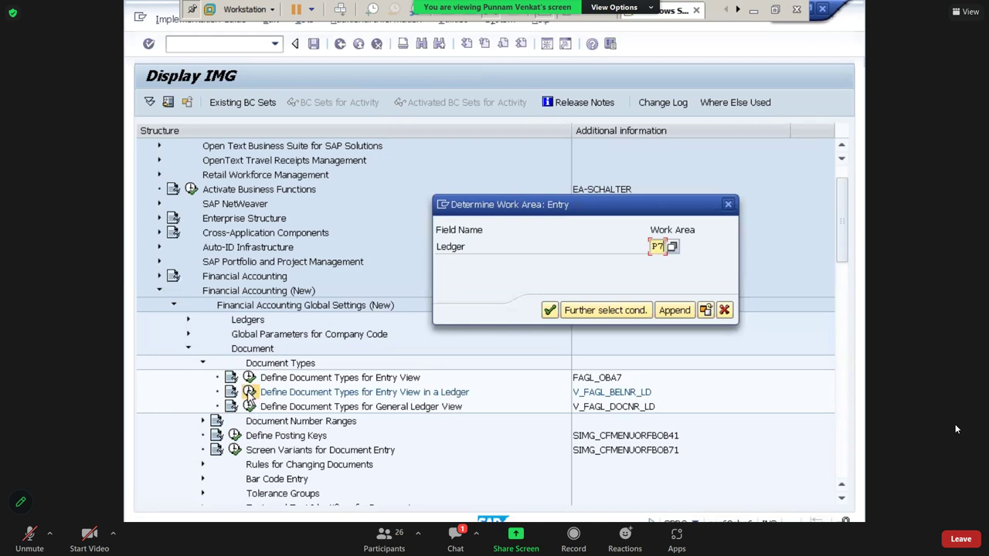
pyautogui.doubleClick(657, 245)
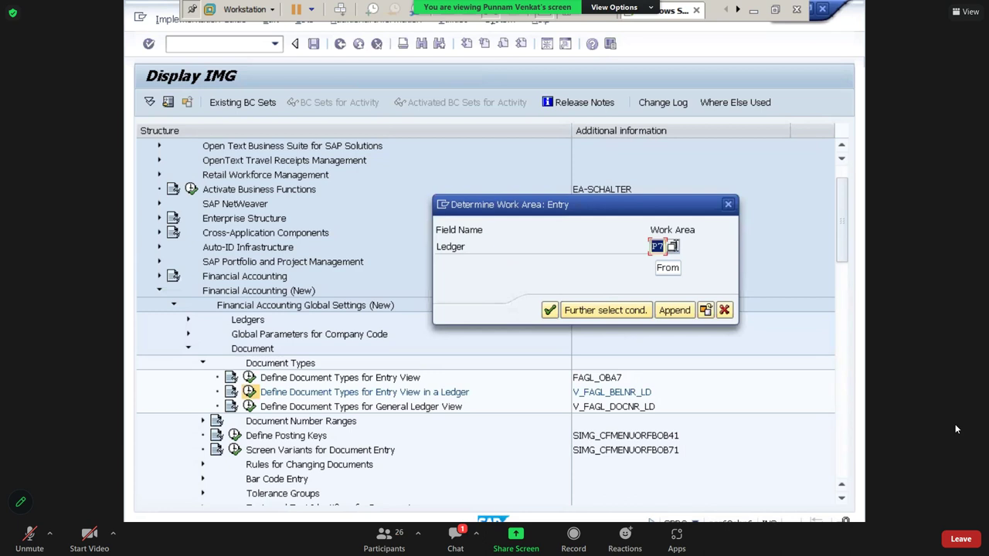
pyautogui.click(549, 311)
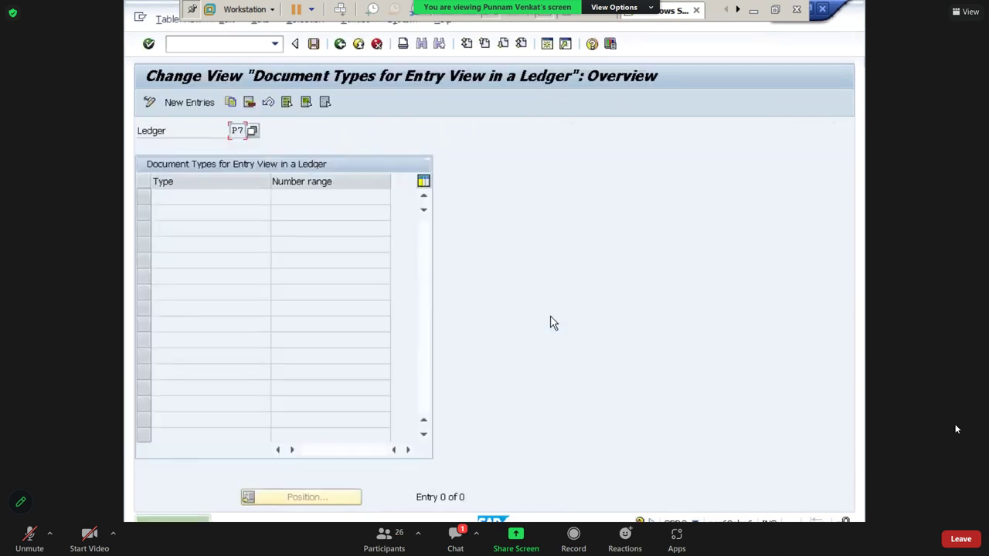
pyautogui.click(189, 103)
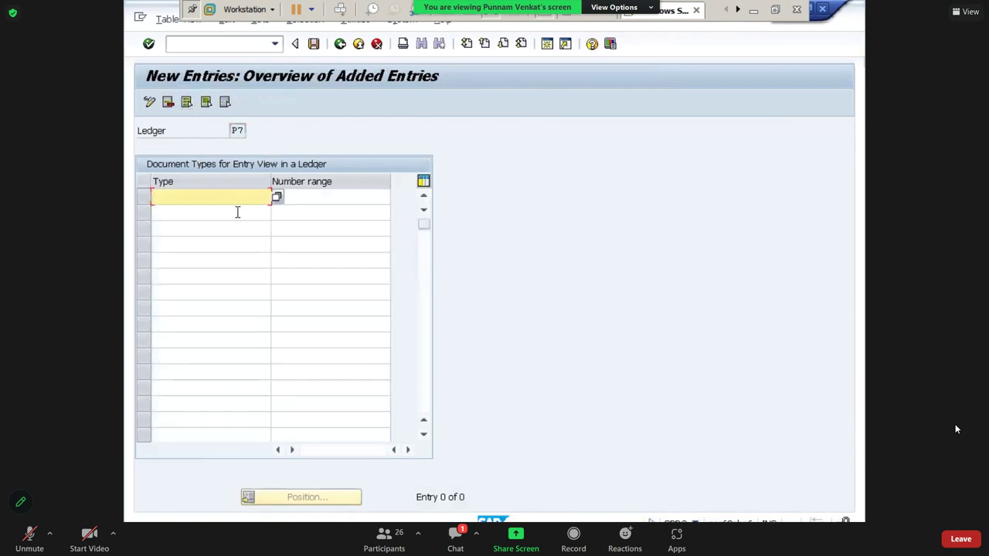
# Add document types SA and AB for ledger P7, each with number range 98
pyautogui.write('SA')
pyautogui.press('Tab')
pyautogui.write('98')
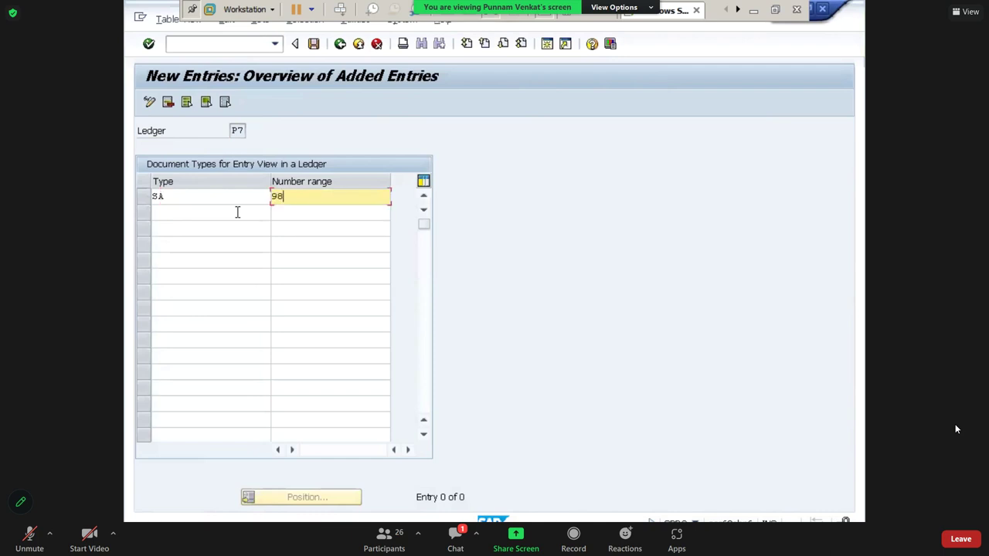
pyautogui.click(237, 212)
pyautogui.write('AB')
pyautogui.press('Tab')
pyautogui.write('98')
pyautogui.press('Tab')
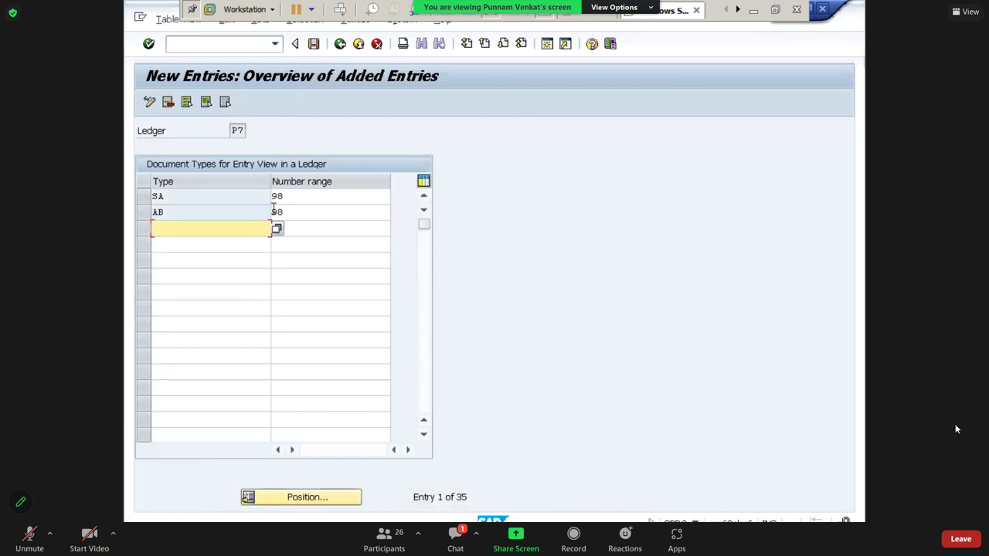
# Review the ledger and the number range assigned to document types SA and AB in the new entries
pyautogui.moveTo(286, 197)
pyautogui.mouseDown()
pyautogui.moveTo(261, 199)
pyautogui.moveTo(279, 211)
pyautogui.mouseUp()
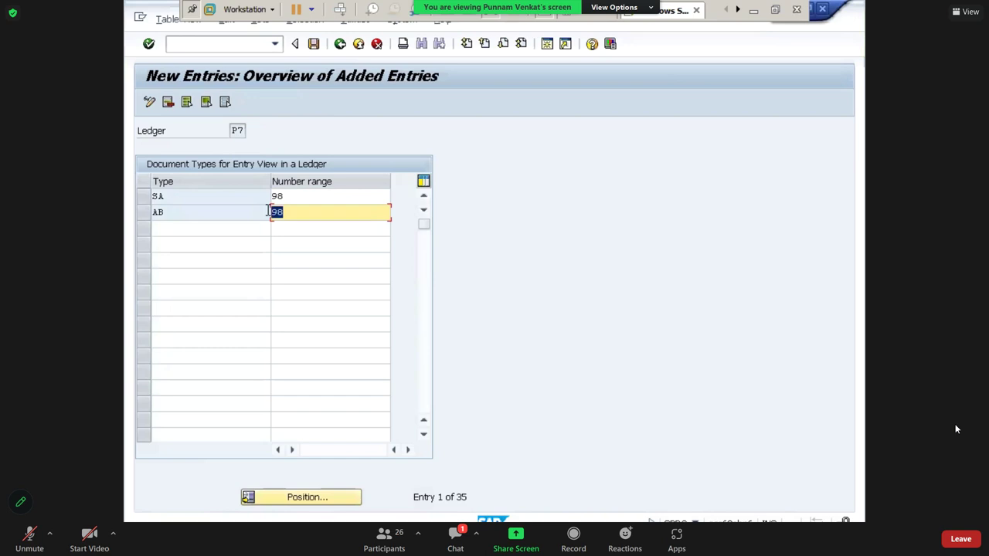
pyautogui.moveTo(232, 131); pyautogui.dragTo(250, 133)
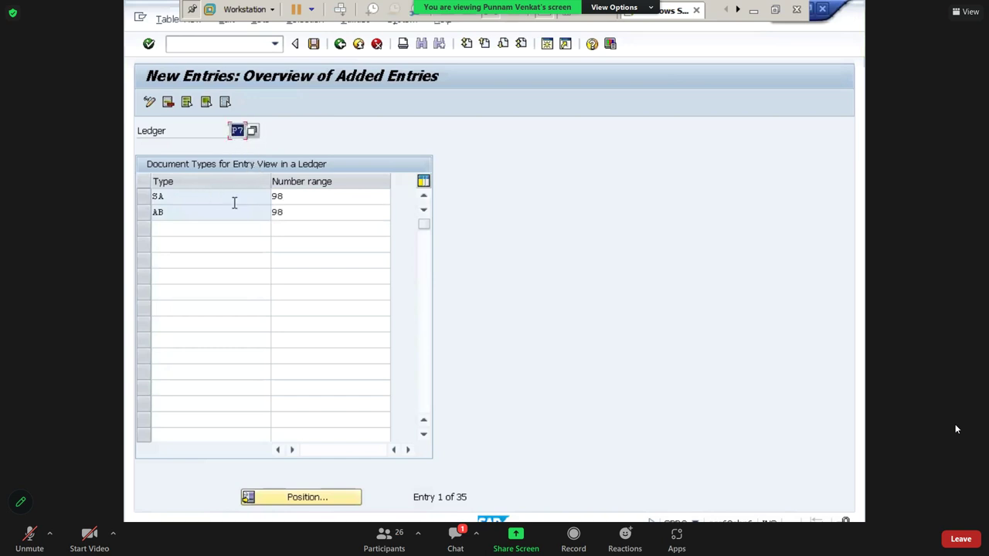
pyautogui.click(165, 198)
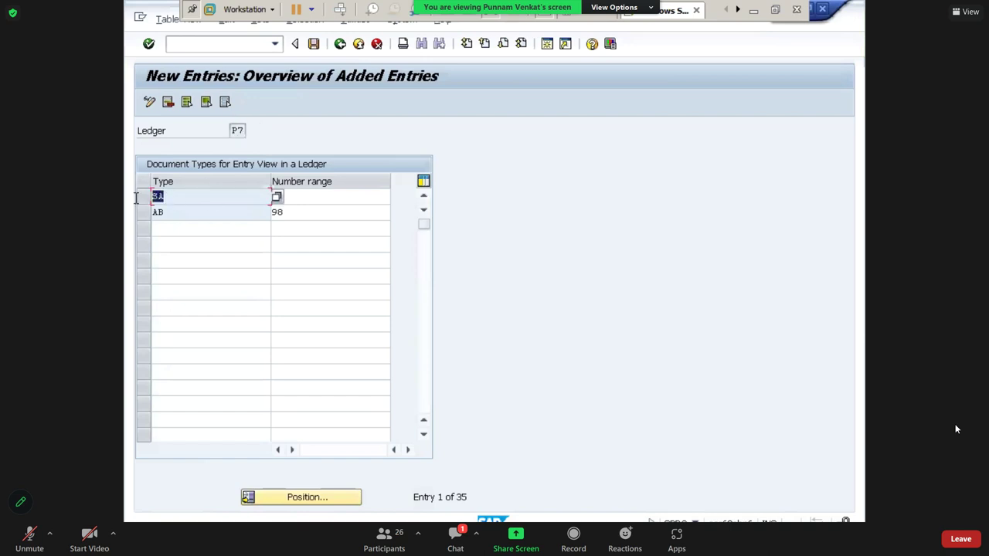
pyautogui.click(305, 194)
pyautogui.write('98')
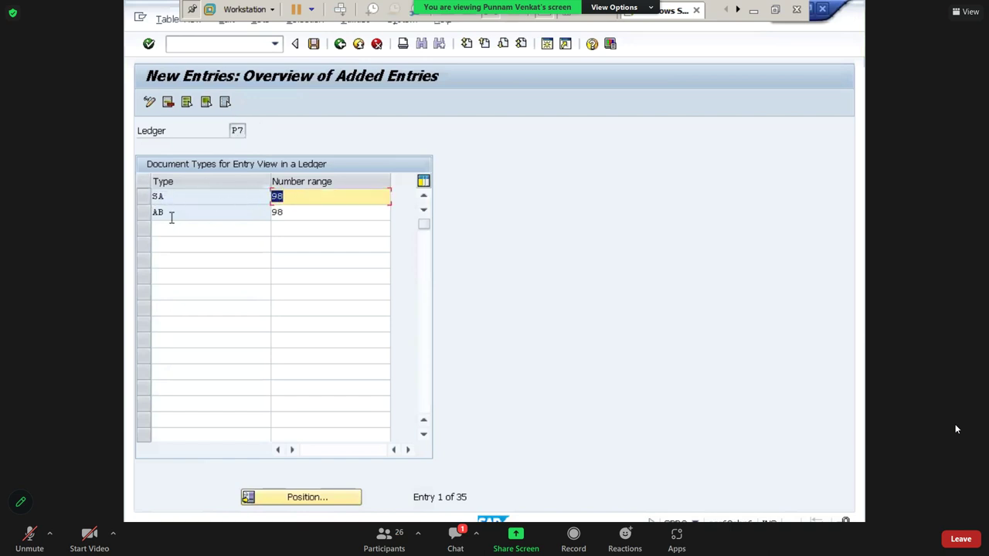
pyautogui.click(172, 217)
pyautogui.click(320, 214)
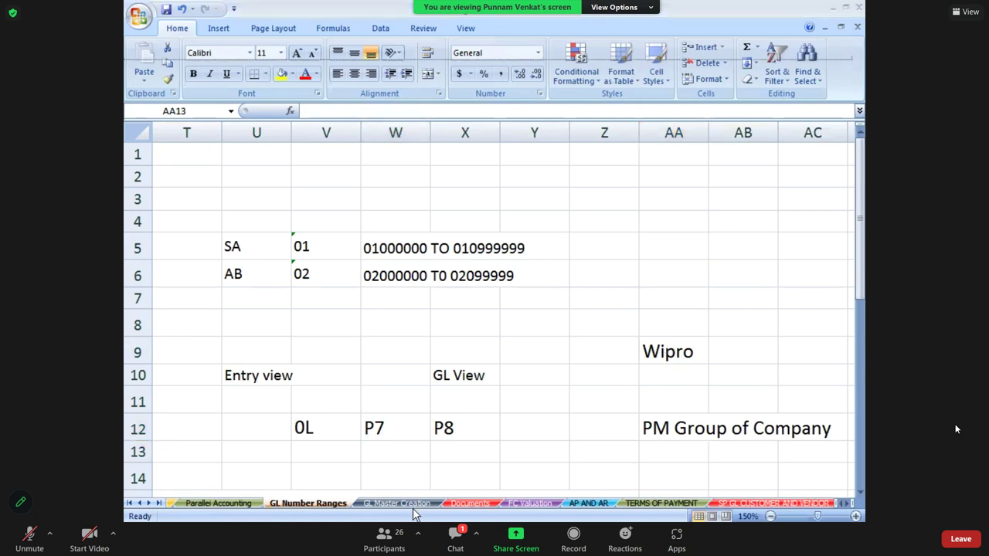
# In the Excel GL Number Ranges sheet, draw an arrow from PM Group of Company up to Wipro
pyautogui.click(218, 27)
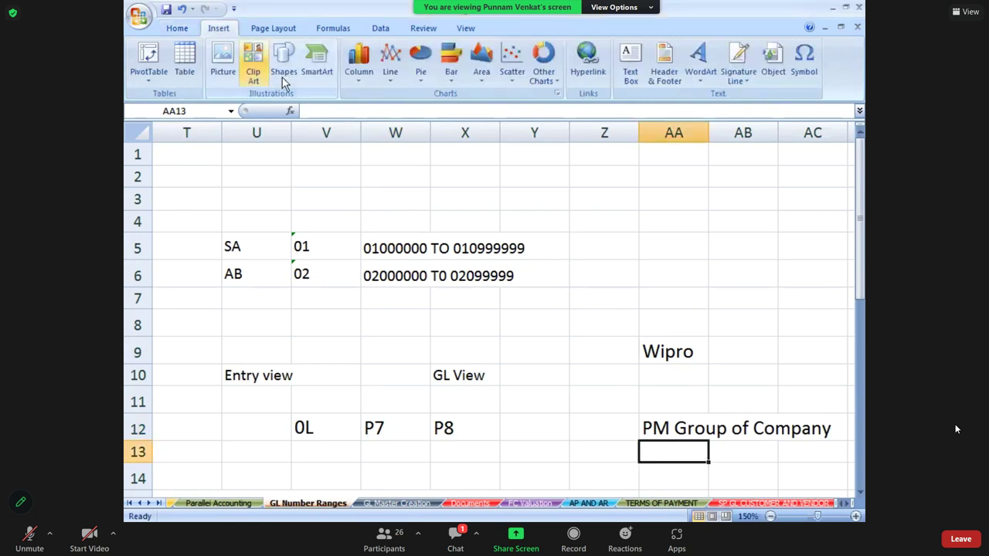
pyautogui.click(283, 65)
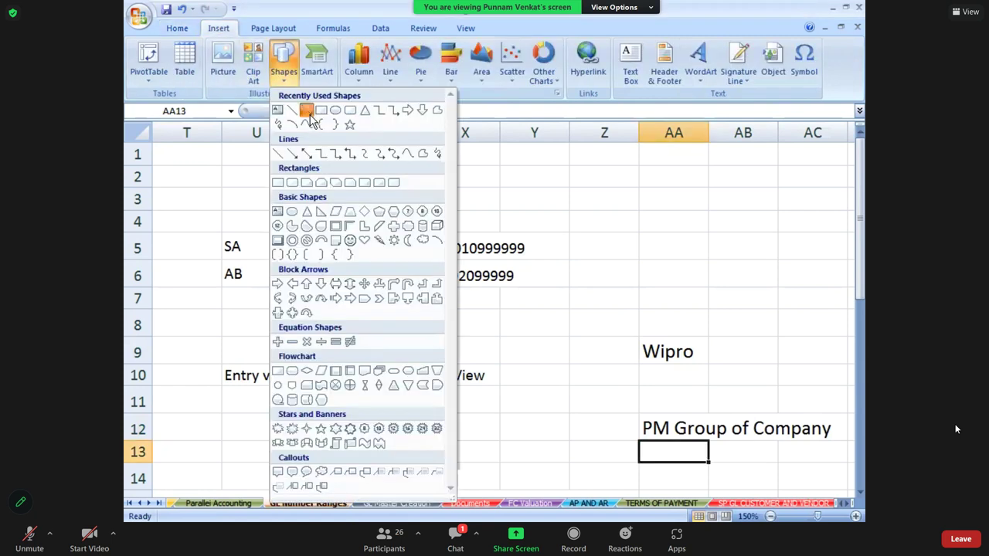
pyautogui.click(307, 110)
pyautogui.moveTo(670, 418); pyautogui.dragTo(675, 367)
pyautogui.click(632, 397)
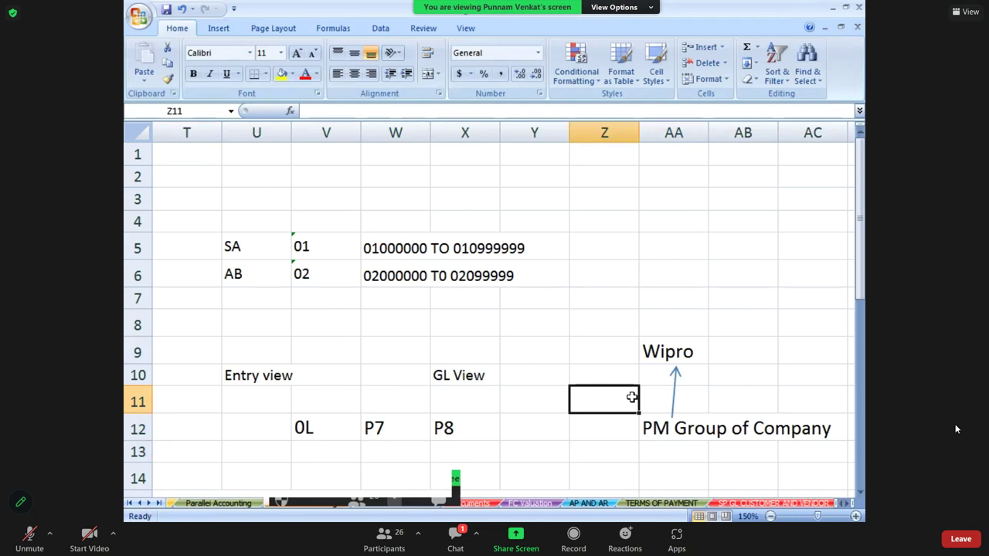
# Point out the ledgers 0L, P7 and P8 in row 12 and fill the P7 cell yellow
pyautogui.click(308, 431)
pyautogui.hotkey('shift', 'Right')
pyautogui.hotkey('shift', 'Right')
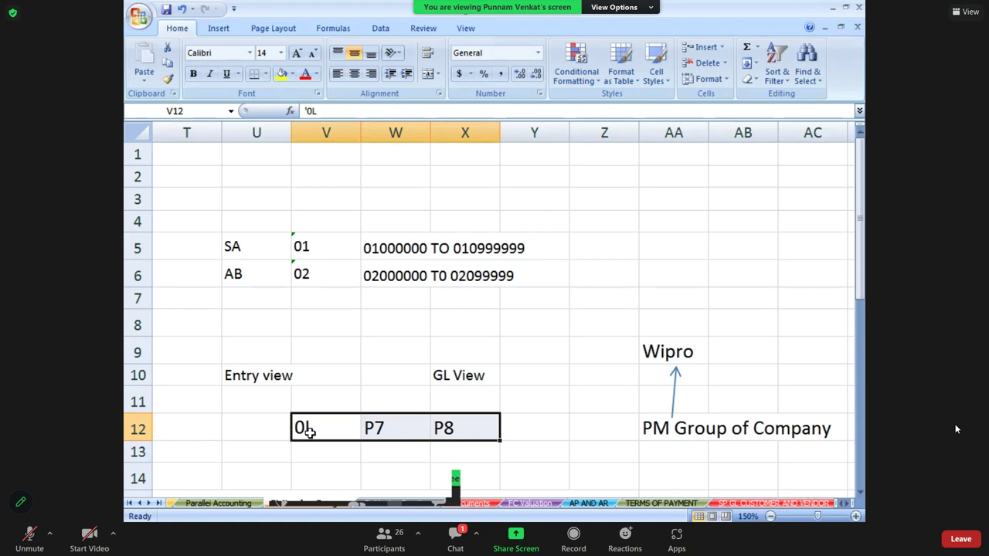
pyautogui.click(380, 427)
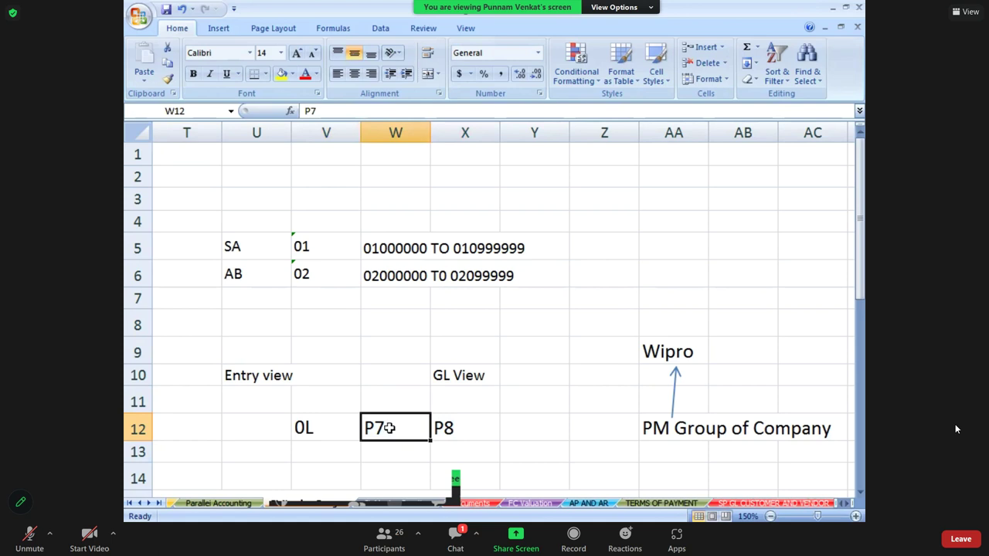
pyautogui.click(283, 75)
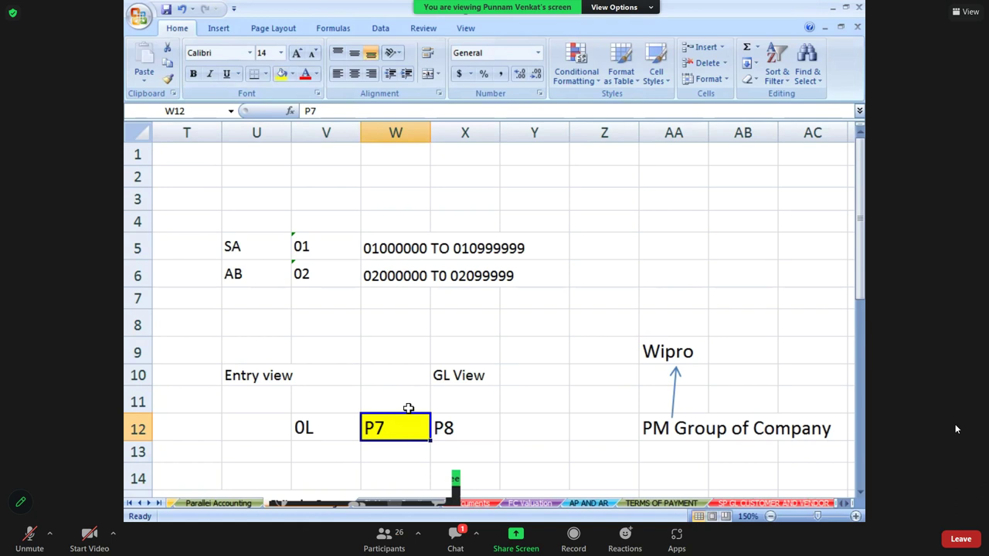
# Switch to SAP and check the number ranges entered for SA and AB under ledger P7
pyautogui.hotkey('alt', 'Tab')
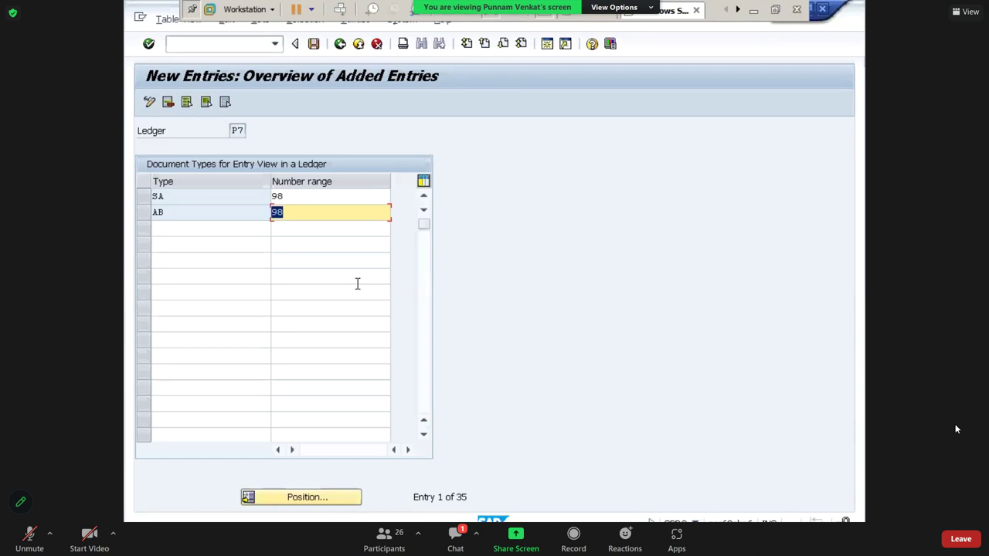
pyautogui.click(290, 197)
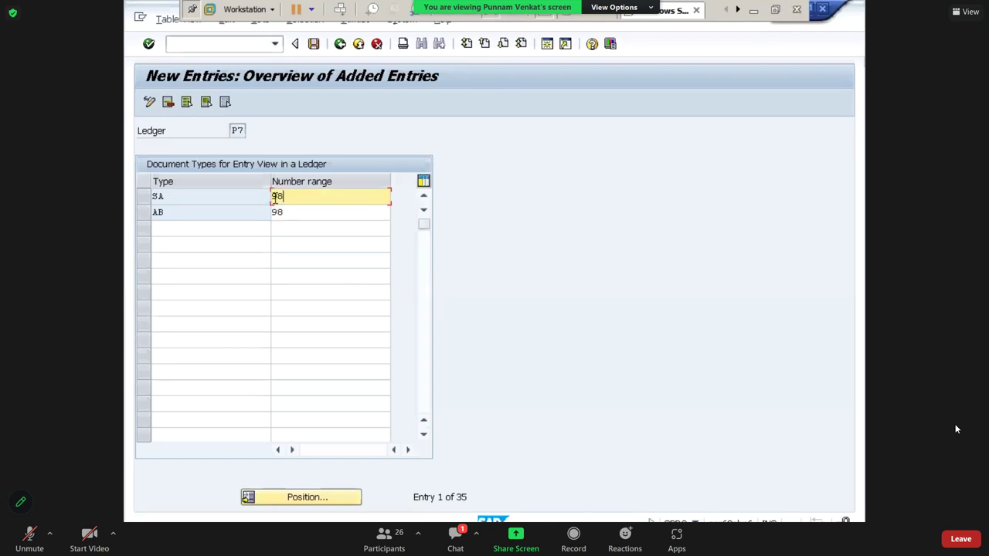
pyautogui.click(292, 211)
pyautogui.doubleClick(263, 214)
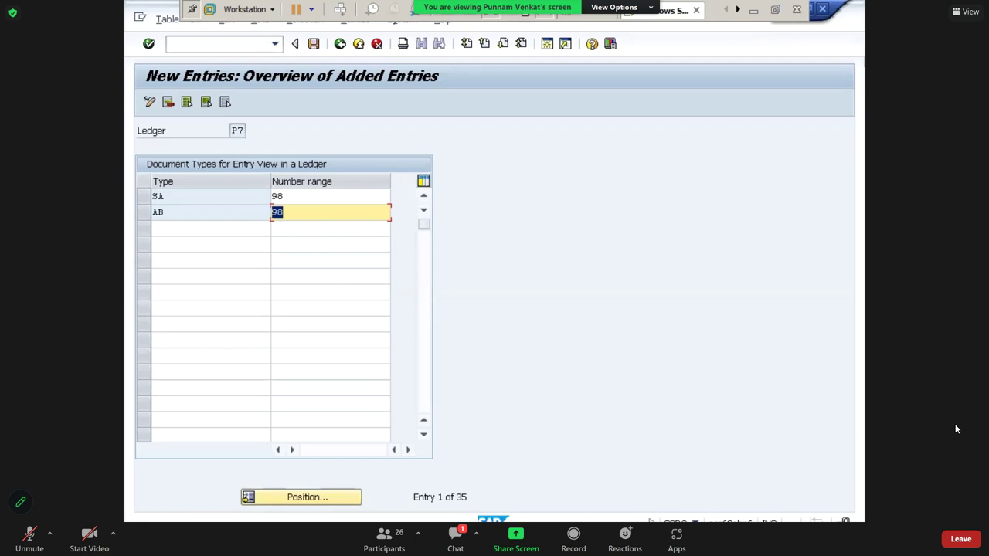
# Switch to the Excel sheet and examine the ledger row 0L to P8 and the number range row for SA
pyautogui.click(753, 13)
pyautogui.click(635, 331)
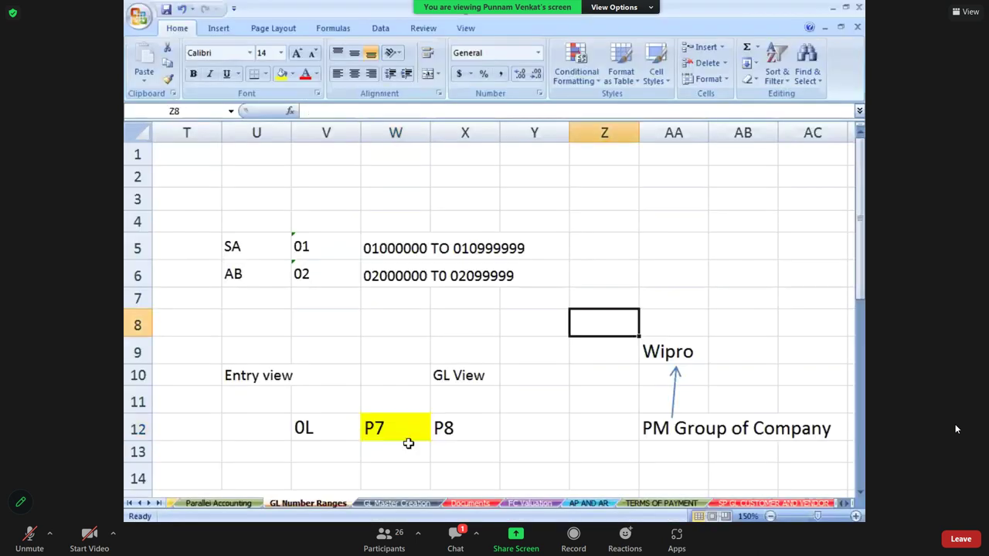
pyautogui.click(306, 431)
pyautogui.hotkey('shift', 'Right')
pyautogui.hotkey('shift', 'Right')
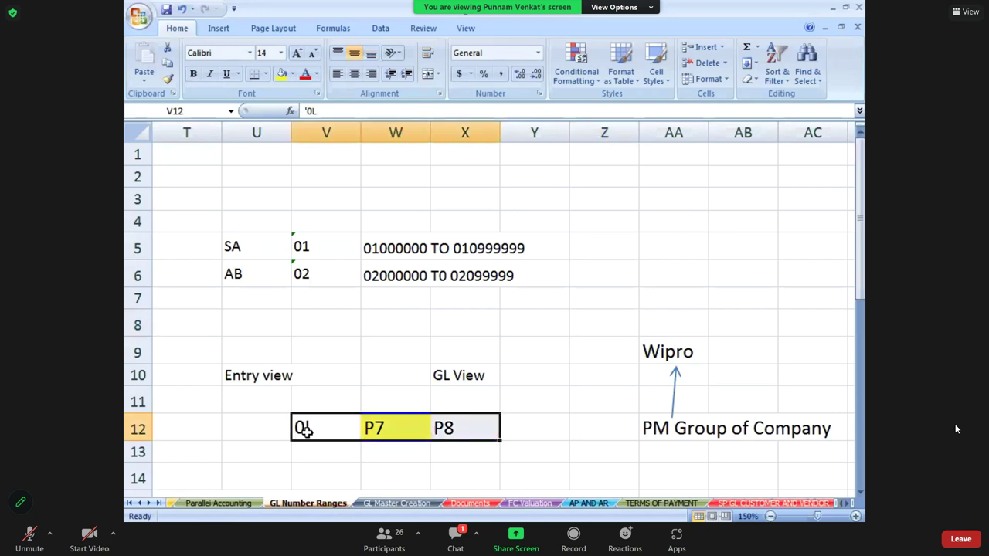
pyautogui.click(311, 251)
pyautogui.hotkey('shift', 'Right')
pyautogui.hotkey('shift', 'Right')
pyautogui.hotkey('shift', 'Right')
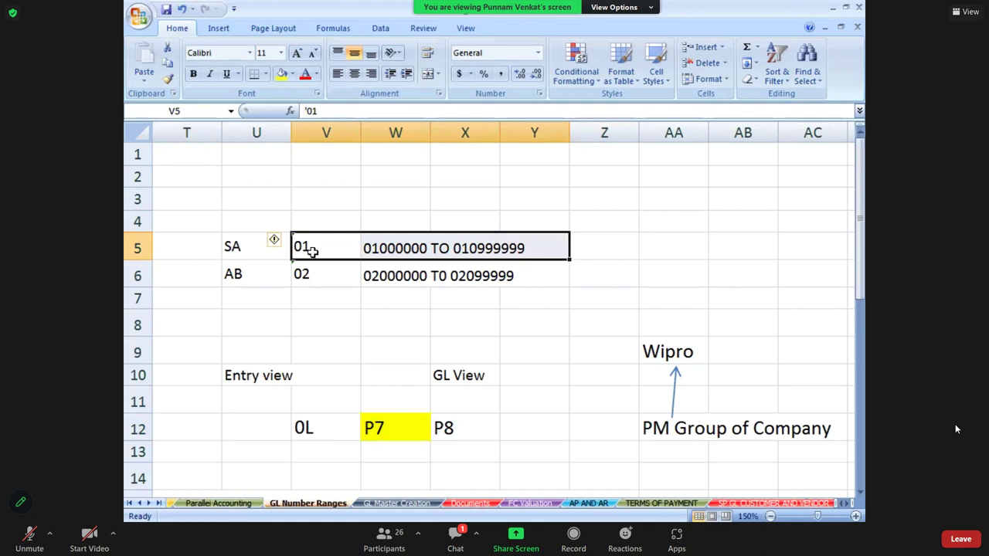
# In SAP, save the ledger P7 entries under the PM Goups IMP Project customizing request and return to the Display IMG structure
pyautogui.hotkey('alt', 'Tab')
pyautogui.hotkey('alt', 'Tab')
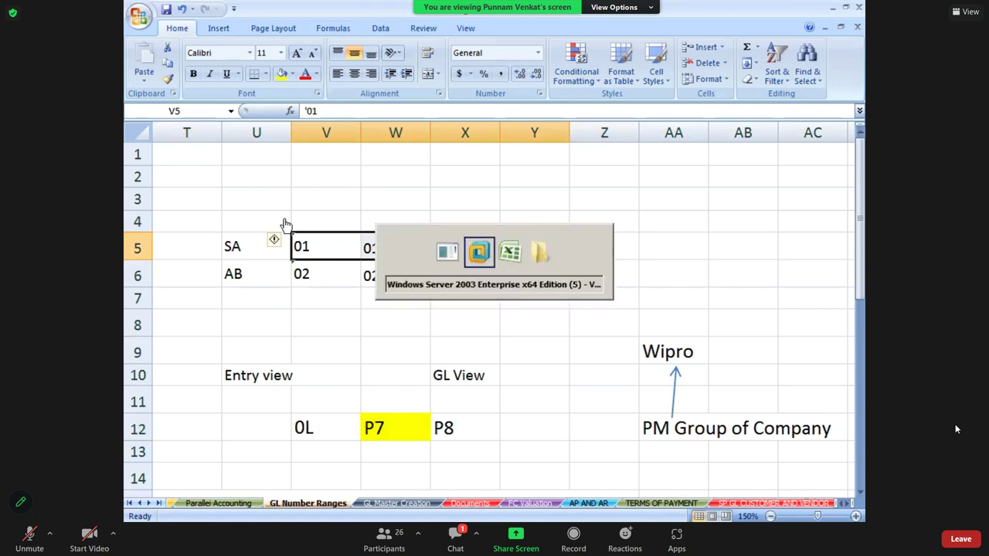
pyautogui.press('Up')
pyautogui.press('Down')
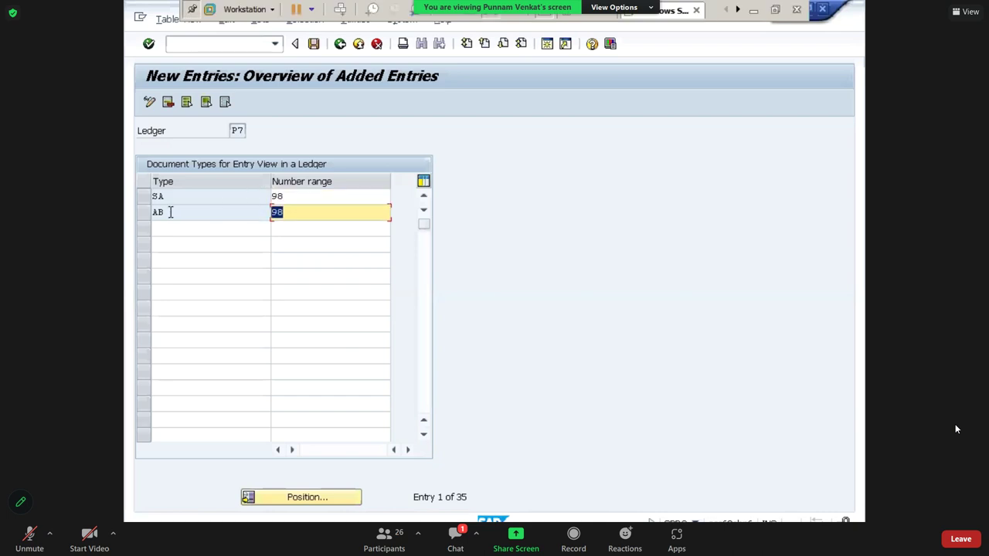
pyautogui.click(314, 44)
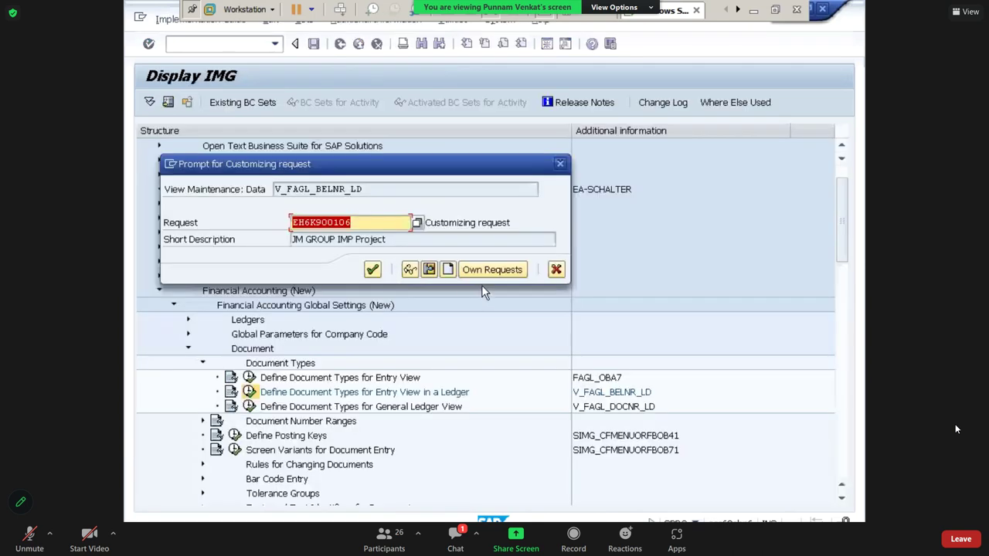
pyautogui.click(488, 278)
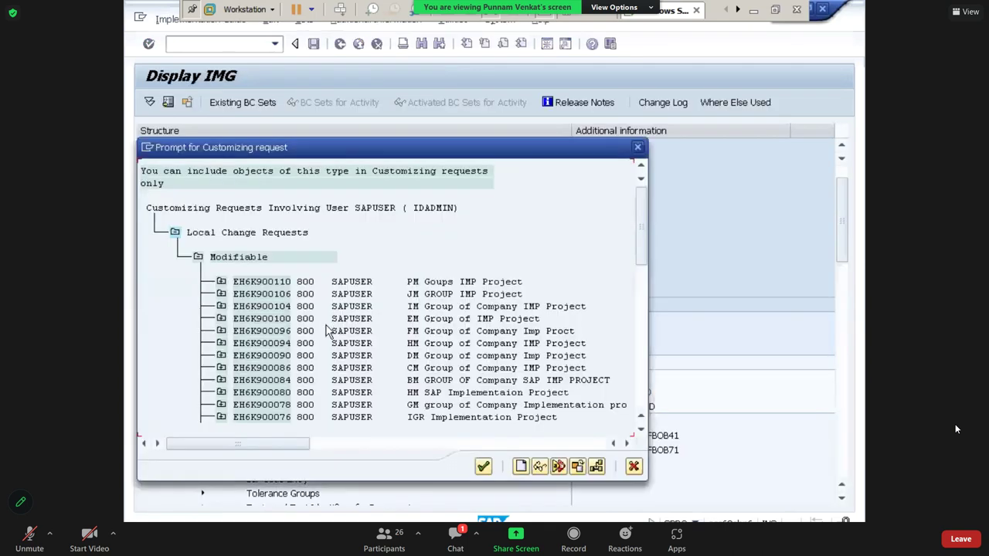
pyautogui.doubleClick(394, 280)
pyautogui.click(374, 267)
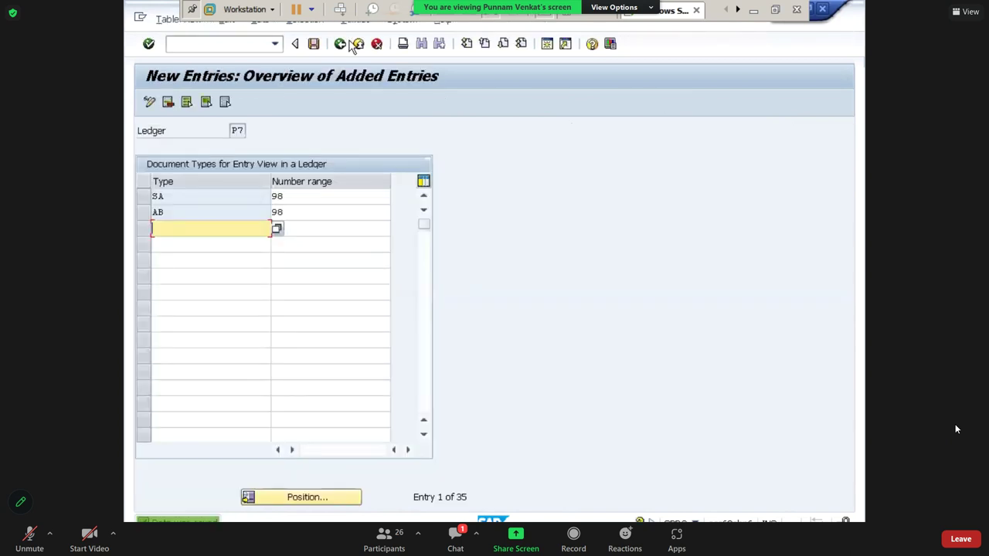
pyautogui.click(316, 45)
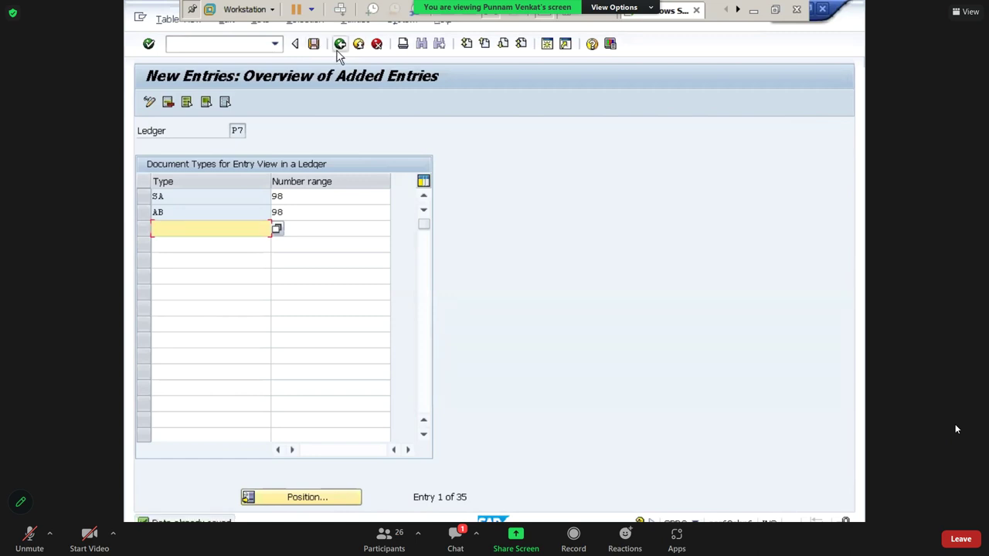
pyautogui.click(340, 44)
pyautogui.click(337, 49)
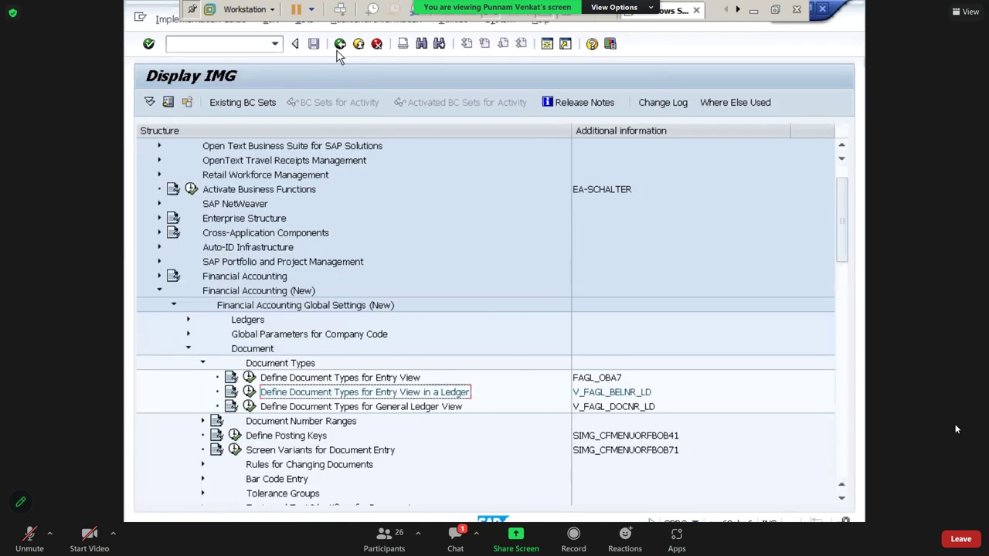
# Open Define Document Types for Entry View in a Ledger with work area ledger P8
pyautogui.click(250, 393)
pyautogui.press('F4')
pyautogui.press('Down')
pyautogui.press('Return')
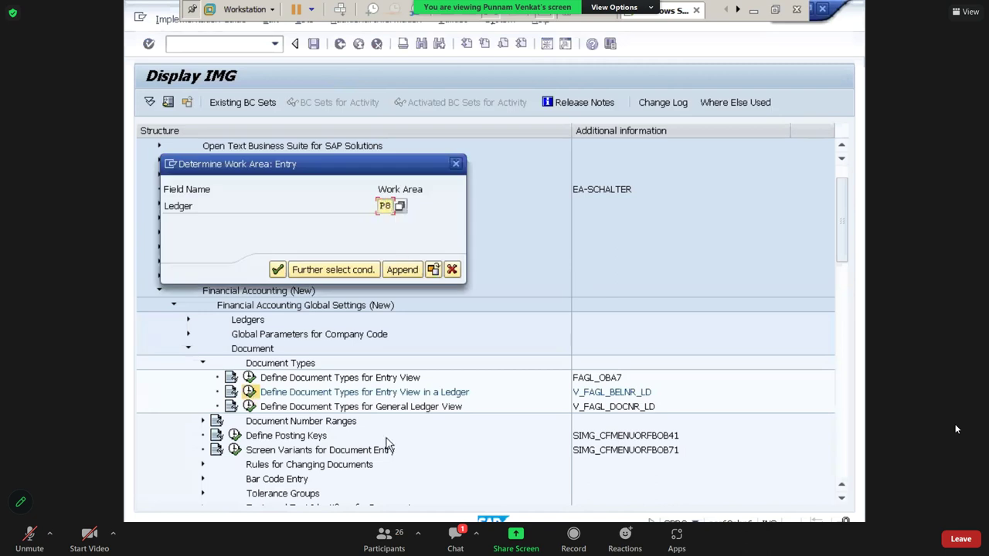
pyautogui.click(277, 272)
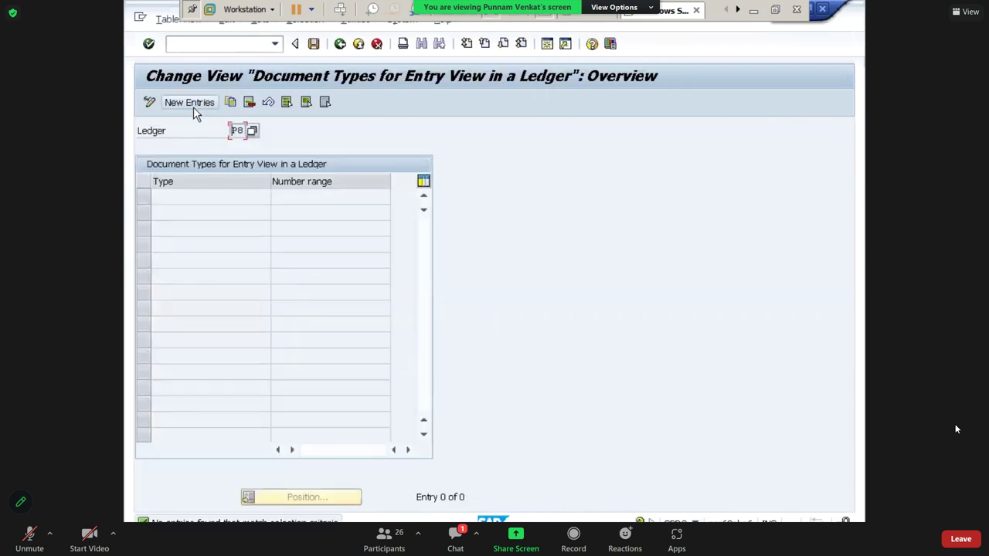
# Create new entries for ledger P8 with document types SA and AB, each with number range 99
pyautogui.click(193, 109)
pyautogui.write('SA')
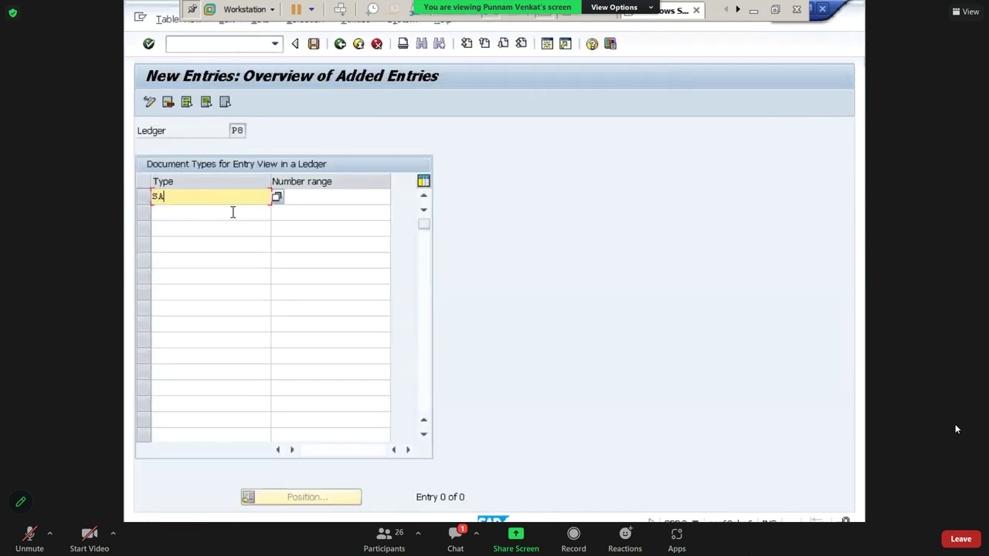
pyautogui.press('Tab')
pyautogui.write('99')
pyautogui.press('Tab')
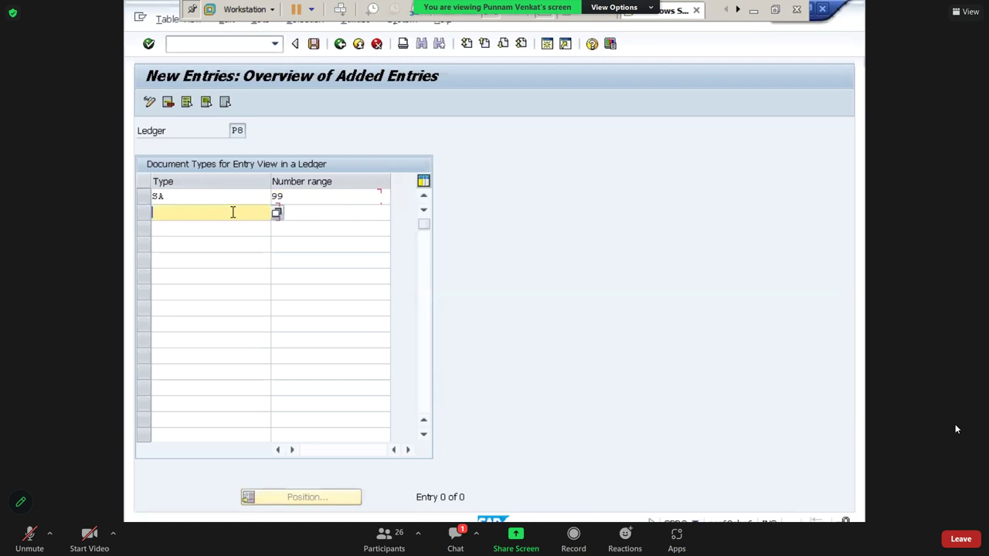
pyautogui.write('AB')
pyautogui.press('Tab')
pyautogui.write('99')
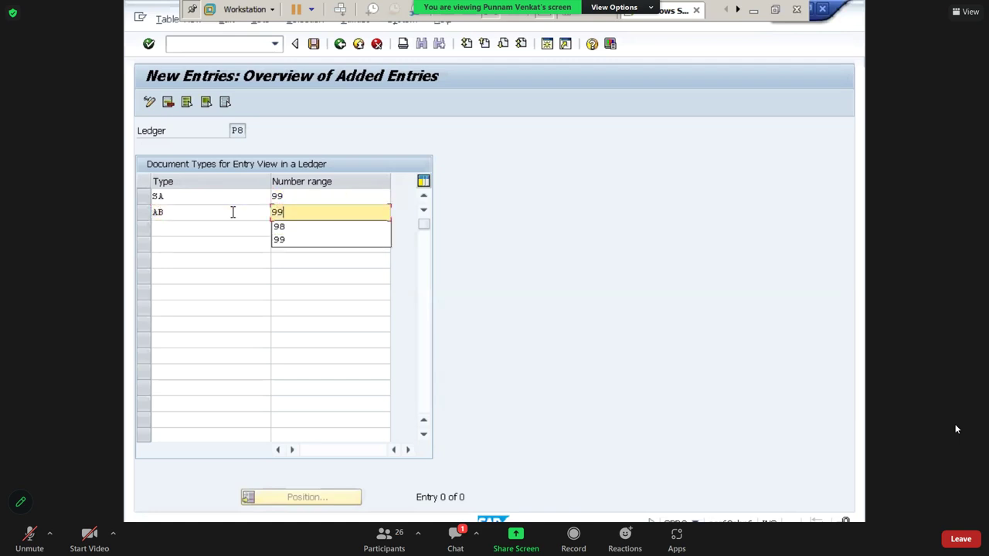
pyautogui.press('Return')
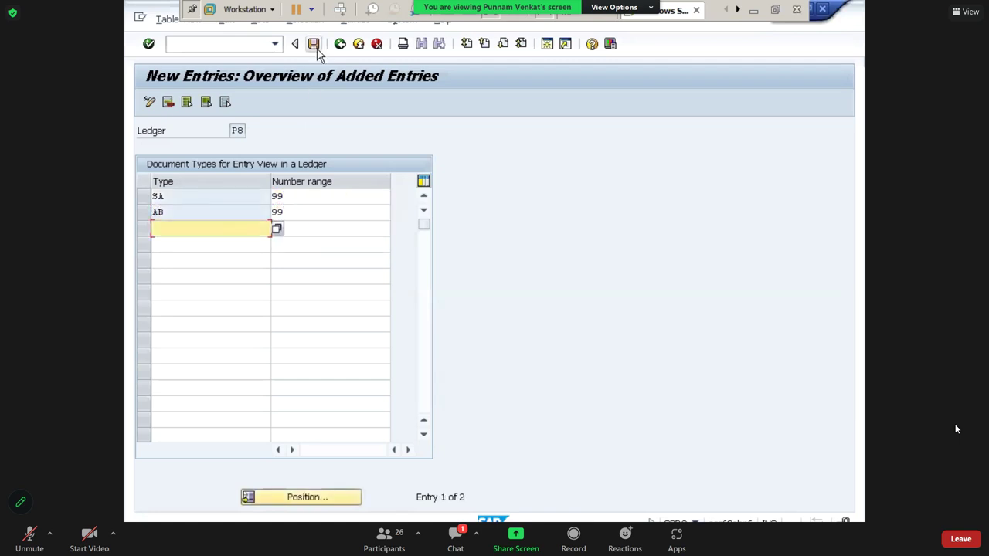
# Save the ledger P8 entries under the PM Goups IMP Project customizing request and review the ledger and SA number range
pyautogui.click(314, 44)
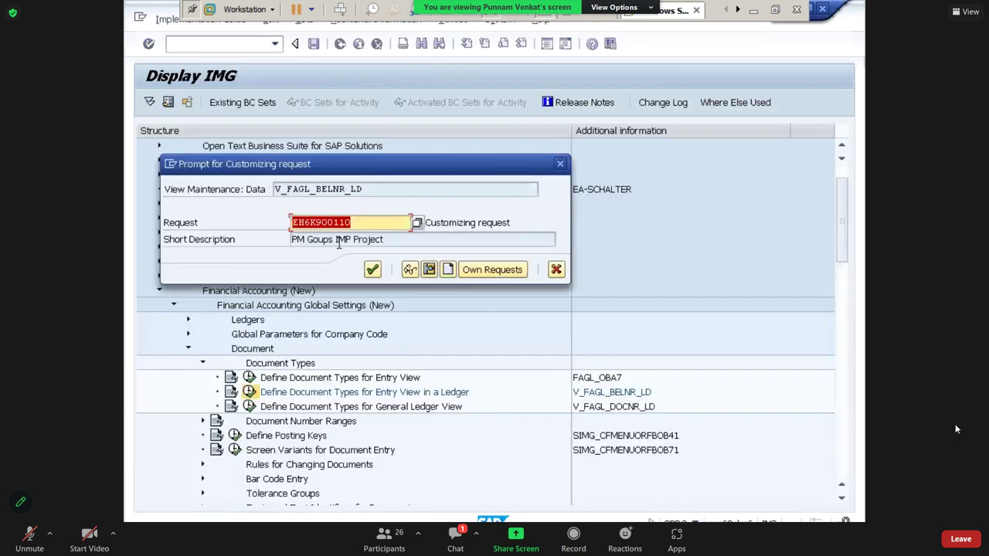
pyautogui.click(373, 270)
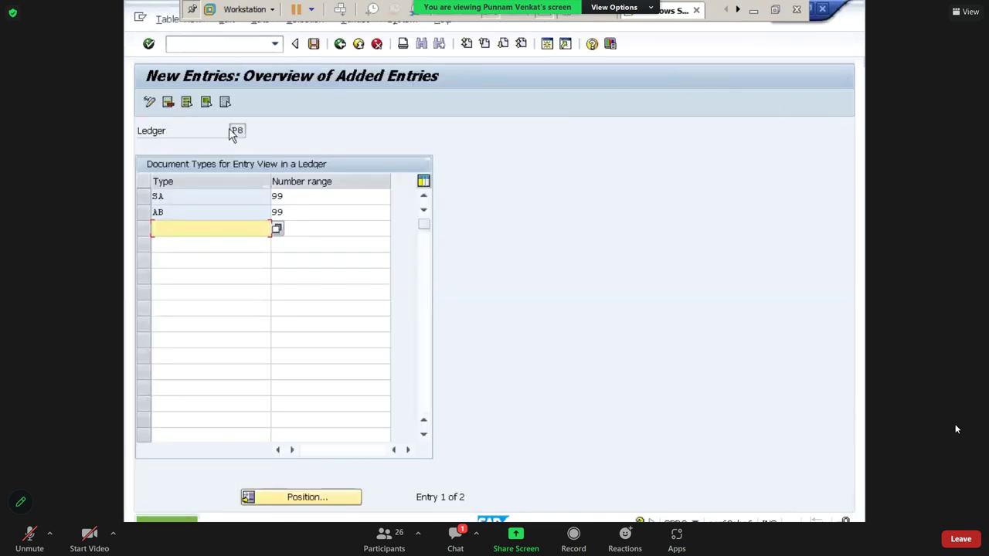
pyautogui.doubleClick(229, 130)
pyautogui.doubleClick(293, 196)
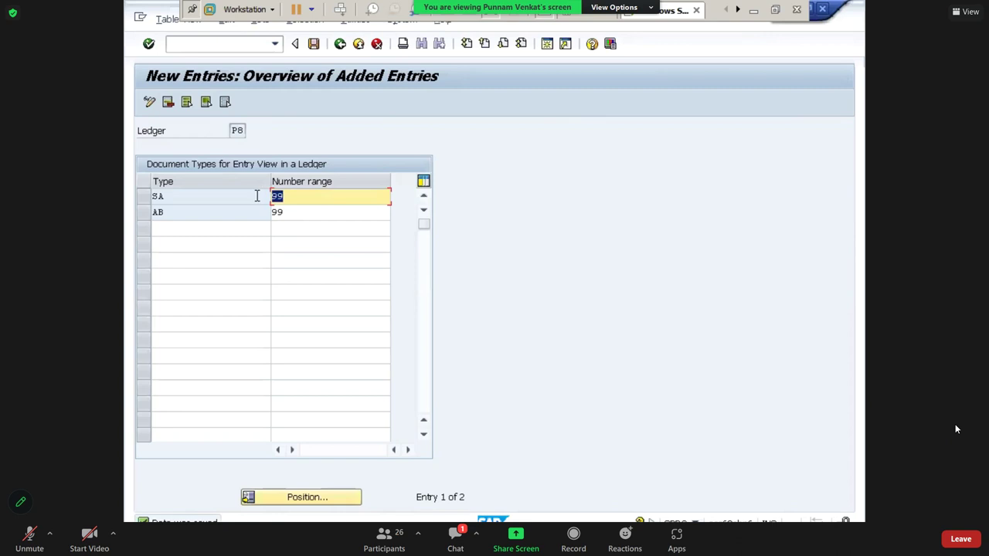
# Switch to the GL Number Ranges sheet in Excel and enter 98 under ledger P7 and 99 under ledger P8
pyautogui.click(753, 19)
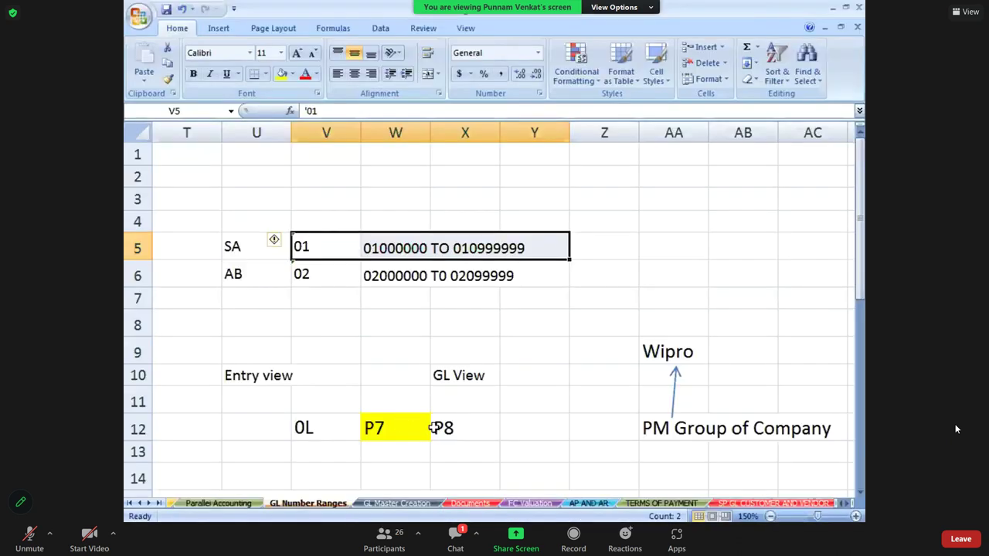
pyautogui.click(433, 427)
pyautogui.press('Left')
pyautogui.press('Down')
pyautogui.press('Down')
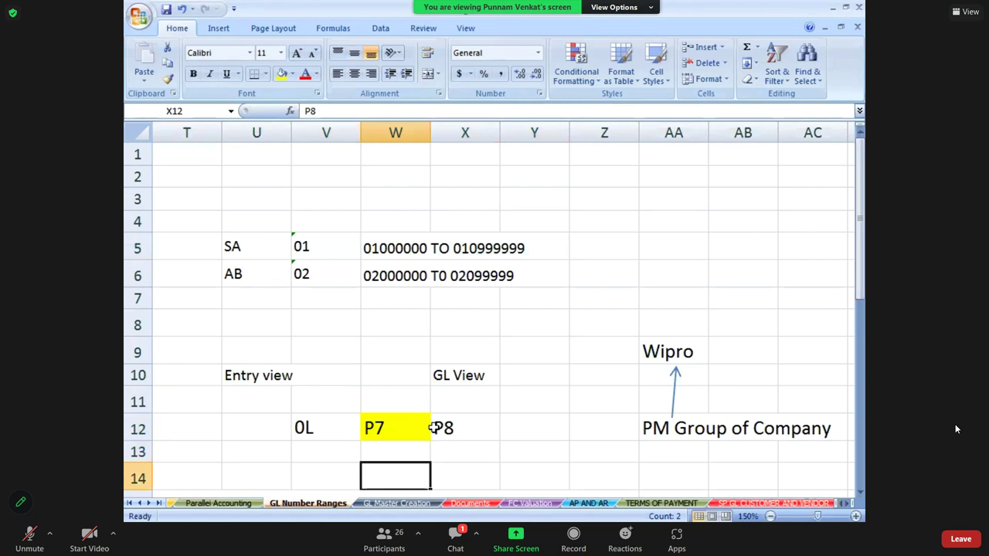
pyautogui.press('Down')
pyautogui.press('Up')
pyautogui.press('Up')
pyautogui.write('98')
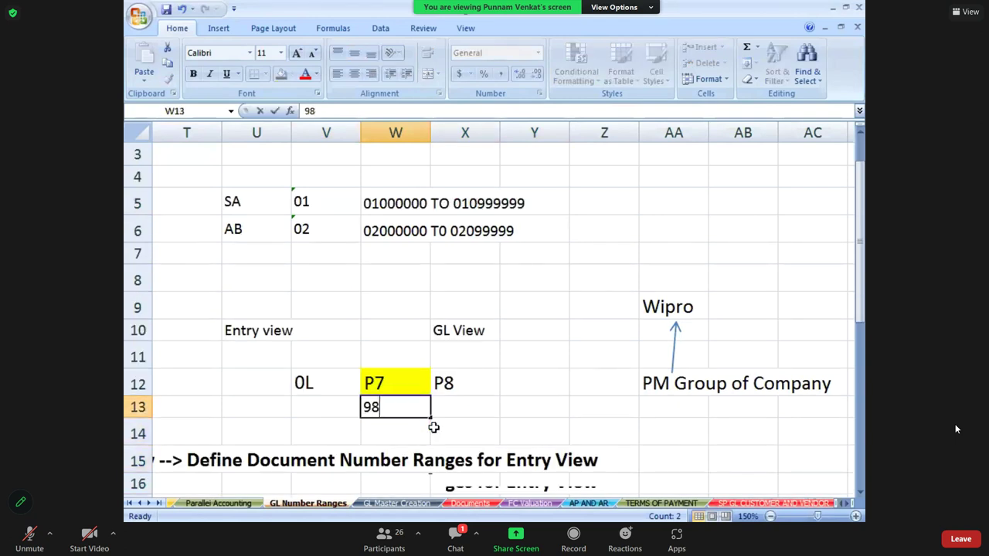
pyautogui.press('Tab')
pyautogui.write('99')
pyautogui.press('Return')
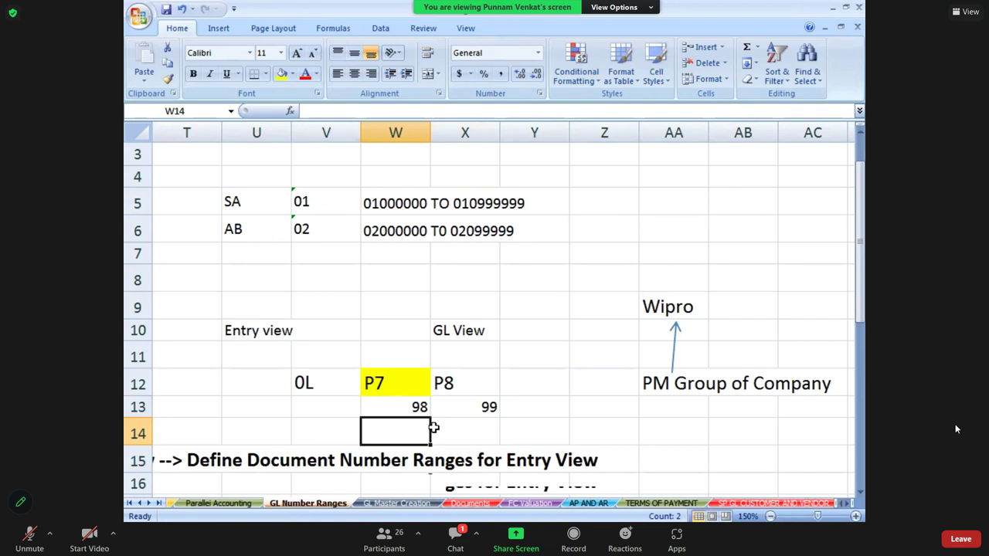
# Fill the ledger P8 cell and the number range cells 98 and 99 below the ledgers with yellow
pyautogui.click(455, 391)
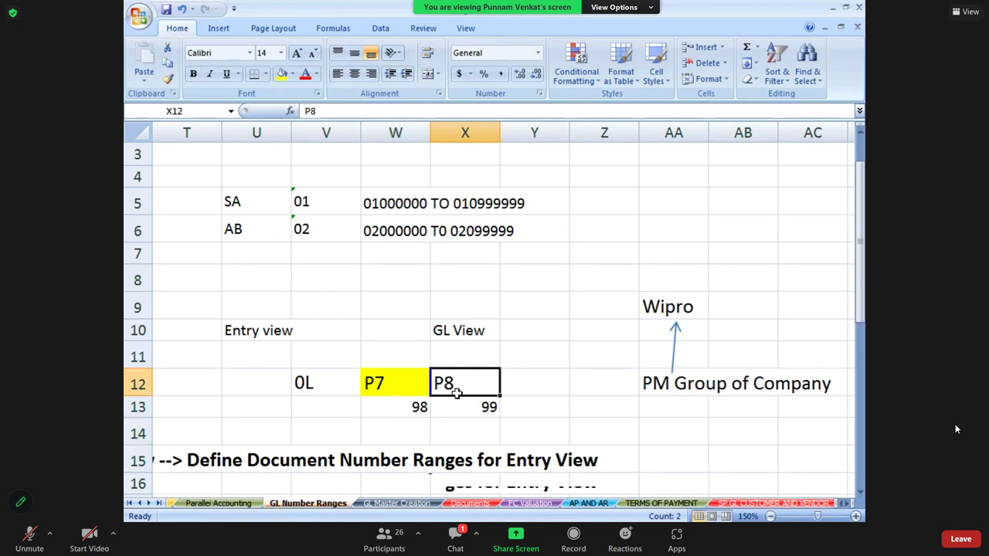
pyautogui.click(319, 384)
pyautogui.click(364, 386)
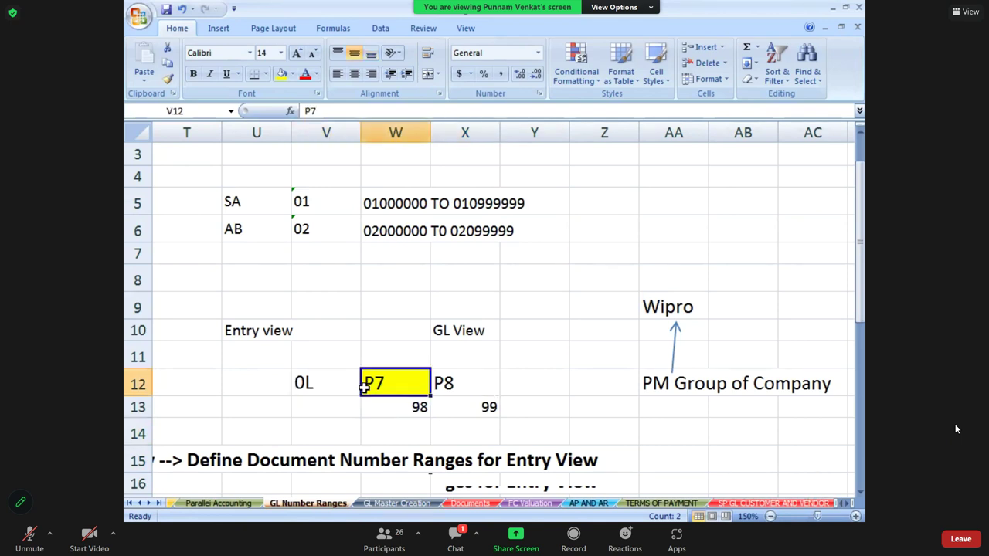
pyautogui.click(471, 388)
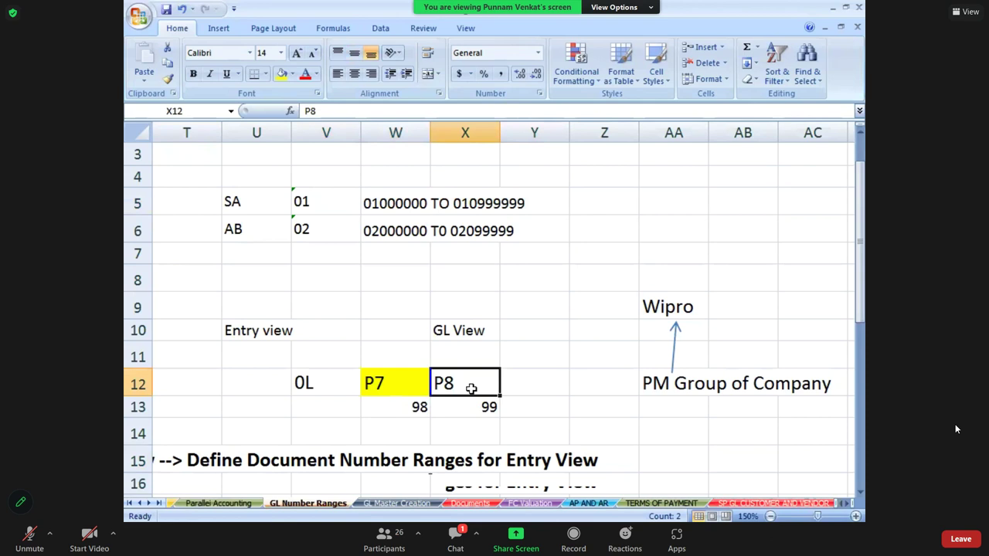
pyautogui.click(473, 407)
pyautogui.click(472, 387)
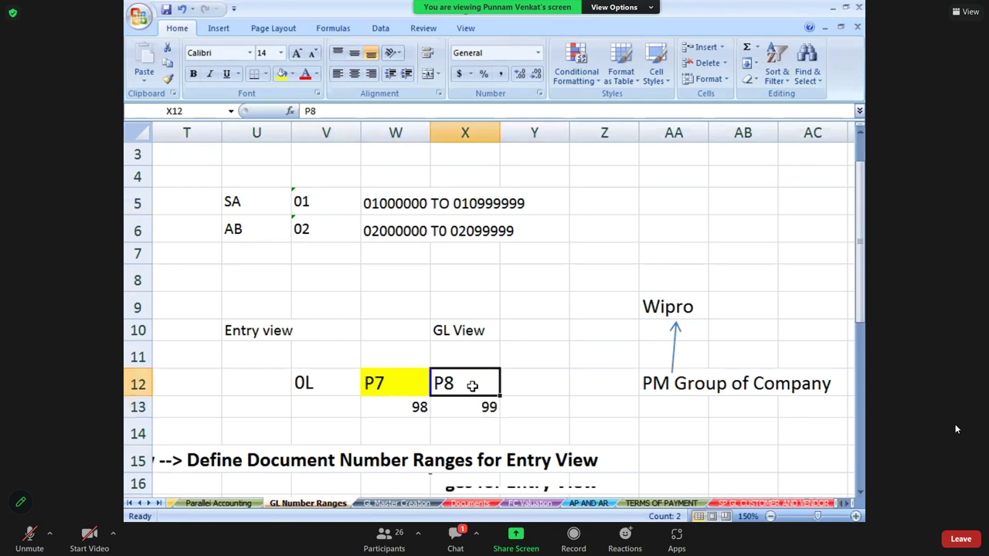
pyautogui.click(283, 78)
pyautogui.click(476, 390)
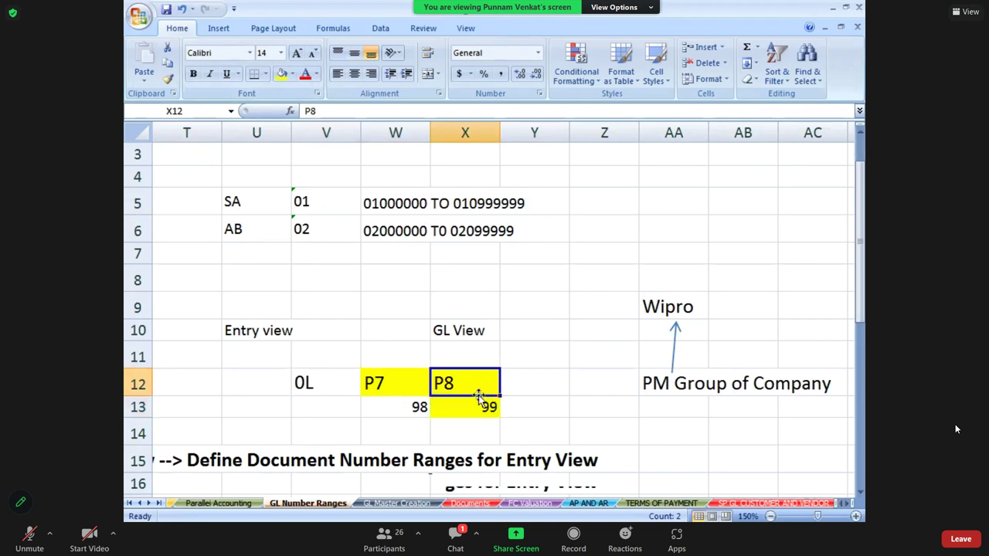
pyautogui.click(477, 403)
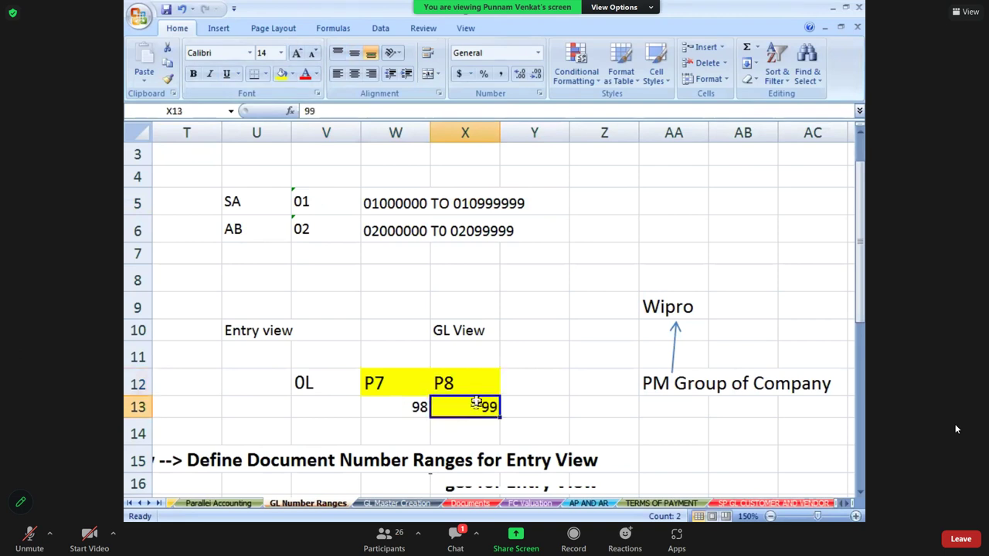
pyautogui.click(415, 407)
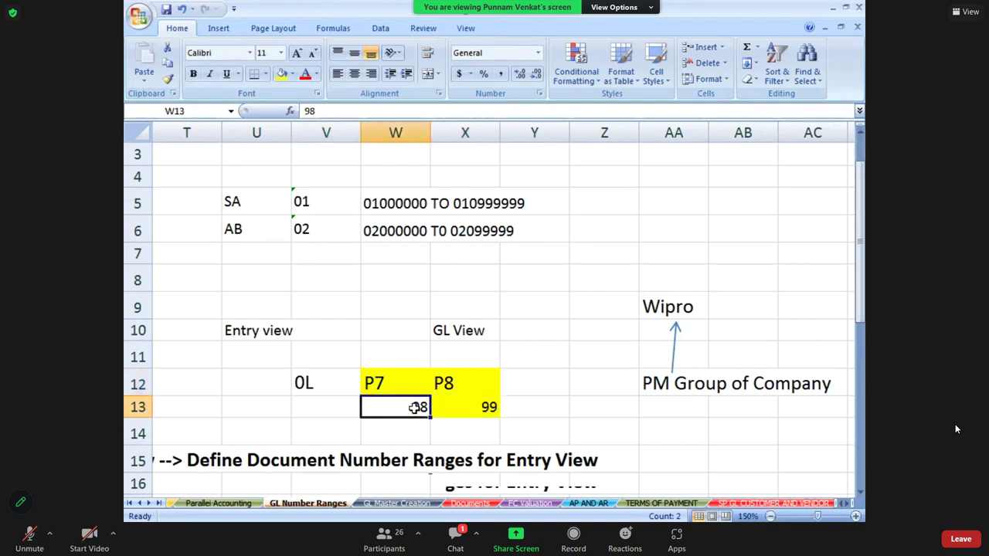
pyautogui.hotkey('shift', 'Right')
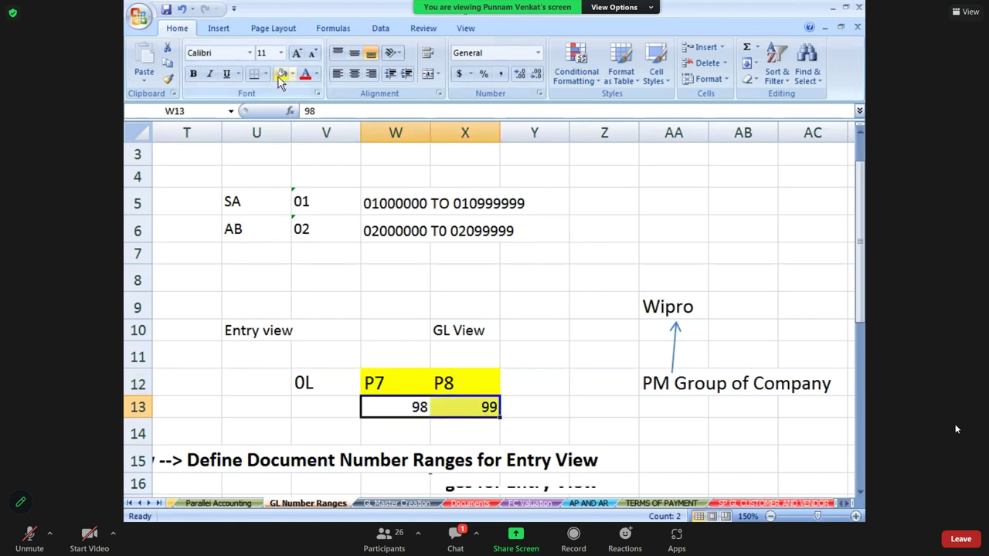
pyautogui.click(385, 323)
# Enter number range 97 with the interval 9700000 TO 970999999 in row 7, below the AB range
pyautogui.click(337, 265)
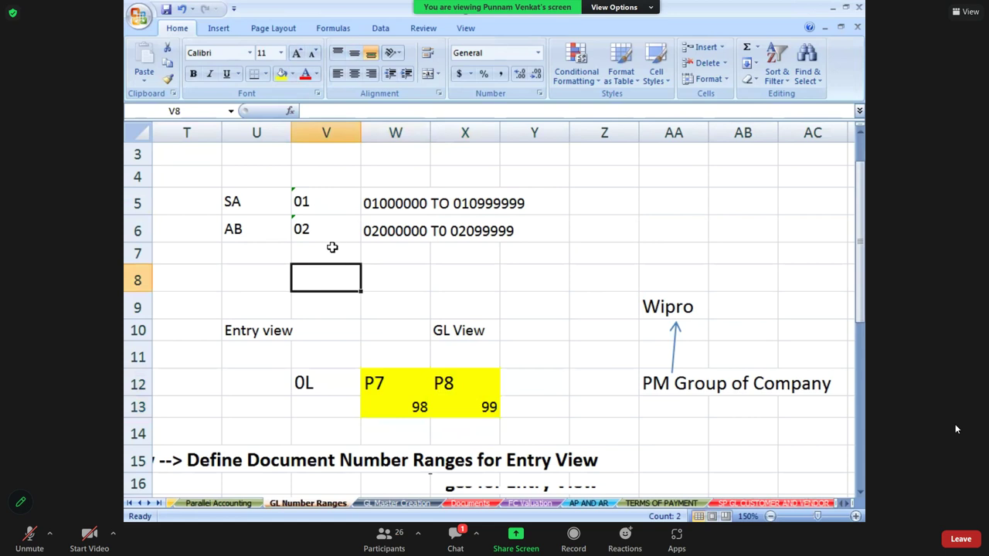
pyautogui.click(332, 249)
pyautogui.write('97')
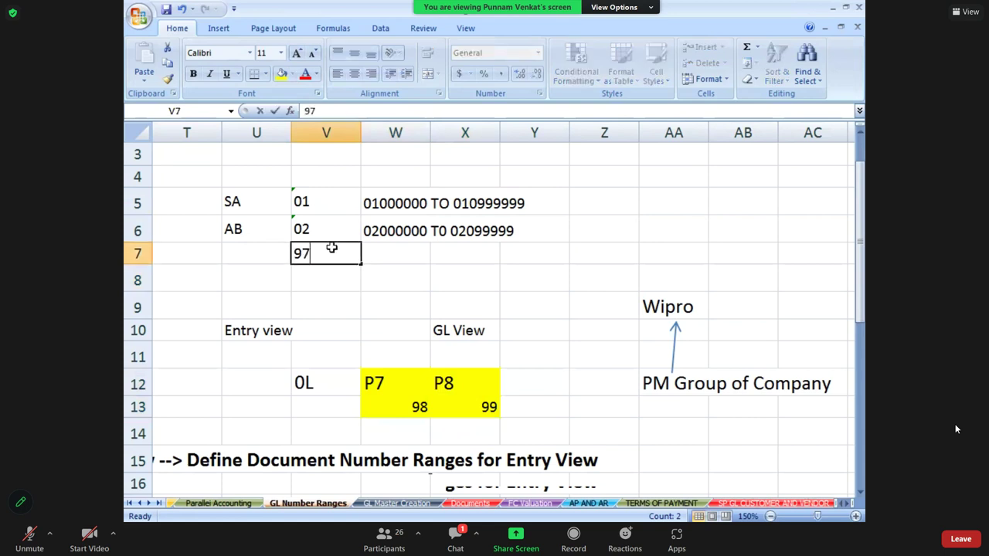
pyautogui.press('Tab')
pyautogui.write('97')
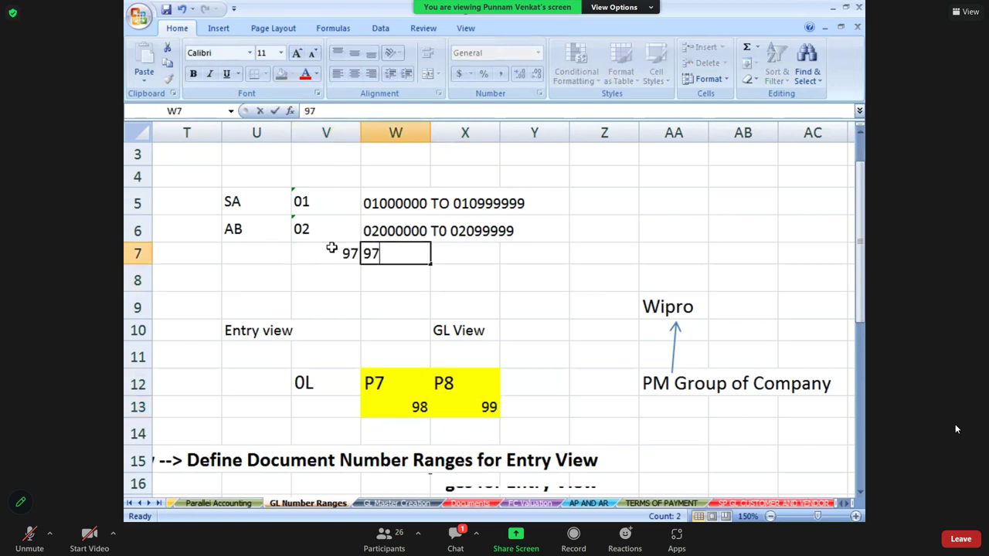
pyautogui.write('00000 TO ')
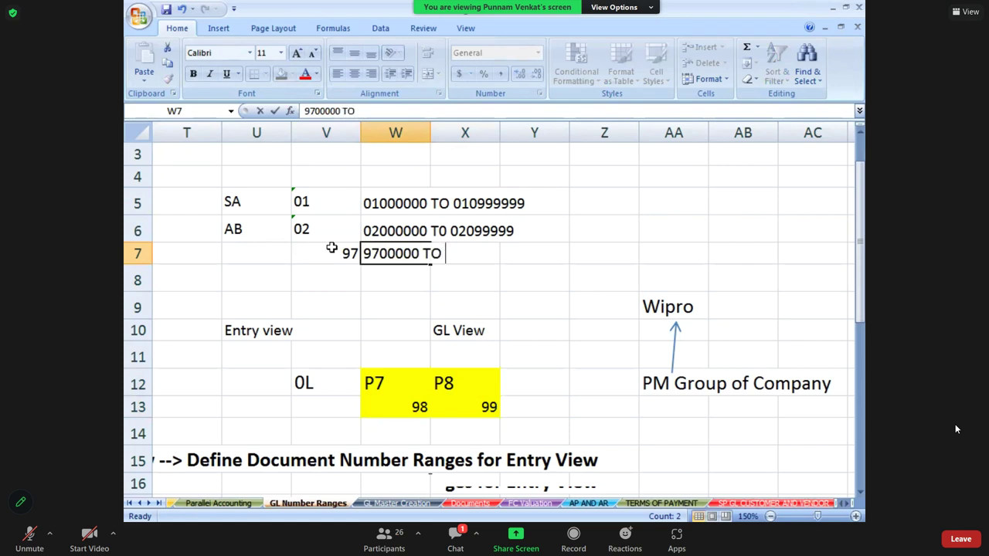
pyautogui.write('970999999')
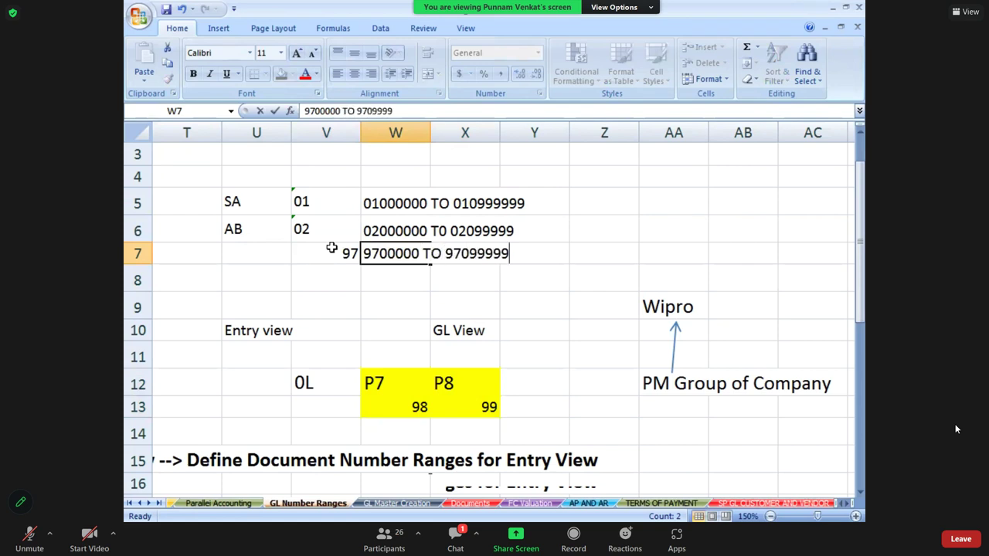
pyautogui.press('Return')
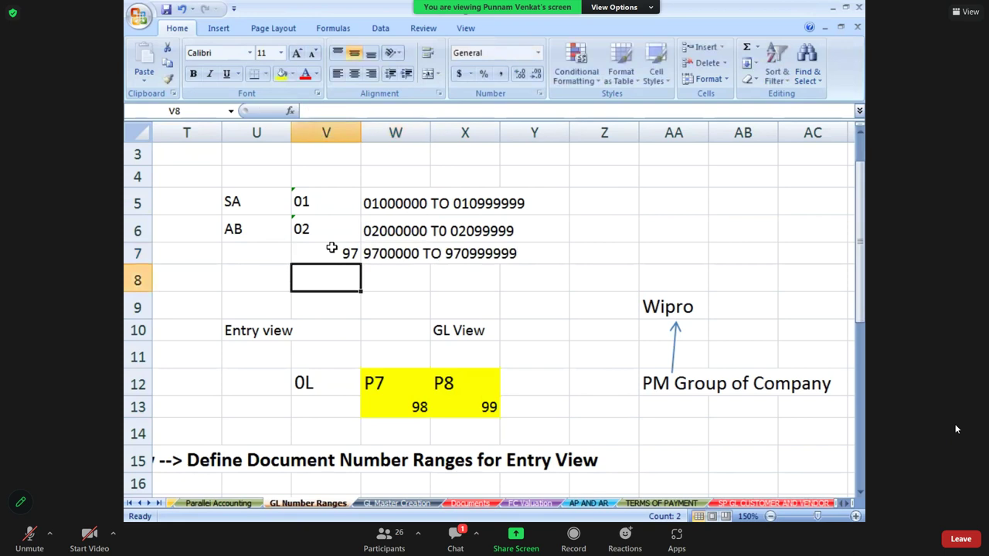
# Change the row 7 number range to 98 with the interval 98000000 TO 98099999
pyautogui.click(331, 247)
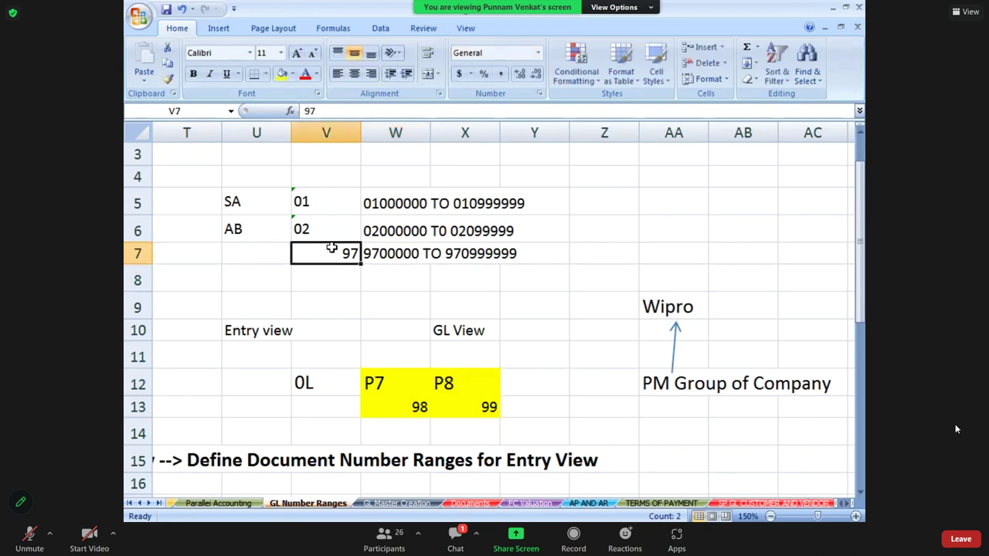
pyautogui.write('98')
pyautogui.press('Tab')
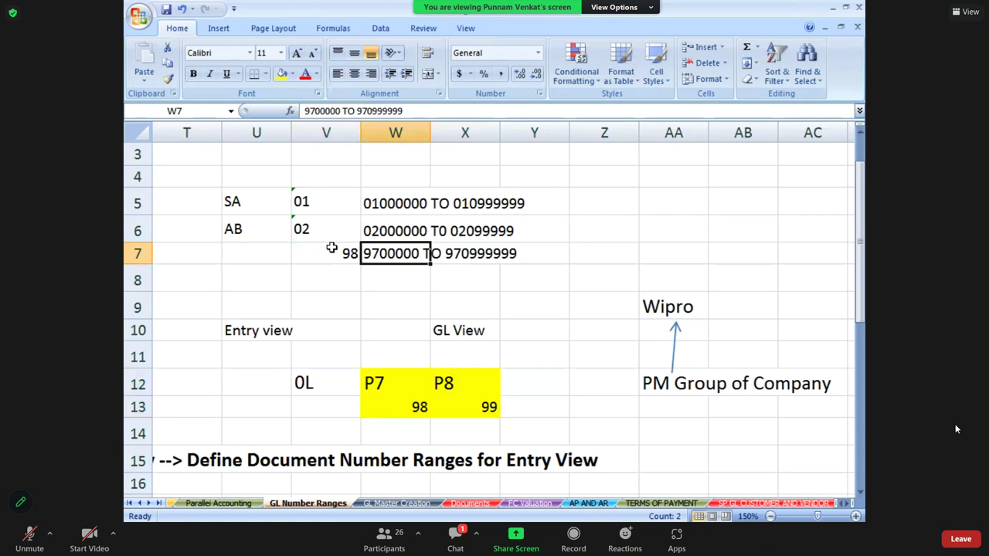
pyautogui.write('9800000')
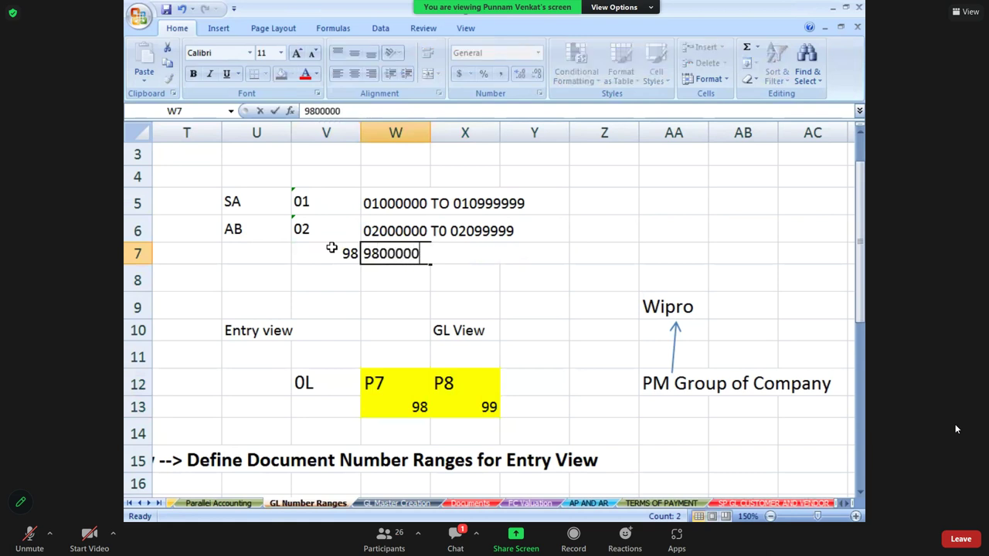
pyautogui.write('0 TO 9')
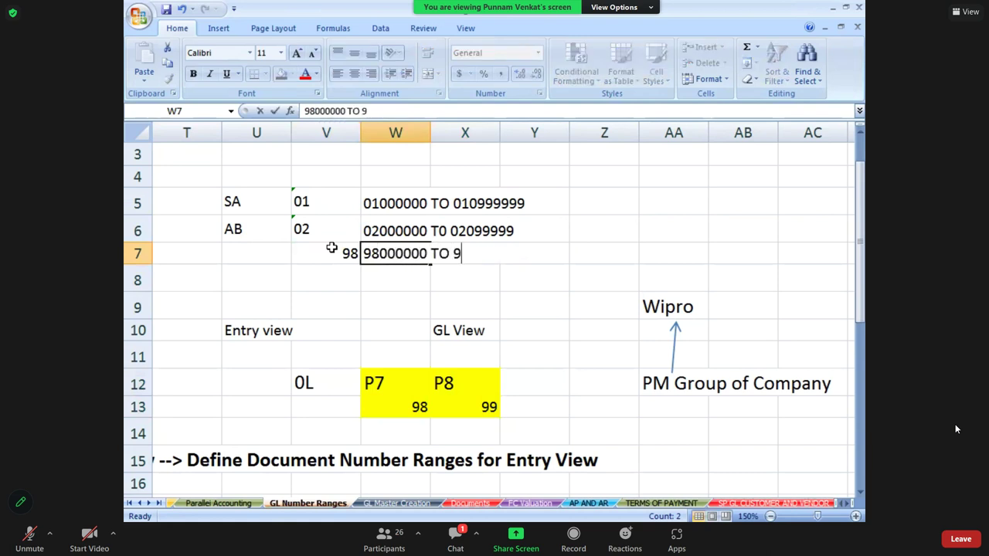
pyautogui.write('8099999')
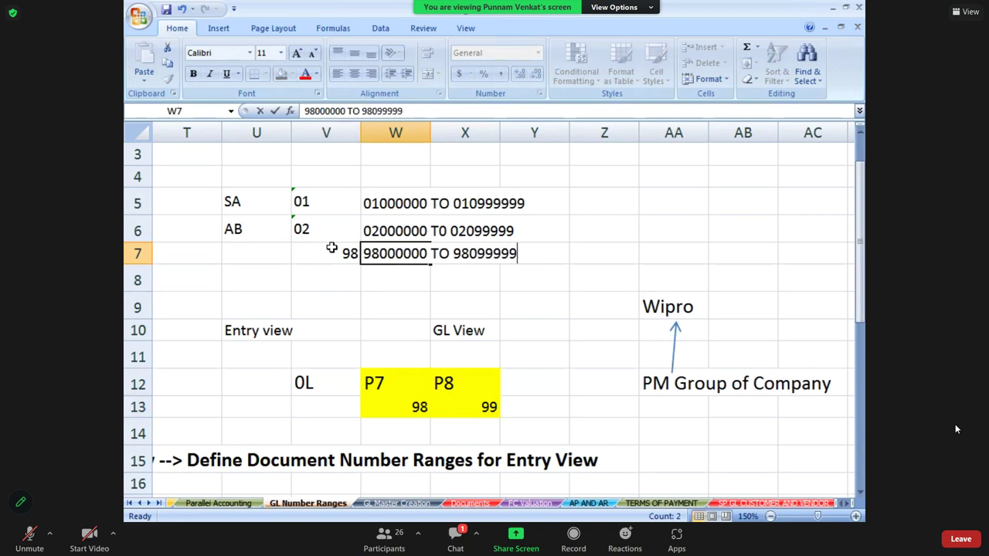
pyautogui.press('Return')
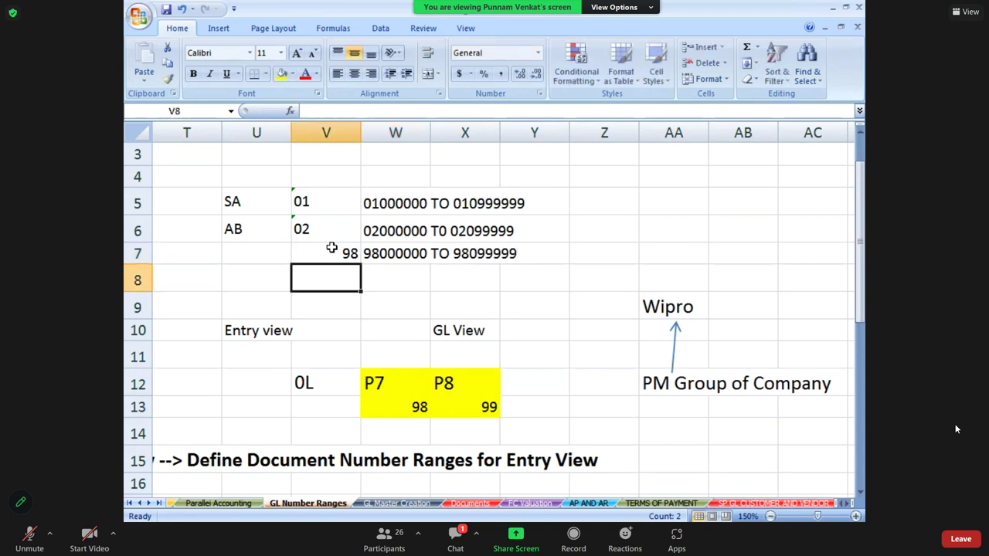
# Add number range 99 with the interval 990000000 TO 99099999 in row 8 and left-align all four number range rows
pyautogui.write('99')
pyautogui.press('Tab')
pyautogui.write('99')
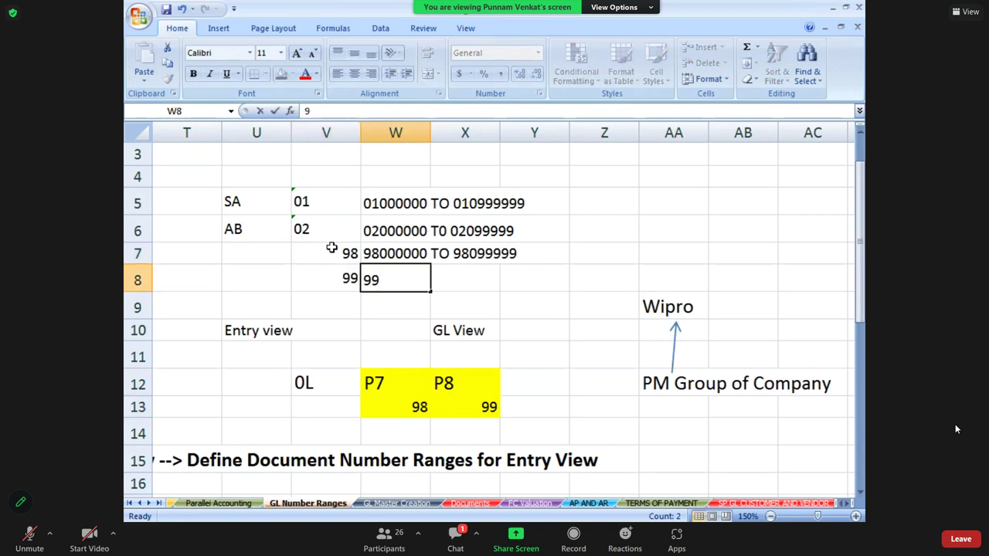
pyautogui.write('0000000 ')
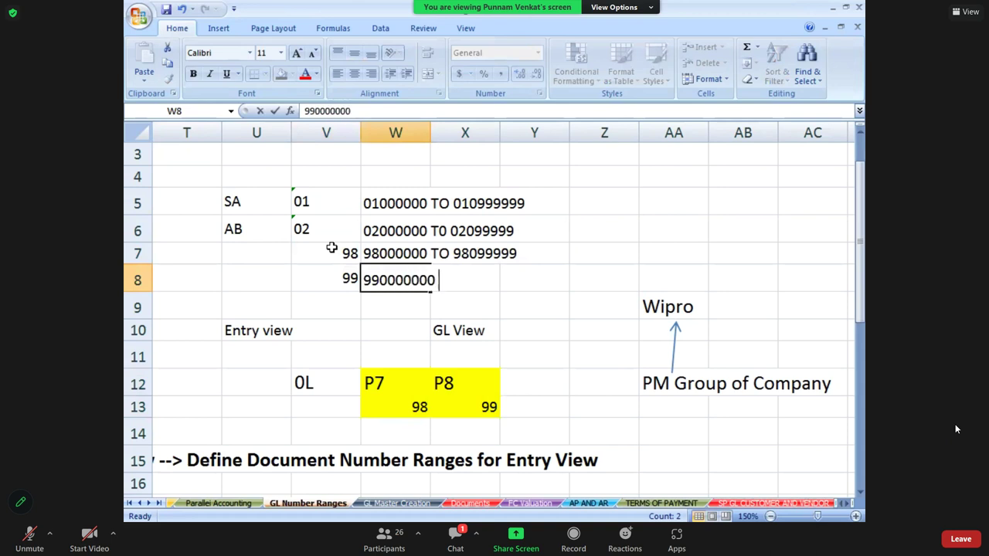
pyautogui.write('TO 99099999')
pyautogui.press('Return')
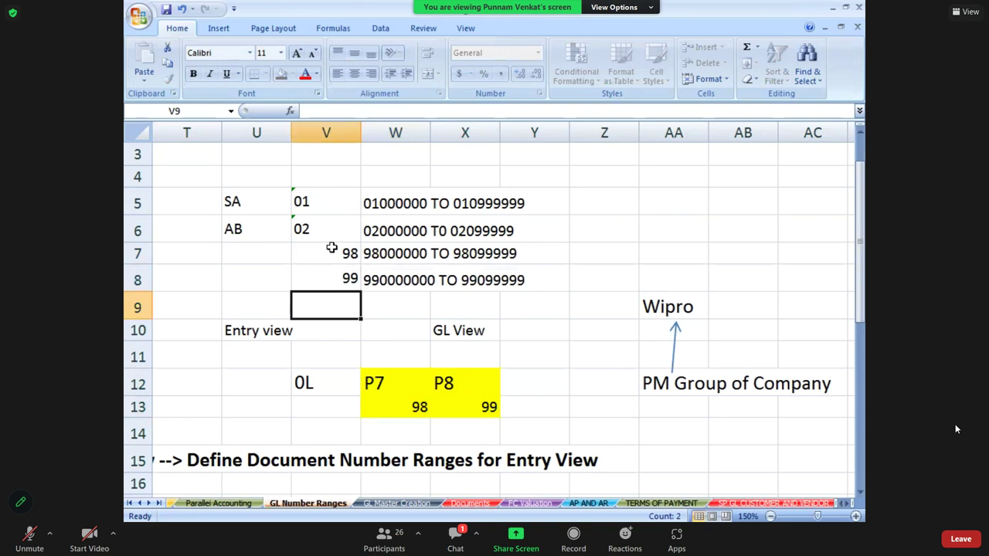
pyautogui.moveTo(309, 202); pyautogui.dragTo(534, 280)
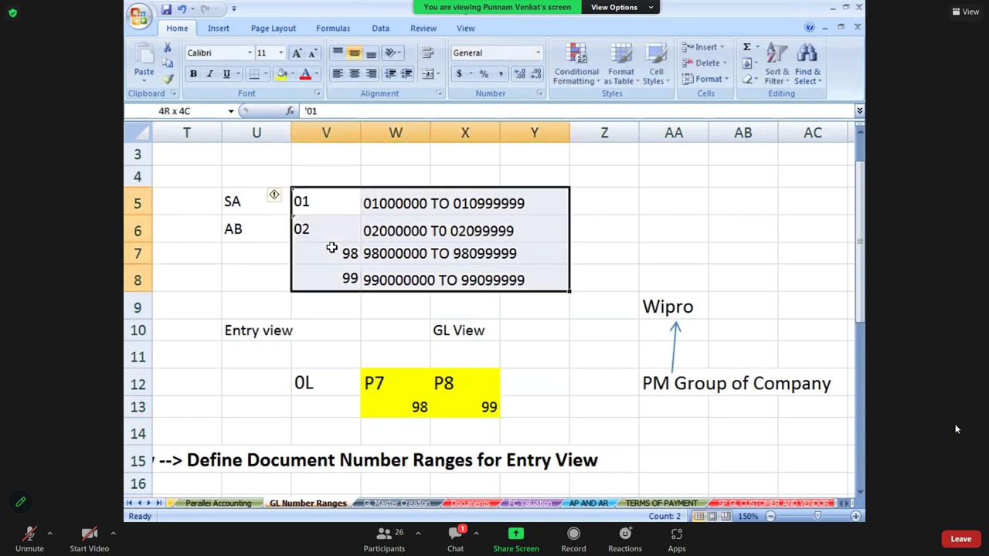
pyautogui.click(337, 74)
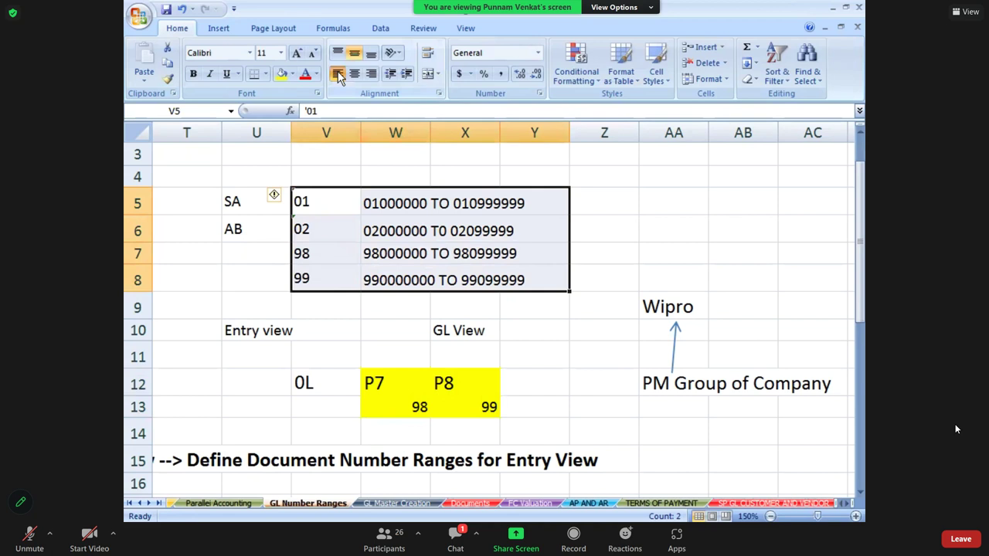
# Review the number range 98 and 99 rows and their intervals below the SA and AB ranges
pyautogui.click(348, 205)
pyautogui.click(334, 258)
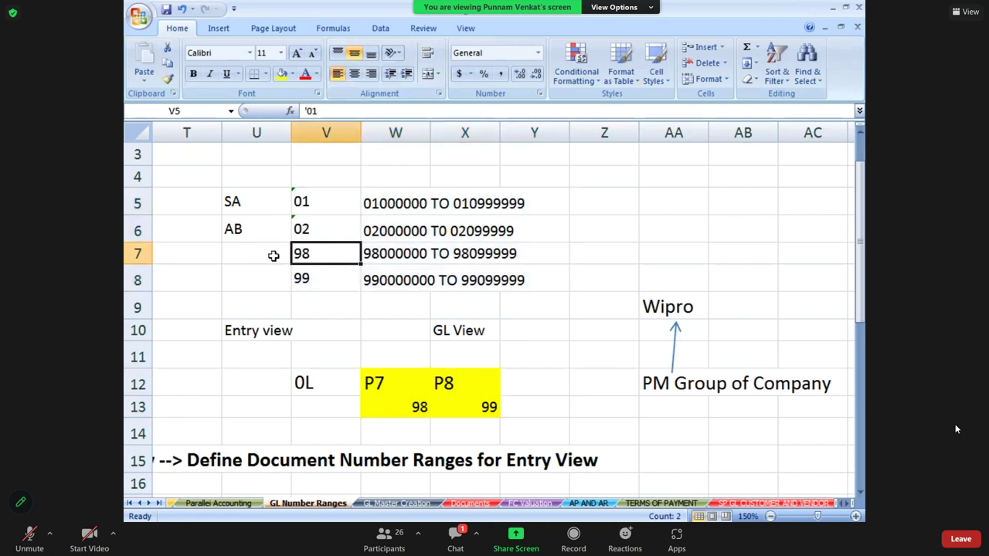
pyautogui.click(275, 256)
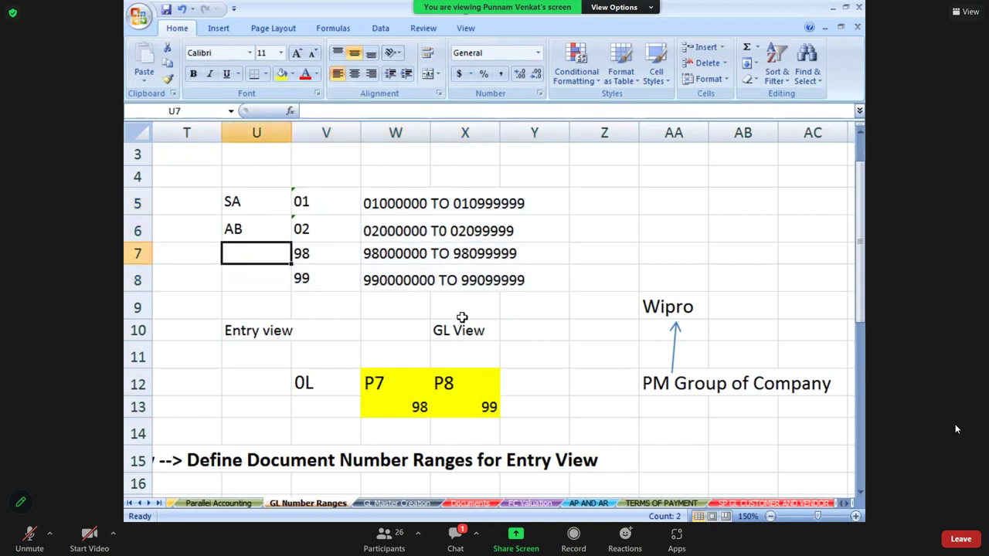
pyautogui.click(315, 256)
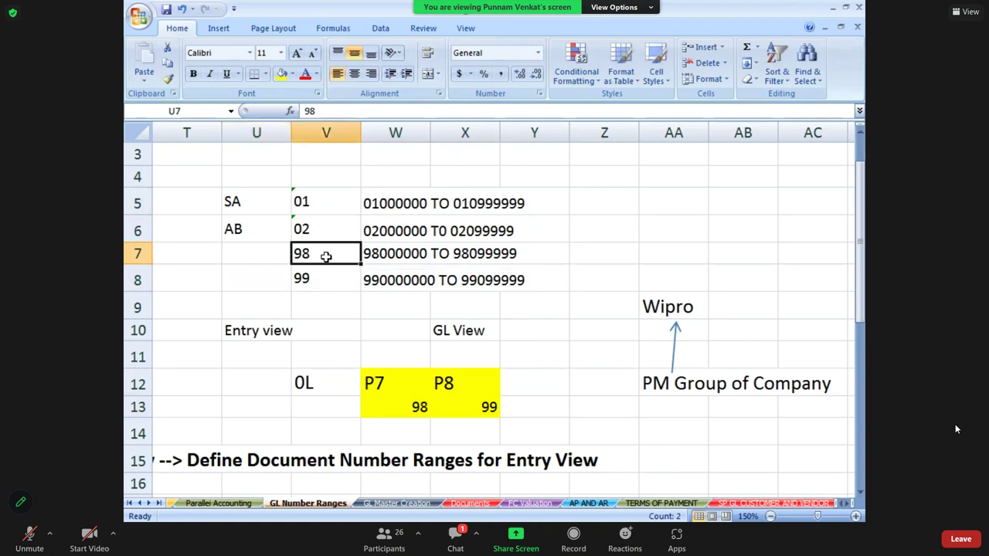
pyautogui.hotkey('shift', 'Right')
pyautogui.hotkey('shift', 'Right')
pyautogui.hotkey('shift', 'Right')
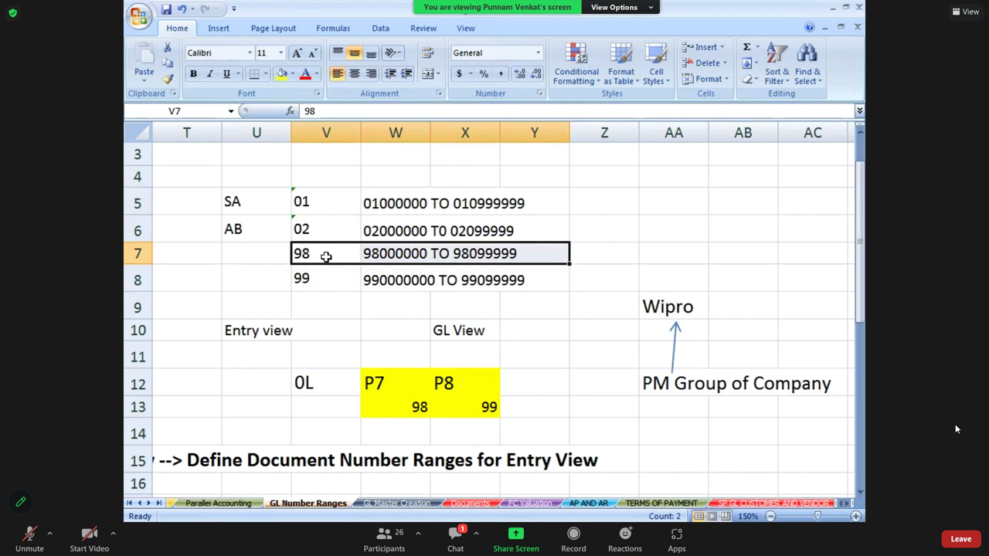
pyautogui.click(311, 258)
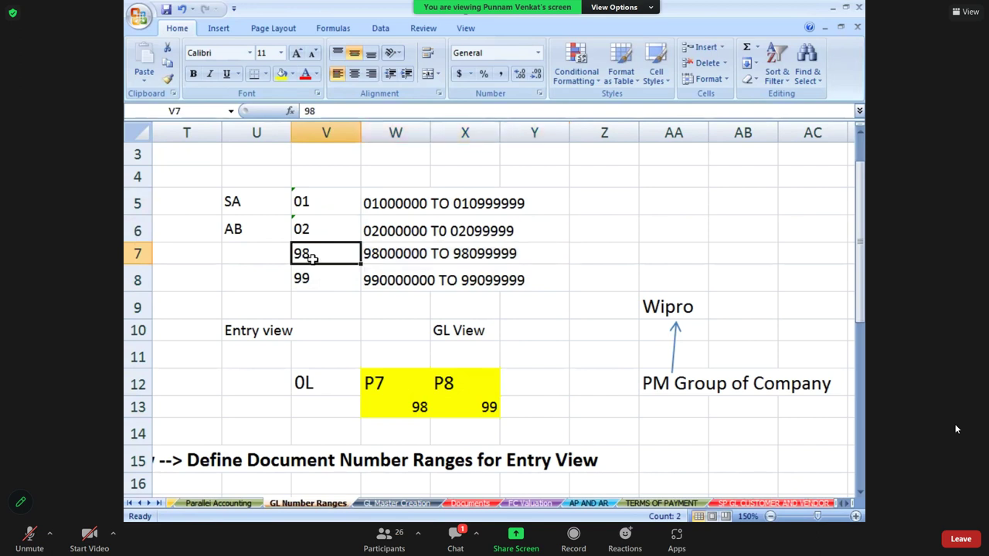
pyautogui.click(314, 283)
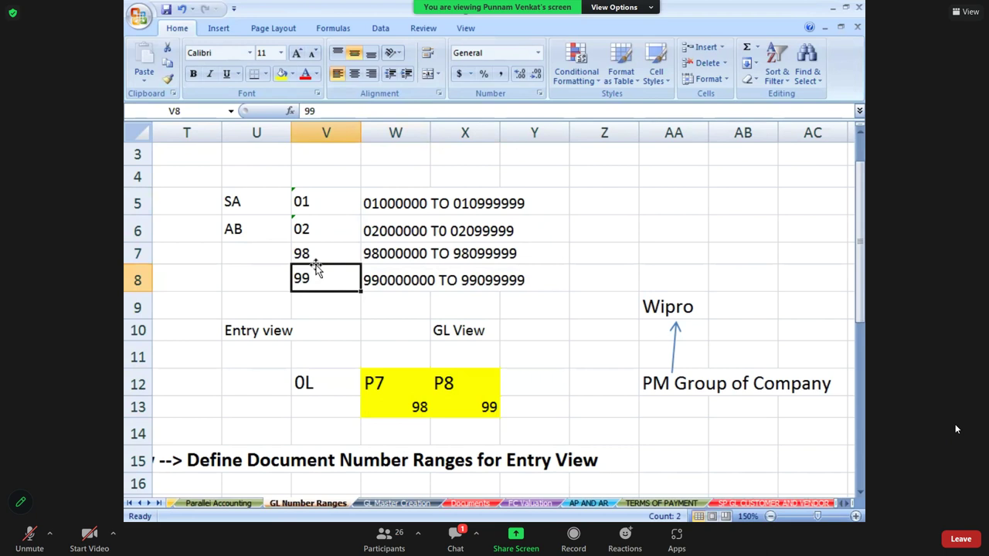
# Review number ranges 01 and 02 assigned to document types SA and AB
pyautogui.click(315, 210)
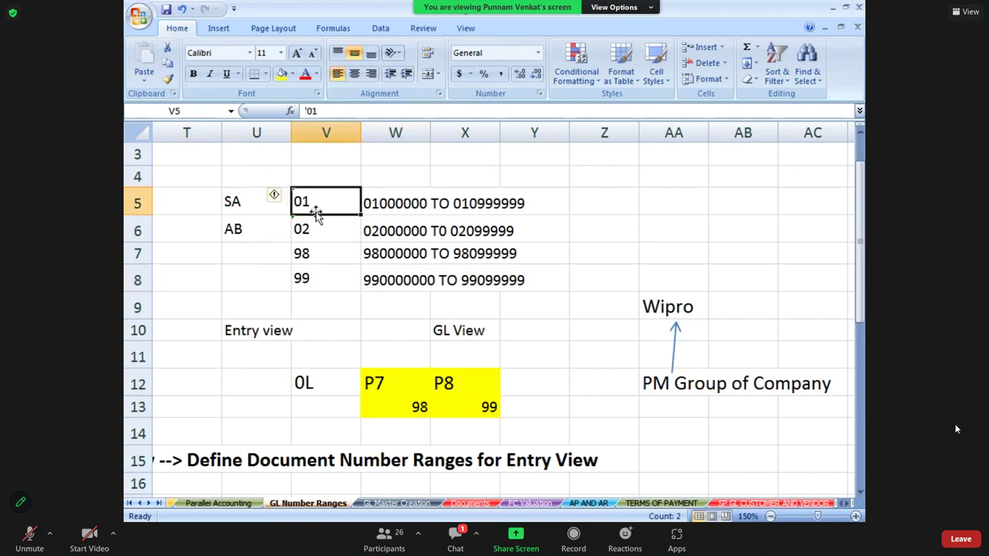
pyautogui.click(316, 231)
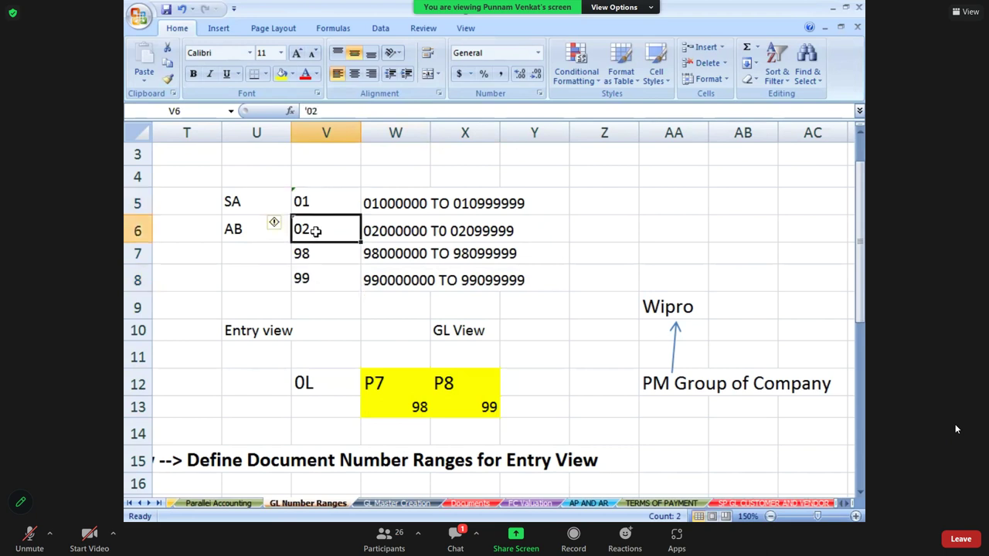
pyautogui.click(283, 285)
# Switch to SAP, save the entry view document types for ledger P8 and return to the IMG structure
pyautogui.hotkey('alt', 'Tab')
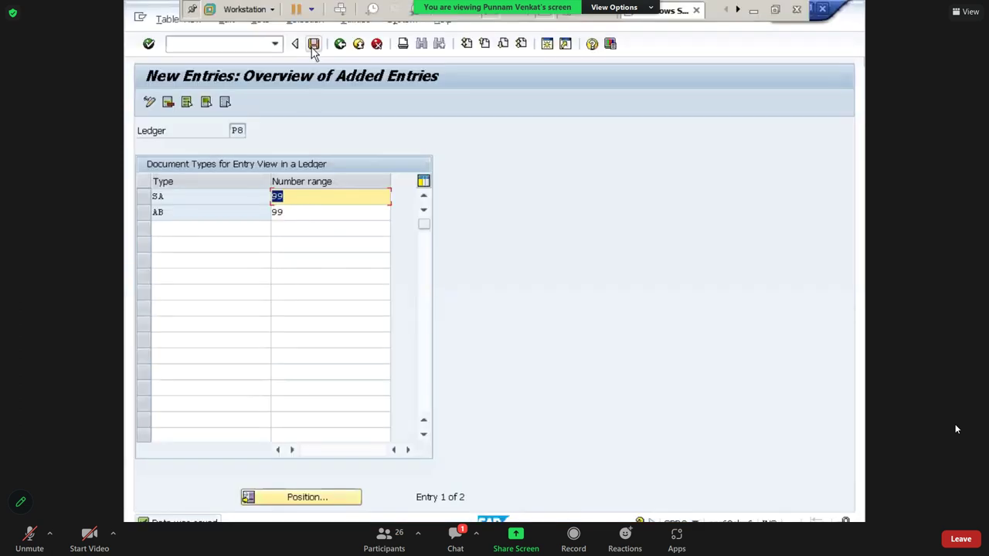
pyautogui.click(313, 46)
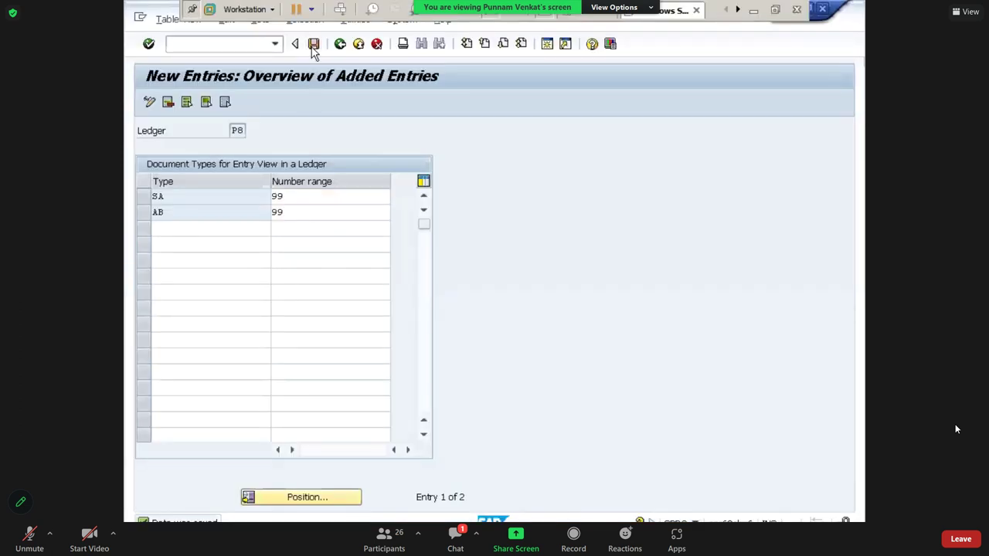
pyautogui.click(340, 45)
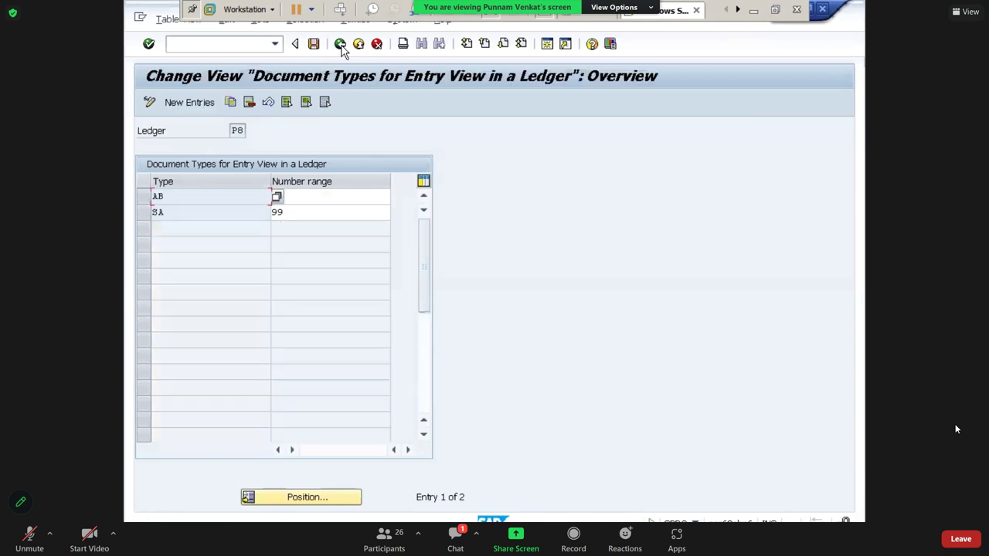
pyautogui.click(340, 45)
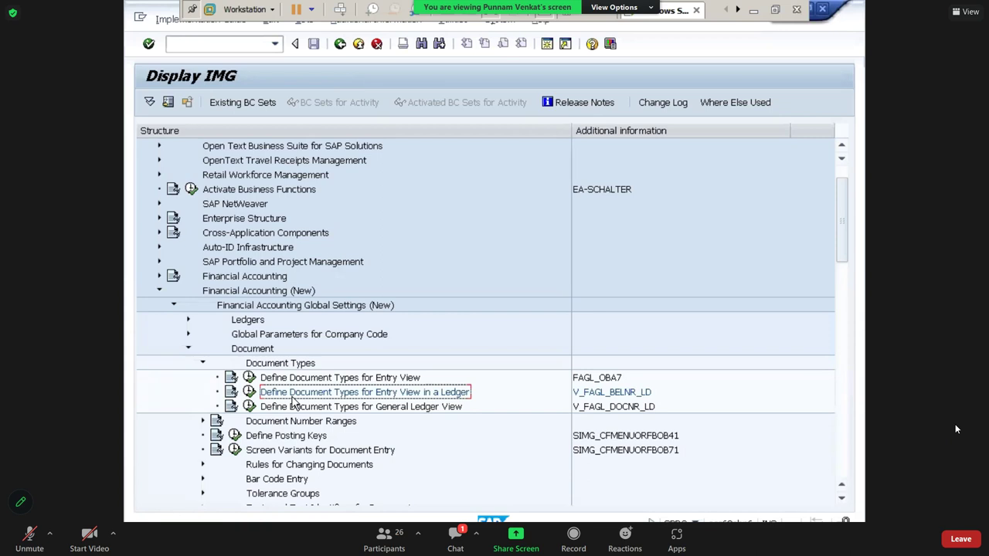
pyautogui.click(249, 406)
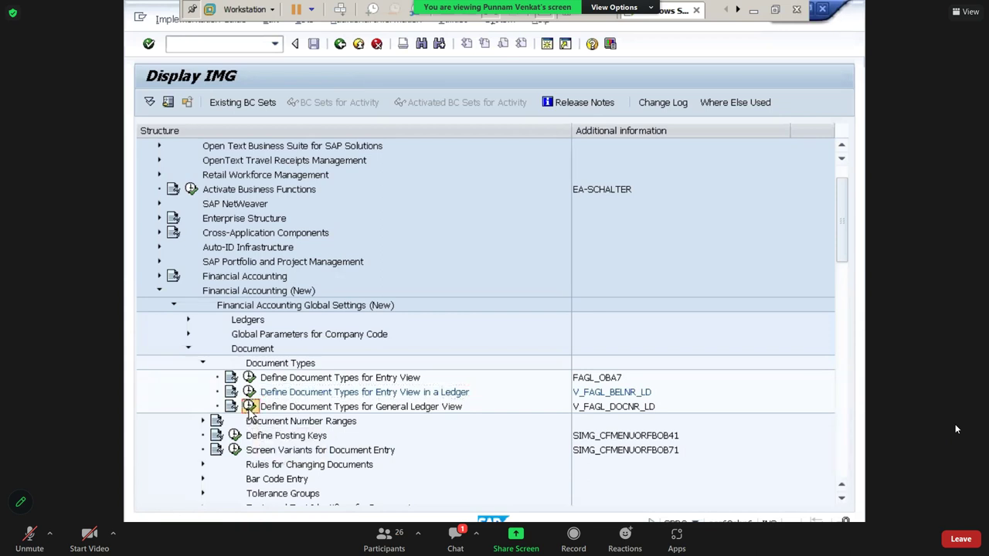
pyautogui.click(247, 407)
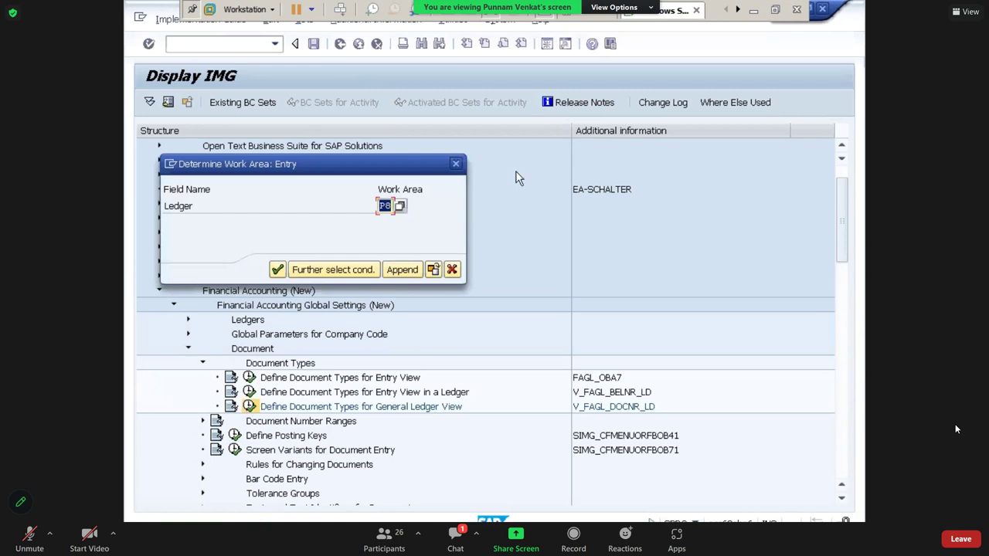
pyautogui.click(457, 166)
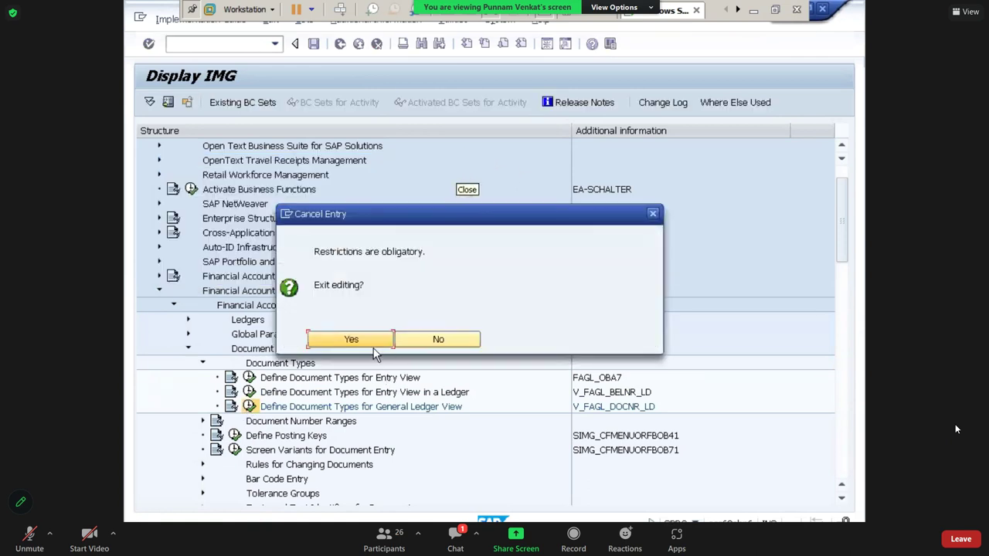
pyautogui.click(368, 343)
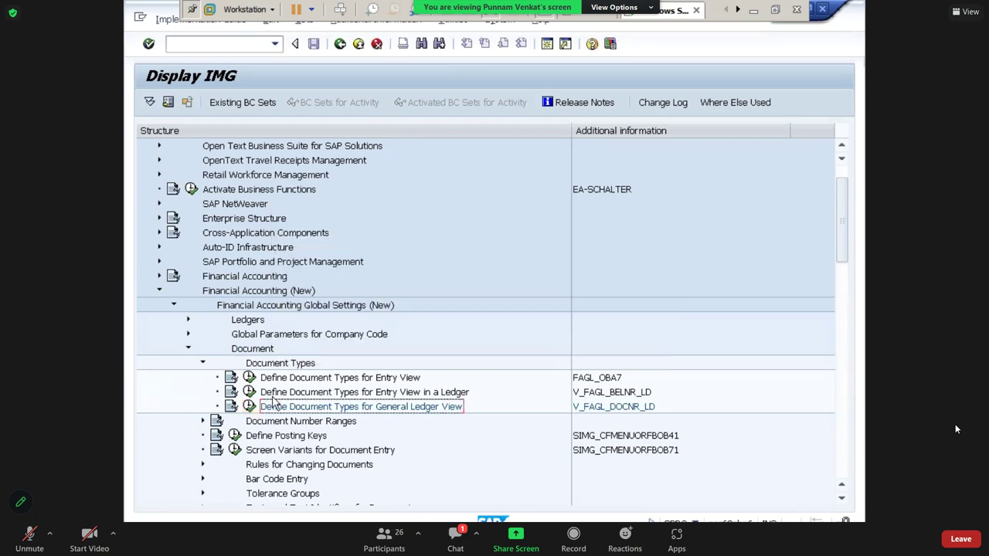
pyautogui.click(297, 397)
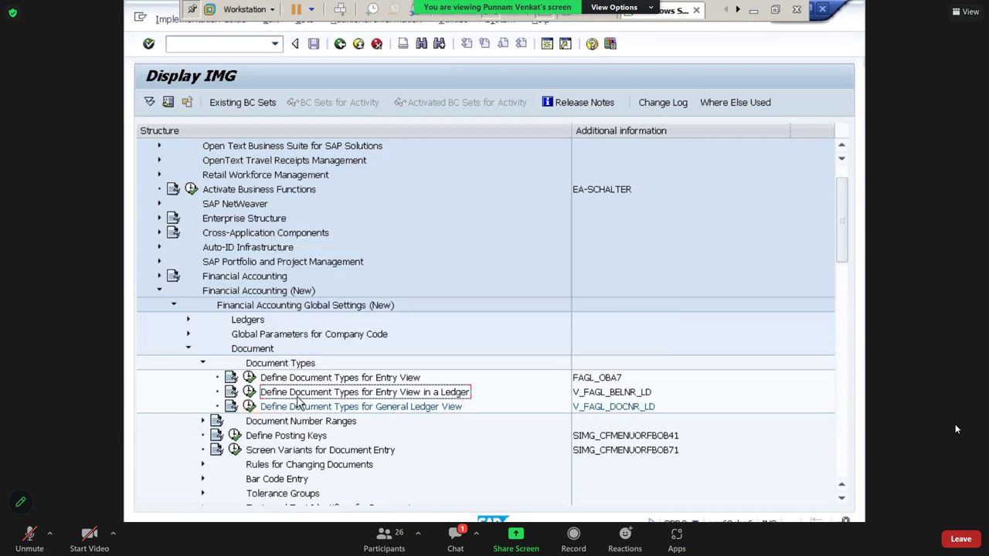
pyautogui.click(279, 411)
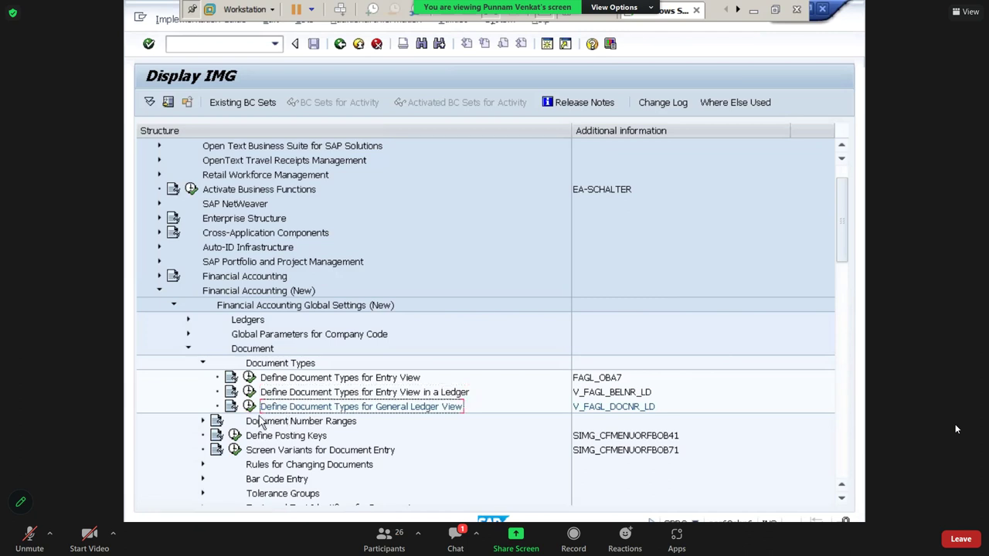
# Add document types SA and AB with number range 98 to the general ledger view document types of ledger P7
pyautogui.click(250, 408)
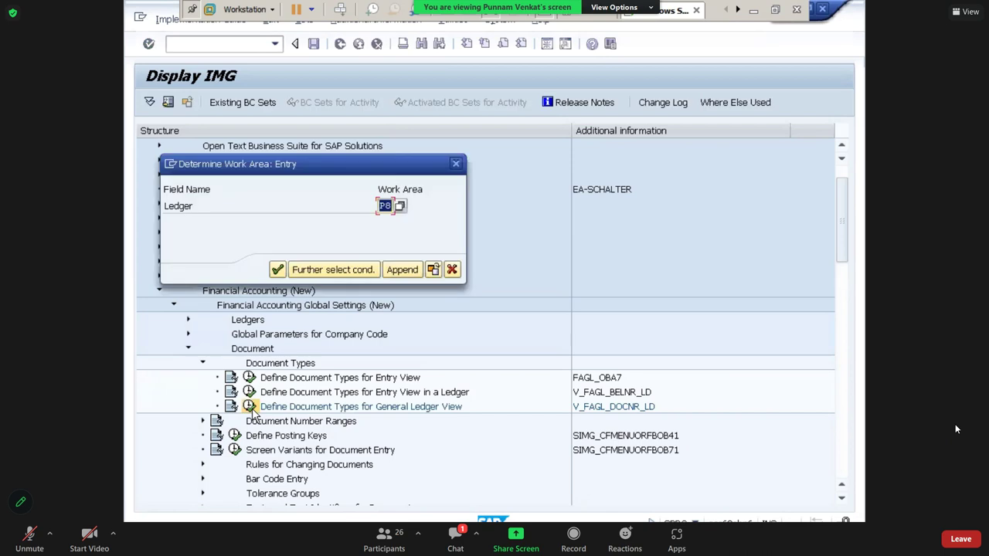
pyautogui.write('P7')
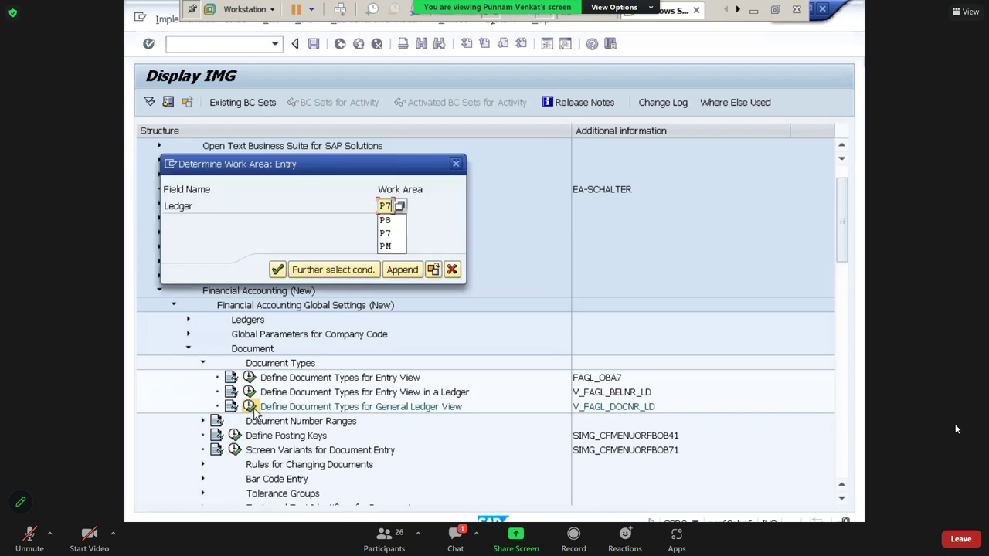
pyautogui.click(277, 269)
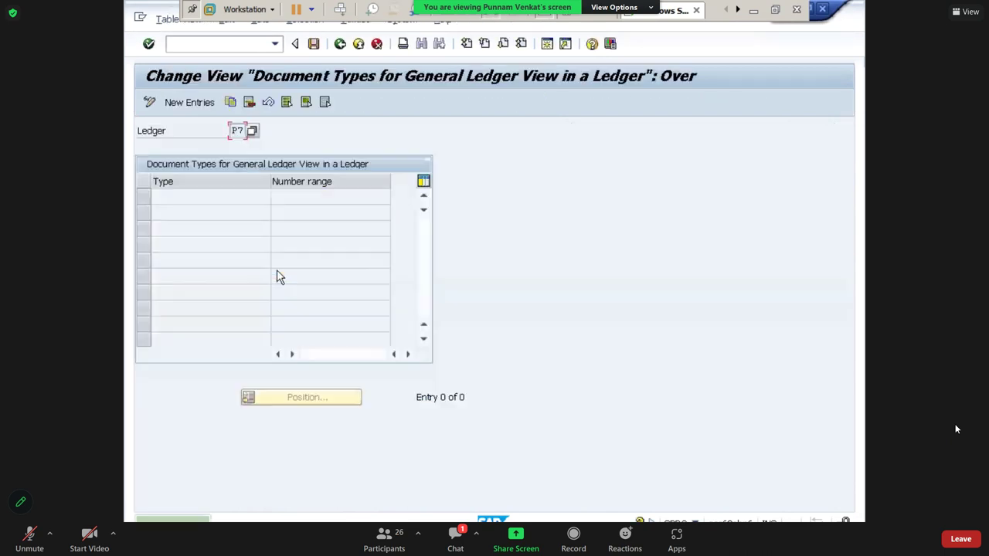
pyautogui.click(190, 108)
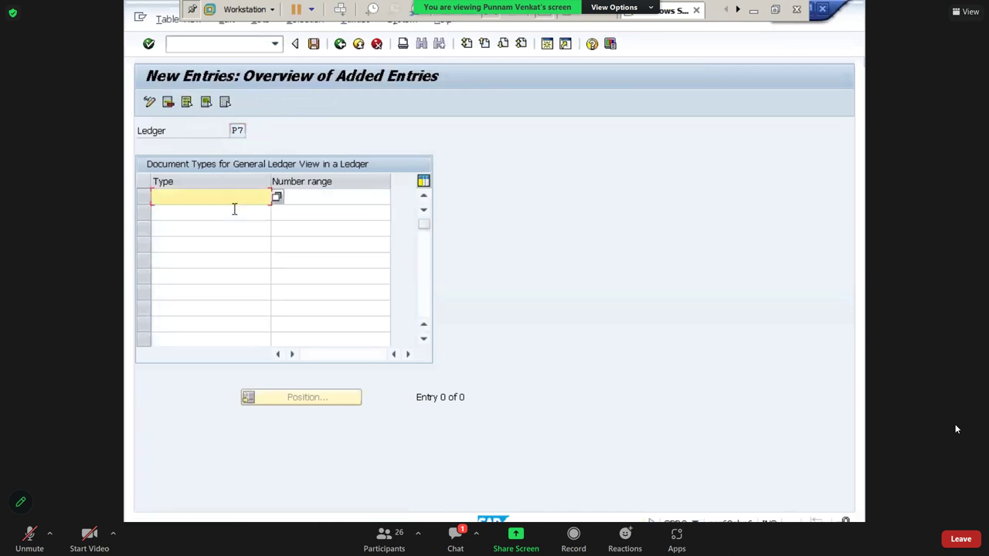
pyautogui.write('SA')
pyautogui.press('Tab')
pyautogui.write('98')
pyautogui.press('Tab')
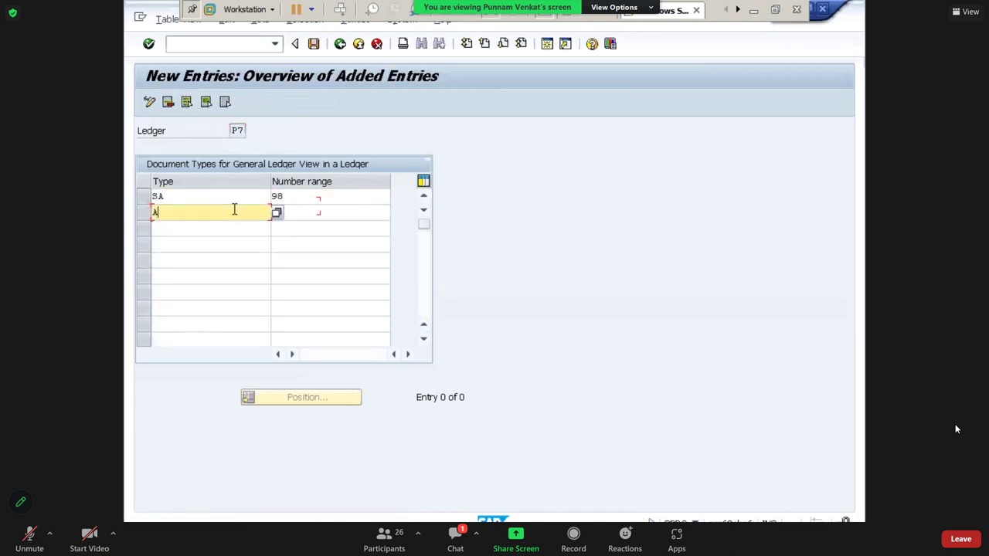
pyautogui.write('AB')
pyautogui.press('Tab')
pyautogui.write('98')
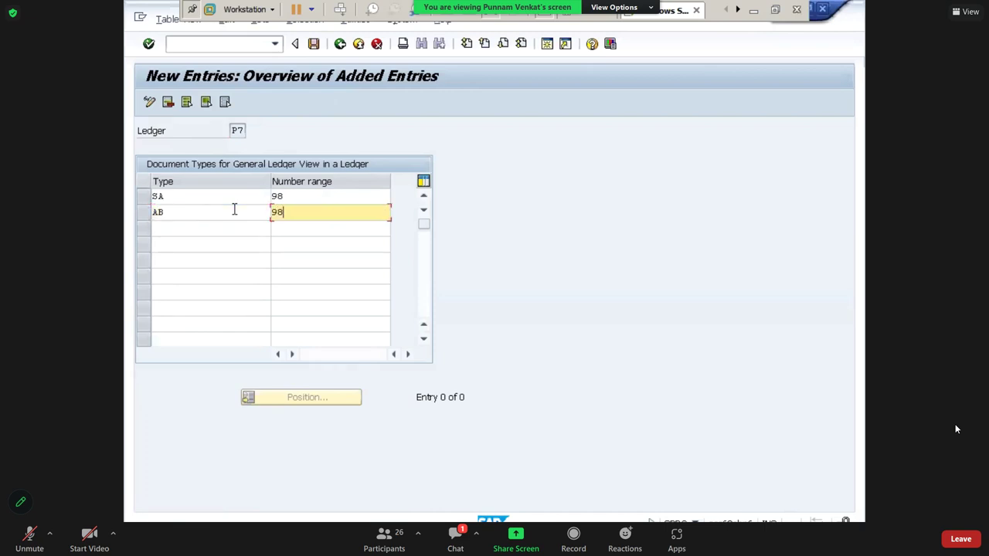
pyautogui.press('Return')
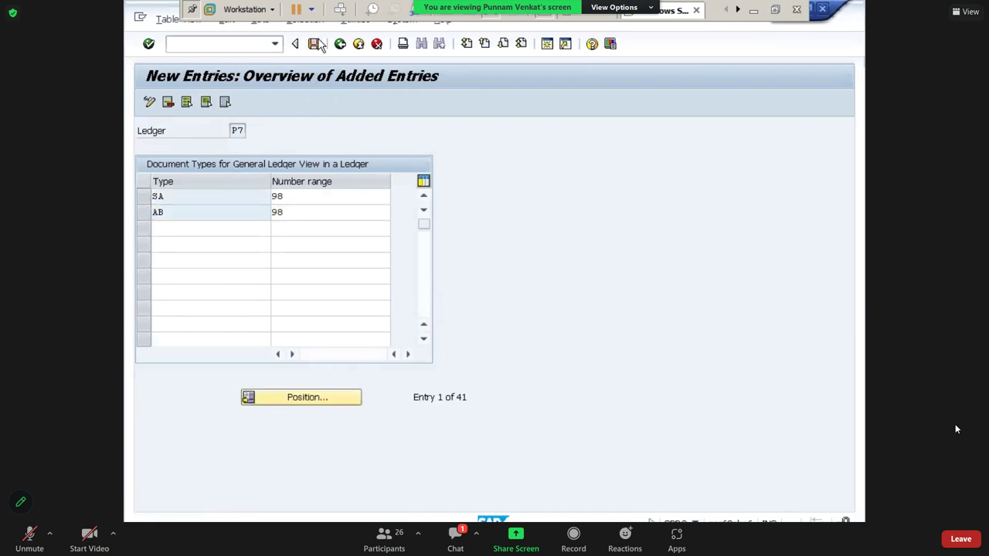
# Save the P7 document types under the PM Goups IMP Project customizing request and return to the IMG structure
pyautogui.click(315, 44)
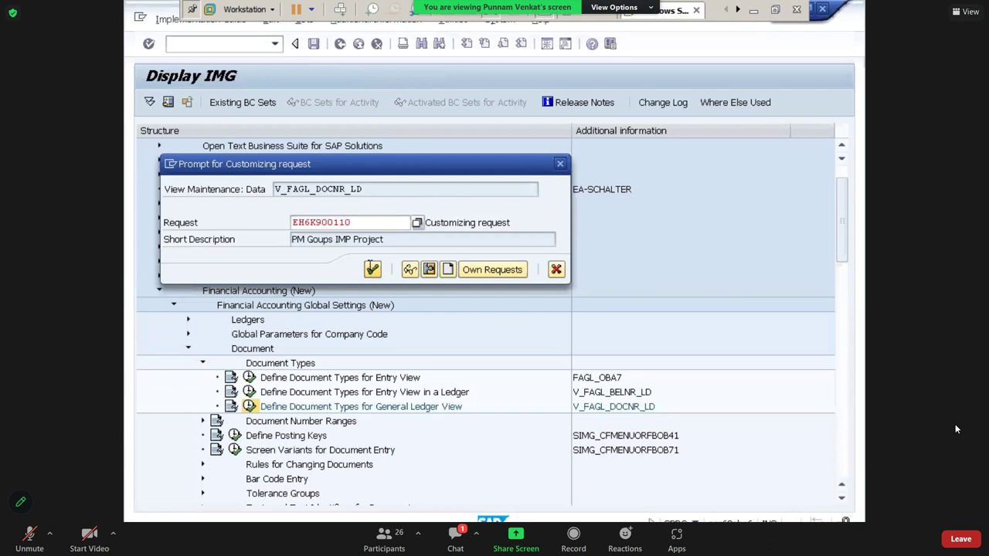
pyautogui.click(372, 270)
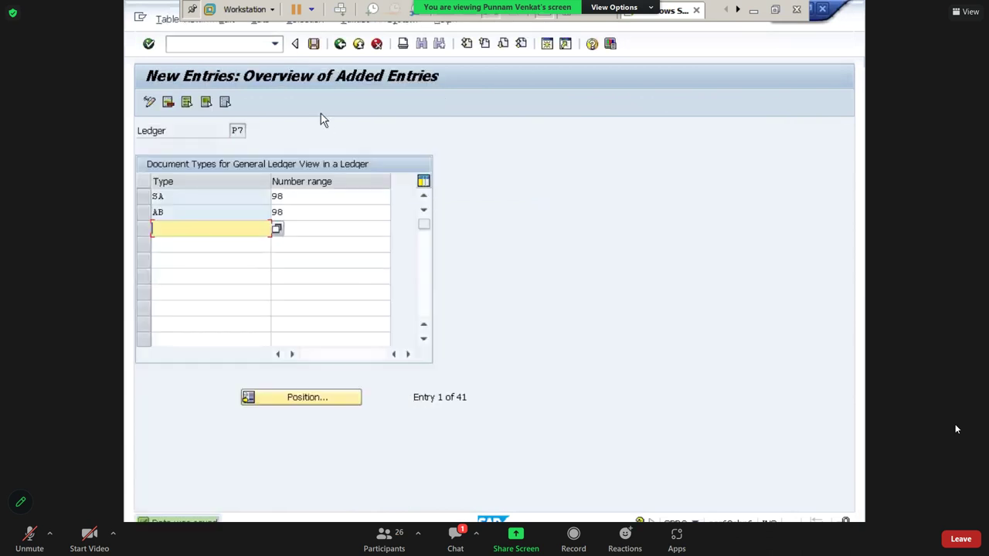
pyautogui.click(340, 44)
pyautogui.click(340, 44)
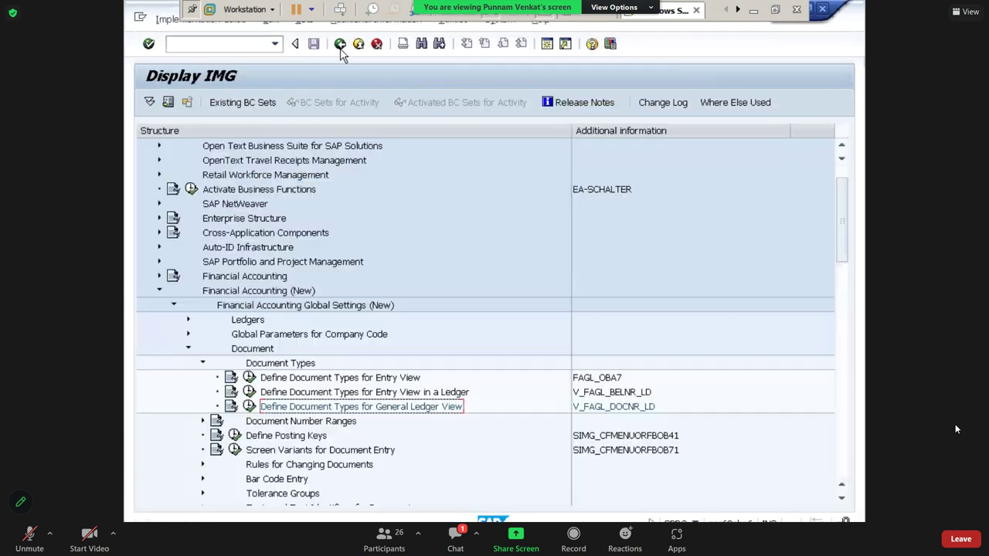
# Add document types SA and AB with number range 99 to the general ledger view document types of ledger P8
pyautogui.click(250, 407)
pyautogui.write('P8')
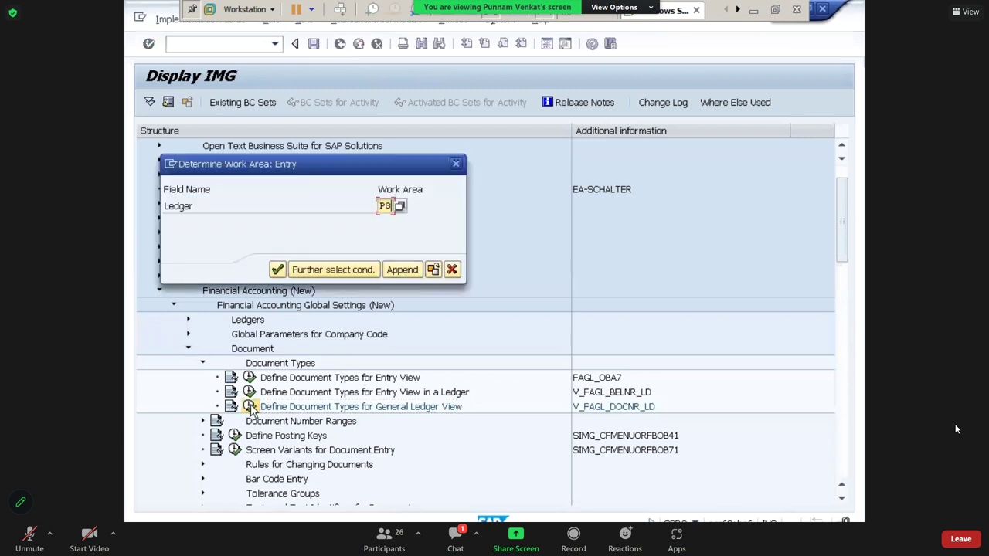
pyautogui.click(277, 269)
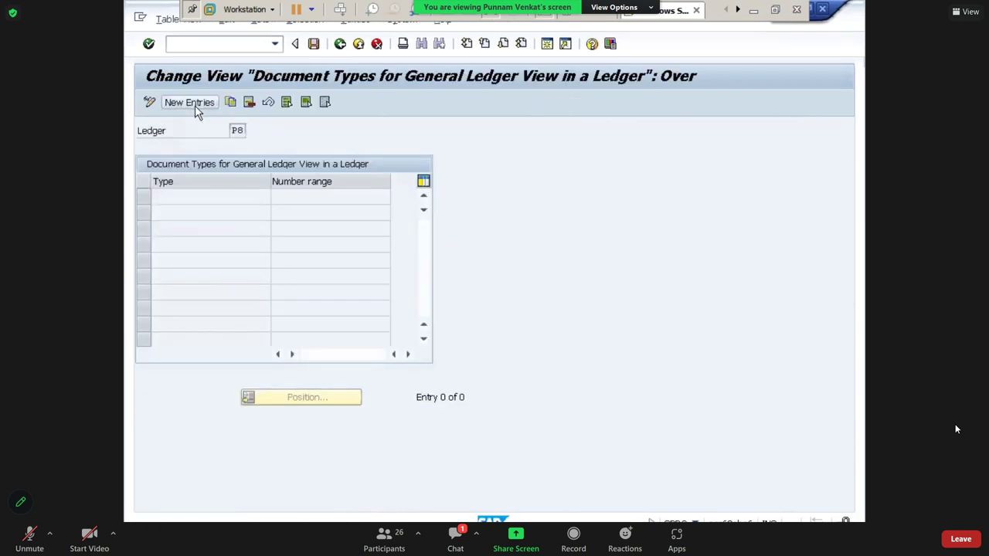
pyautogui.click(195, 105)
pyautogui.write('SA')
pyautogui.press('Tab')
pyautogui.write('99')
pyautogui.press('Tab')
pyautogui.write('AB')
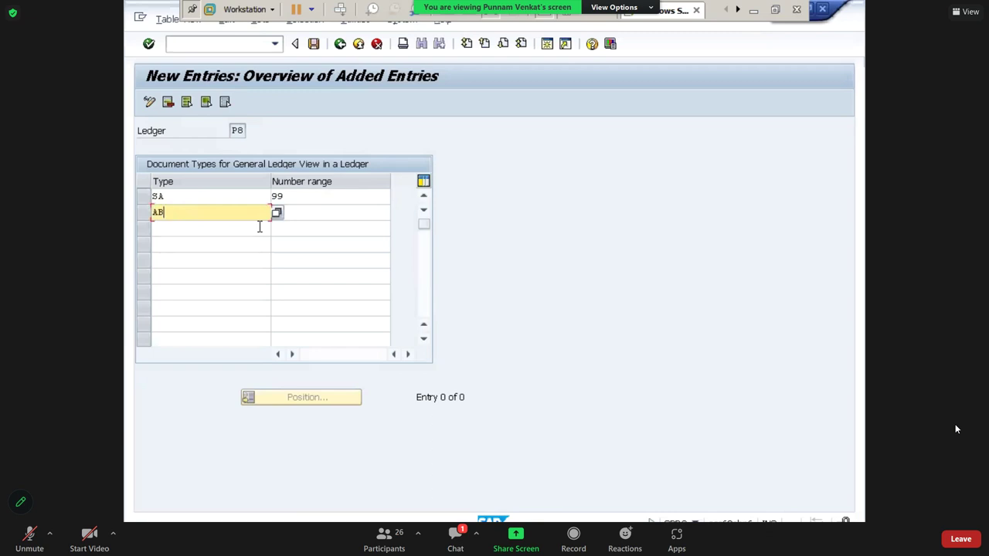
pyautogui.press('Tab')
pyautogui.write('99')
pyautogui.press('Tab')
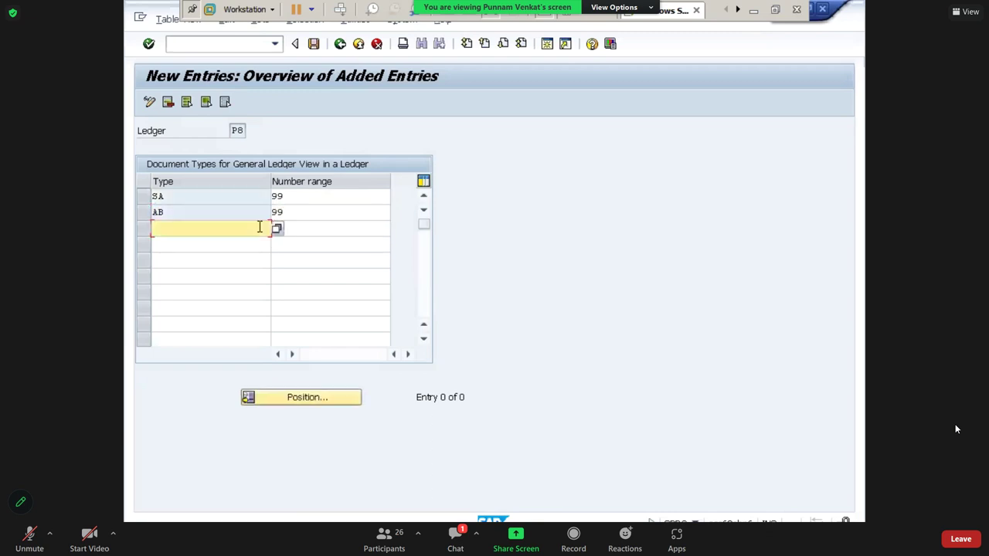
# Save the P8 document types under the PM Goups IMP Project customizing request and return to the IMG structure
pyautogui.click(313, 43)
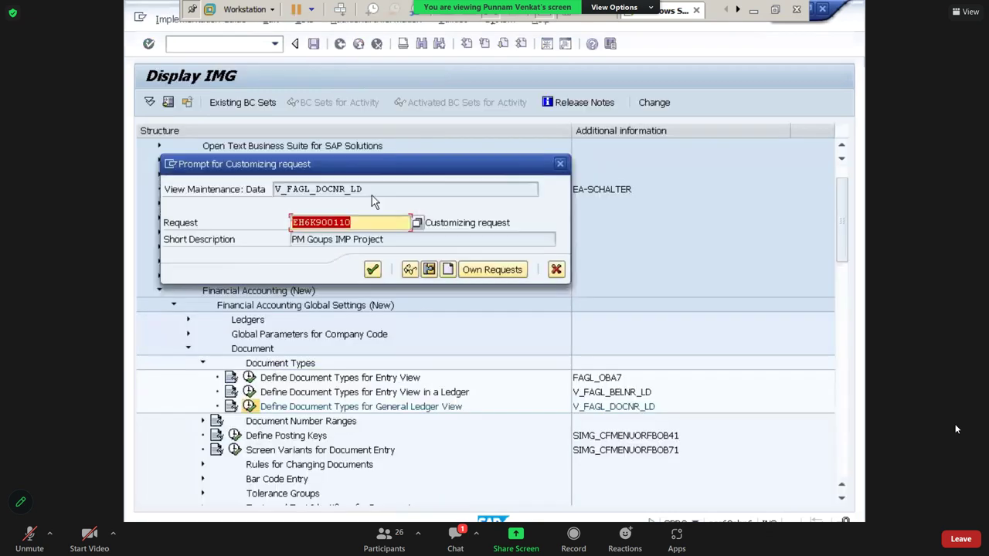
pyautogui.click(371, 269)
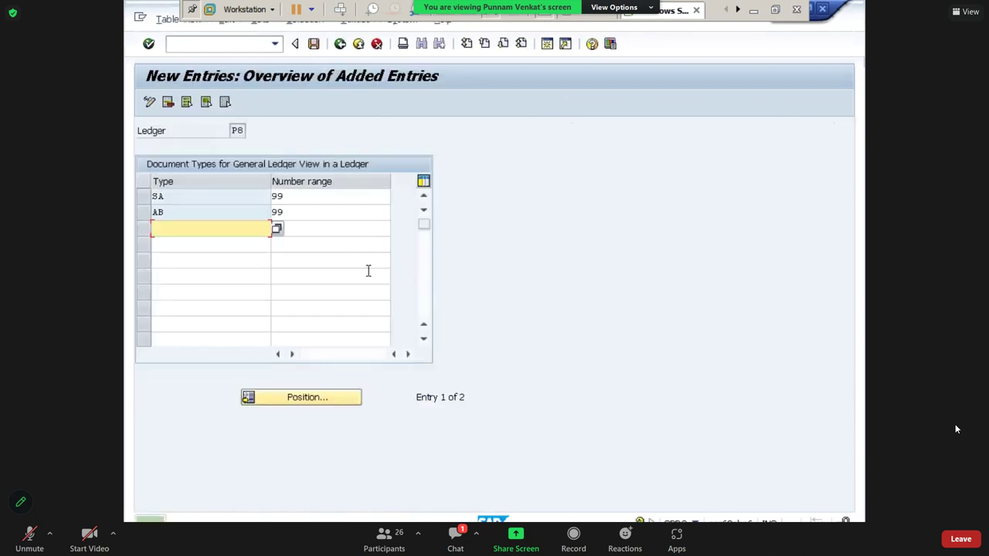
pyautogui.click(340, 44)
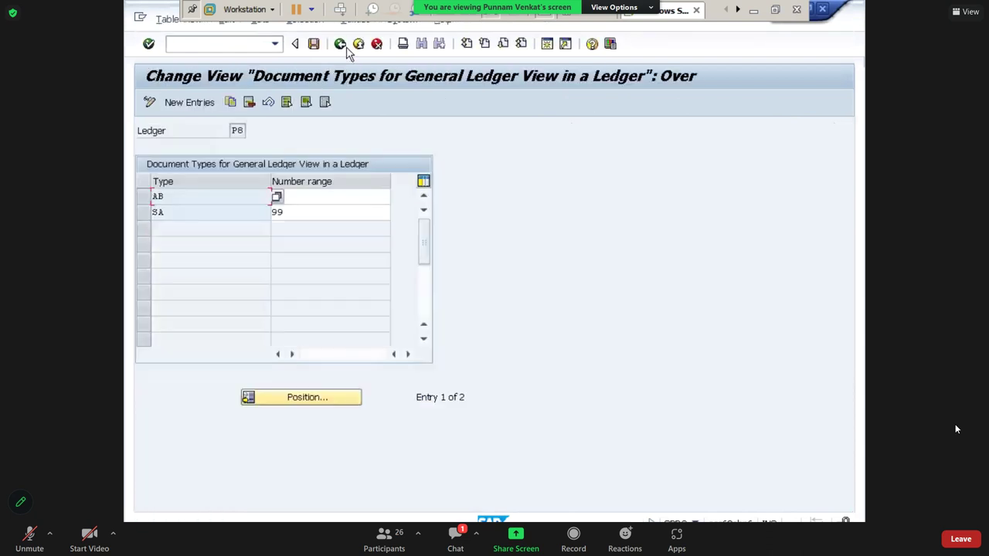
pyautogui.click(339, 44)
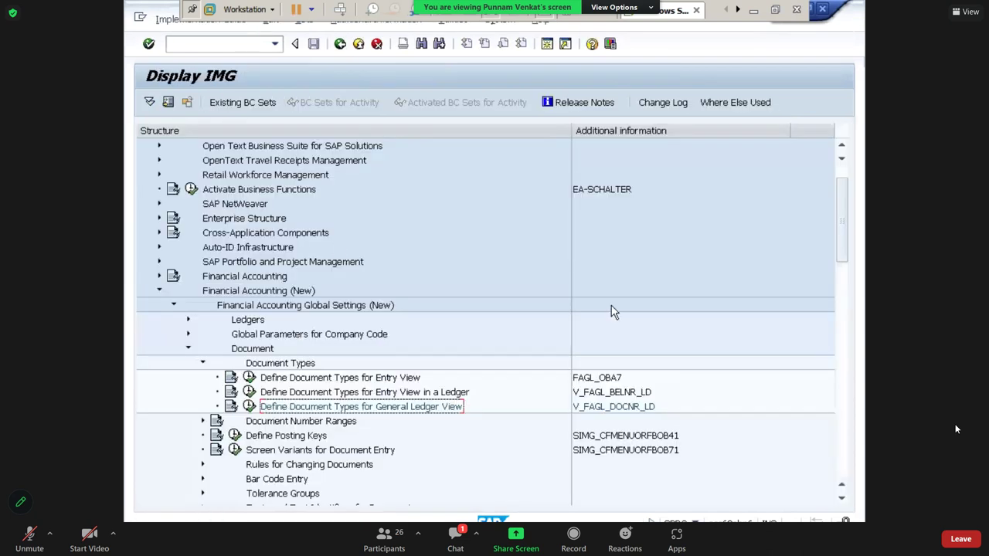
# Collapse the Document Types node and expand Document Number Ranges in the IMG structure
pyautogui.press('Up')
pyautogui.press('Up')
pyautogui.press('Up')
pyautogui.press('Left')
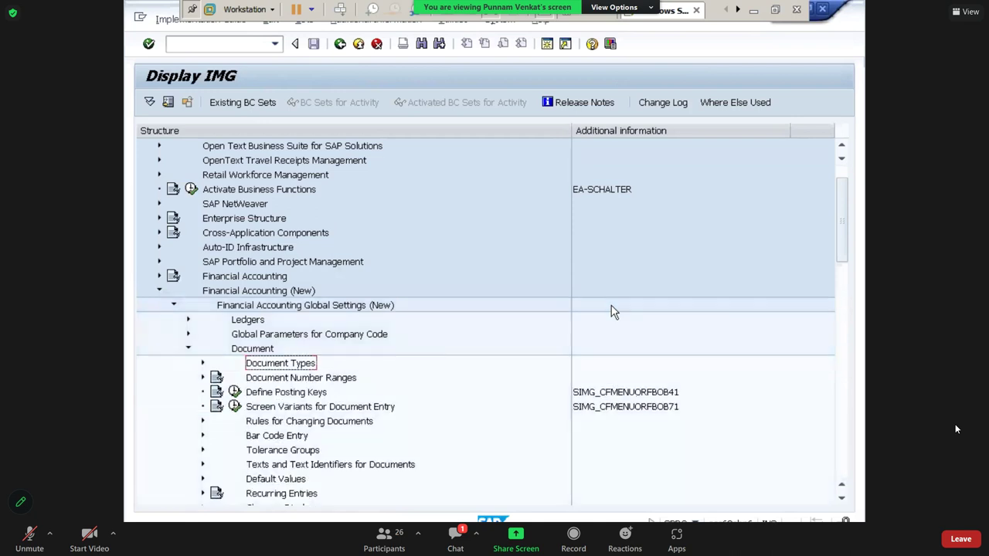
pyautogui.press('Down')
pyautogui.press('Right')
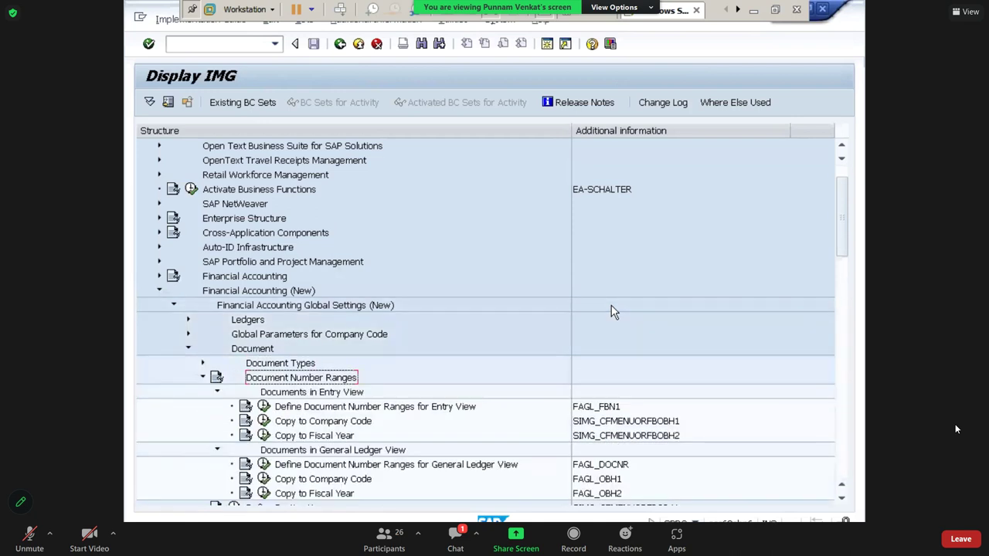
# Collapse the Documents in Entry View and Documents in General Ledger View nodes under Document Number Ranges
pyautogui.press('Down')
pyautogui.press('Left')
pyautogui.press('Down')
pyautogui.press('Left')
pyautogui.press('Up')
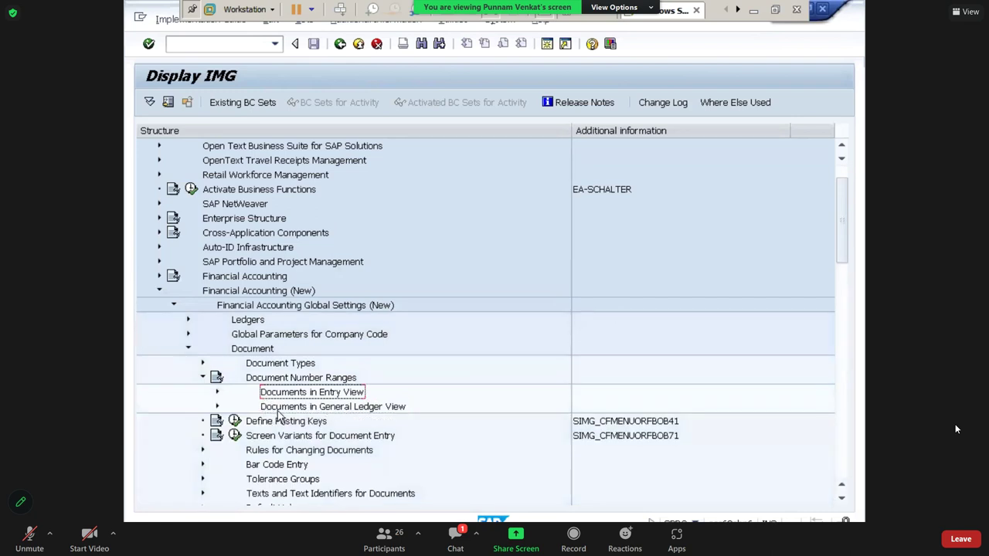
pyautogui.click(312, 410)
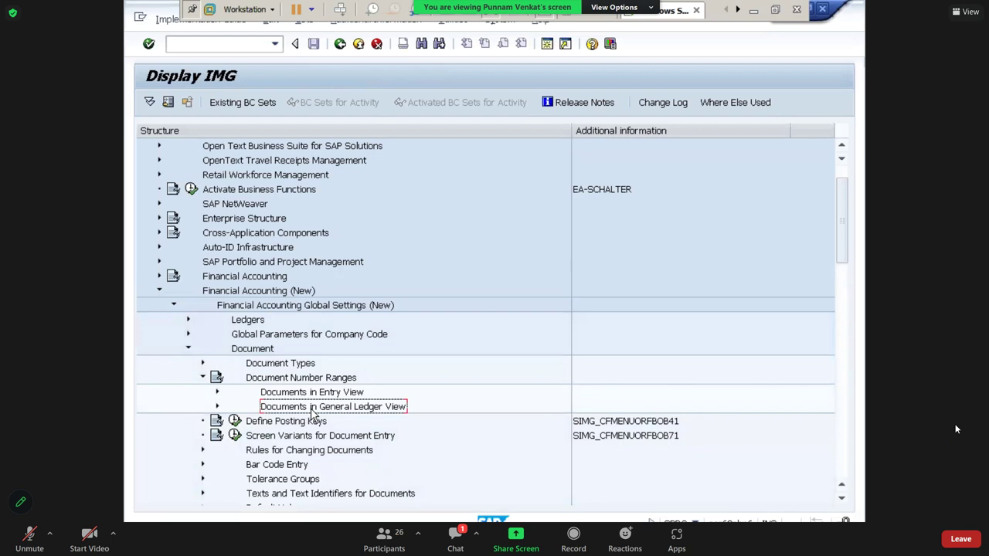
pyautogui.click(234, 295)
pyautogui.click(238, 309)
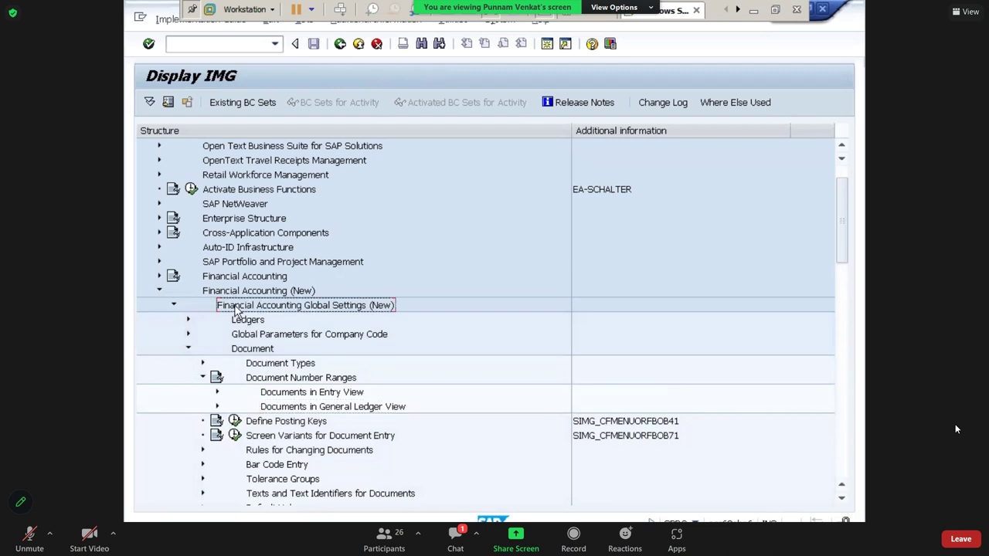
pyautogui.click(241, 351)
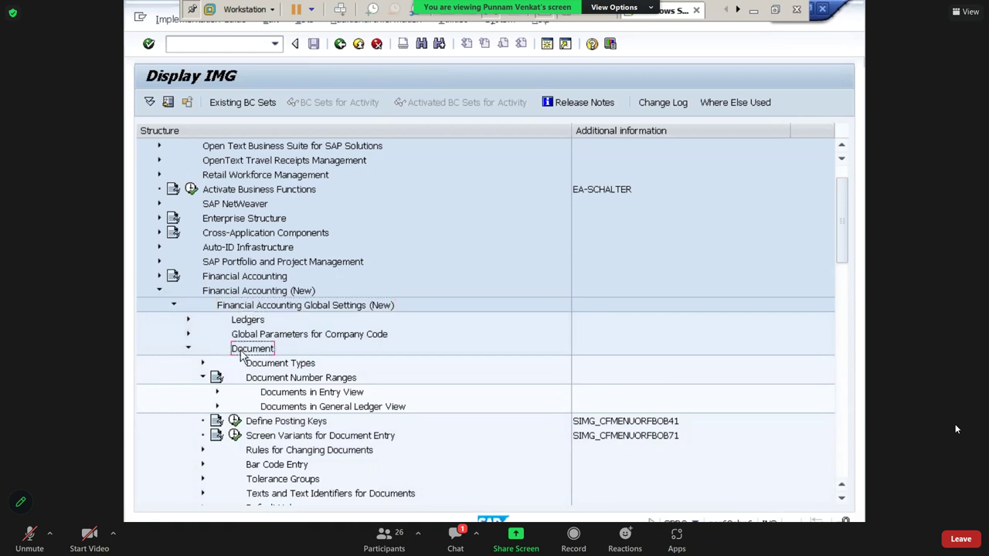
pyautogui.click(280, 396)
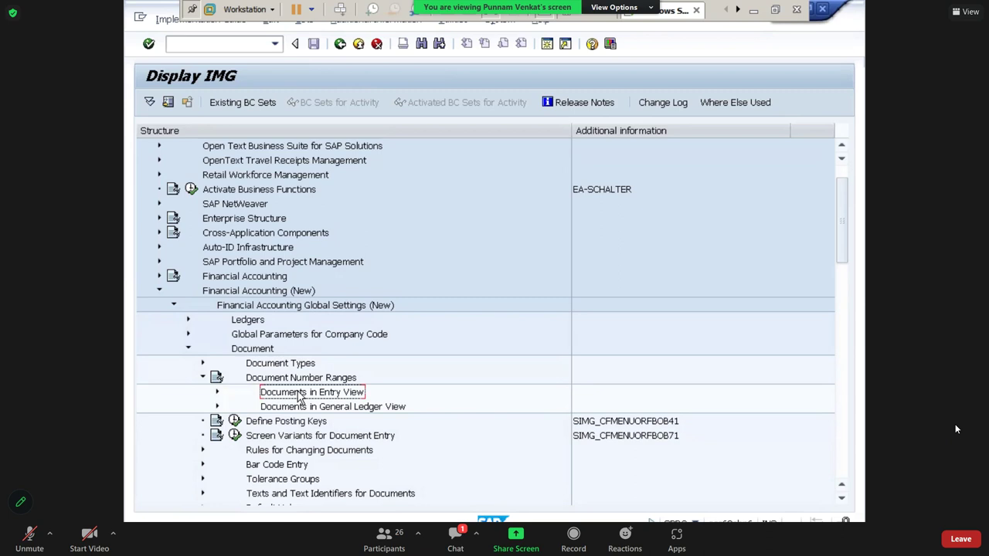
pyautogui.click(298, 409)
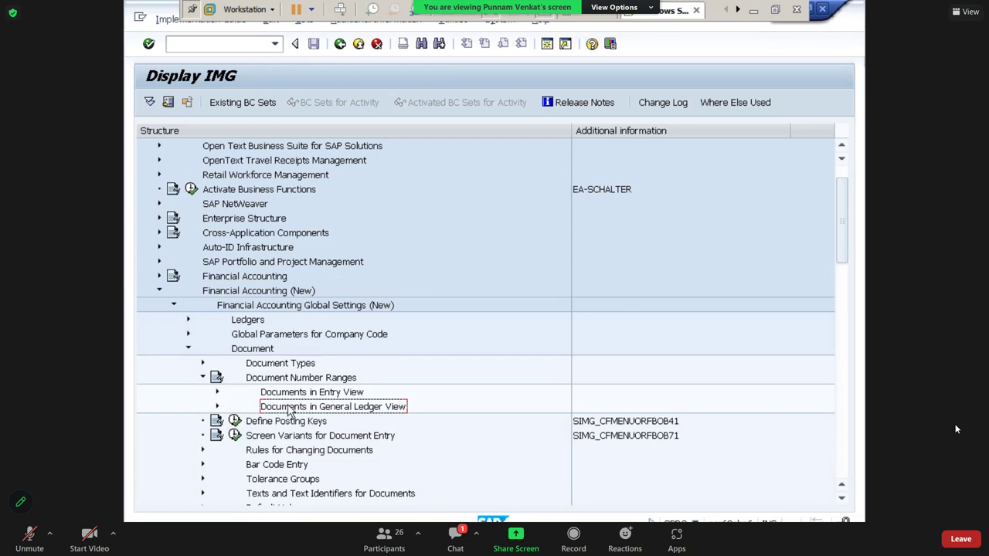
# Expand Documents in Entry View and open the Define Document Number Ranges for Entry View activity
pyautogui.click(218, 394)
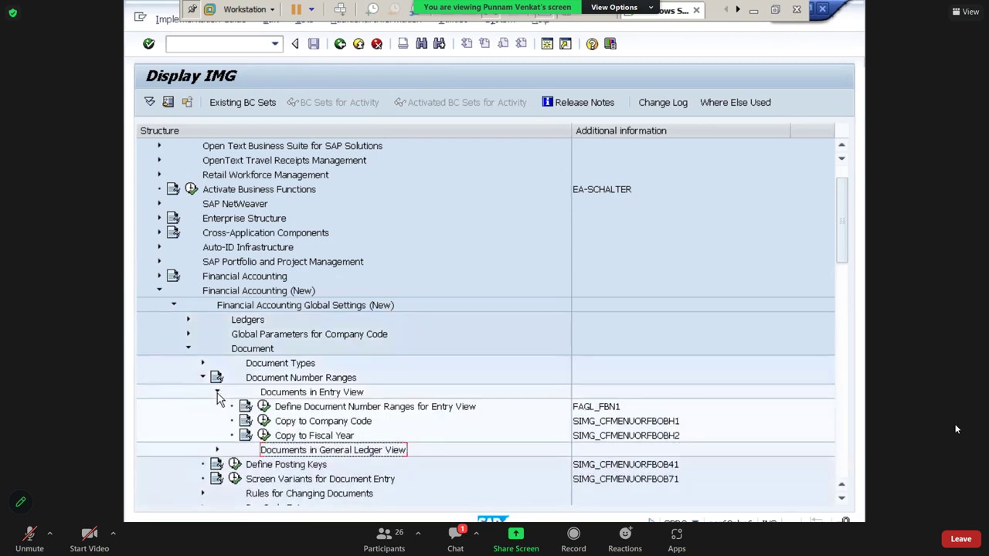
pyautogui.click(292, 413)
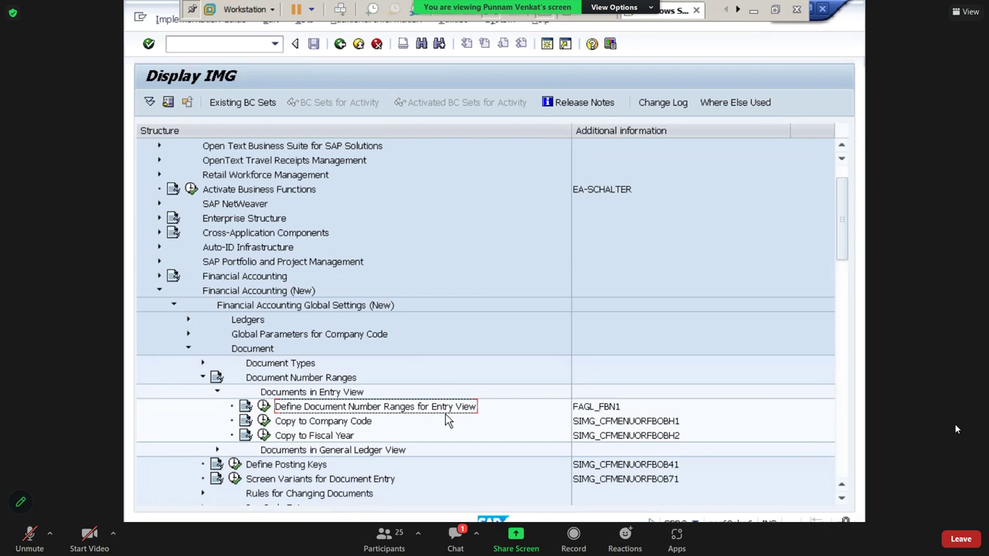
pyautogui.click(292, 415)
pyautogui.click(291, 409)
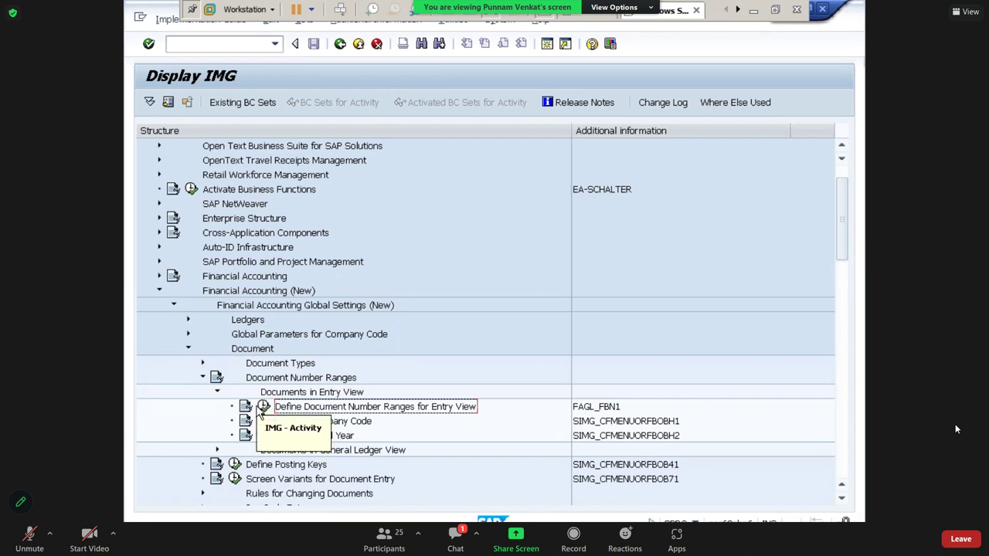
pyautogui.click(264, 408)
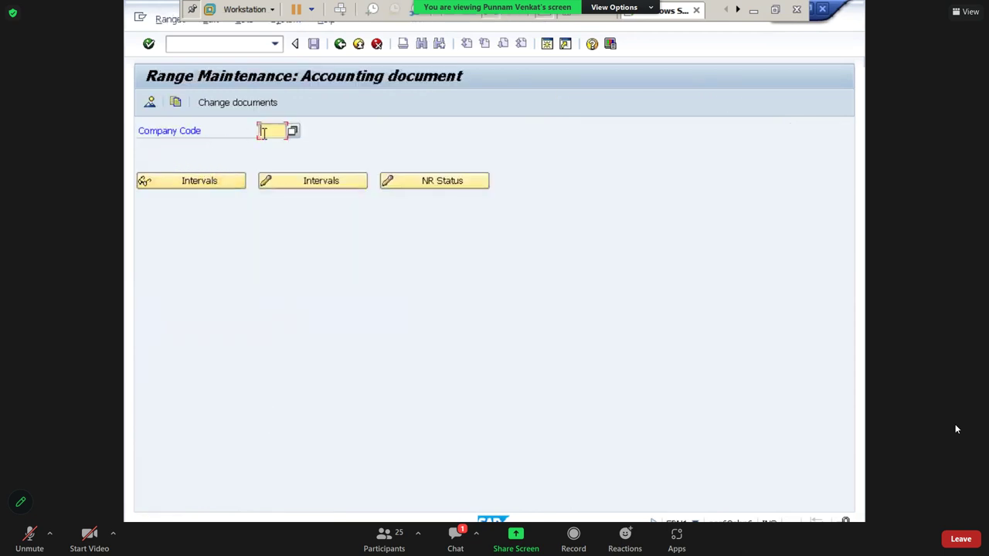
# Open the accounting document number range intervals of company code PM10 for changing
pyautogui.write('TM10')
pyautogui.hotkey('shift', 'Home')
pyautogui.click(286, 187)
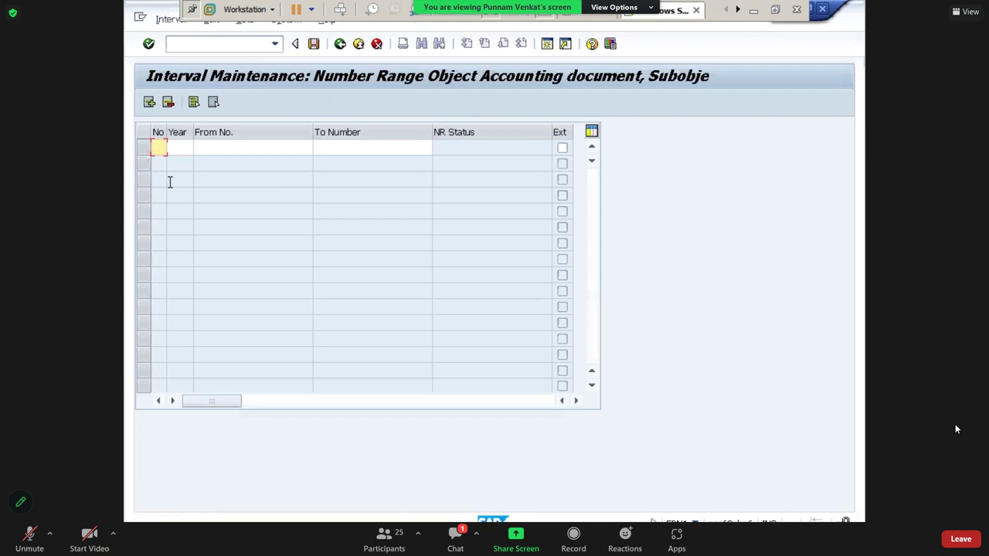
pyautogui.moveTo(167, 138); pyautogui.dragTo(179, 141)
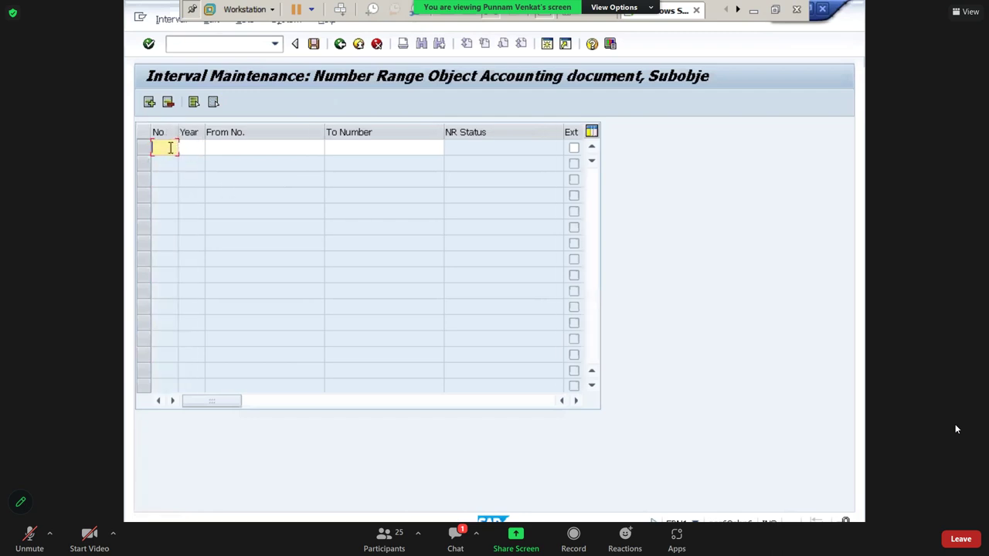
pyautogui.write('01')
pyautogui.press('Tab')
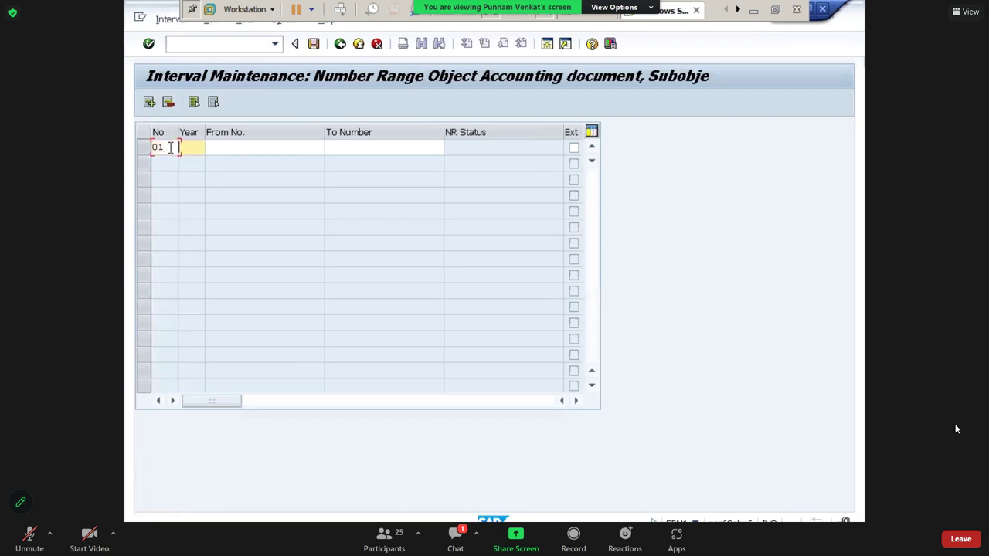
pyautogui.write('2023')
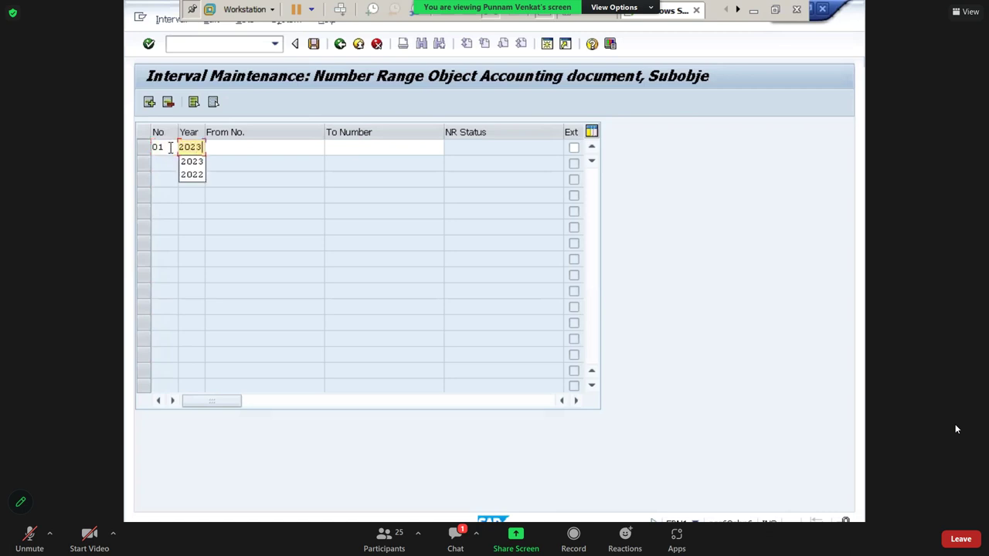
pyautogui.press('Tab')
pyautogui.write('01')
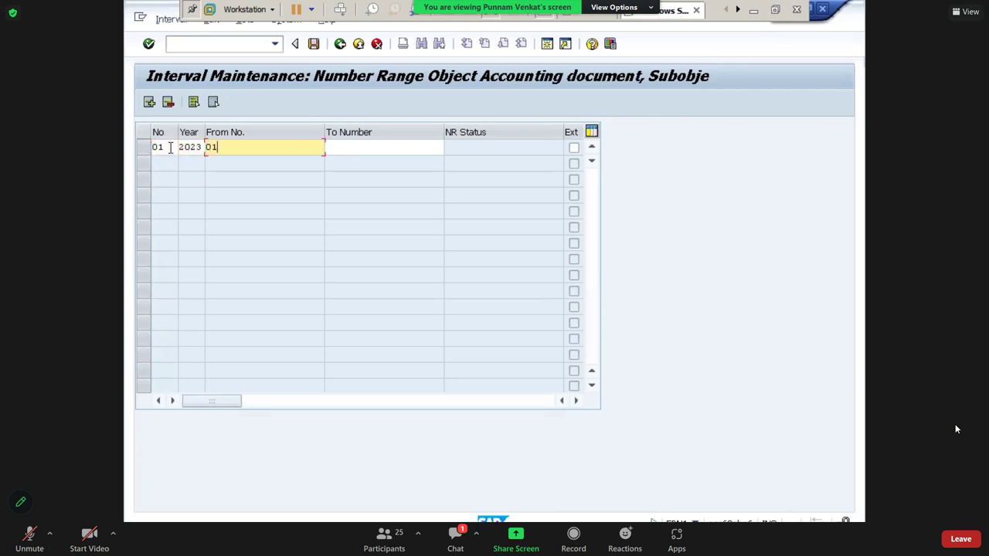
pyautogui.write('00000000')
pyautogui.press('Tab')
pyautogui.write('01')
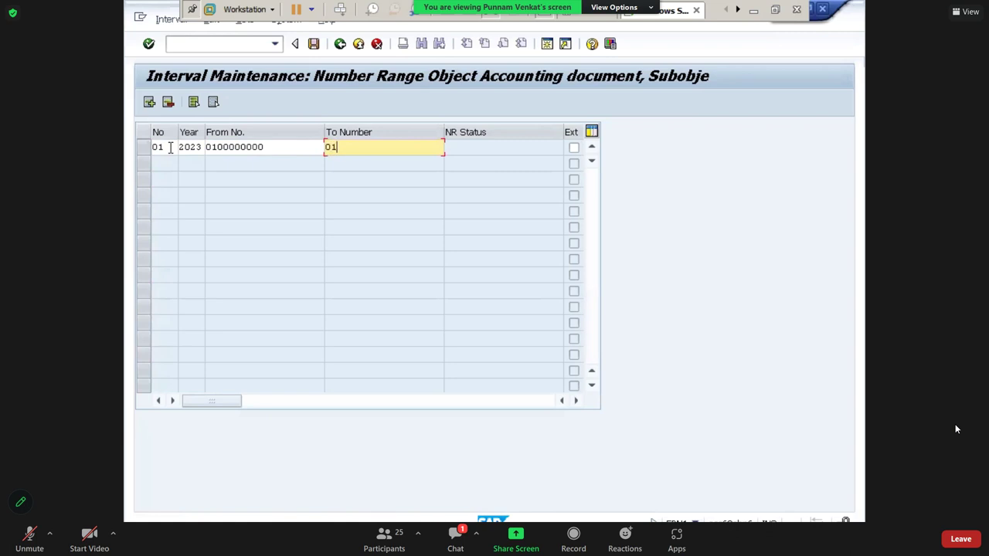
pyautogui.write('09999999')
pyautogui.click(160, 147)
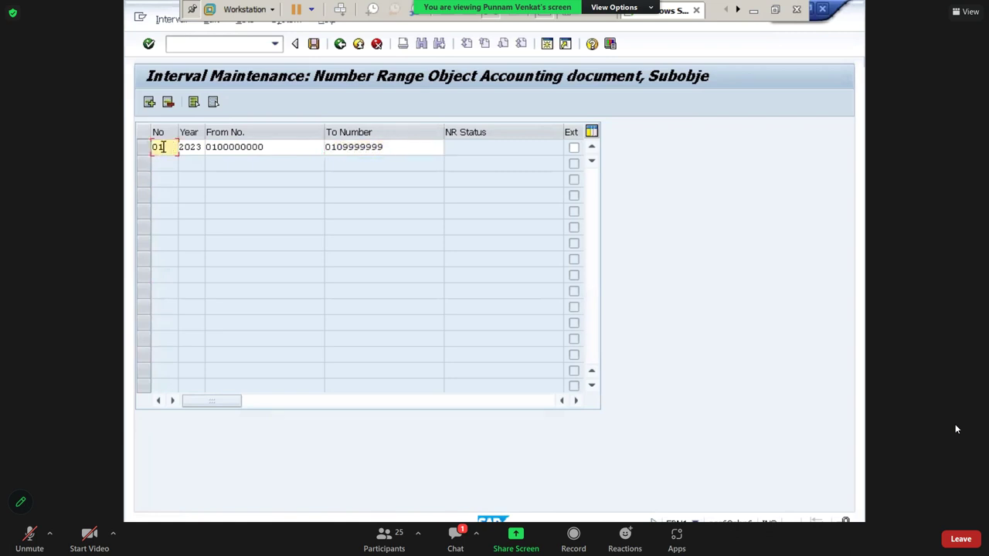
pyautogui.click(150, 102)
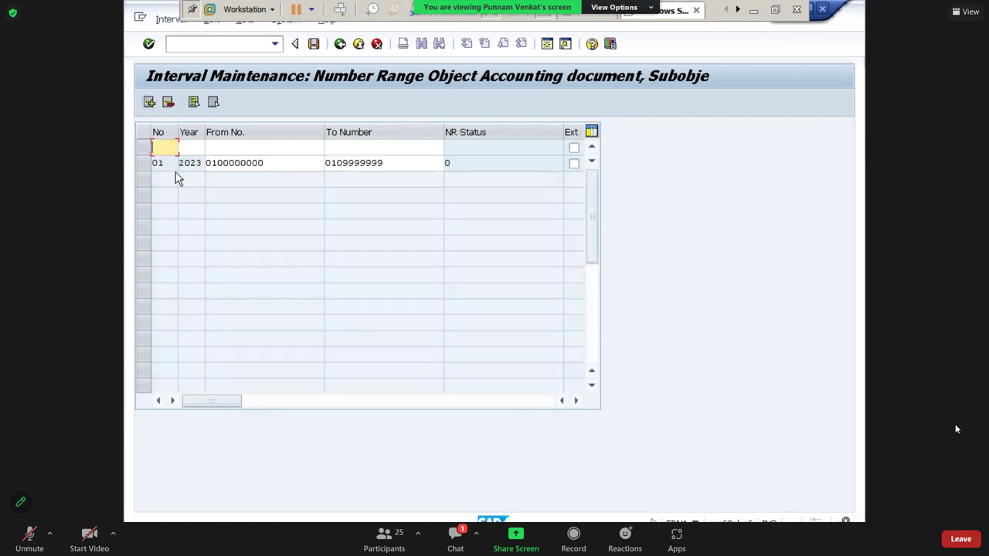
pyautogui.press('Tab')
pyautogui.write('2')
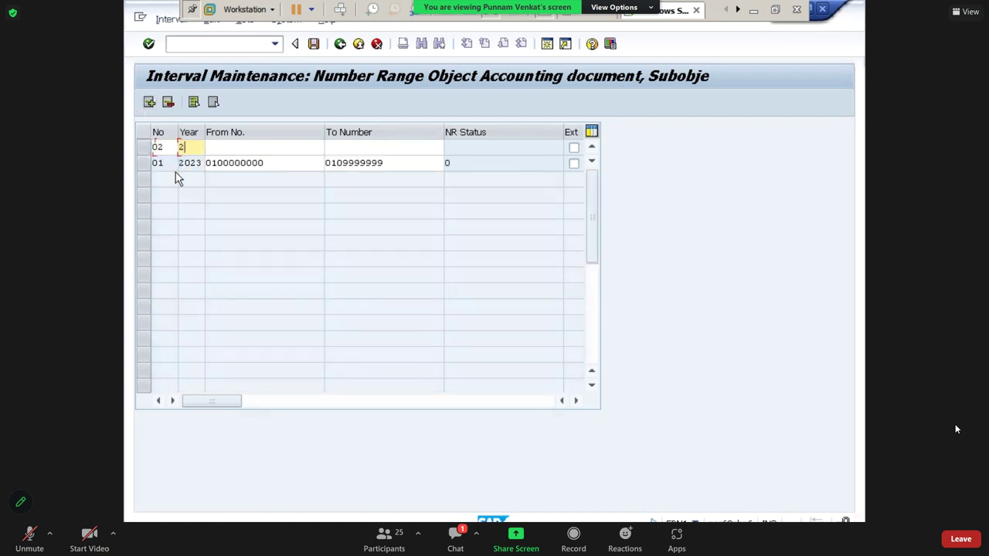
pyautogui.write('023')
pyautogui.press('Tab')
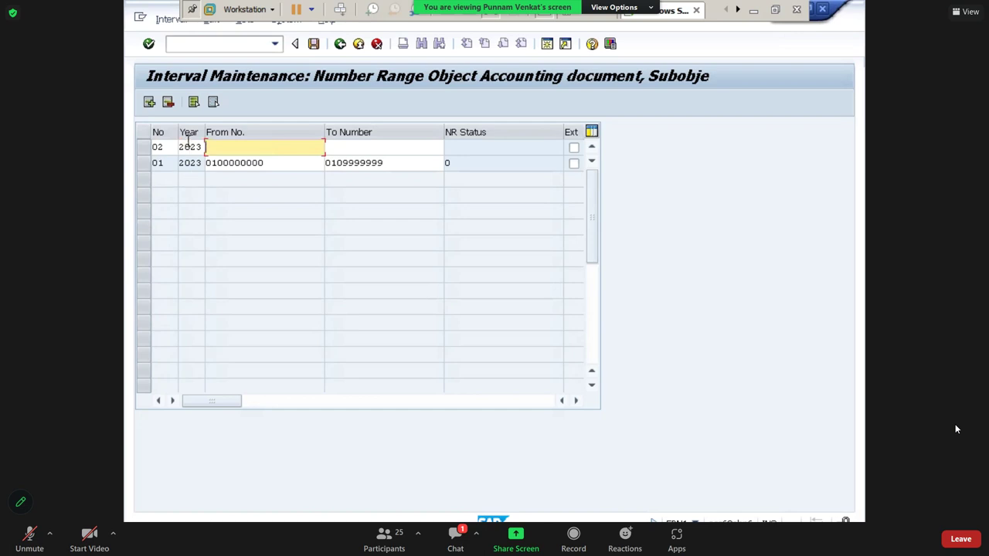
pyautogui.write('0200000000')
pyautogui.press('Tab')
pyautogui.write('0209999999')
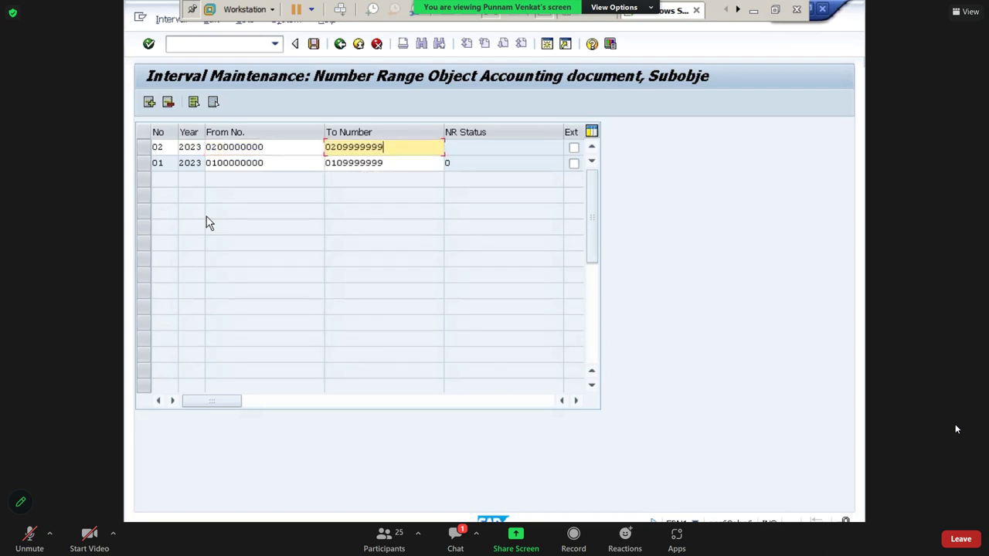
pyautogui.press('Return')
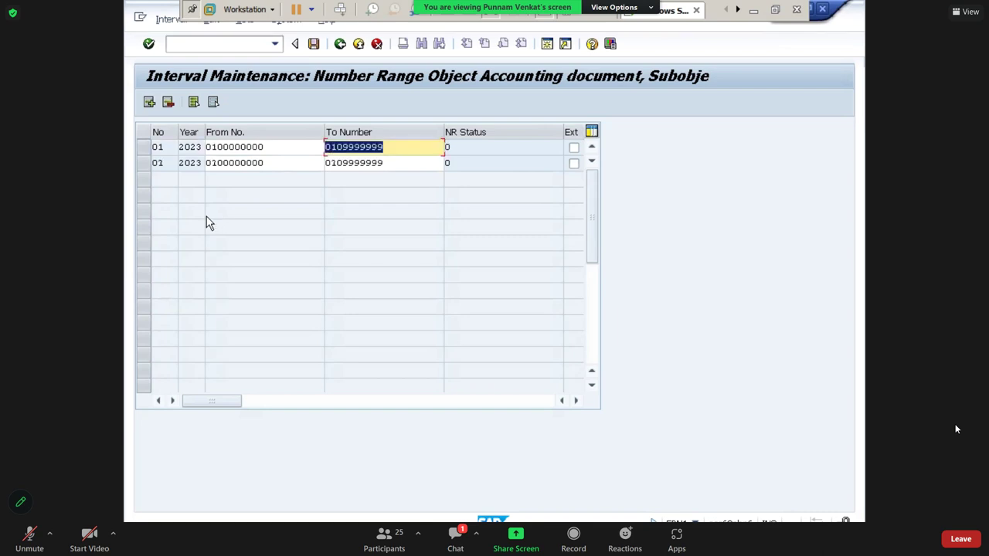
pyautogui.click(165, 147)
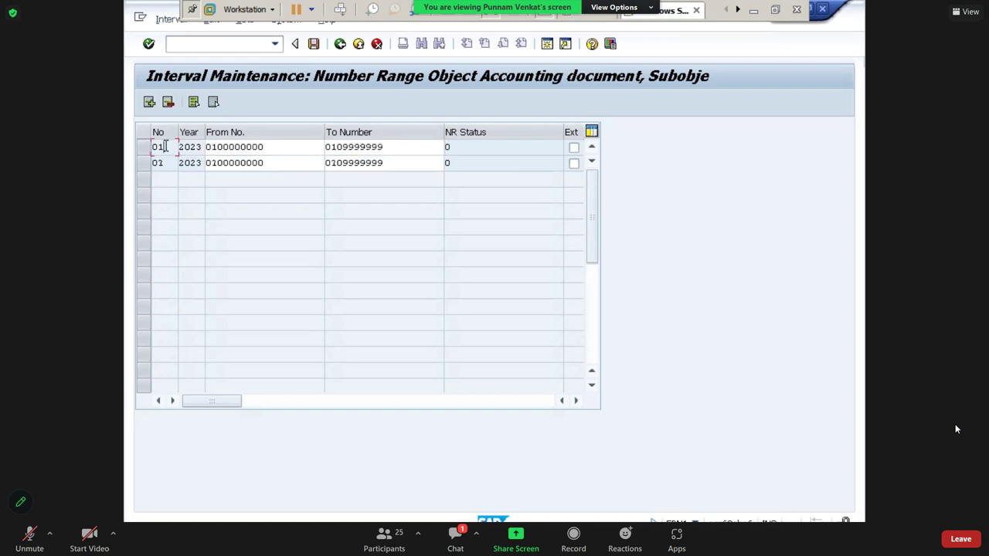
pyautogui.click(151, 106)
pyautogui.write('9')
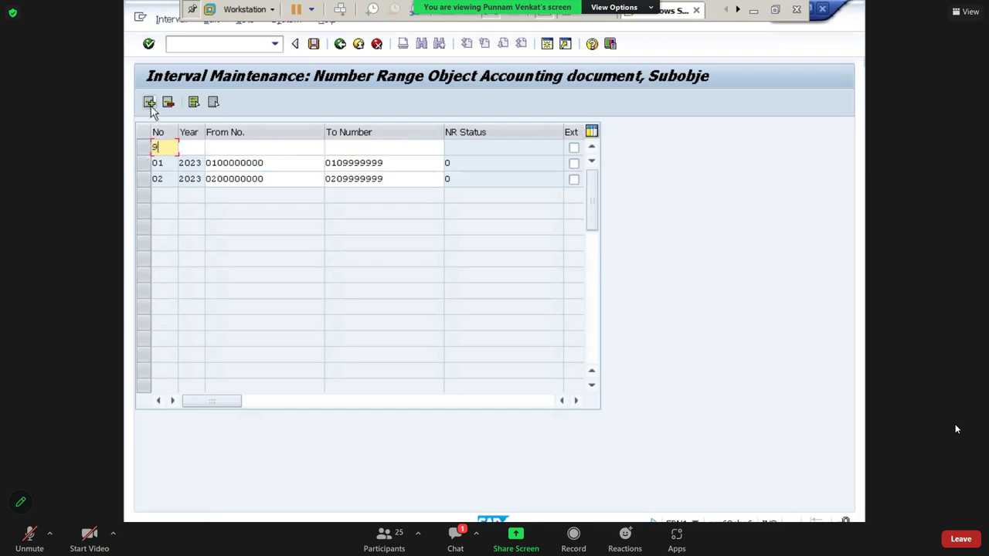
pyautogui.write('82023')
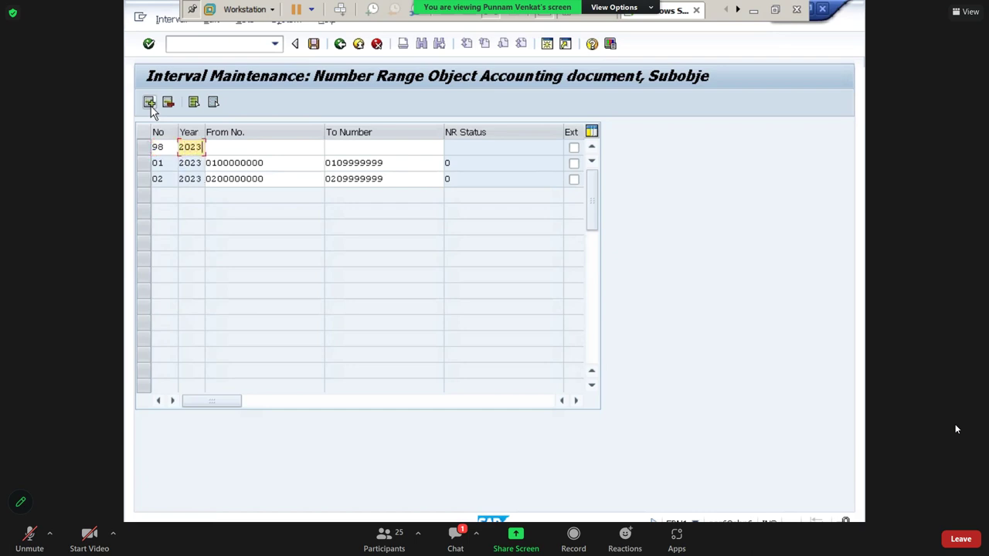
pyautogui.write('980')
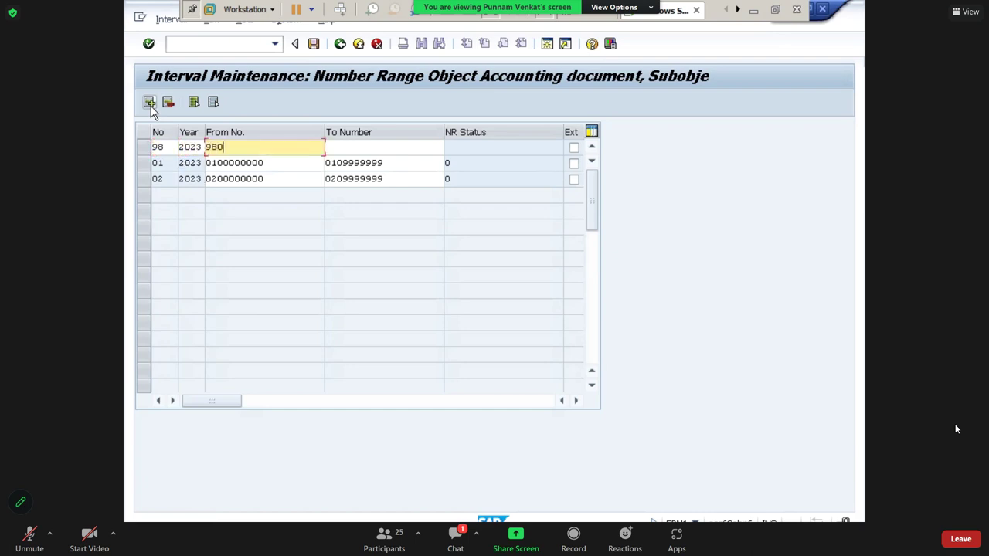
pyautogui.write('00000009809999999')
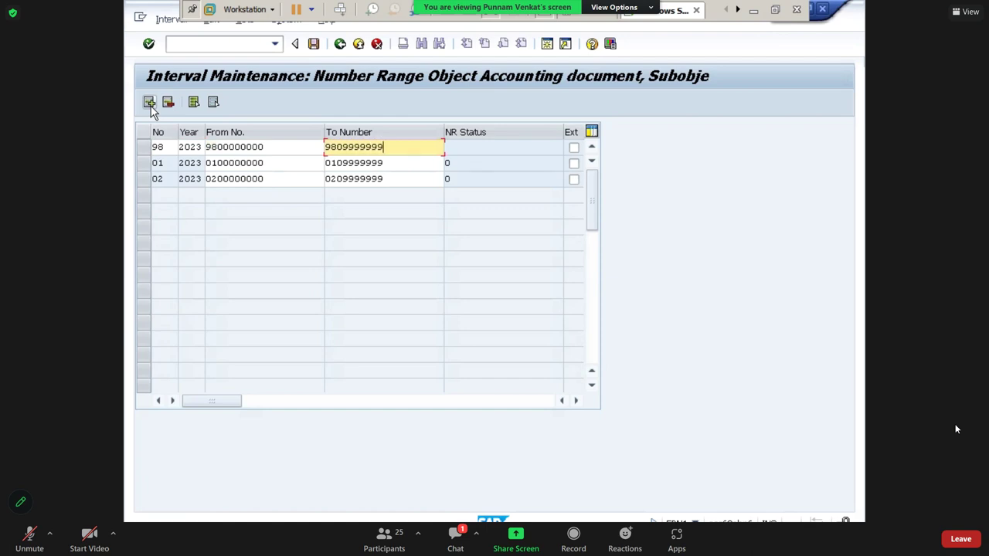
pyautogui.press('Return')
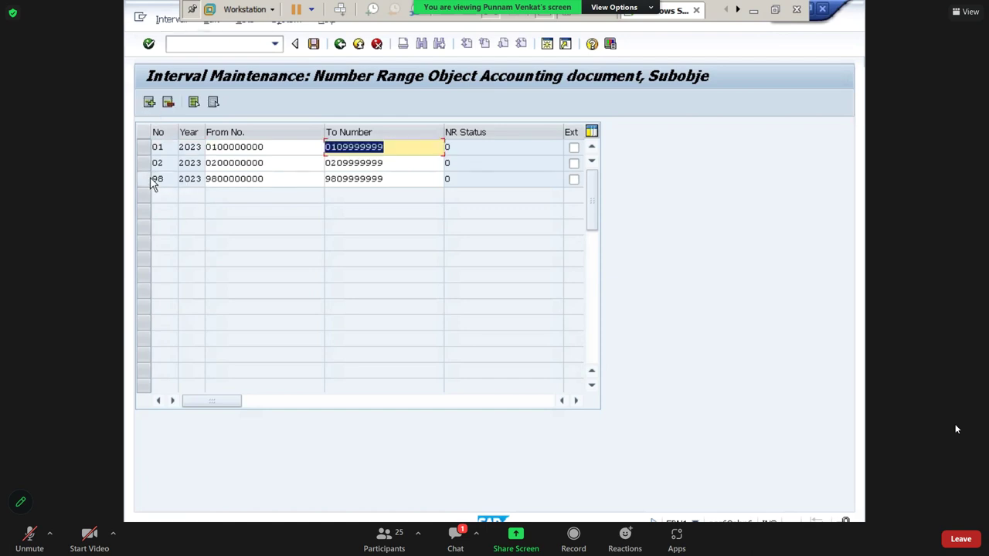
pyautogui.click(152, 180)
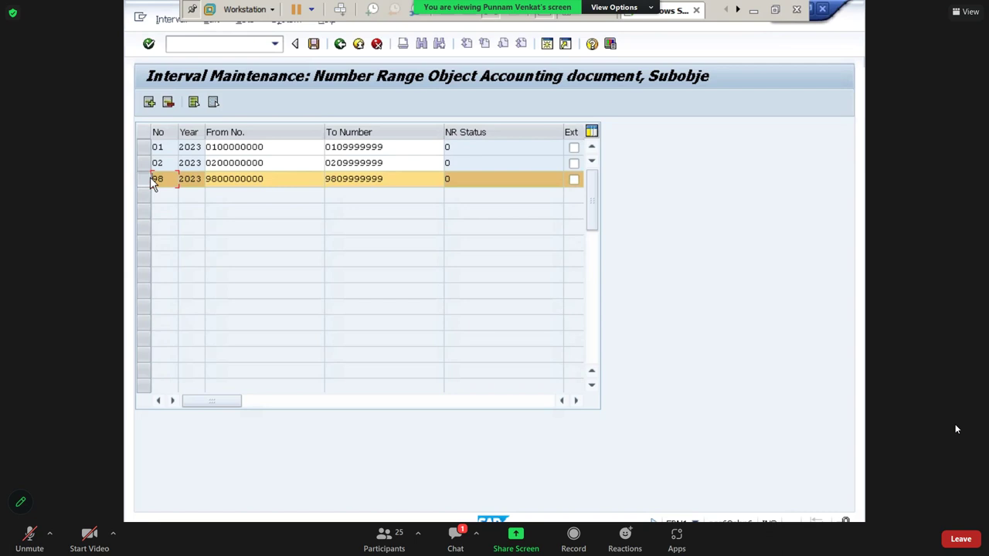
pyautogui.click(152, 179)
pyautogui.click(162, 146)
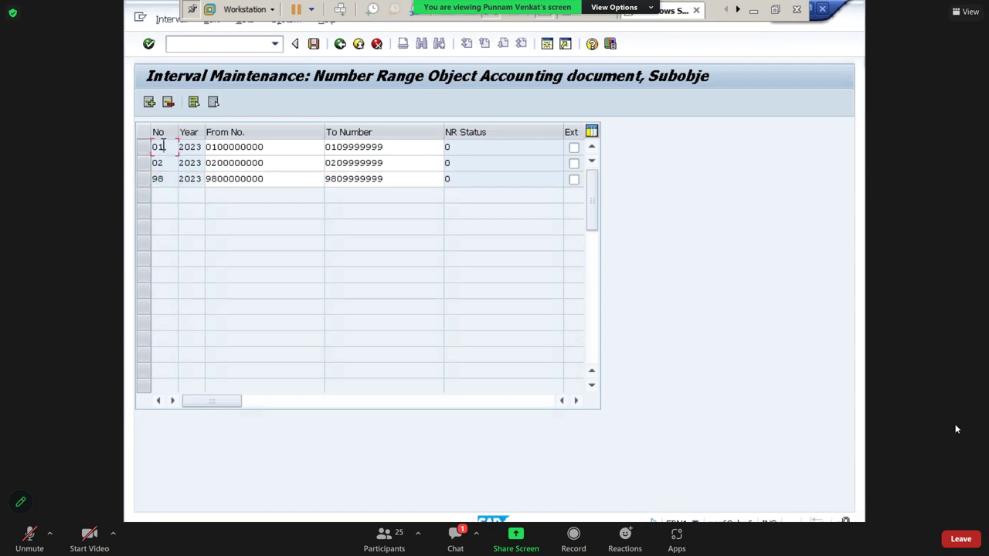
pyautogui.click(149, 102)
pyautogui.write('99')
pyautogui.press('Tab')
pyautogui.write('2023')
pyautogui.press('Tab')
pyautogui.write('9900000000')
pyautogui.press('Tab')
pyautogui.write('9909999999')
pyautogui.press('Return')
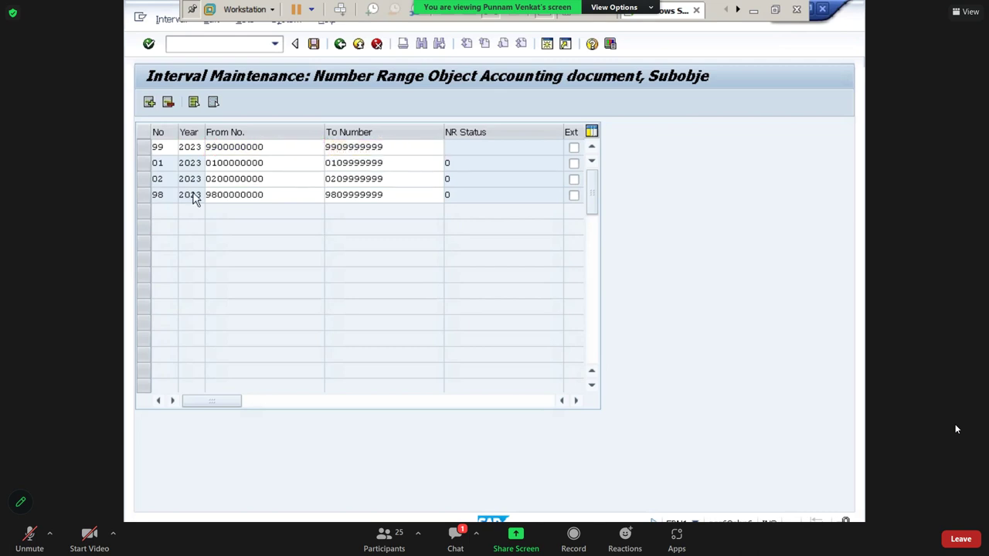
# Save the number range intervals of company code PM10, accepting the transport notice, and return to the Range Maintenance start screen
pyautogui.click(313, 44)
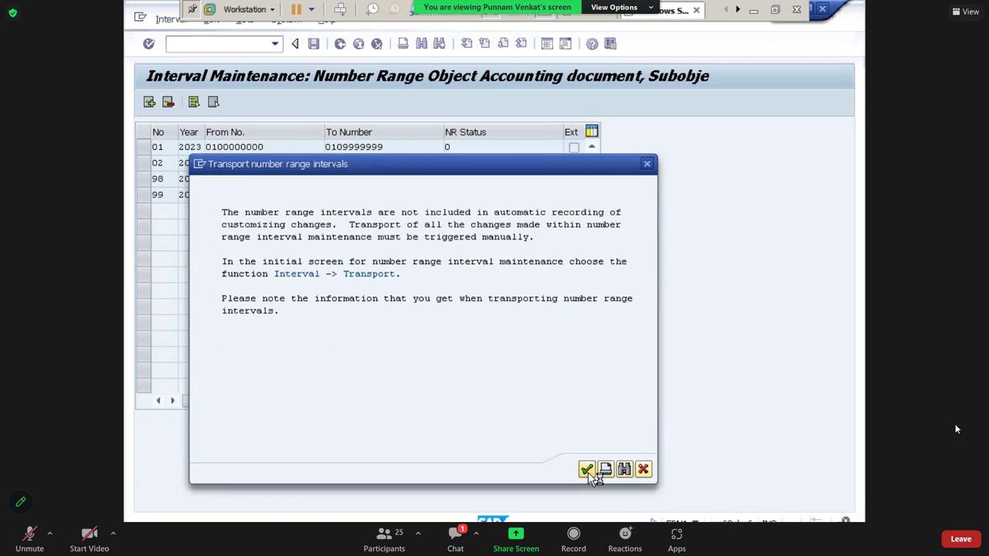
pyautogui.click(587, 470)
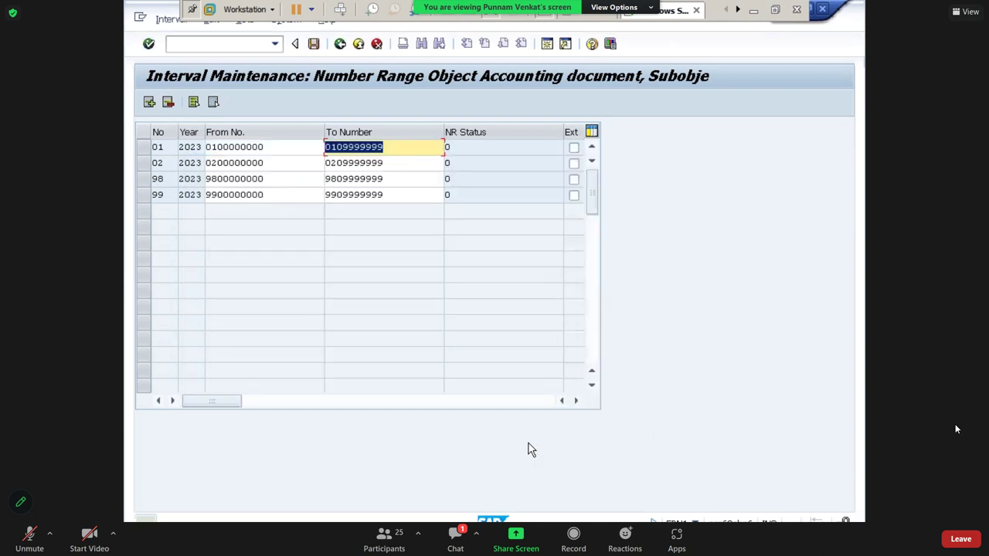
pyautogui.click(315, 44)
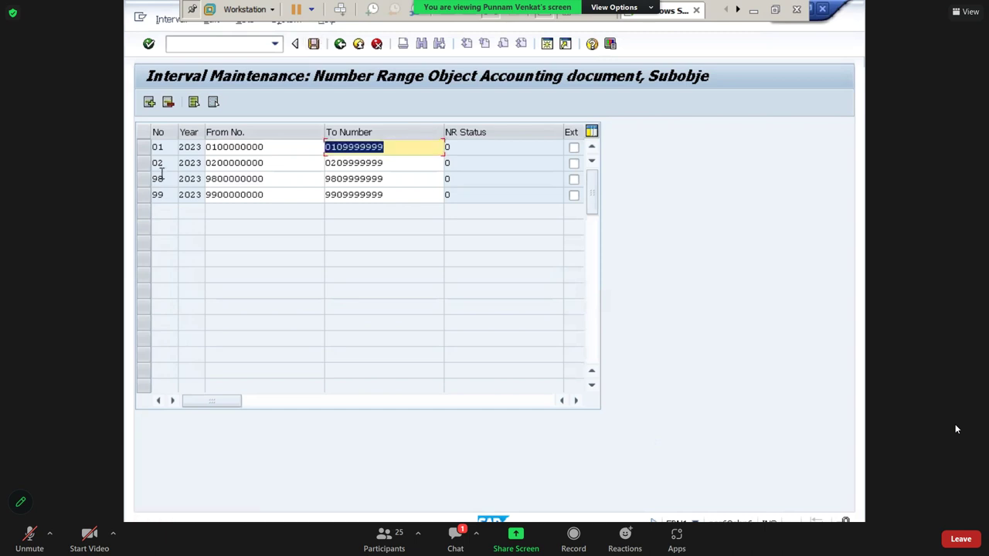
pyautogui.click(157, 148)
pyautogui.click(157, 179)
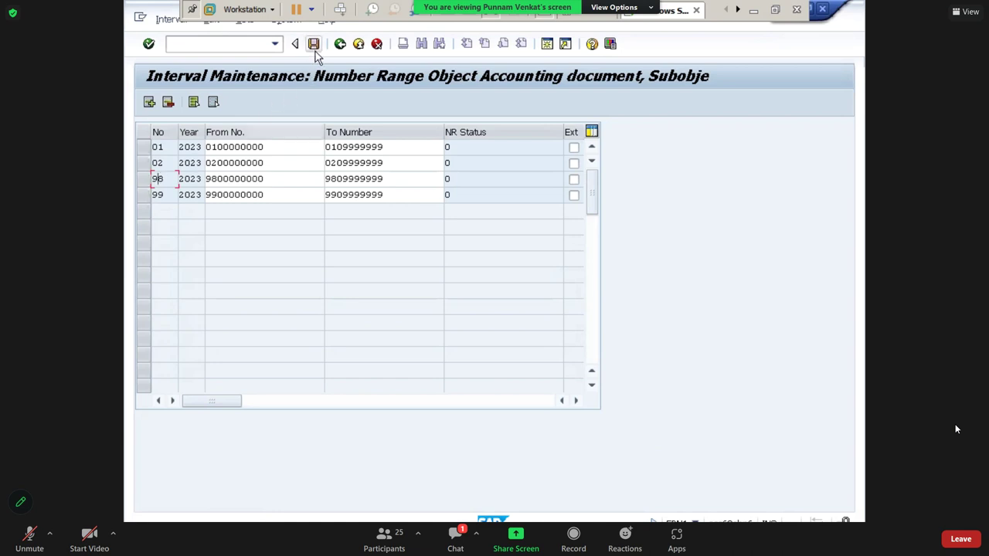
pyautogui.click(340, 44)
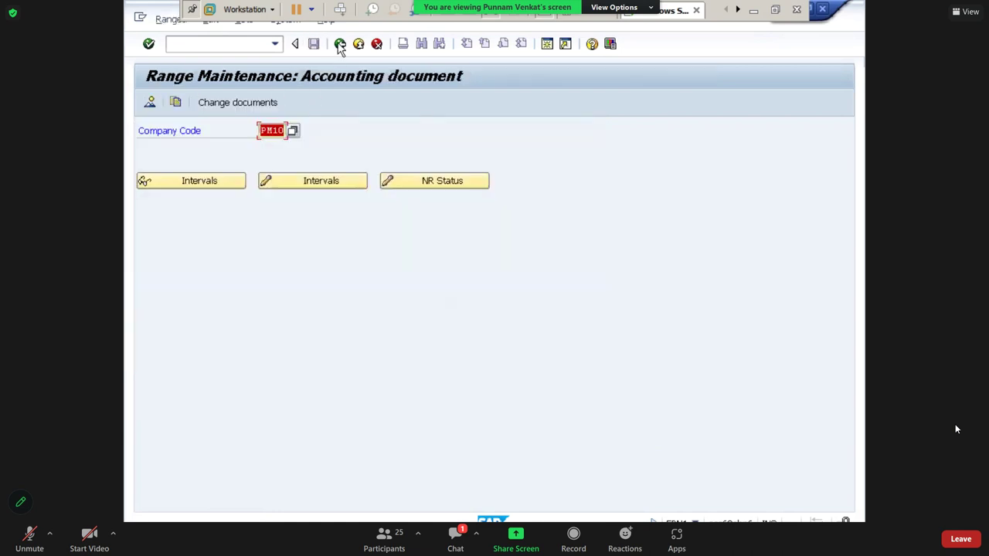
# Open Define Document Number Ranges for General Ledger View in the IMG and start changing the intervals of company code PM10
pyautogui.click(340, 44)
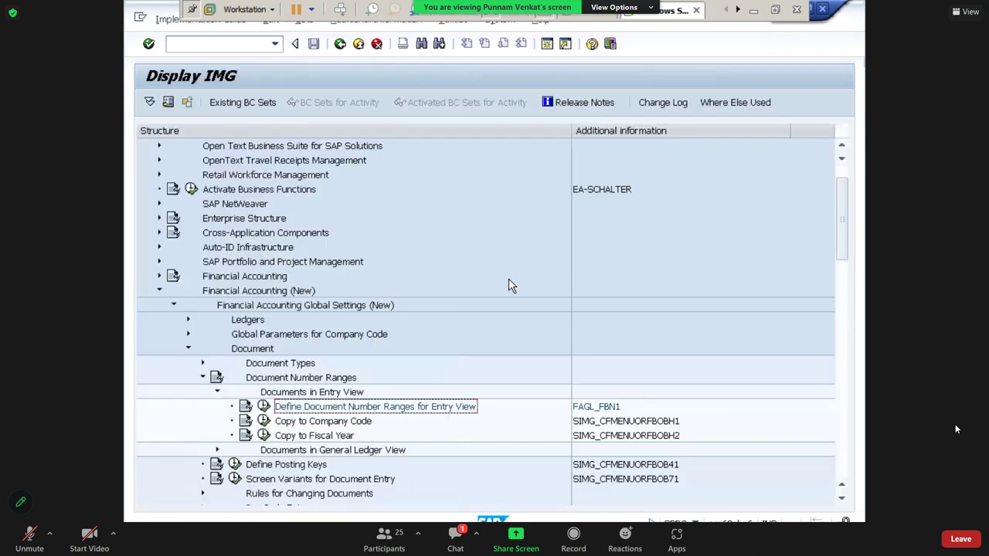
pyautogui.press('Up')
pyautogui.press('Down')
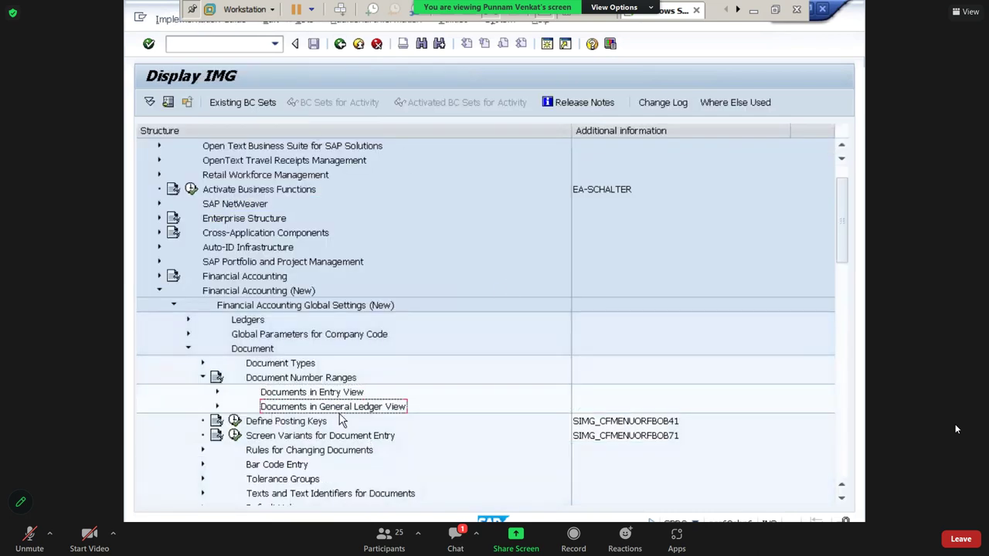
pyautogui.click(217, 407)
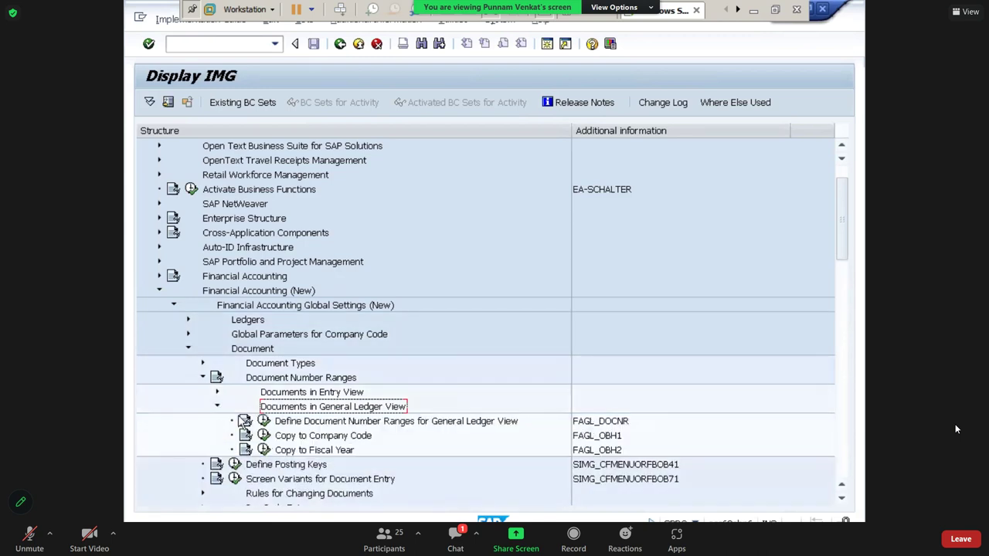
pyautogui.click(290, 425)
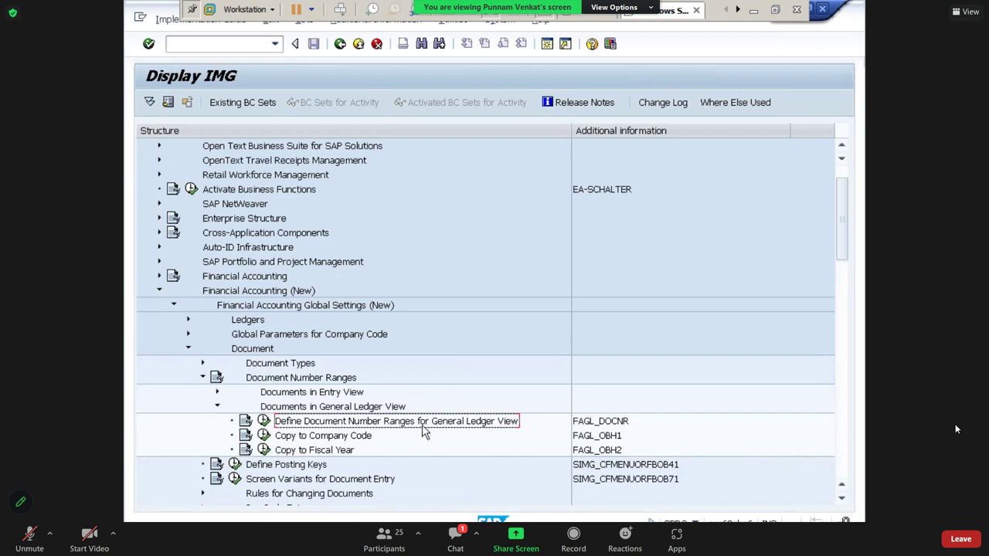
pyautogui.click(306, 394)
pyautogui.click(325, 424)
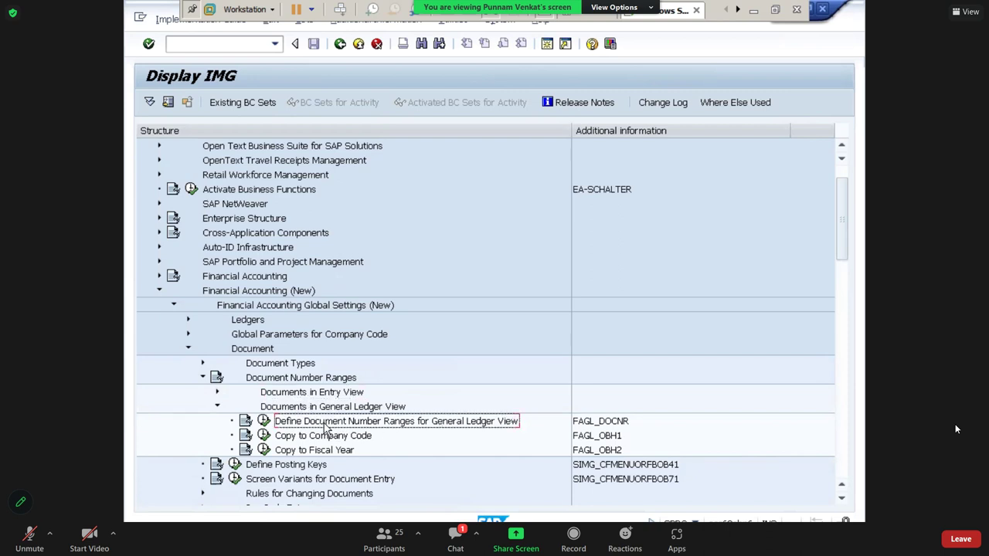
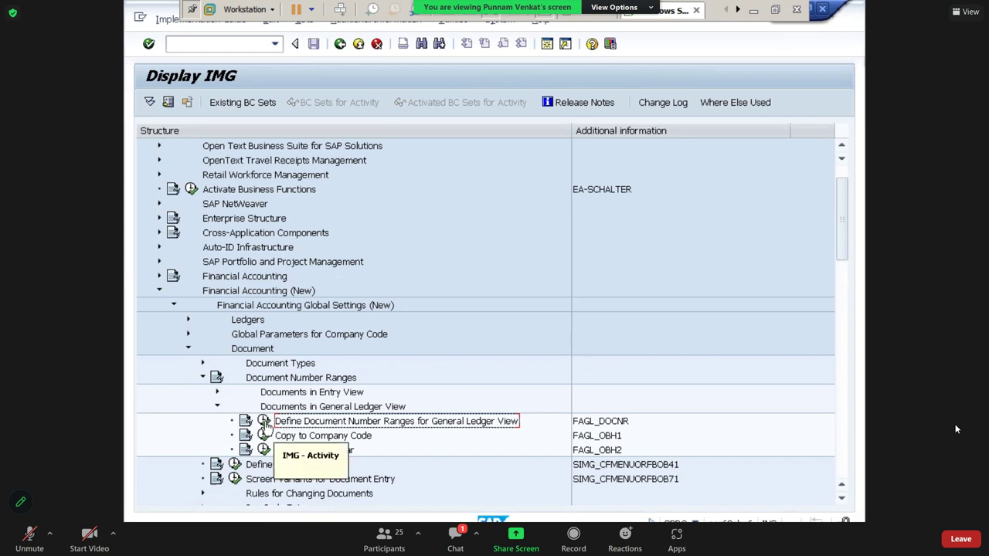
pyautogui.click(265, 425)
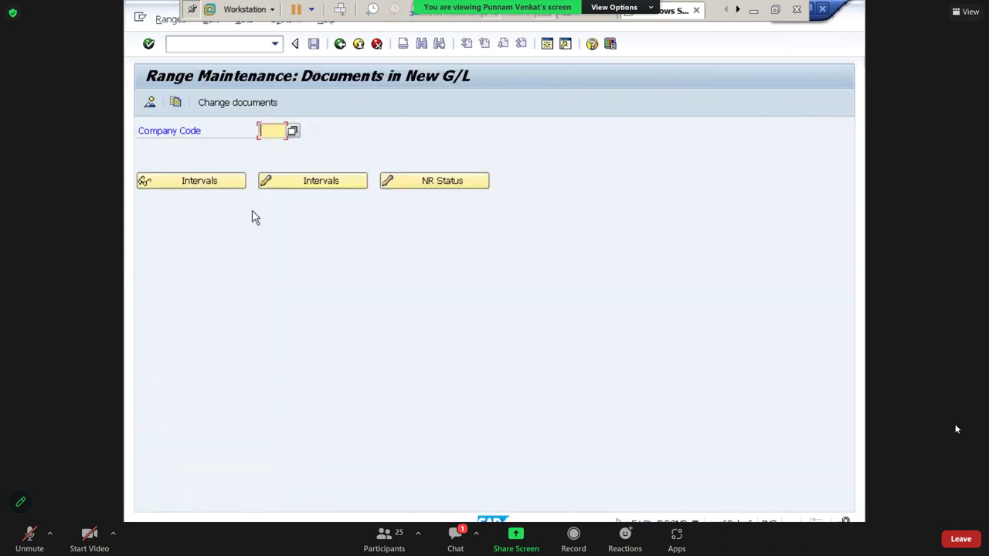
pyautogui.write('PM10')
pyautogui.click(293, 186)
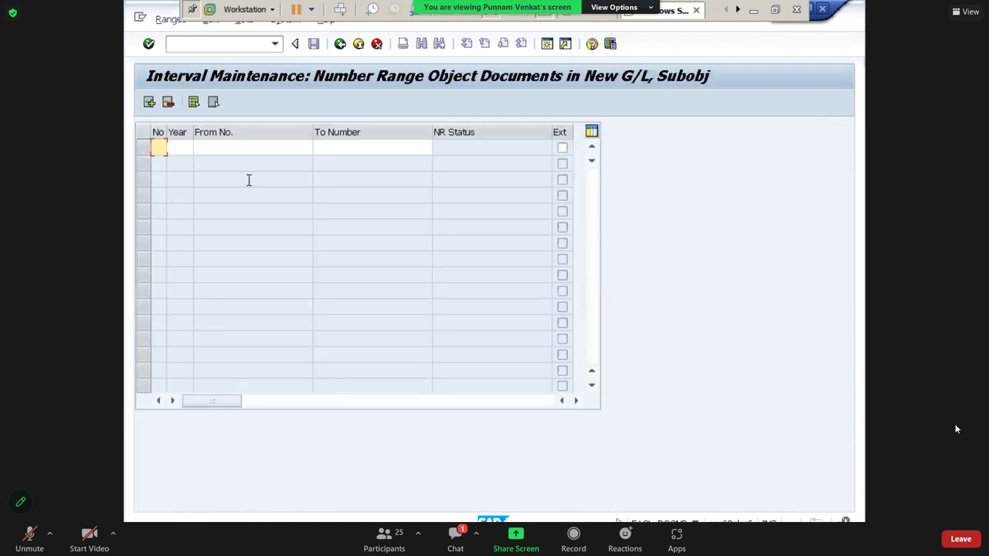
pyautogui.write('01202301')
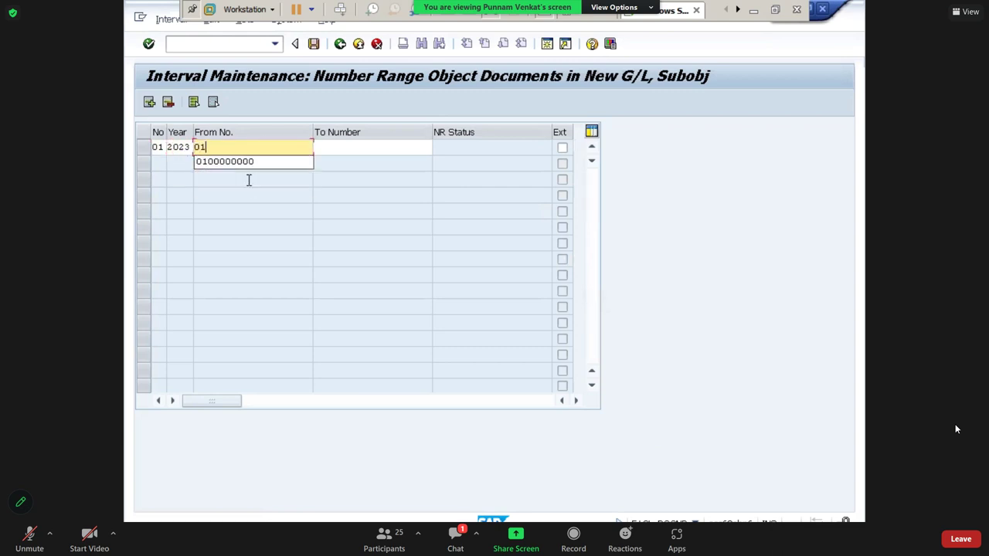
pyautogui.write('0000000001')
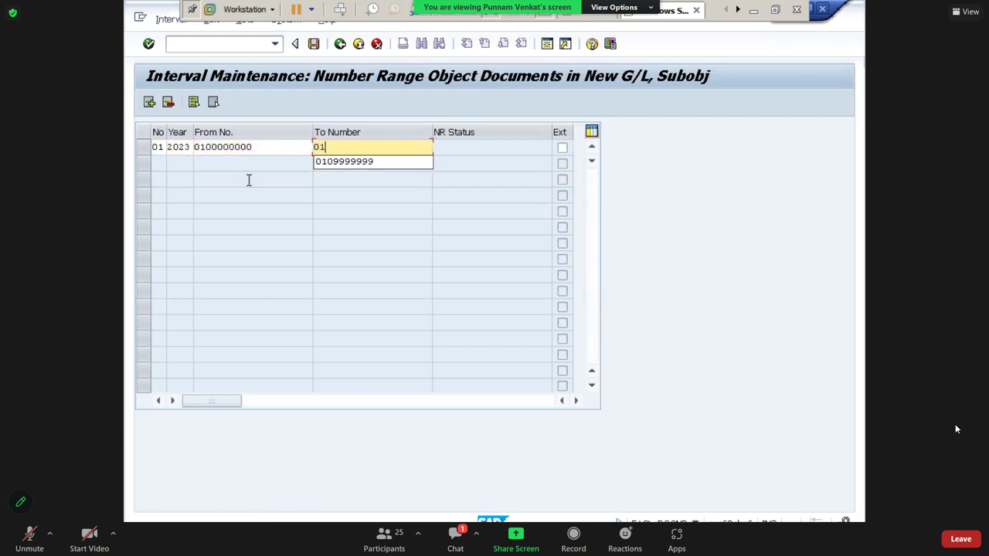
pyautogui.write('09999999')
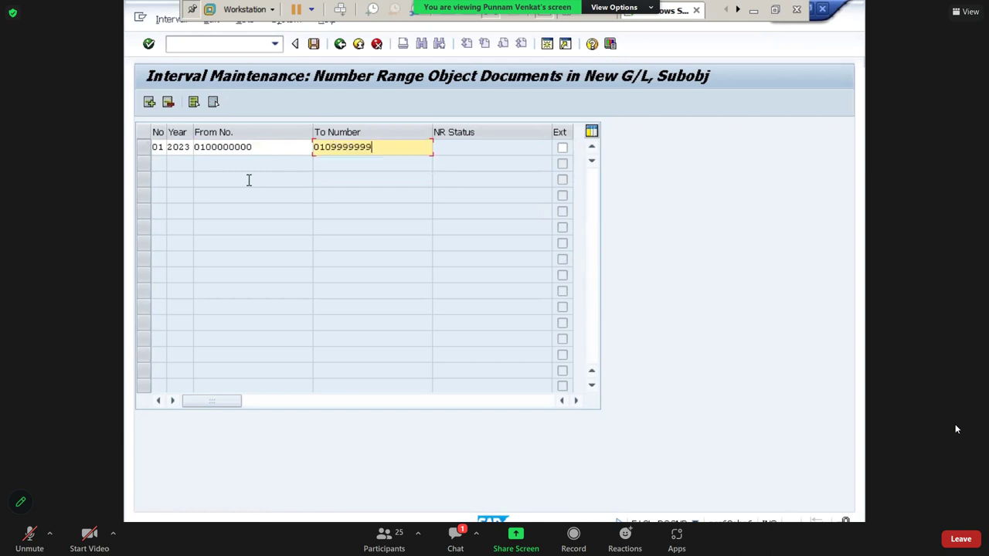
pyautogui.click(160, 147)
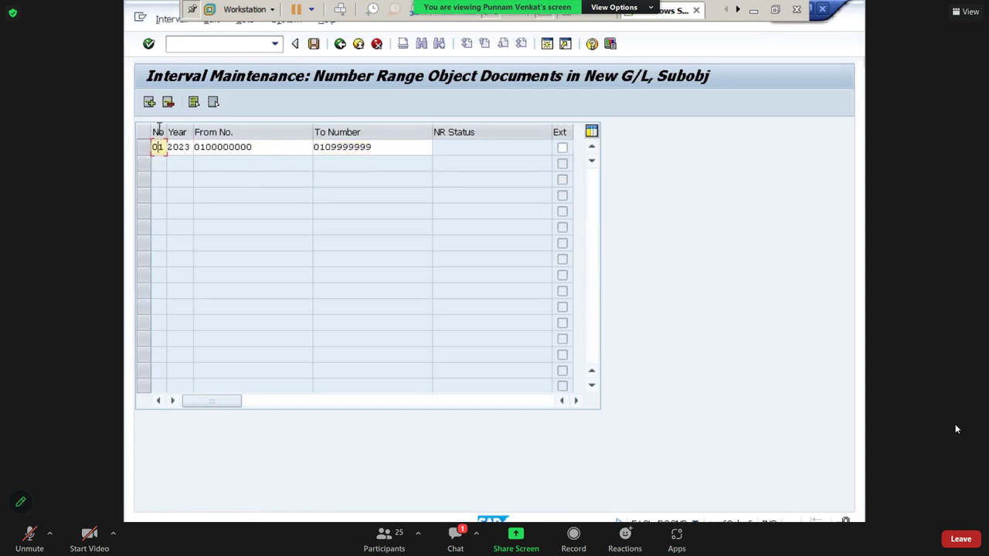
pyautogui.click(149, 102)
pyautogui.write('02')
pyautogui.press('Tab')
pyautogui.write('2023')
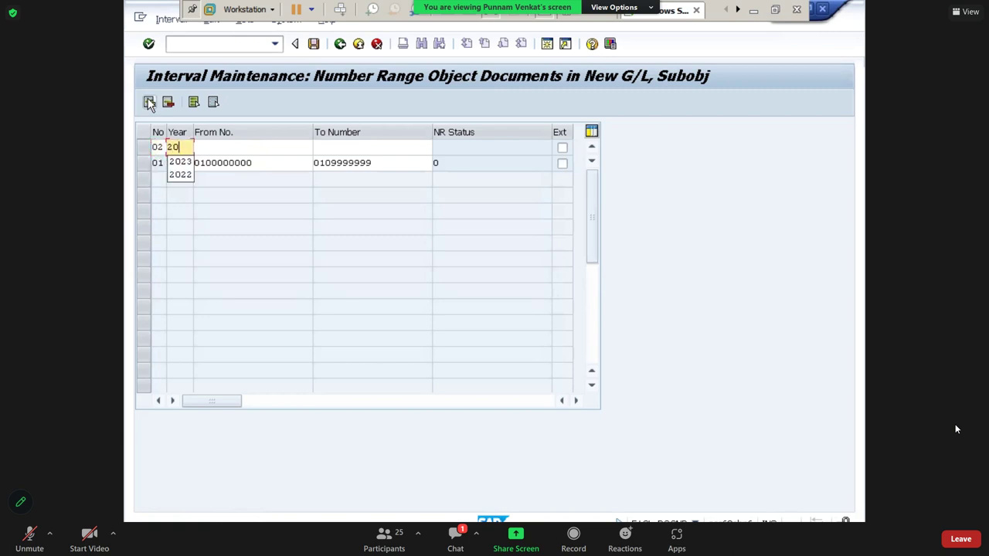
pyautogui.press('Tab')
pyautogui.write('020')
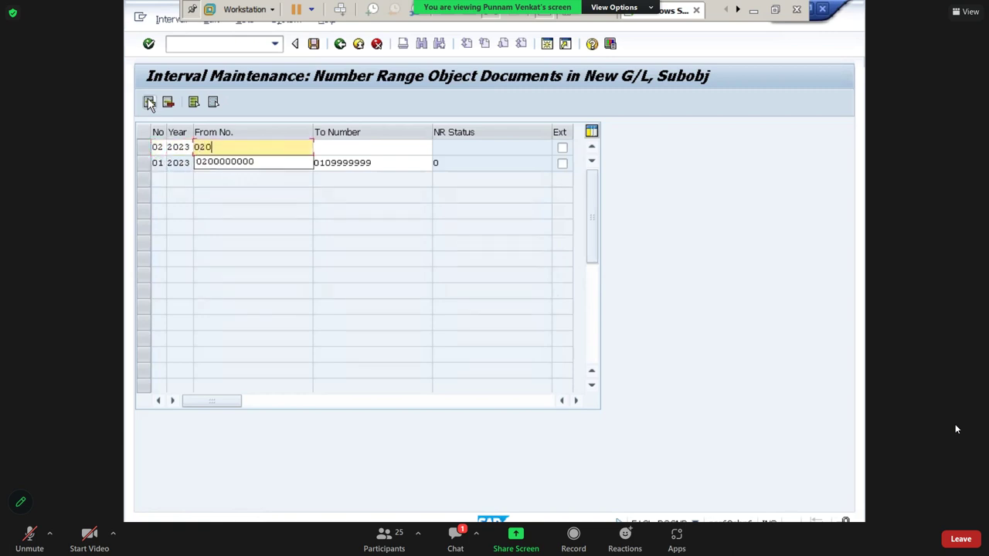
pyautogui.press('Down')
pyautogui.press('Return')
pyautogui.press('Tab')
pyautogui.write('202')
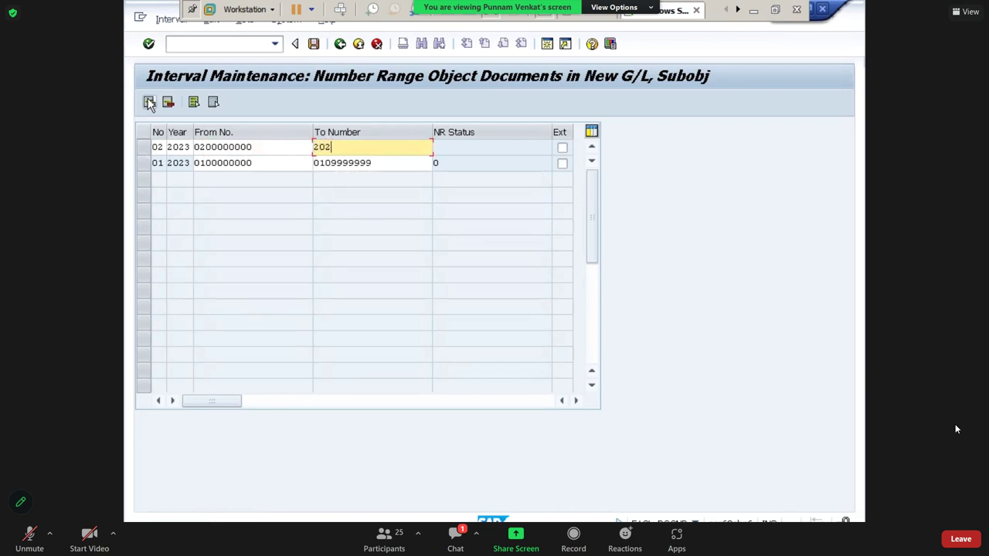
pyautogui.press('BackSpace')
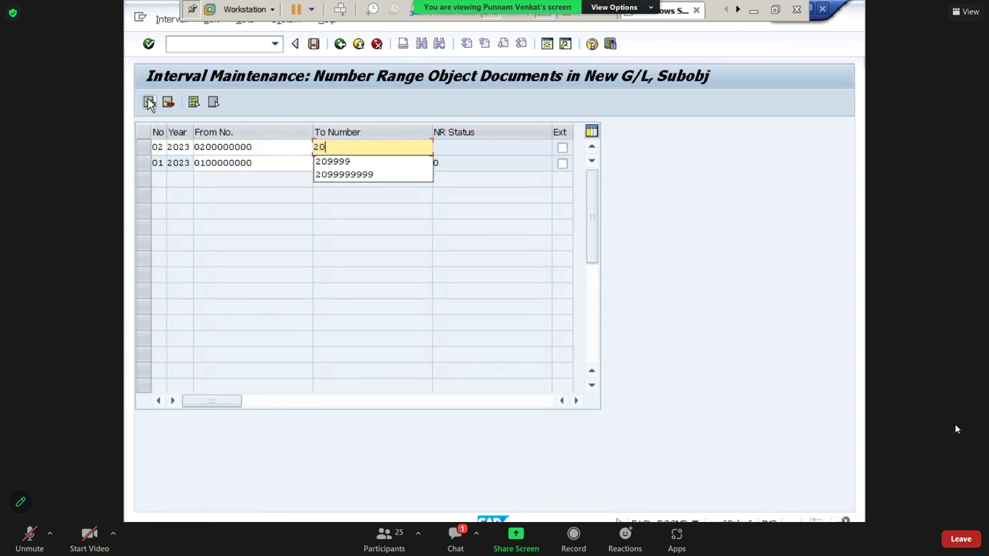
pyautogui.press('BackSpace')
pyautogui.press('BackSpace')
pyautogui.write('02')
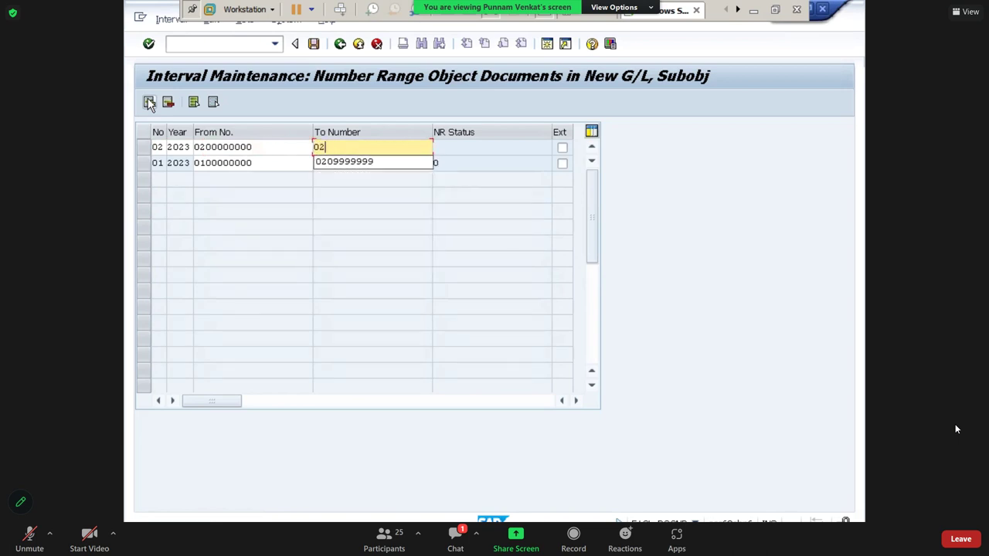
pyautogui.press('Down')
pyautogui.press('Return')
pyautogui.click(158, 146)
pyautogui.click(150, 102)
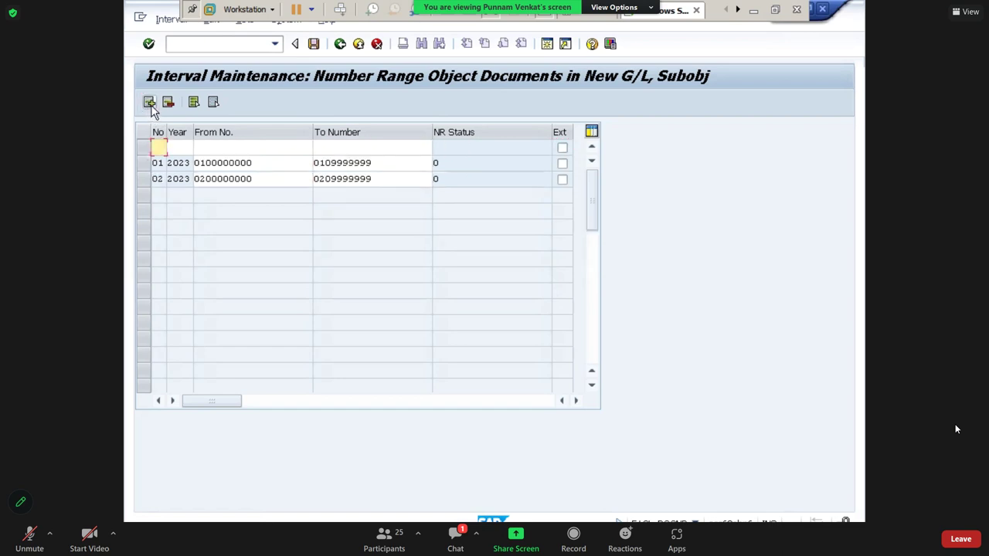
pyautogui.write('98')
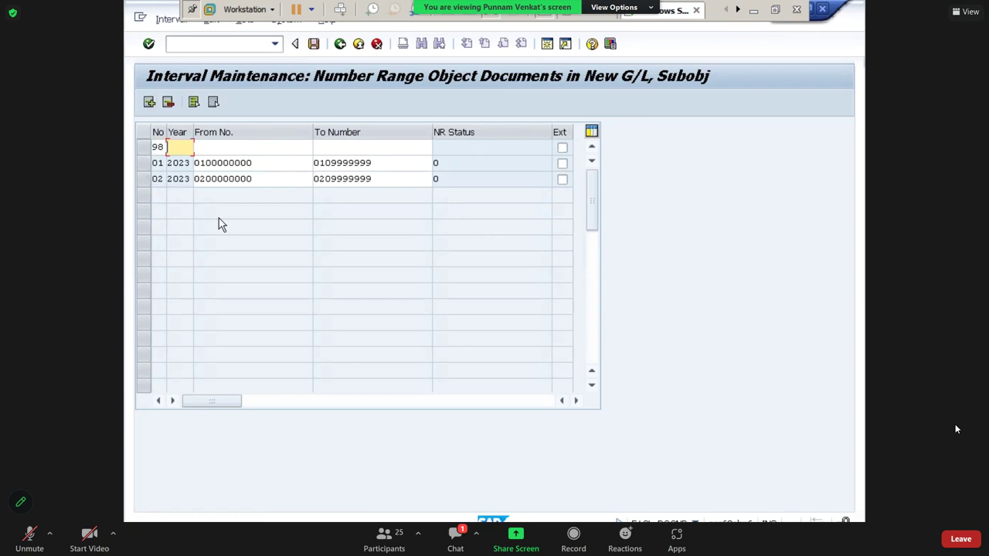
pyautogui.write('2023')
pyautogui.press('Tab')
pyautogui.write('98')
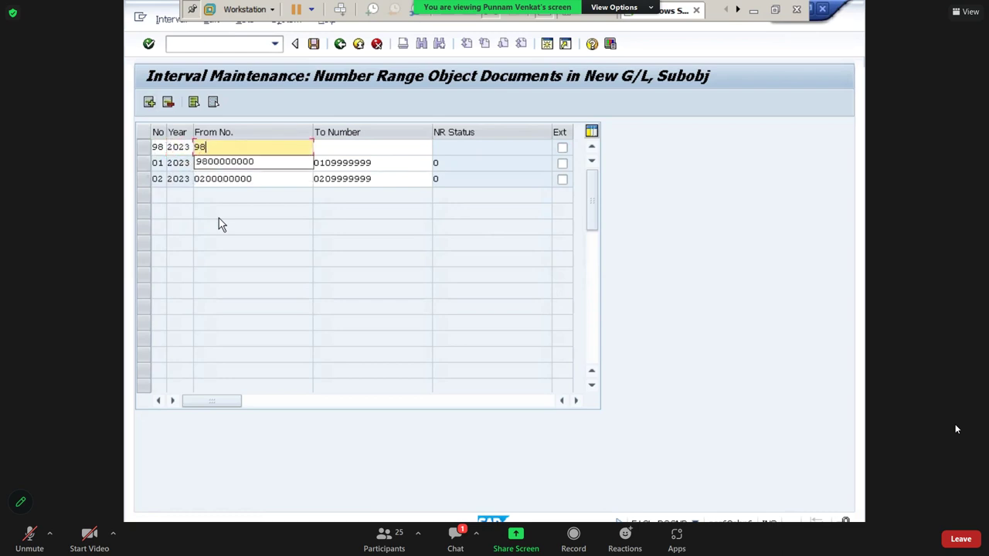
pyautogui.write('00000000')
pyautogui.press('Tab')
pyautogui.write('9')
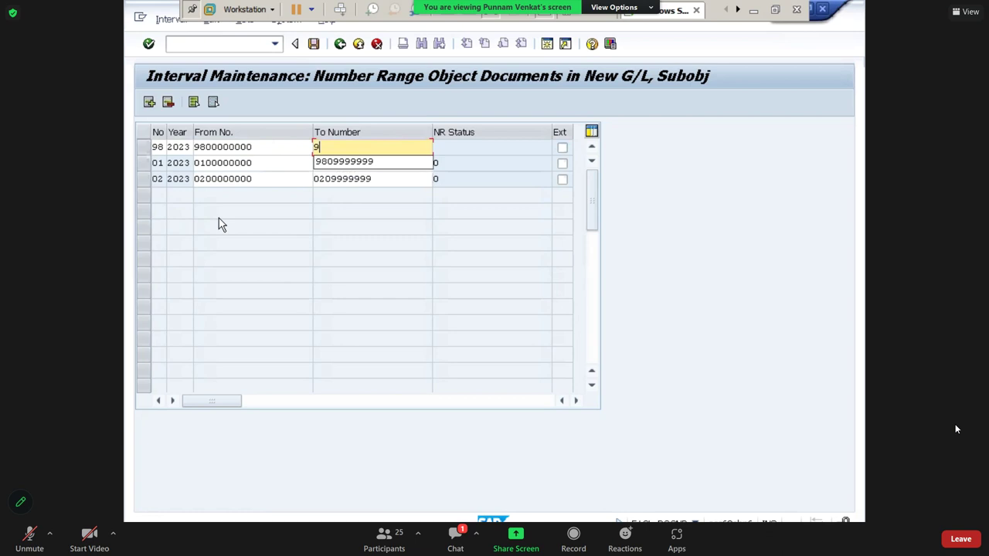
pyautogui.press('Down')
pyautogui.press('Return')
pyautogui.press('Tab')
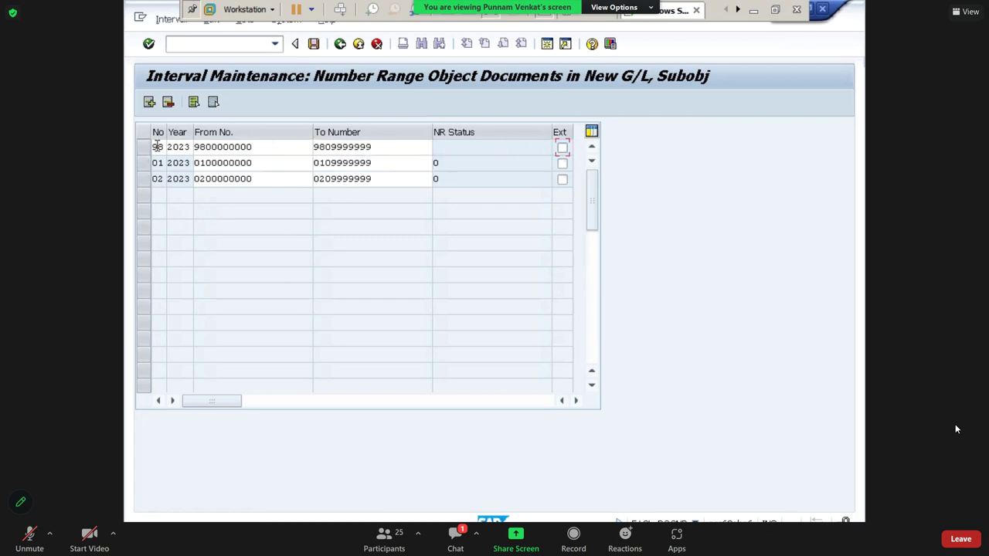
pyautogui.click(150, 106)
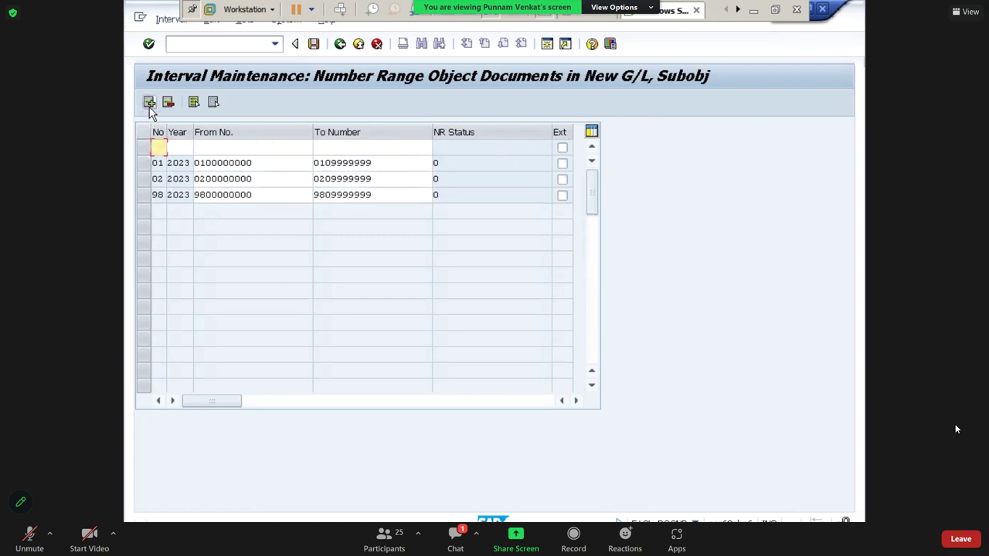
pyautogui.write('99')
pyautogui.press('Tab')
pyautogui.write('2023')
pyautogui.press('Tab')
pyautogui.write('99')
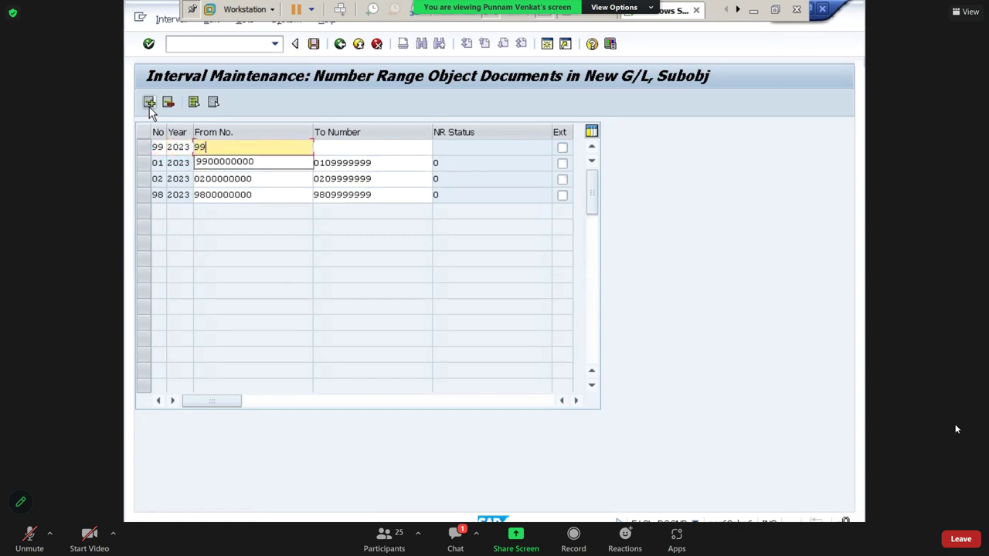
pyautogui.write('00000000')
pyautogui.press('Tab')
pyautogui.write('9')
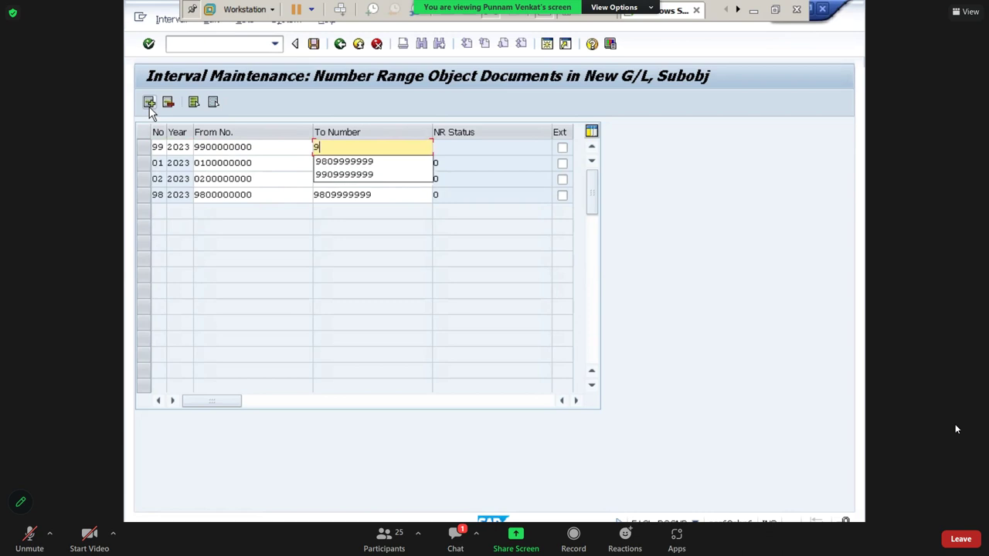
pyautogui.write('909999999')
pyautogui.press('Tab')
pyautogui.press('Return')
# Save the general ledger view intervals, accept the transport notice, and return to the Display IMG structure
pyautogui.click(313, 44)
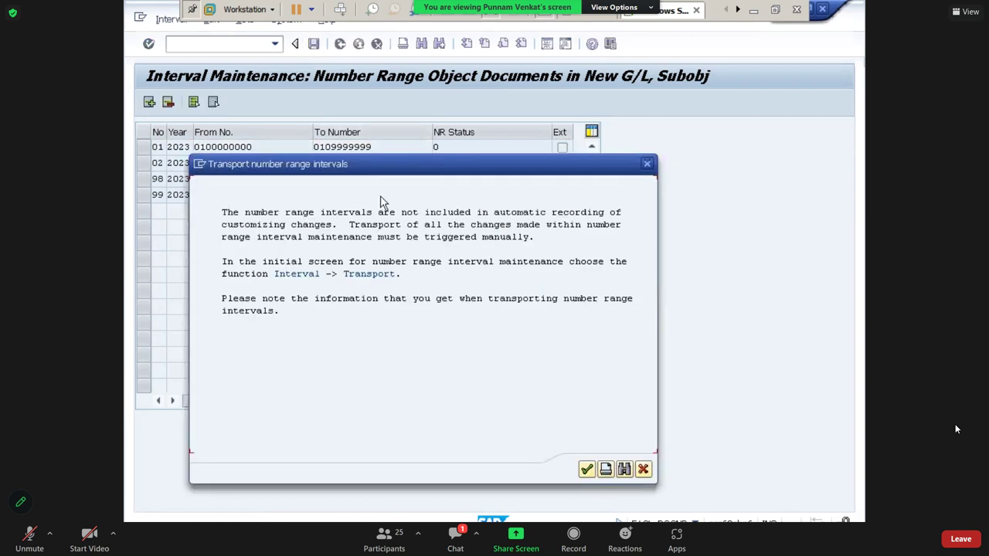
pyautogui.click(587, 471)
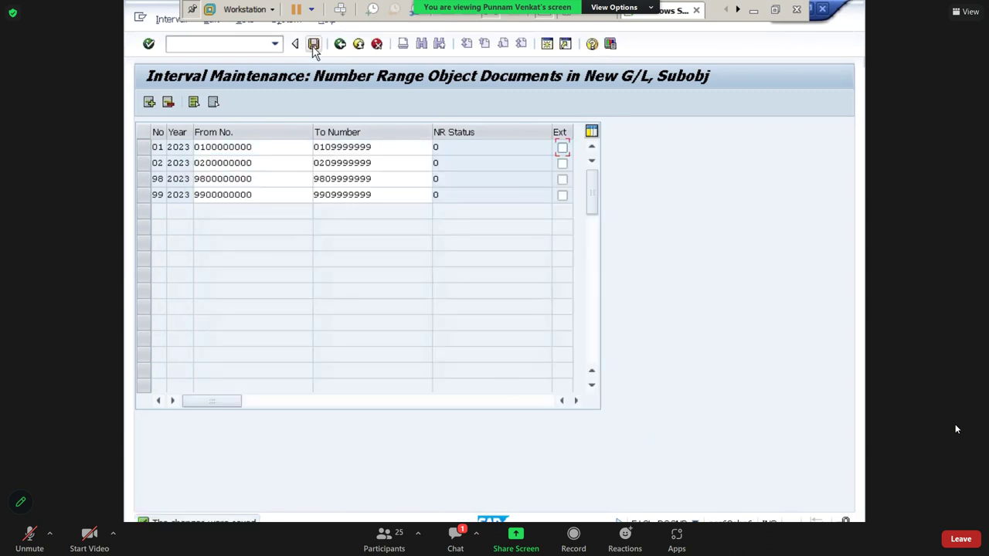
pyautogui.click(340, 44)
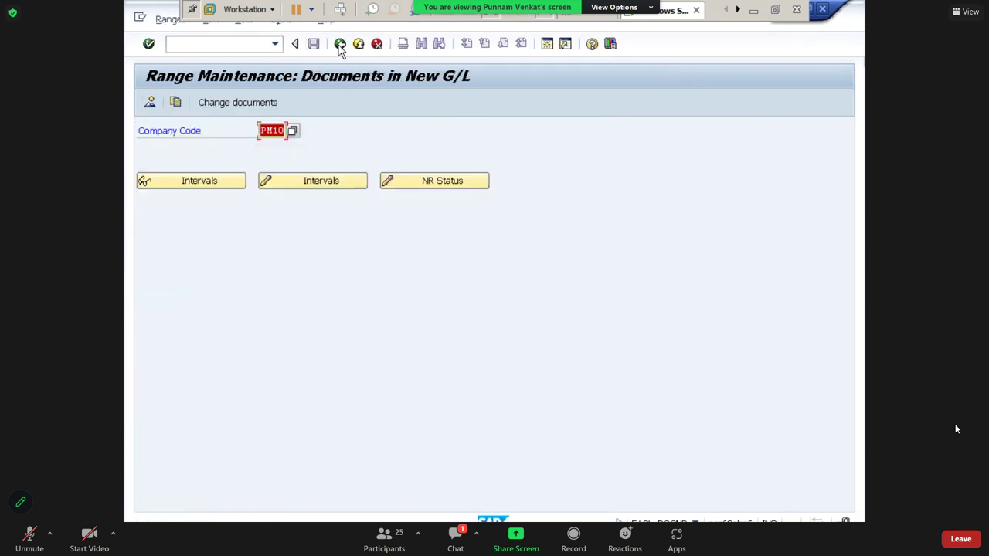
pyautogui.click(340, 44)
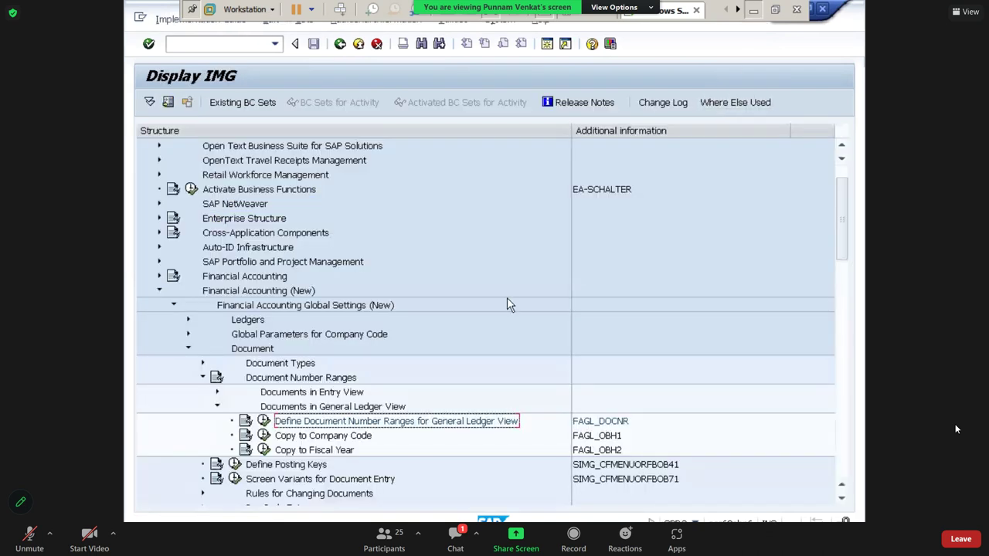
# Review the number range list on the GL Number Ranges sheet in Excel, then return to the general ledger view activity in the SAP IMG
pyautogui.hotkey('alt', 'Tab')
pyautogui.click(313, 203)
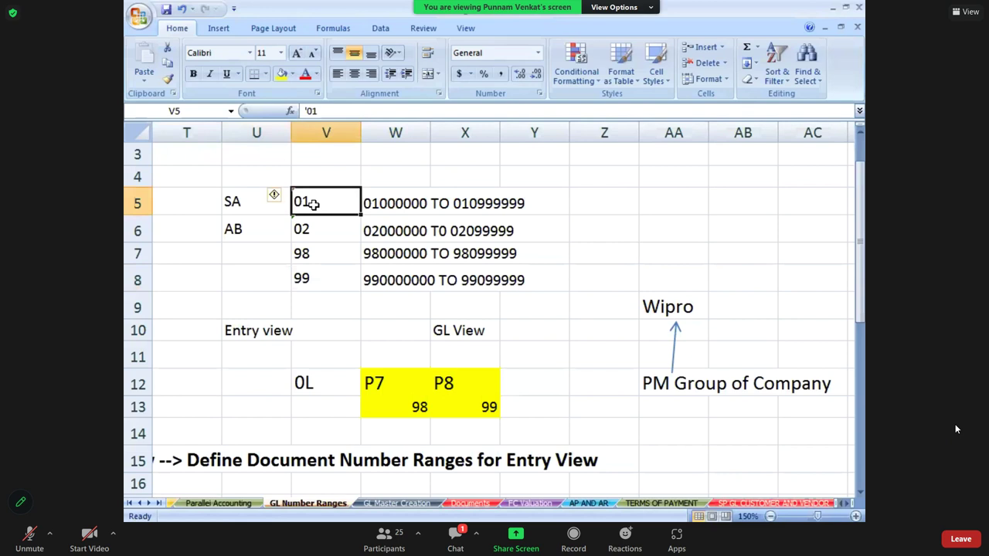
pyautogui.click(315, 230)
pyautogui.click(313, 253)
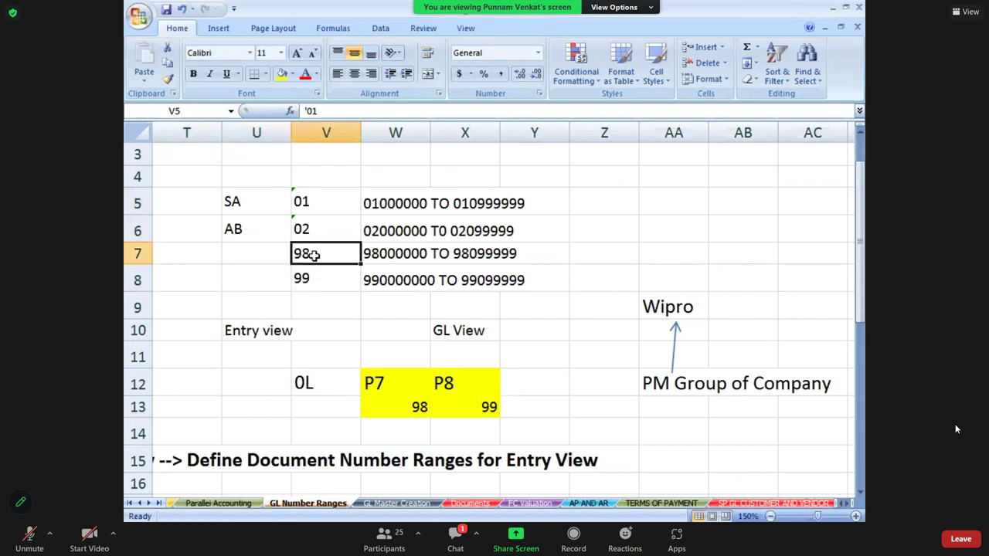
pyautogui.click(320, 283)
pyautogui.click(308, 205)
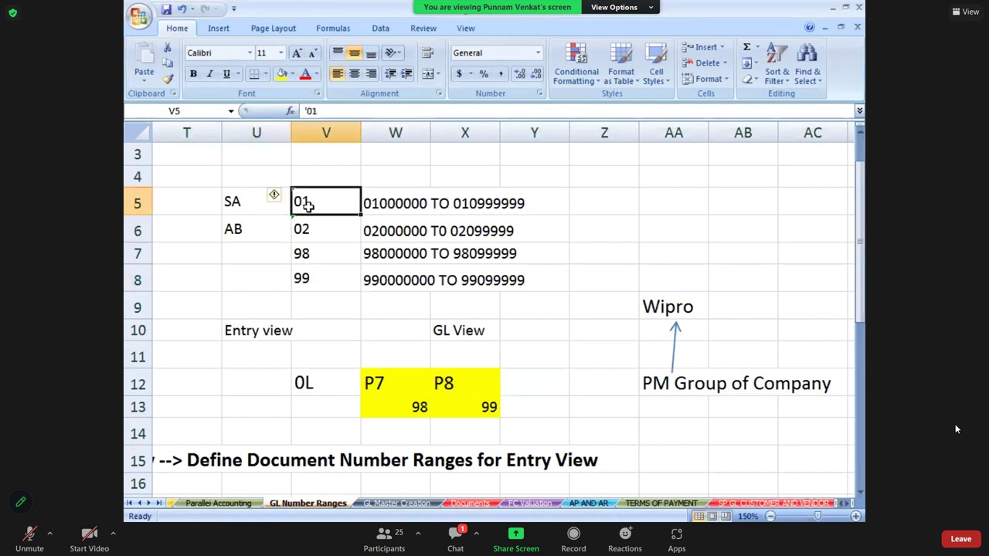
pyautogui.hotkey('shift', 'Right')
pyautogui.hotkey('shift', 'Right')
pyautogui.hotkey('shift', 'Right')
pyautogui.hotkey('shift', 'Down')
pyautogui.hotkey('shift', 'Down')
pyautogui.hotkey('shift', 'Down')
pyautogui.hotkey('shift', 'Down')
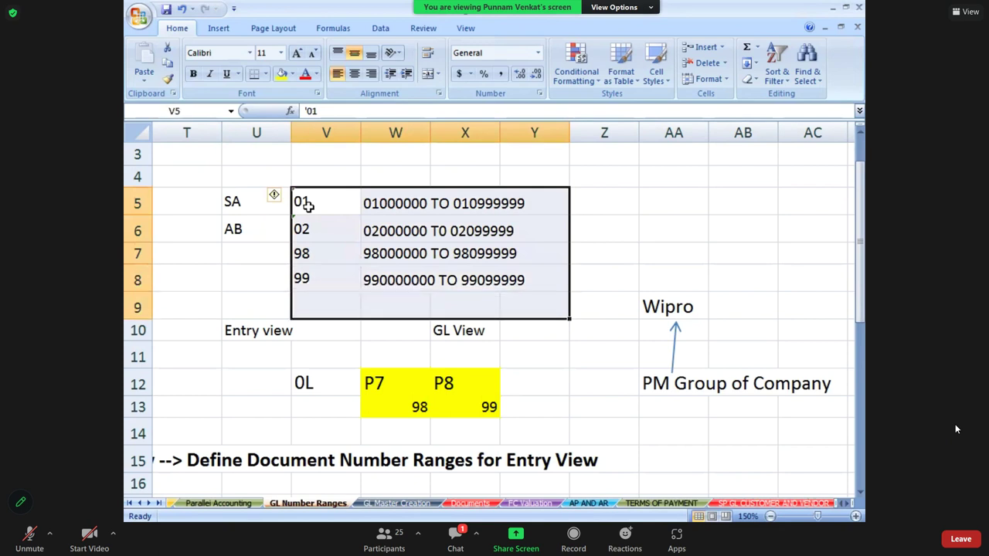
pyautogui.hotkey('alt', 'Tab')
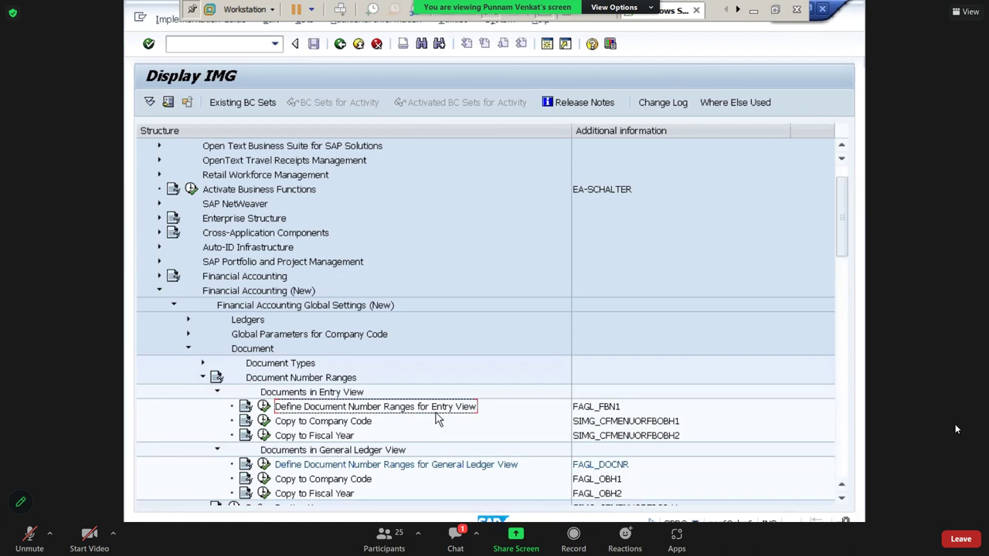
pyautogui.click(283, 467)
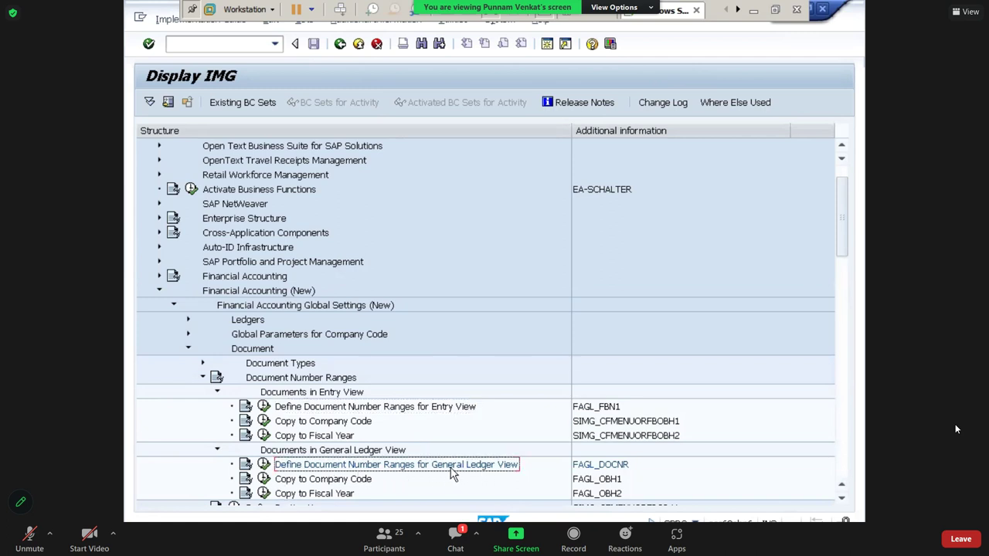
# Compare the entry view and general ledger view number range activities, then expand Document Types under Document in the IMG structure
pyautogui.click(313, 407)
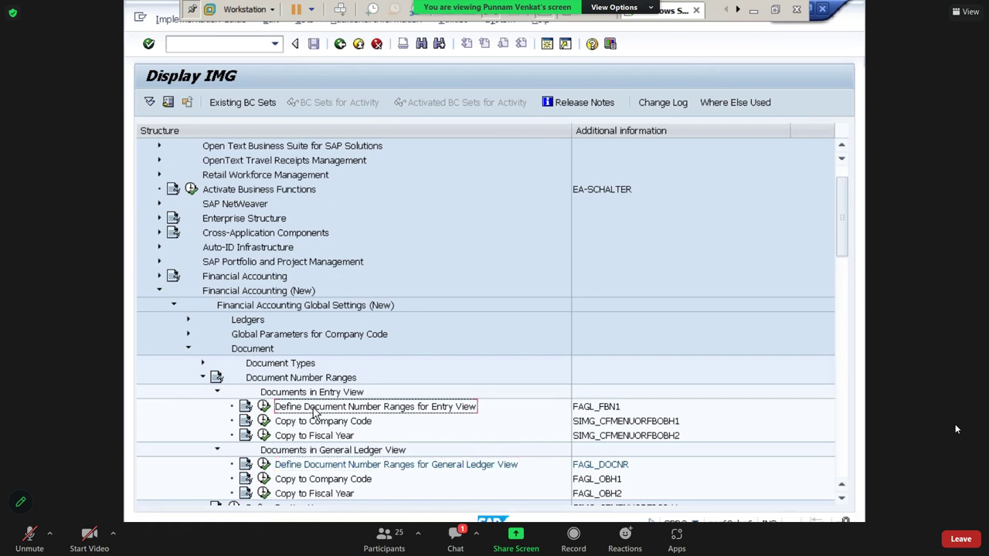
pyautogui.click(312, 468)
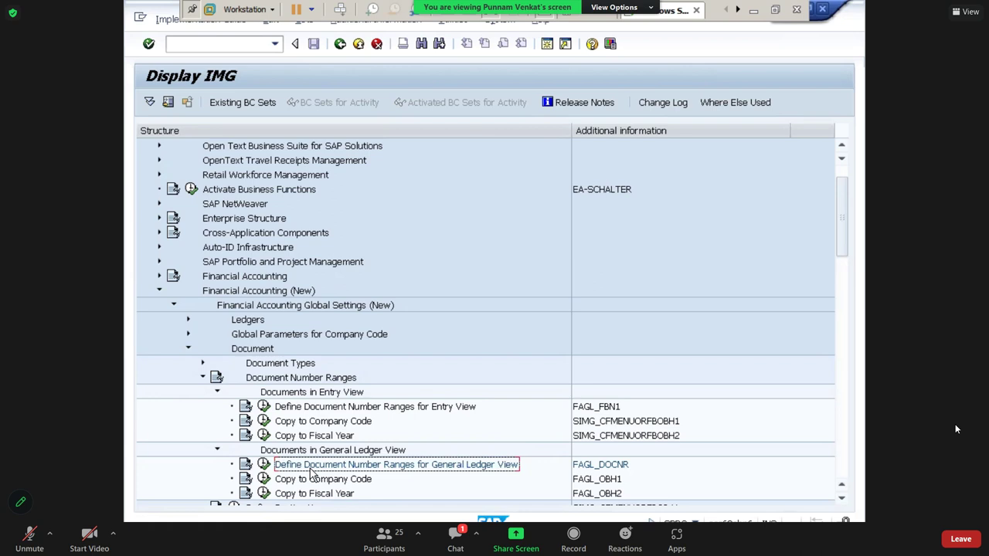
pyautogui.press('Up')
pyautogui.press('Up')
pyautogui.press('Up')
pyautogui.press('Up')
pyautogui.press('Up')
pyautogui.press('Up')
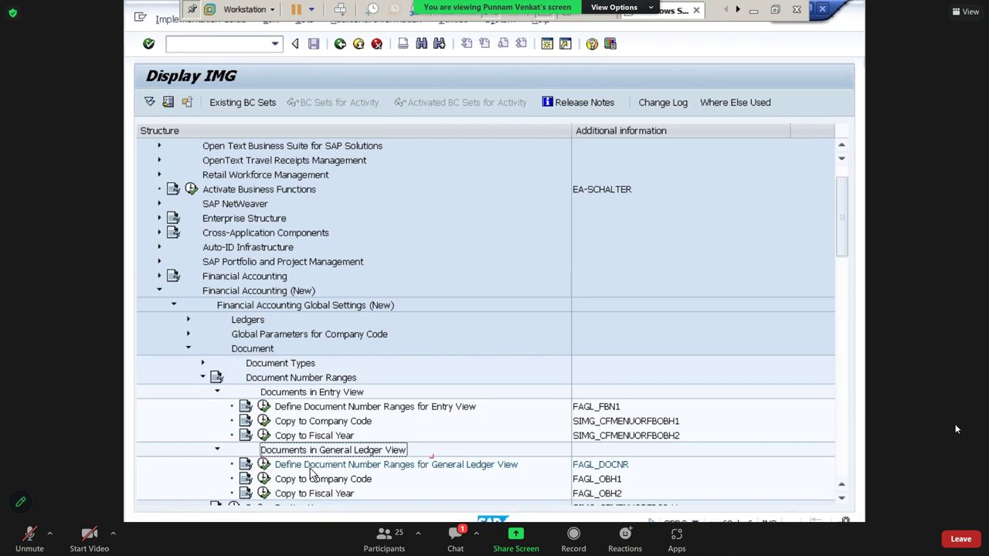
pyautogui.press('Up')
pyautogui.press('Right')
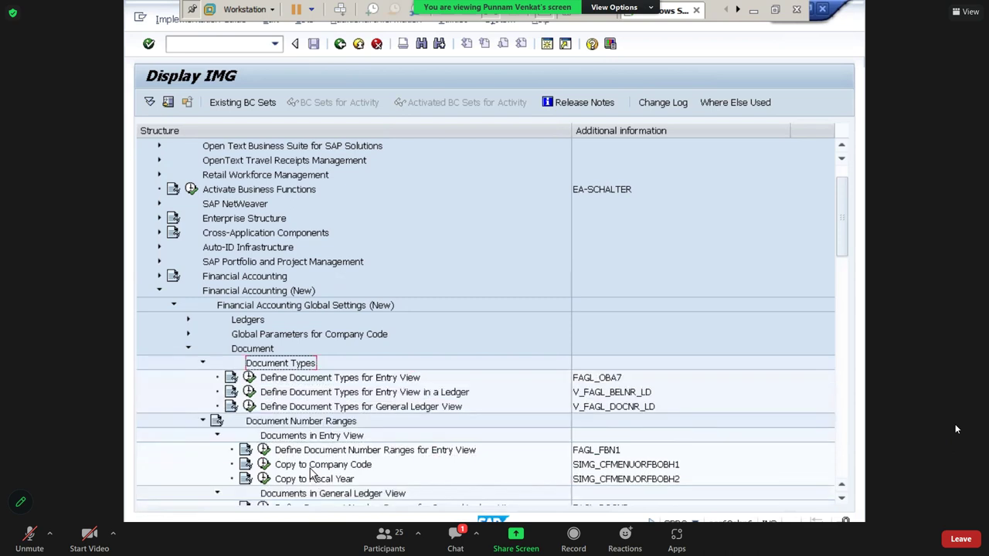
# Review the document type activities for Entry View, Entry View in a Ledger, and General Ledger View
pyautogui.click(308, 379)
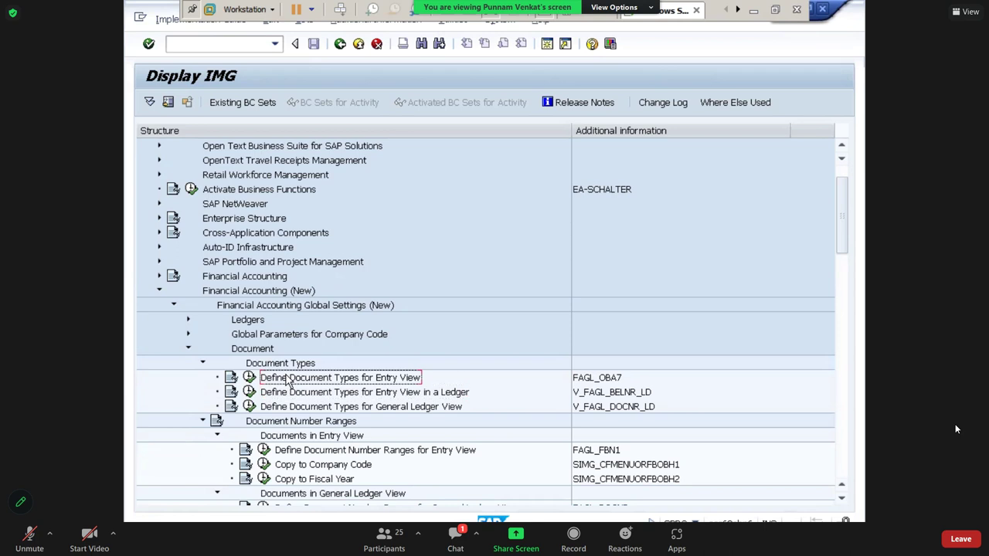
pyautogui.click(287, 392)
pyautogui.click(287, 408)
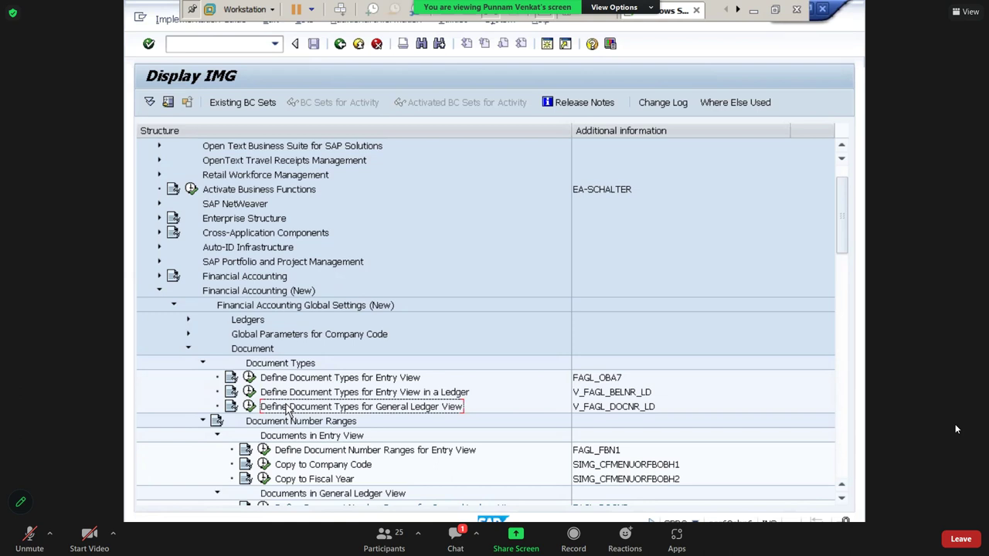
pyautogui.press('Up')
pyautogui.press('Up')
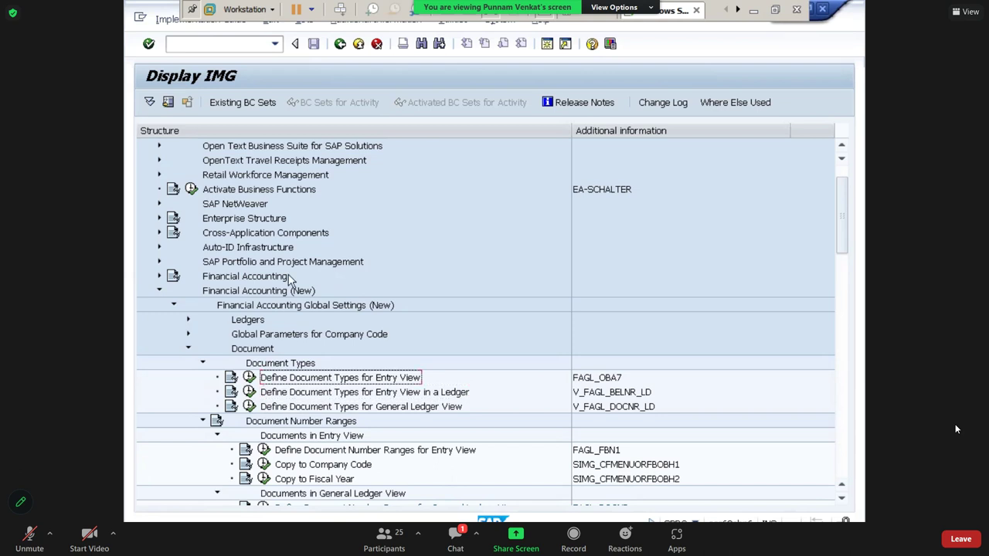
# Return to SAP Easy Access, then switch to Excel and select number range list V5:Y9 on the GL Number Ranges sheet
pyautogui.click(340, 44)
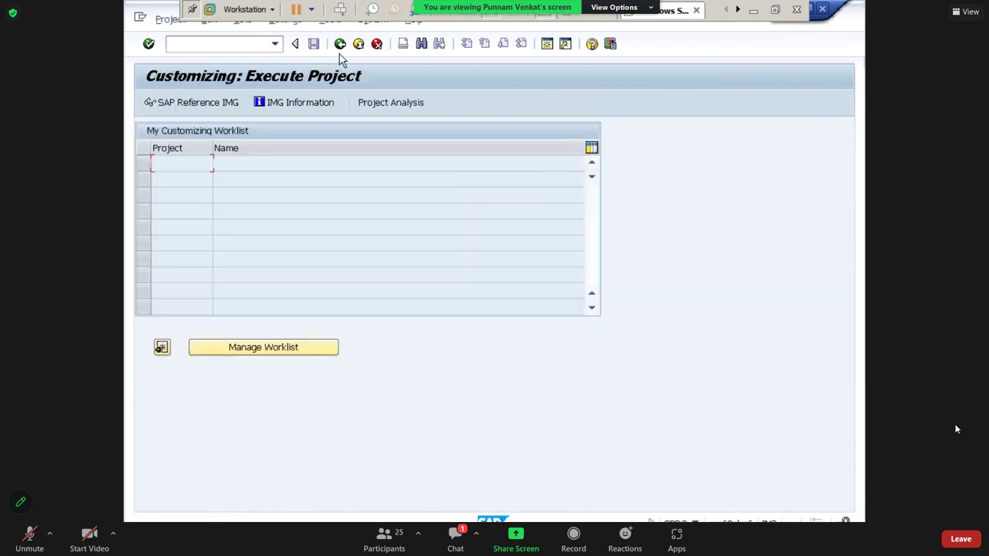
pyautogui.click(339, 44)
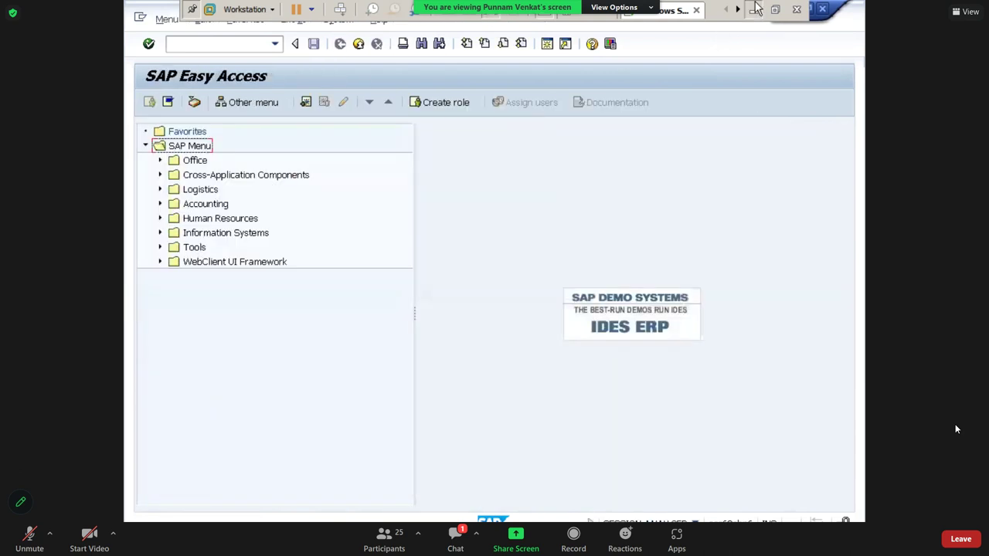
pyautogui.click(753, 9)
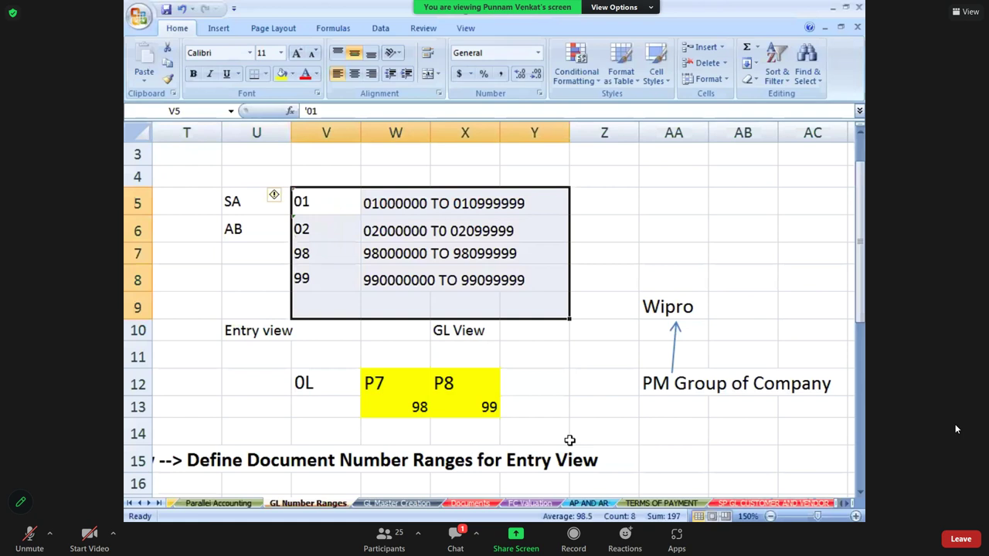
pyautogui.hotkey('alt', 'Tab')
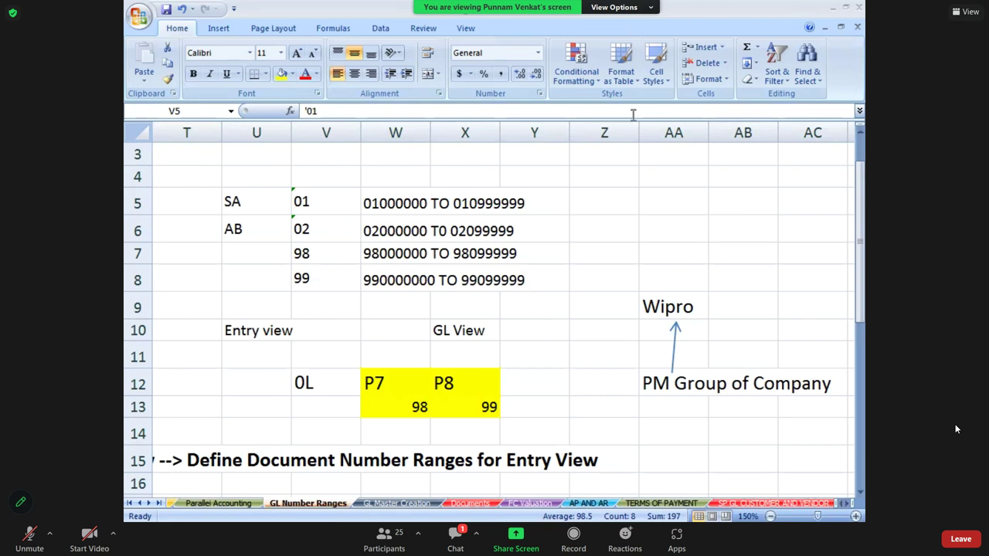
pyautogui.moveTo(325, 203); pyautogui.dragTo(533, 289)
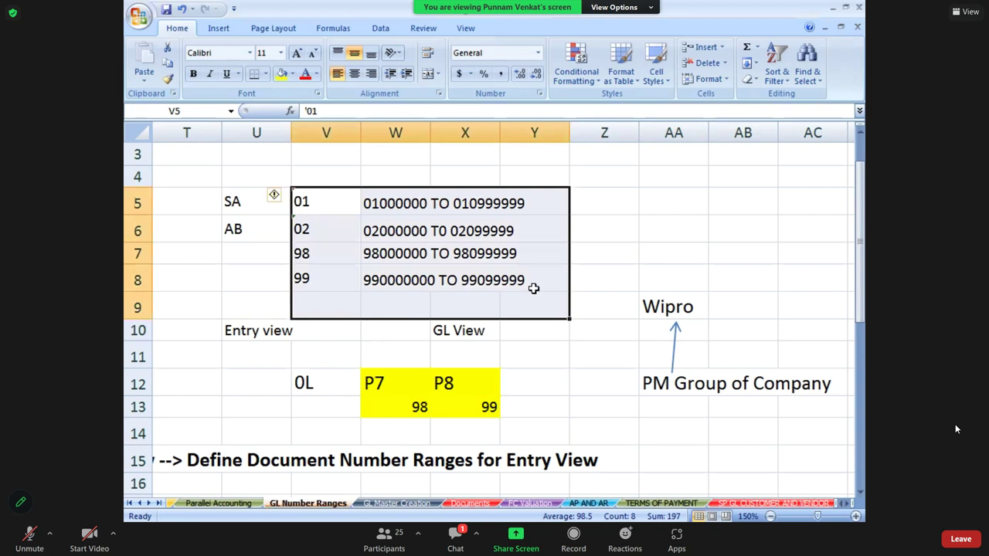
# Examine the GL, vendor, customer and asset document type codes listed in columns AH to AM of the GL Number Ranges sheet
pyautogui.press('Right')
pyautogui.press('Right')
pyautogui.press('Right')
pyautogui.press('Right')
pyautogui.press('Right')
pyautogui.press('Right')
pyautogui.press('Right')
pyautogui.press('Right')
pyautogui.press('Right')
pyautogui.press('Right')
pyautogui.press('Right')
pyautogui.press('Right')
pyautogui.press('Right')
pyautogui.press('Right')
pyautogui.press('Right')
pyautogui.press('Right')
pyautogui.press('Right')
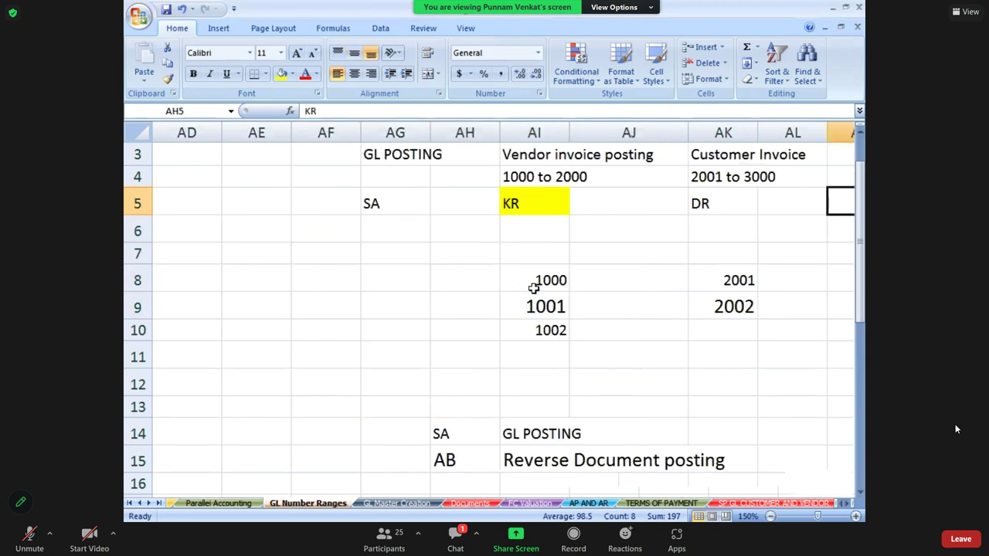
pyautogui.press('Up')
pyautogui.press('Up')
pyautogui.press('Up')
pyautogui.press('Up')
pyautogui.press('Down')
pyautogui.press('Down')
pyautogui.press('Down')
pyautogui.press('Down')
pyautogui.press('Down')
pyautogui.press('Down')
pyautogui.press('Down')
pyautogui.press('Down')
pyautogui.press('Down')
pyautogui.press('Down')
pyautogui.press('Down')
pyautogui.press('Down')
pyautogui.press('Down')
pyautogui.press('Down')
pyautogui.press('Down')
pyautogui.press('Down')
pyautogui.press('Down')
pyautogui.press('Down')
pyautogui.press('Down')
pyautogui.press('Down')
pyautogui.press('Down')
pyautogui.press('Down')
pyautogui.press('Down')
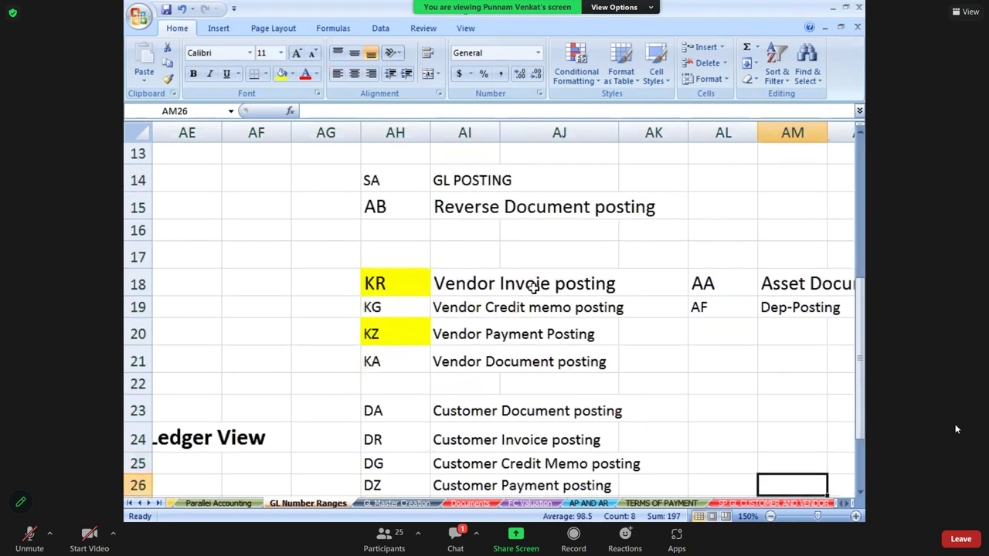
pyautogui.press('Down')
pyautogui.press('Down')
pyautogui.press('Right')
pyautogui.press('Right')
pyautogui.press('Up')
pyautogui.press('Up')
pyautogui.press('Up')
pyautogui.press('Up')
pyautogui.press('Up')
pyautogui.press('Up')
pyautogui.press('Up')
pyautogui.press('Up')
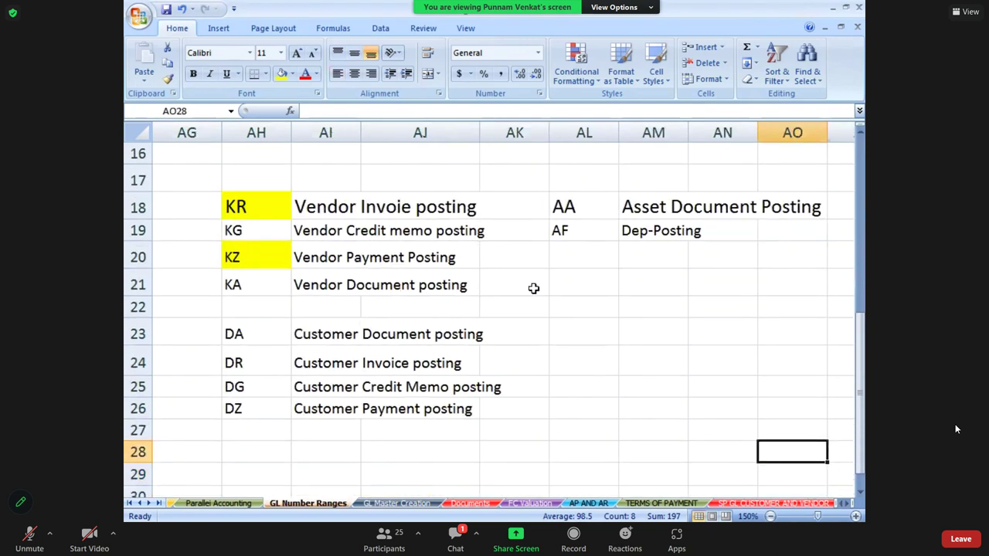
pyautogui.press('Up')
pyautogui.press('Up')
pyautogui.press('Up')
pyautogui.press('Up')
pyautogui.press('Up')
pyautogui.press('Up')
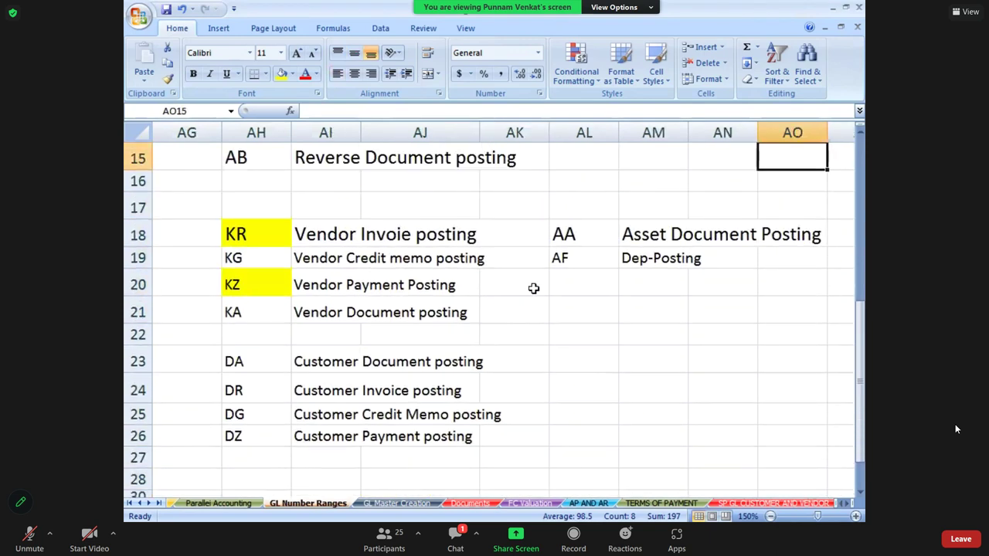
pyautogui.press('Up')
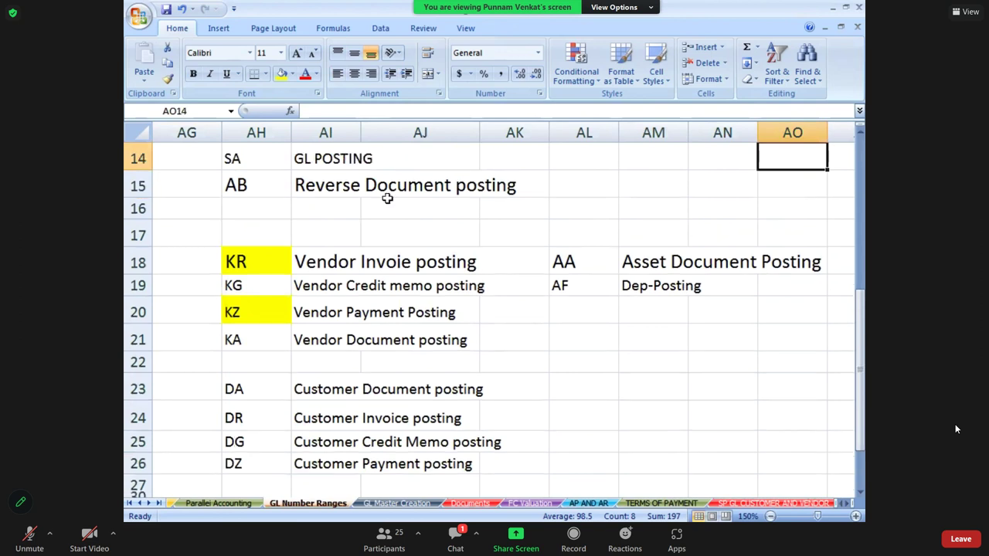
pyautogui.click(345, 185)
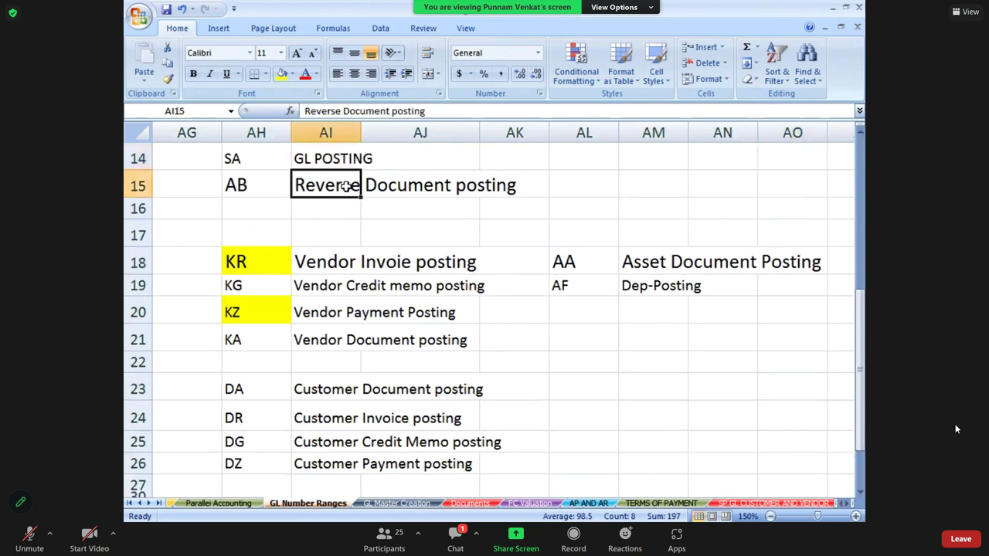
pyautogui.click(267, 279)
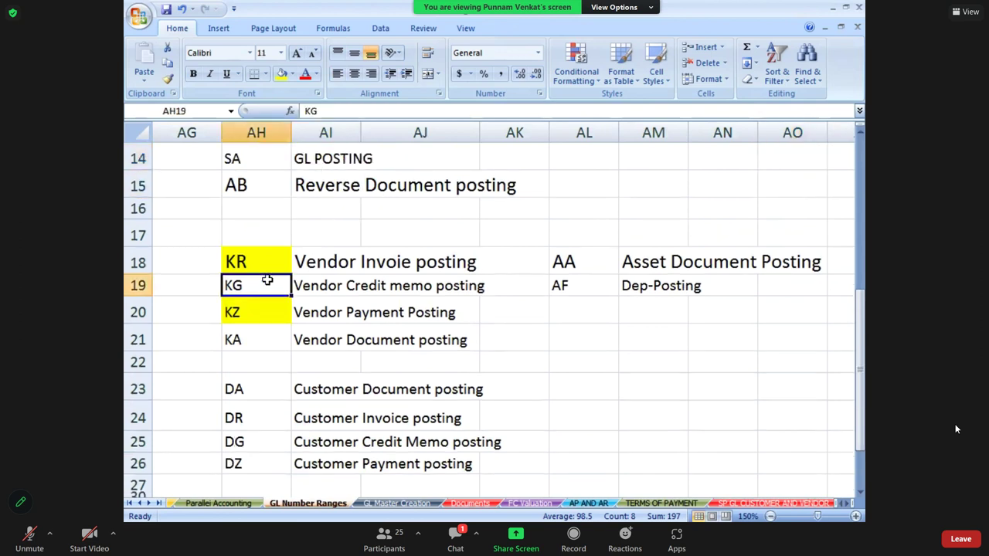
pyautogui.click(250, 408)
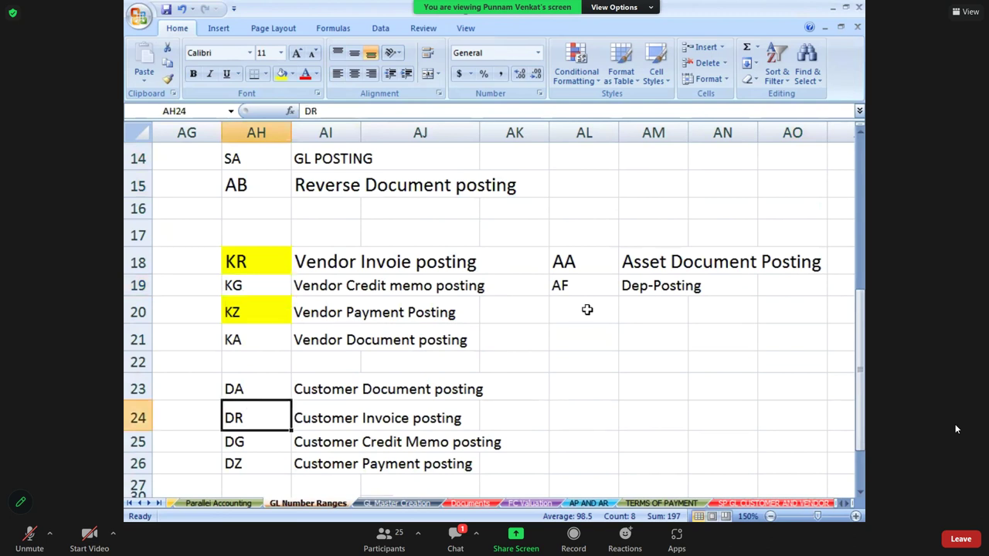
pyautogui.click(594, 286)
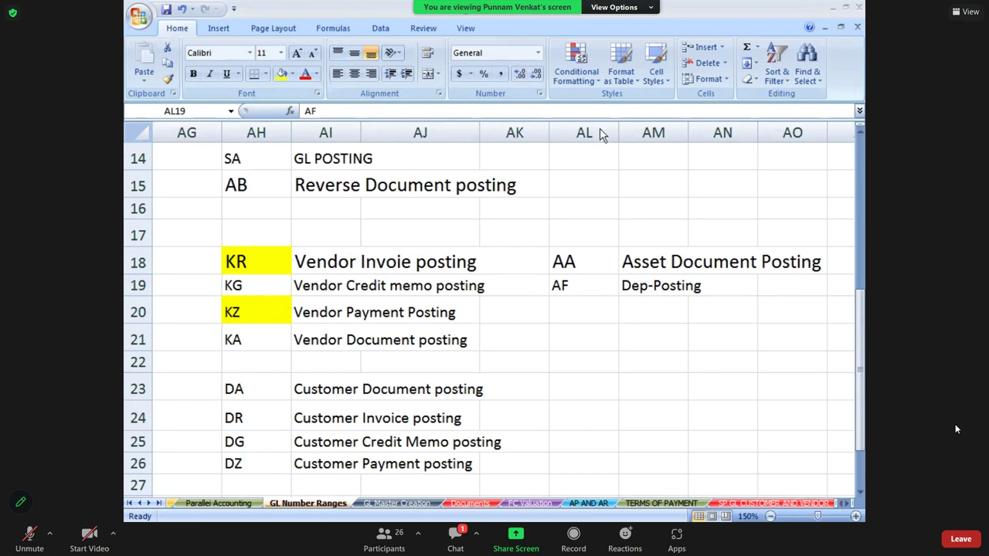
pyautogui.click(388, 266)
# Fill the SA GL posting and AB Reverse Document posting rows, AH14:AK15, with yellow
pyautogui.click(250, 162)
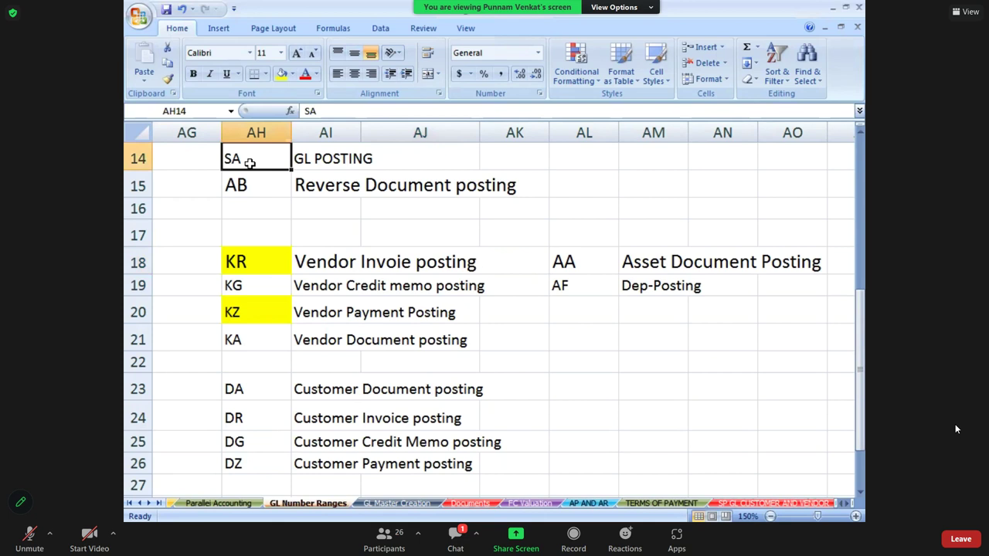
pyautogui.hotkey('shift', 'Right')
pyautogui.hotkey('shift', 'Right')
pyautogui.hotkey('shift', 'Right')
pyautogui.hotkey('shift', 'Down')
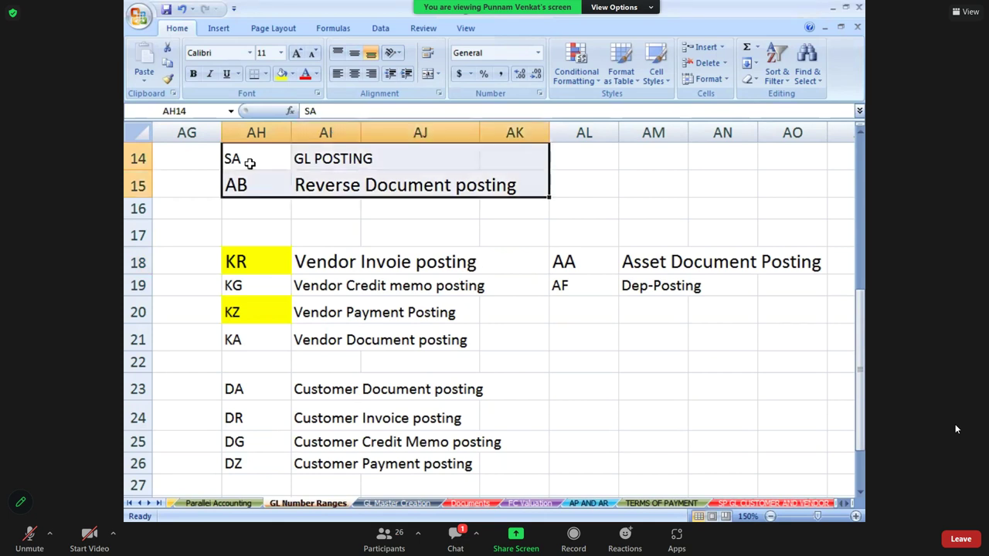
pyautogui.click(282, 74)
# Fill the vendor document type rows KR to KA, AH18:AJ21, with the standard orange color
pyautogui.click(256, 265)
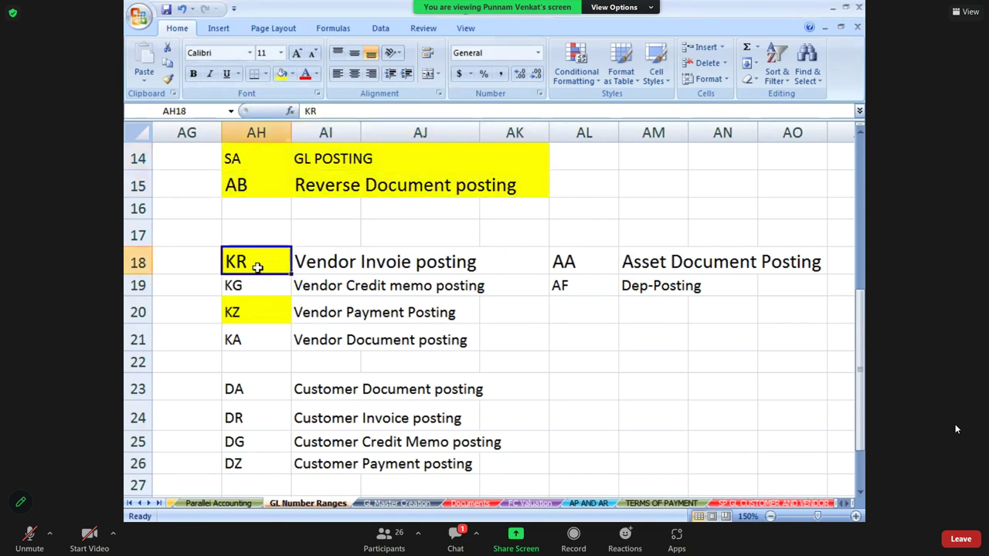
pyautogui.hotkey('shift', 'Right')
pyautogui.hotkey('shift', 'Right')
pyautogui.hotkey('shift', 'Right')
pyautogui.hotkey('shift', 'Left')
pyautogui.hotkey('shift', 'Down')
pyautogui.hotkey('shift', 'Down')
pyautogui.hotkey('shift', 'Down')
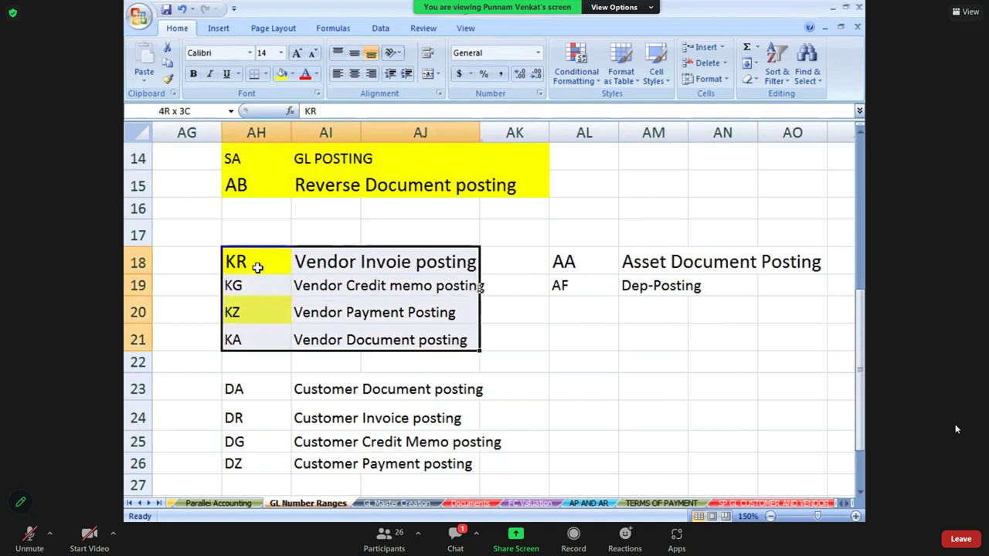
pyautogui.click(292, 74)
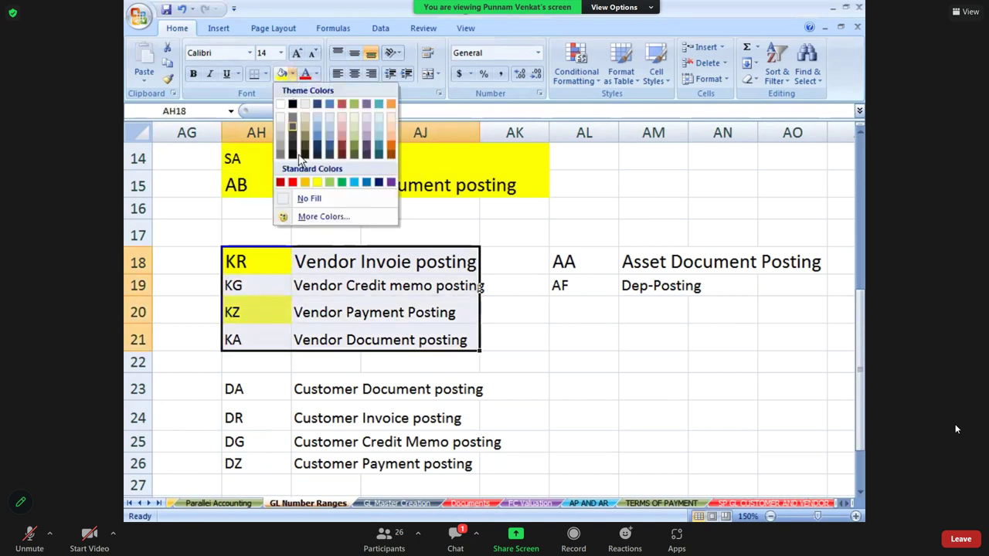
pyautogui.click(306, 183)
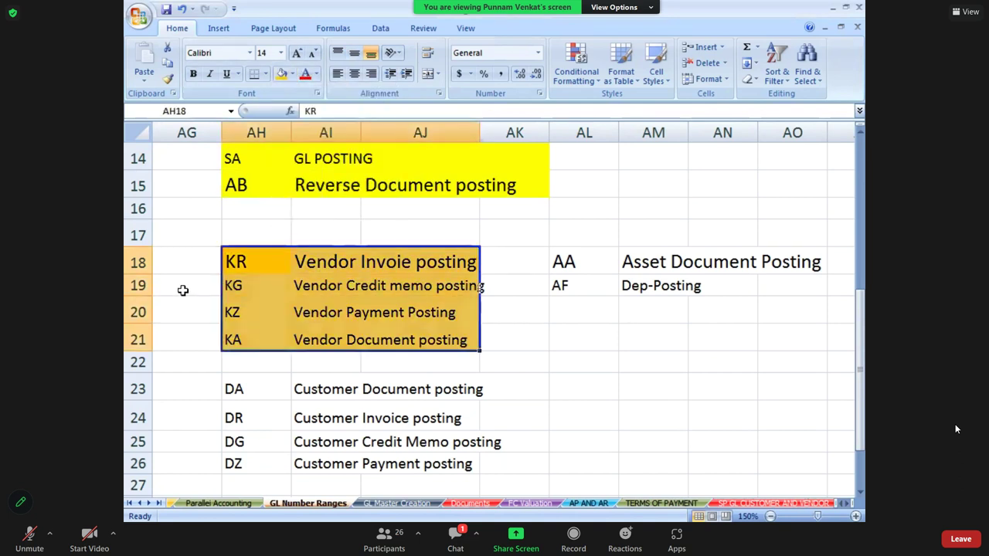
# Label the vendor document type block by entering AP in cell AG19
pyautogui.click(183, 290)
pyautogui.write('AP')
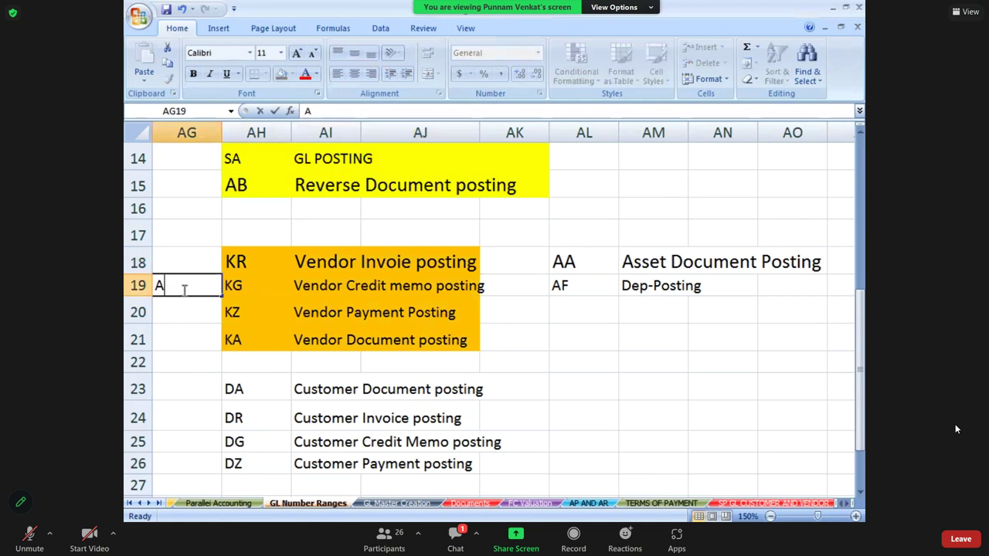
pyautogui.press('Return')
# Fill the customer document type rows DA to DZ, AH23:AK26, with the standard light green color
pyautogui.press('Down')
pyautogui.press('Down')
pyautogui.press('Down')
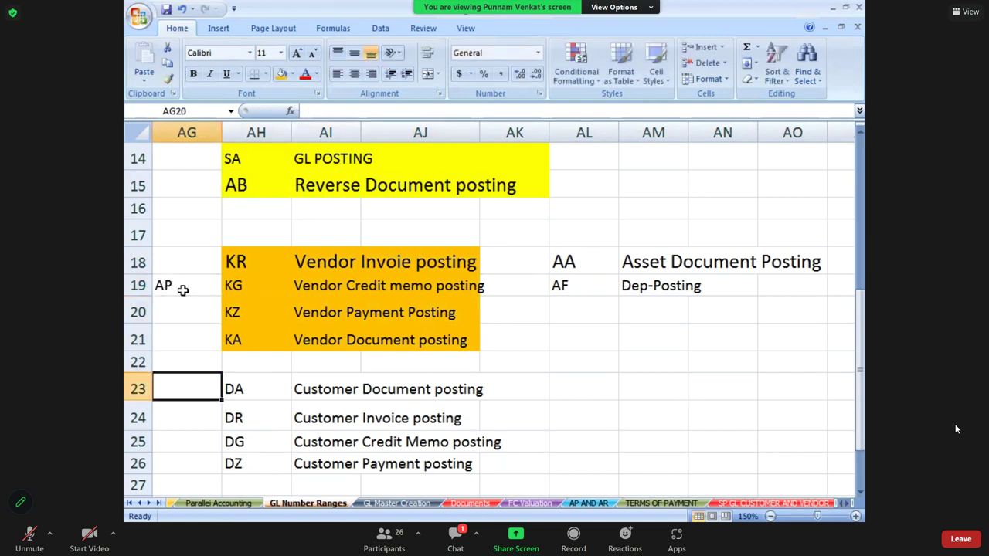
pyautogui.press('Right')
pyautogui.press('Right')
pyautogui.press('Right')
pyautogui.press('Right')
pyautogui.press('Left')
pyautogui.press('Left')
pyautogui.press('Left')
pyautogui.press('Right')
pyautogui.press('Left')
pyautogui.hotkey('shift', 'Right')
pyautogui.hotkey('shift', 'Right')
pyautogui.hotkey('shift', 'Right')
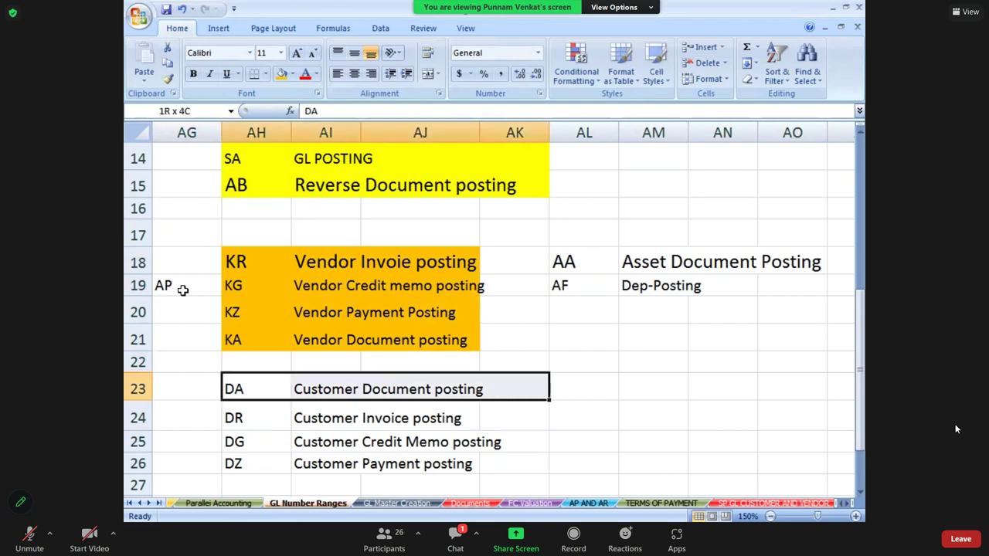
pyautogui.hotkey('shift', 'Down')
pyautogui.hotkey('shift', 'Down')
pyautogui.hotkey('shift', 'Down')
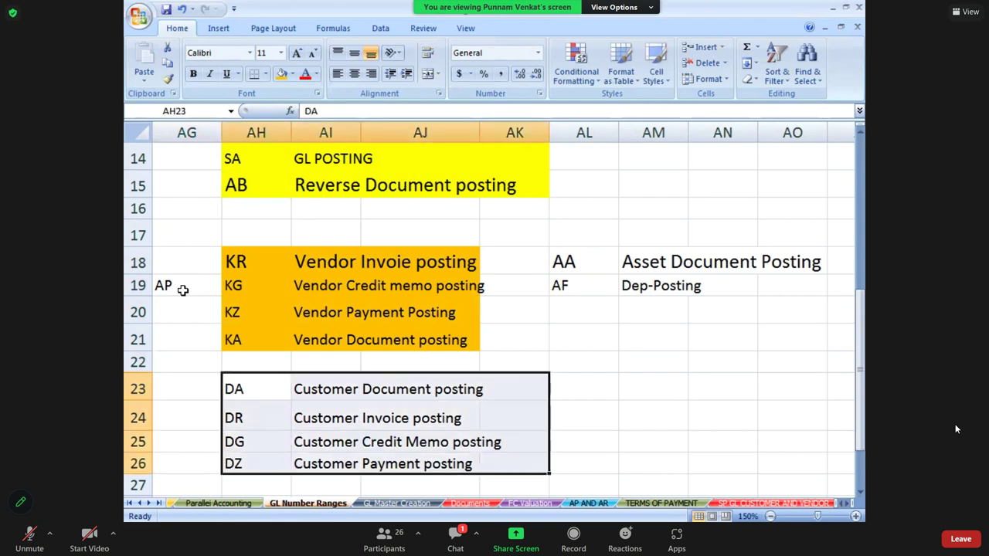
pyautogui.click(293, 75)
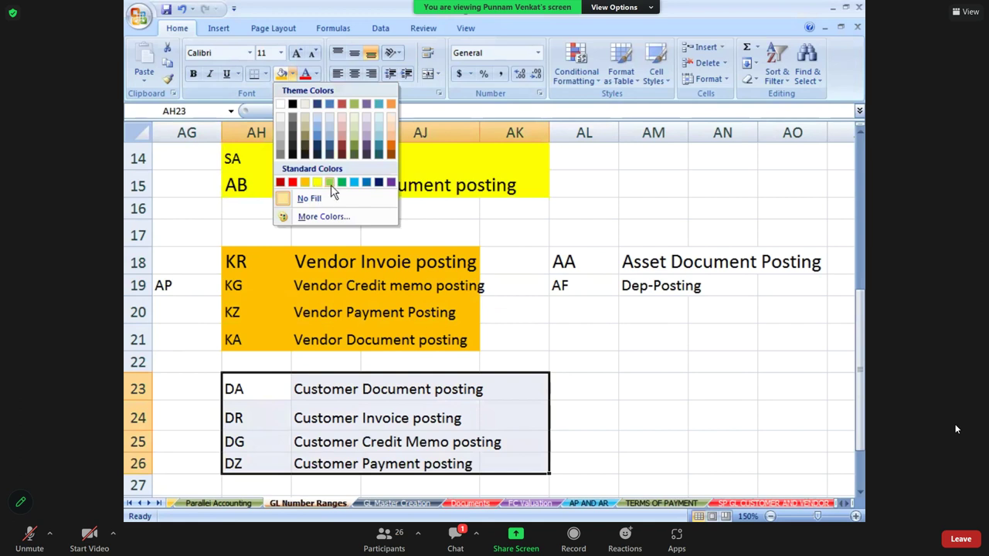
pyautogui.click(331, 183)
# Label the customer document type block by entering AR in cell AG24
pyautogui.click(193, 418)
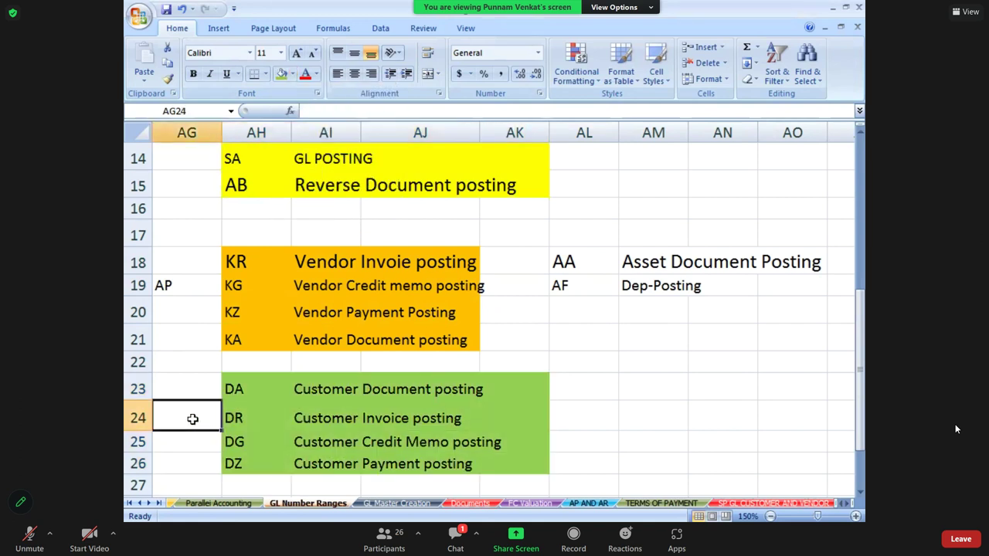
pyautogui.write('AR')
pyautogui.press('Return')
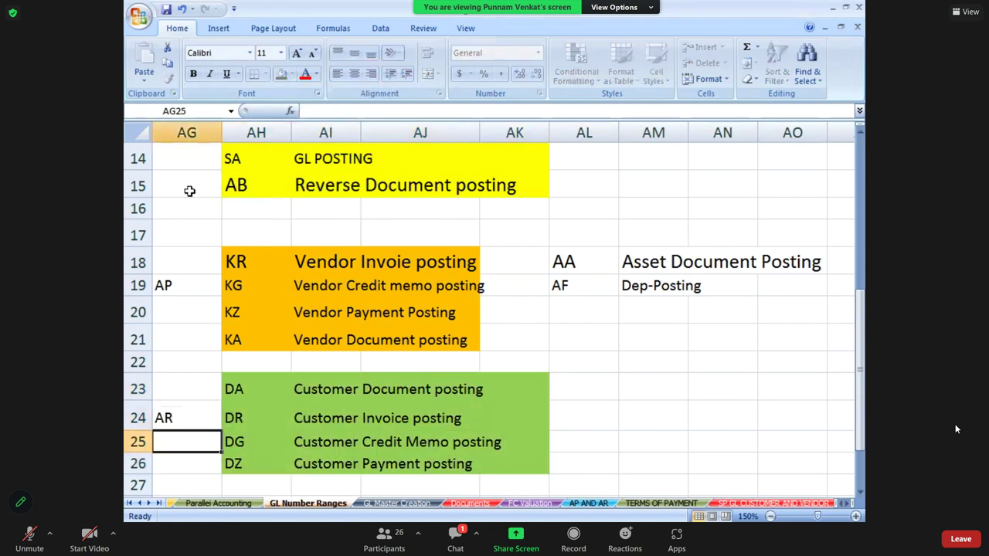
# Label the general ledger document type block by entering GL in cell AG14
pyautogui.click(182, 178)
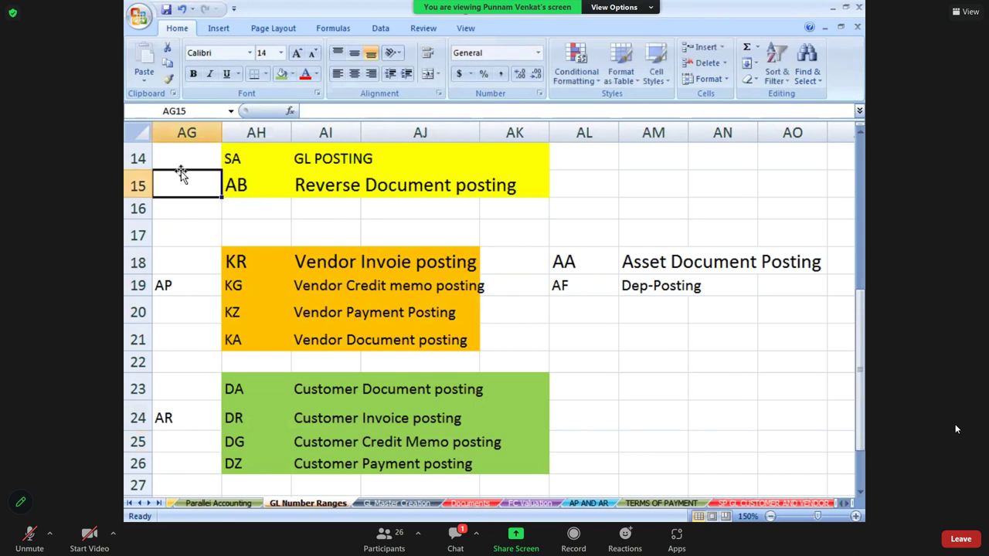
pyautogui.click(181, 168)
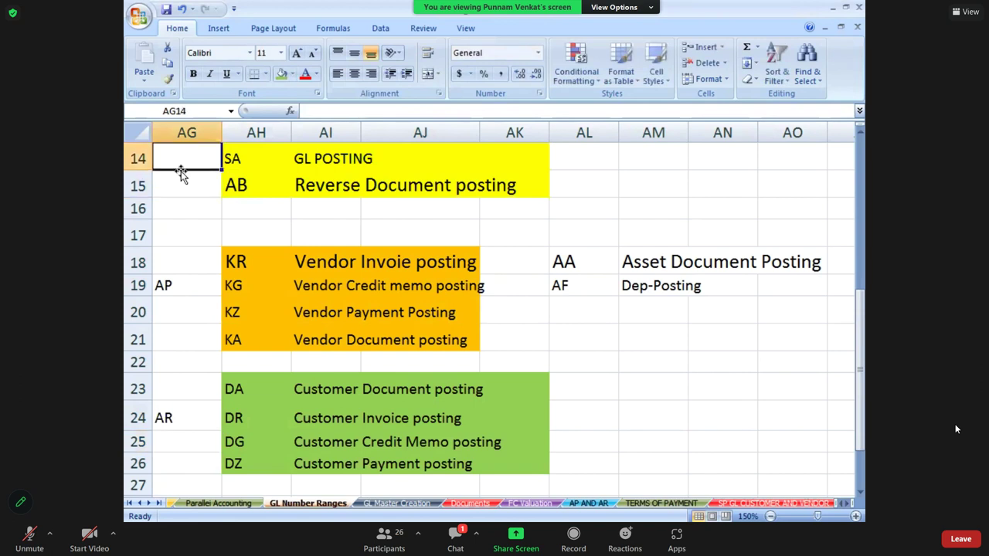
pyautogui.write('GL')
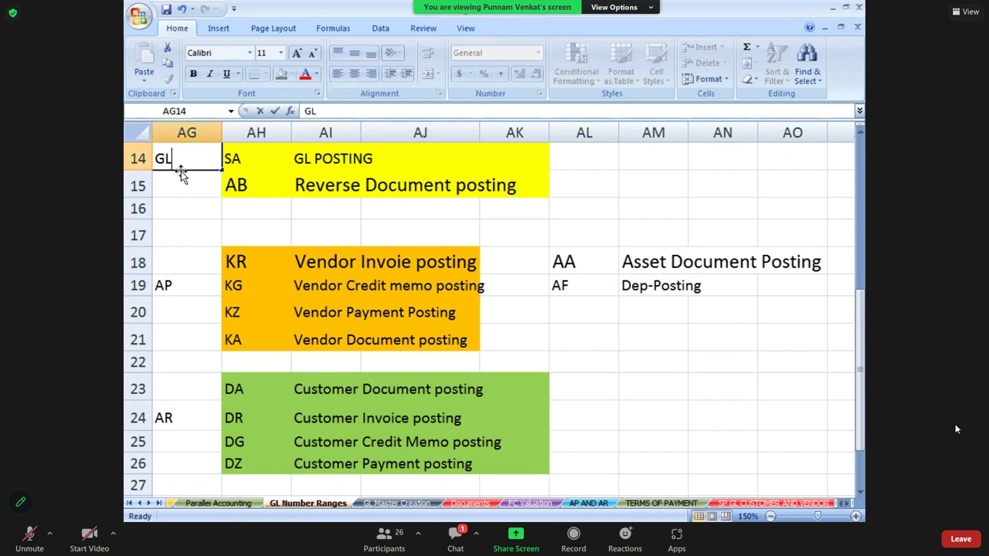
pyautogui.press('Return')
# Fill the asset document type rows AA and AF, AL18:AO19, with the standard light green color
pyautogui.press('Right')
pyautogui.press('Right')
pyautogui.press('Right')
pyautogui.press('Right')
pyautogui.press('Right')
pyautogui.press('Down')
pyautogui.press('Down')
pyautogui.press('Down')
pyautogui.press('Right')
pyautogui.press('Left')
pyautogui.press('Right')
pyautogui.press('Right')
pyautogui.press('Left')
pyautogui.press('Left')
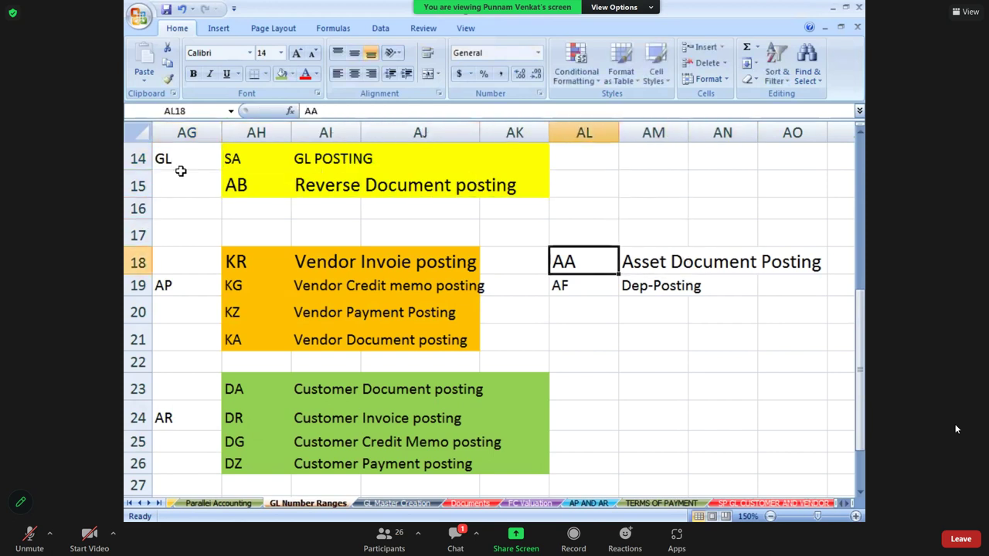
pyautogui.hotkey('shift', 'Right')
pyautogui.hotkey('shift', 'Right')
pyautogui.hotkey('shift', 'Right')
pyautogui.hotkey('shift', 'Down')
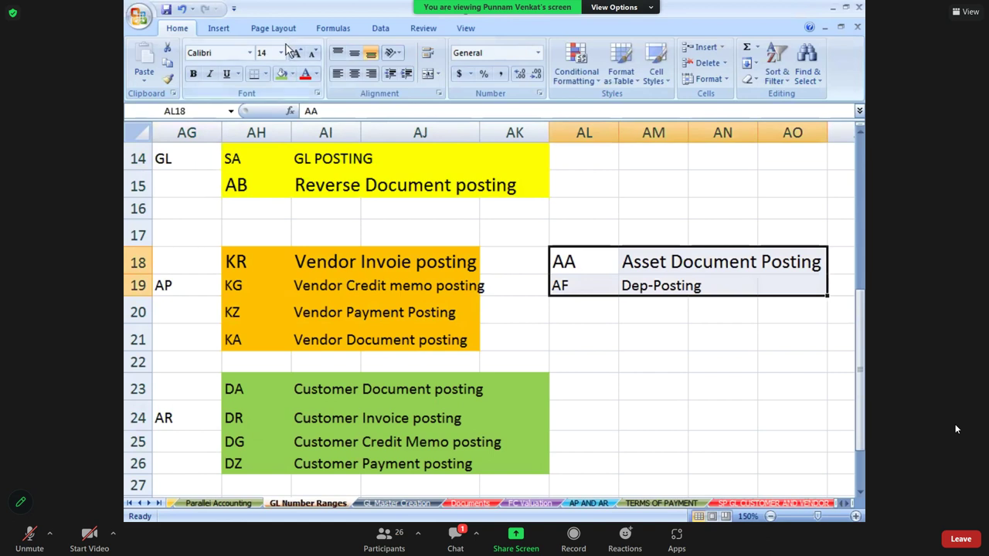
pyautogui.click(282, 74)
# Label the asset document type block by entering Asset in cell AM17
pyautogui.click(640, 235)
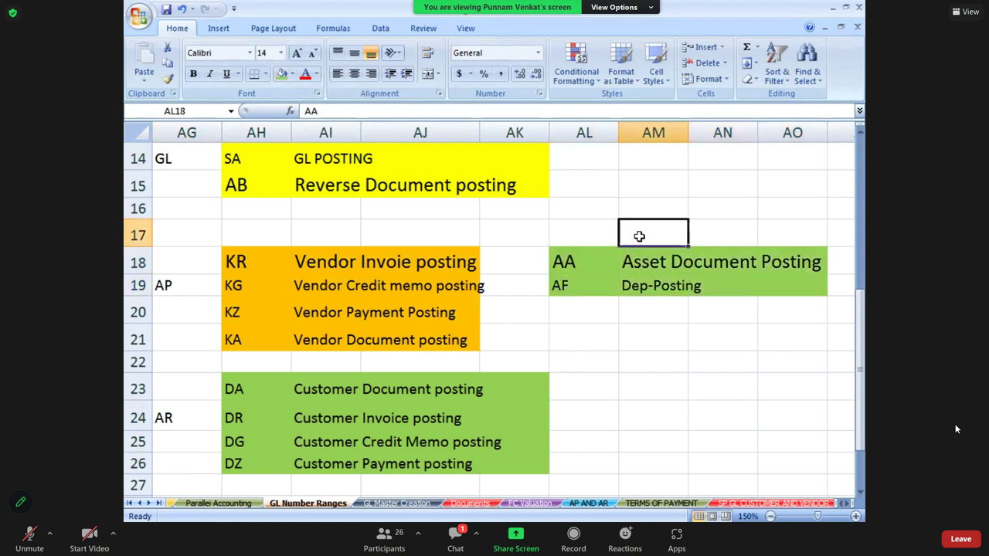
pyautogui.write('Asset')
pyautogui.press('Return')
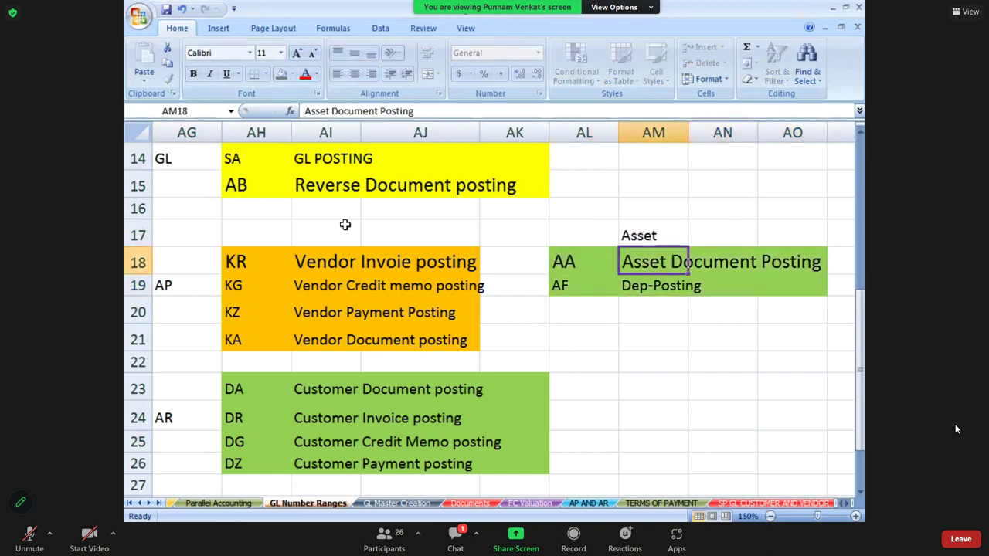
# Review the GL, AP, AR and Asset labels against the document types in their colored blocks
pyautogui.click(267, 163)
pyautogui.click(170, 158)
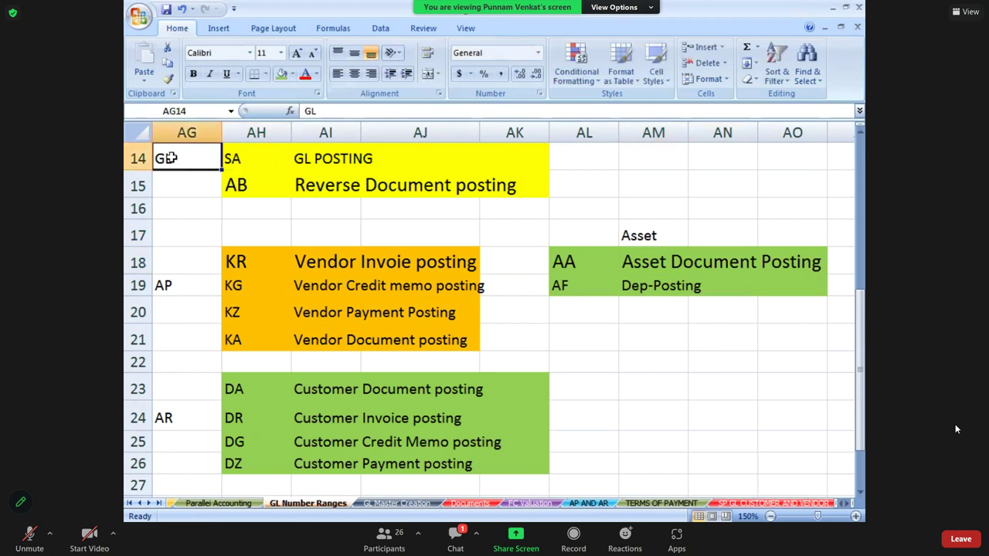
pyautogui.click(283, 335)
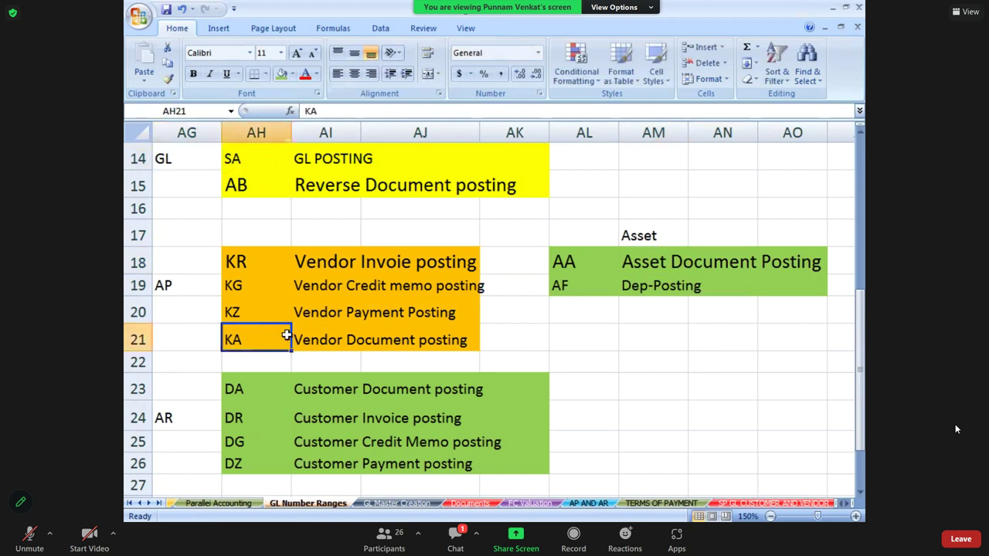
pyautogui.click(194, 285)
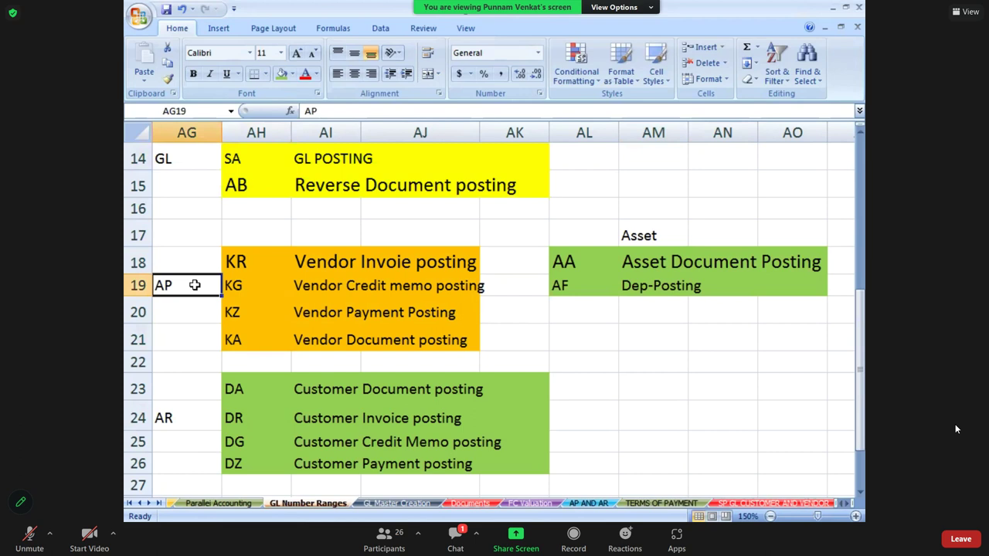
pyautogui.click(313, 457)
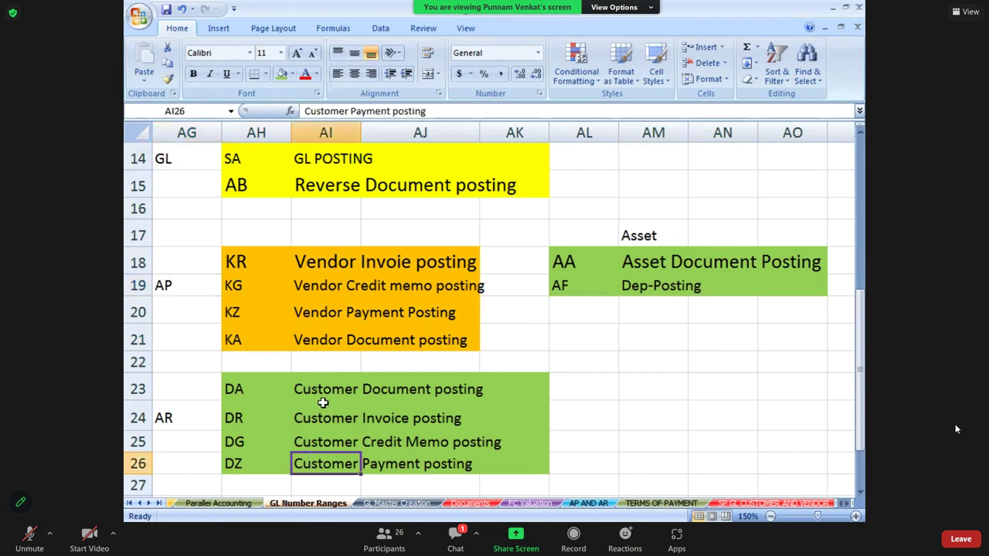
pyautogui.click(180, 412)
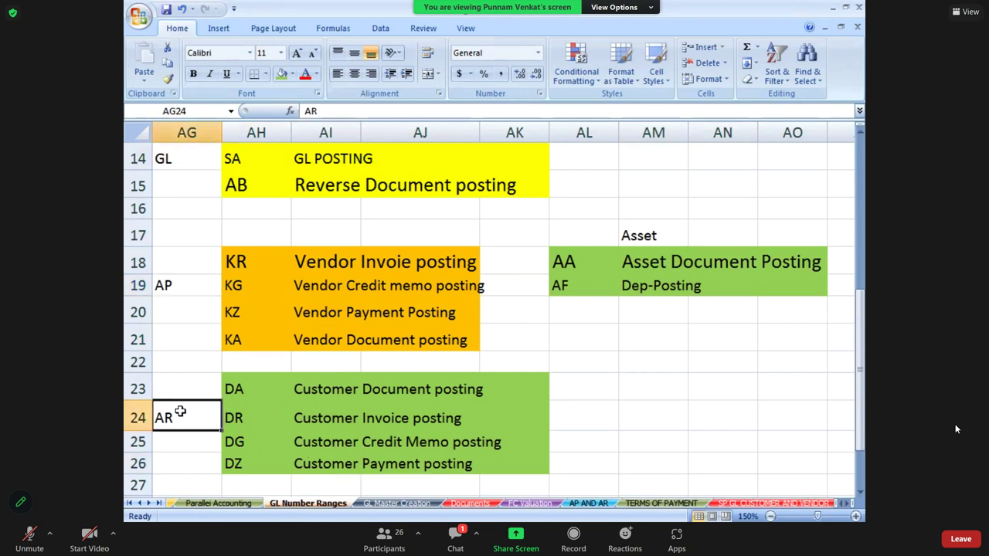
pyautogui.click(601, 302)
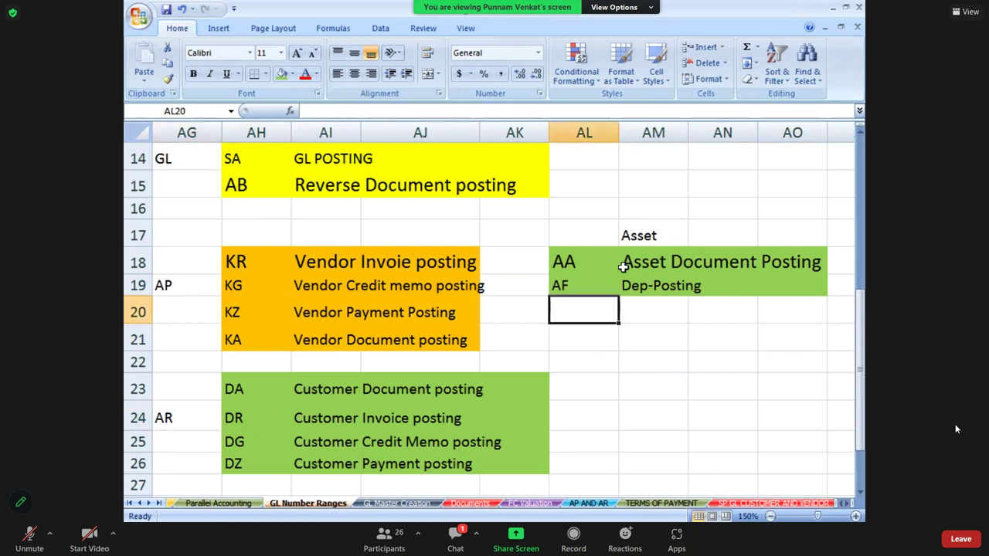
pyautogui.click(639, 237)
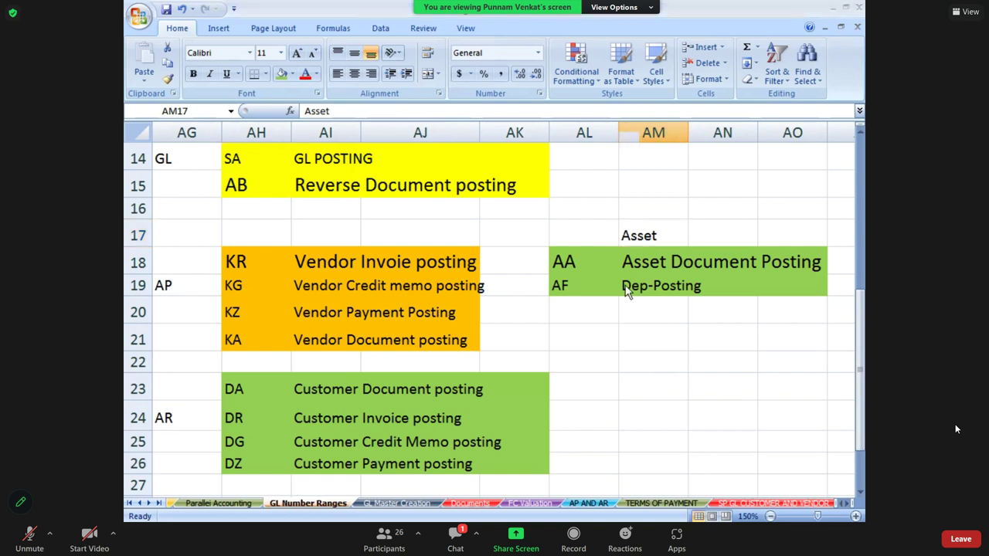
pyautogui.click(650, 388)
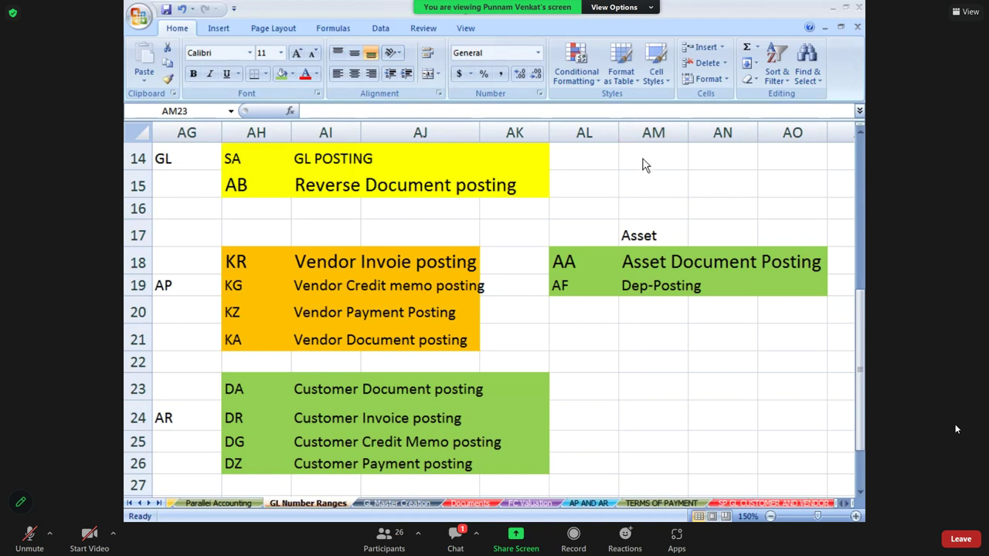
pyautogui.click(229, 159)
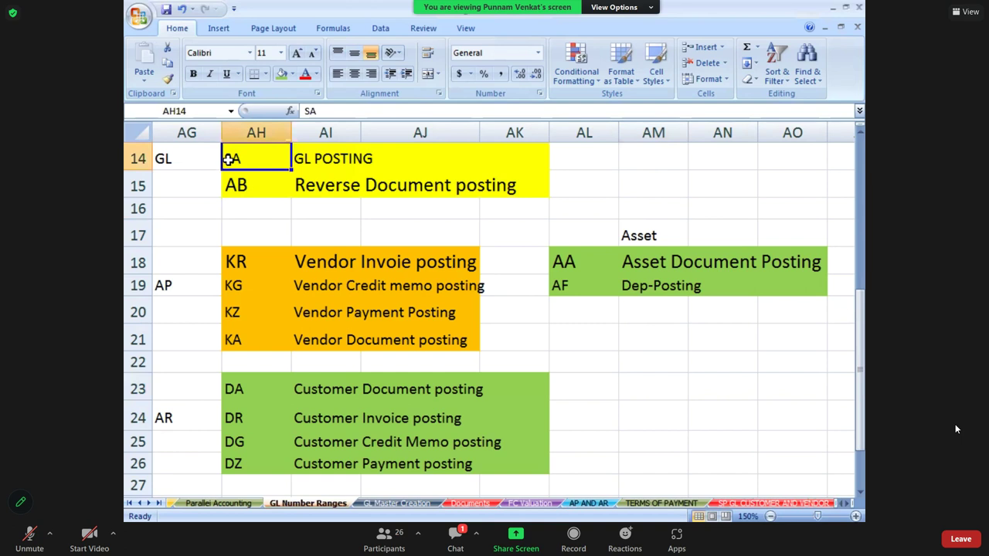
pyautogui.click(182, 316)
pyautogui.click(170, 289)
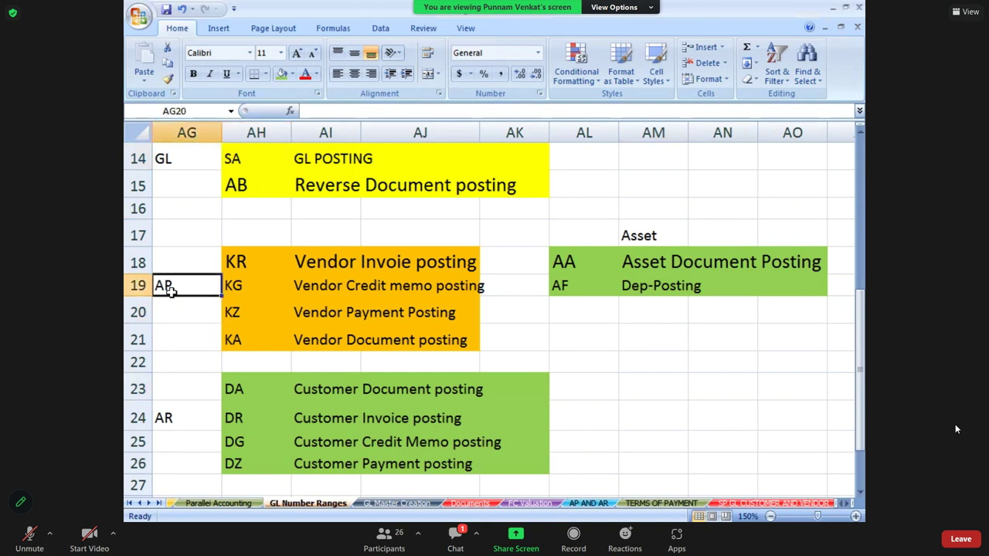
pyautogui.click(247, 263)
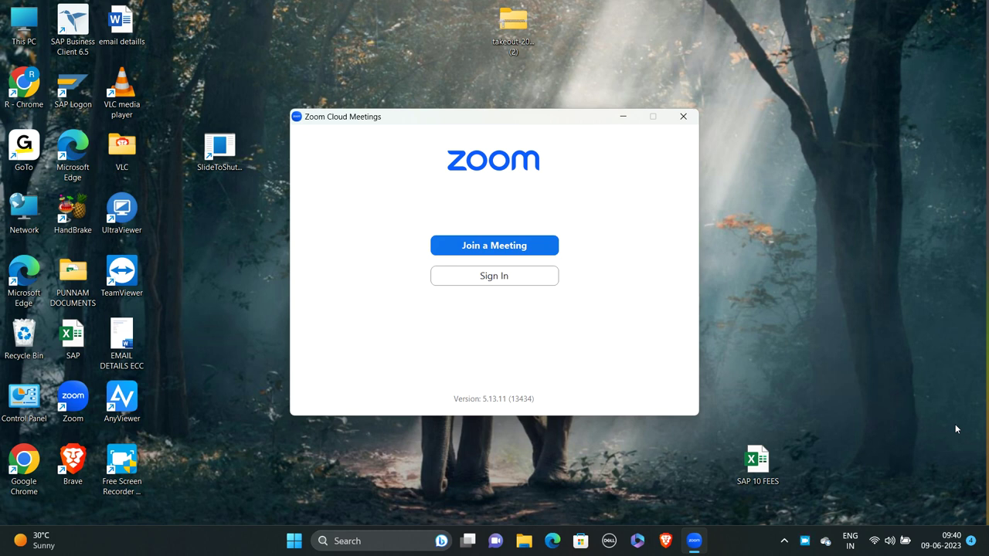
pyautogui.click(805, 541)
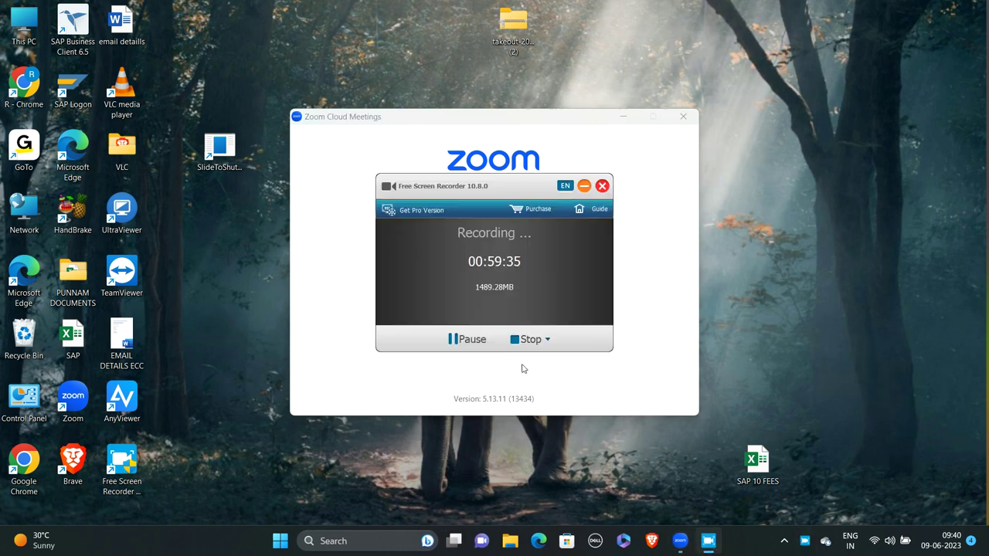